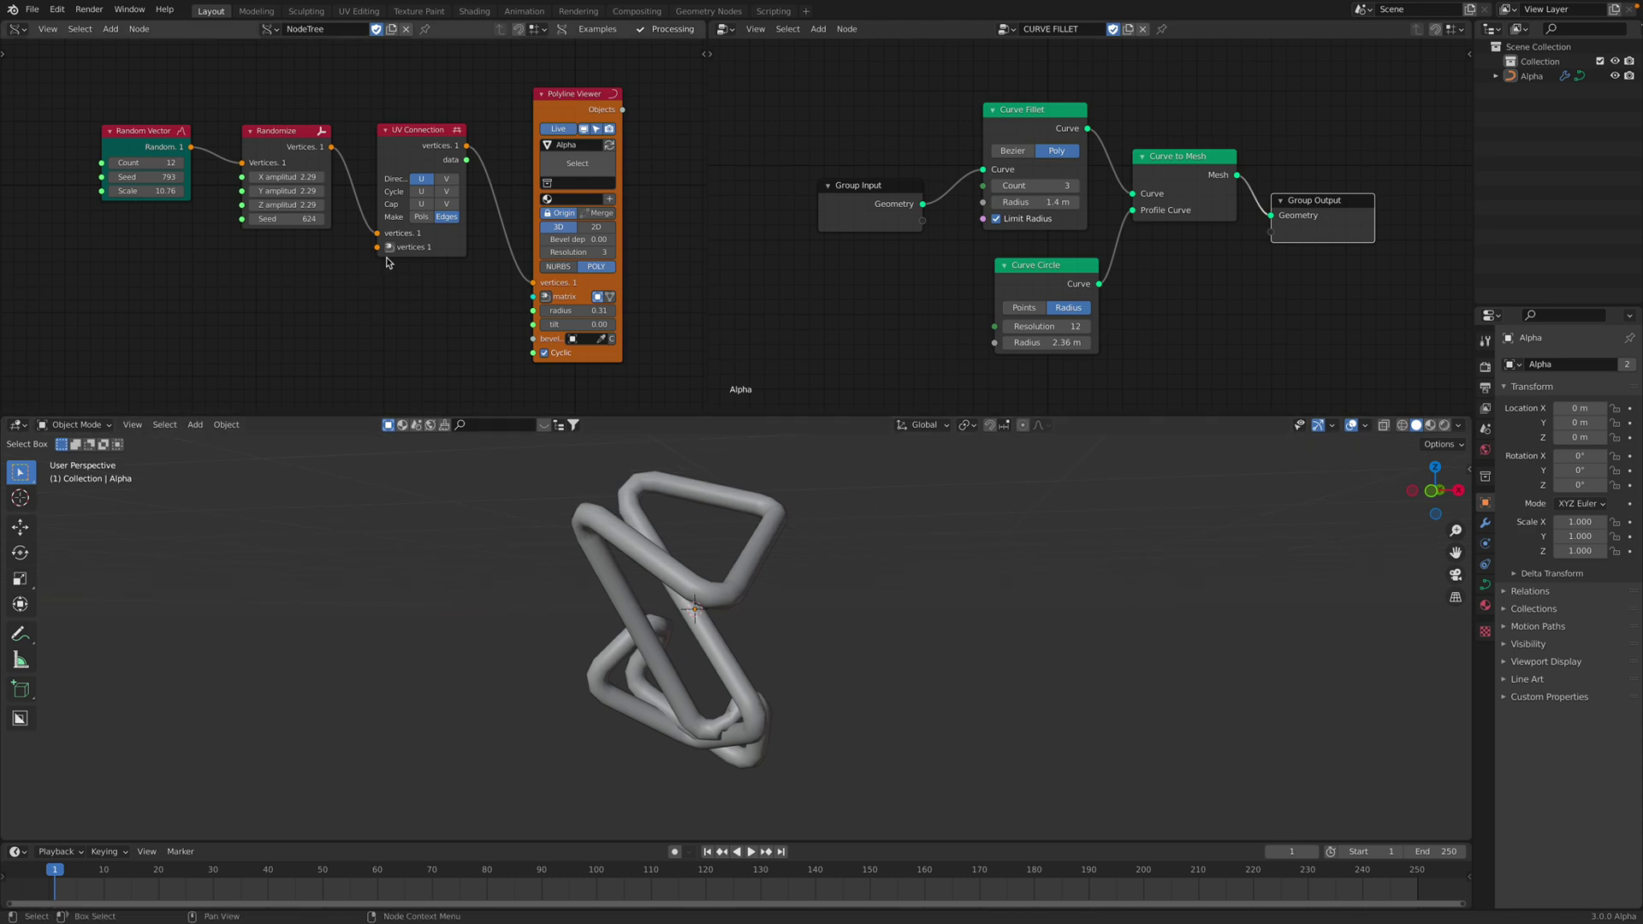
Set the Curve Fillet node's radius to 0.66 m and inspect the rounded tube.
middle_click_drag(389, 261, 362, 260)
middle_click_drag(733, 268, 736, 271)
middle_click_drag(479, 272, 502, 276)
scroll(839, 260, "up", 1)
scroll(827, 261, "down", 1)
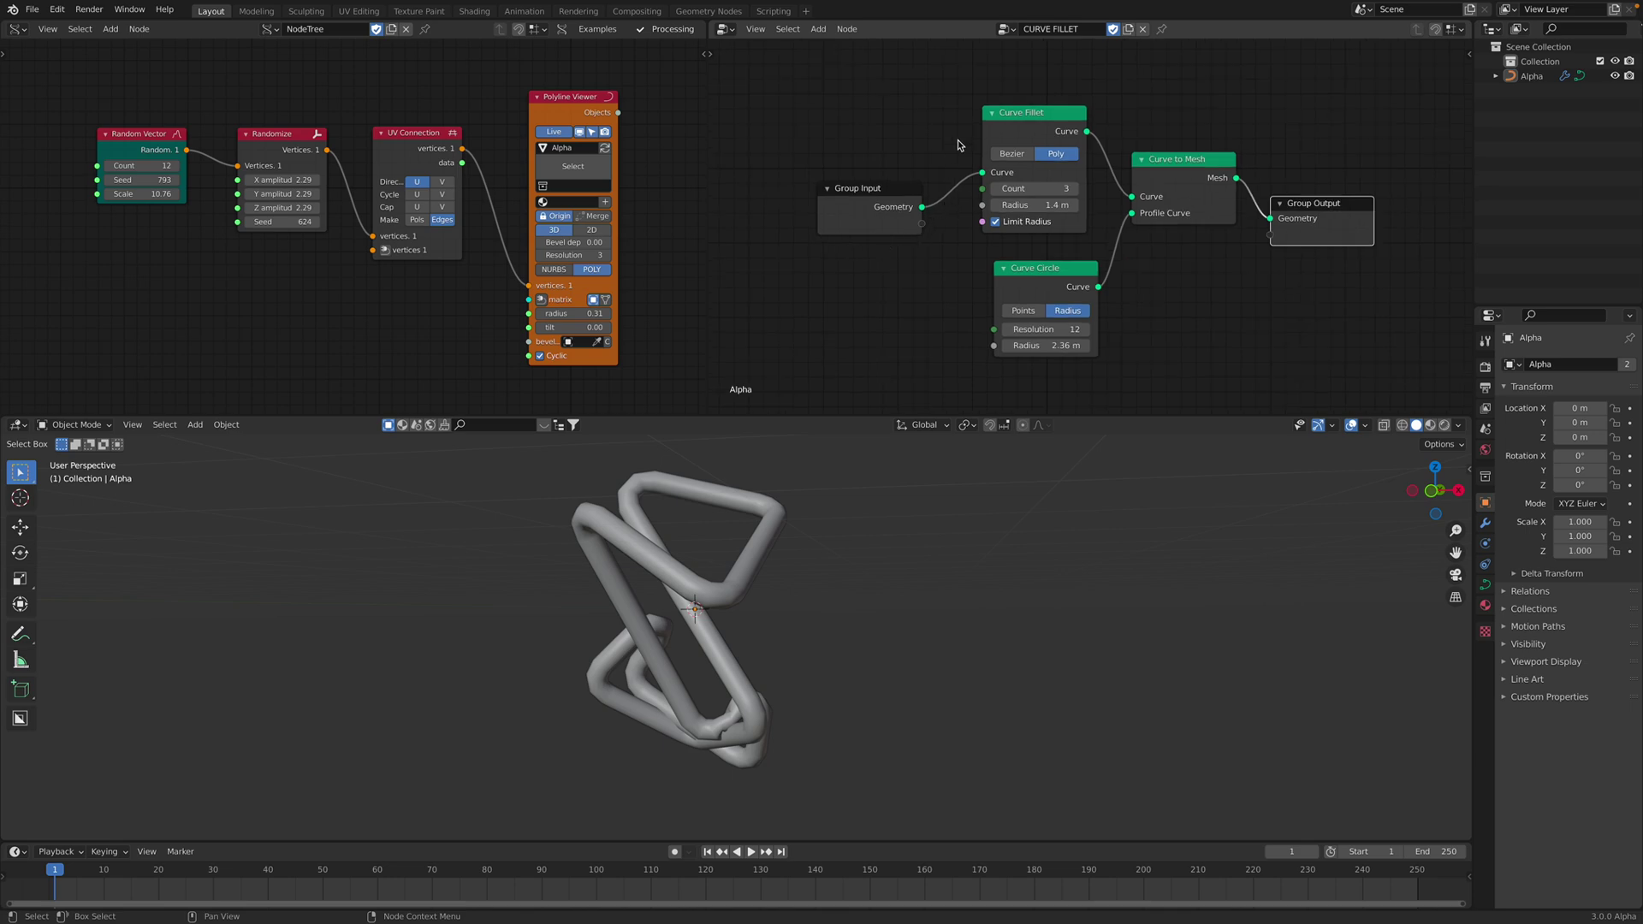
left_click_drag(1046, 129, 1044, 126)
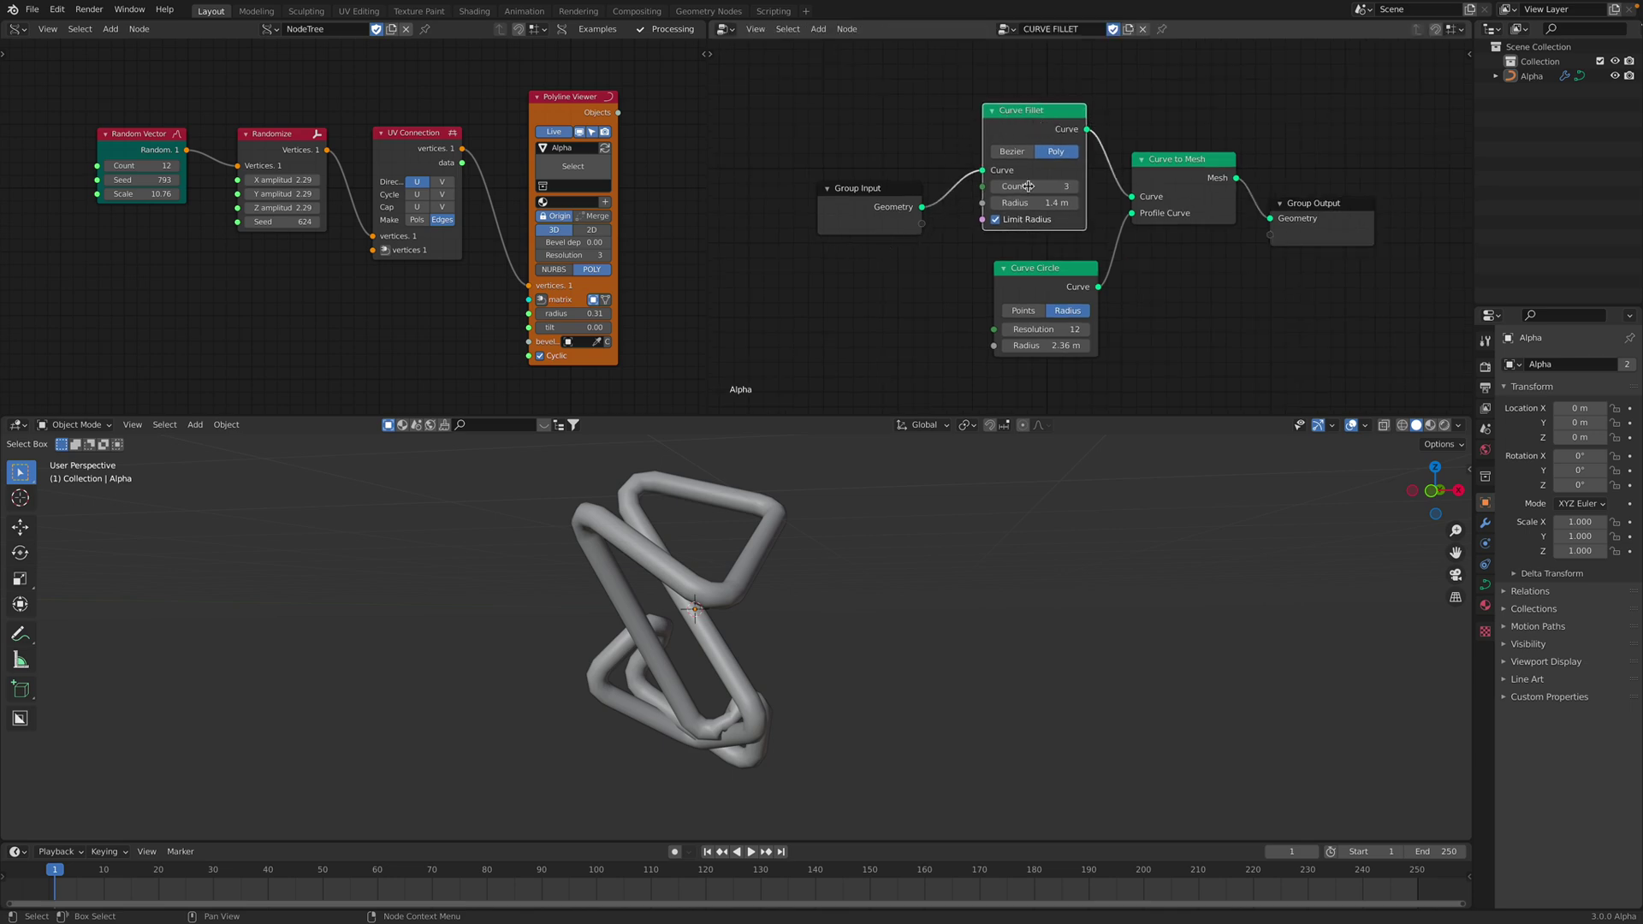
scroll(1036, 134, "up", 2)
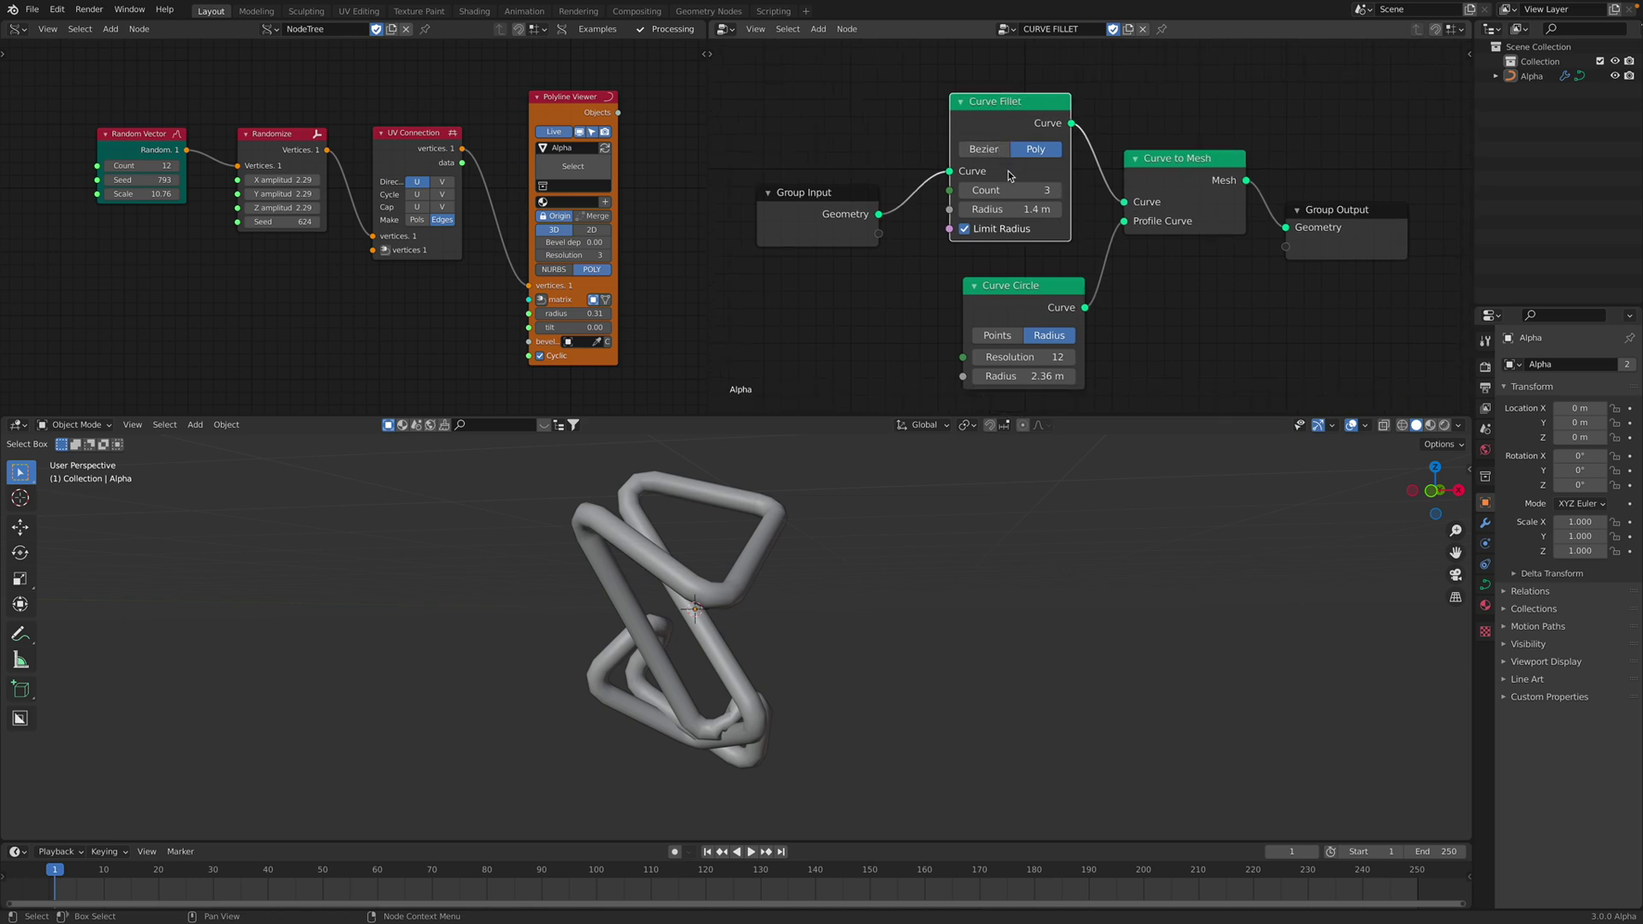
left_click_drag(1009, 209, 975, 209)
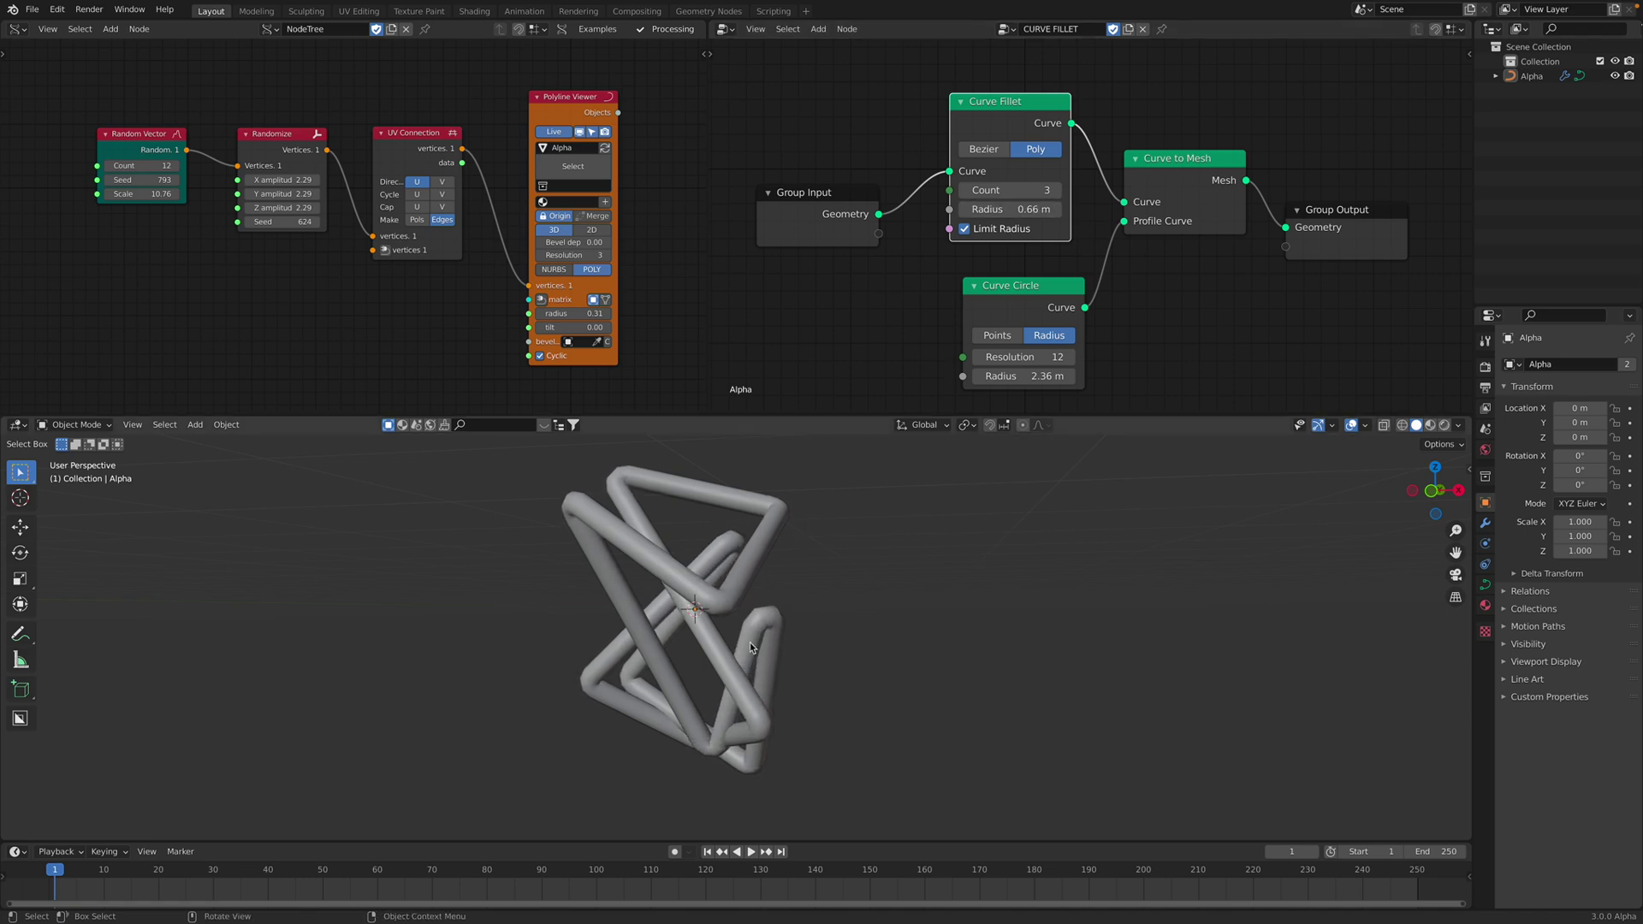
middle_click_drag(717, 651, 736, 646)
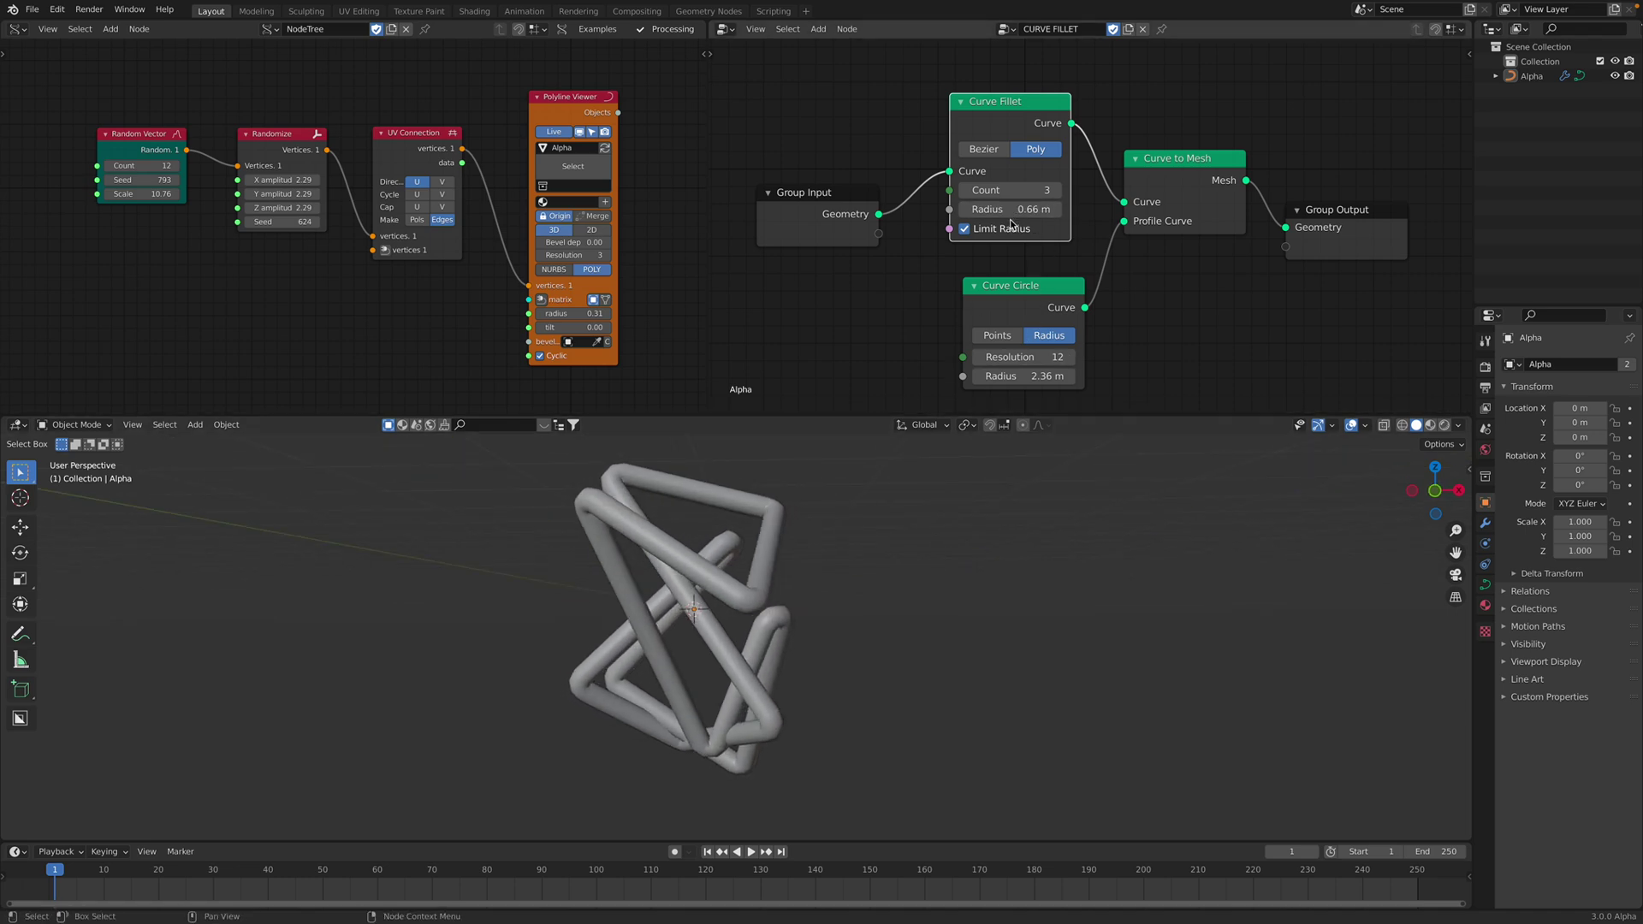
Change the Random Vector seed to 823 with the Curve Fillet node temporarily muted, and unmute it for comparison.
left_click_drag(881, 218, 883, 219)
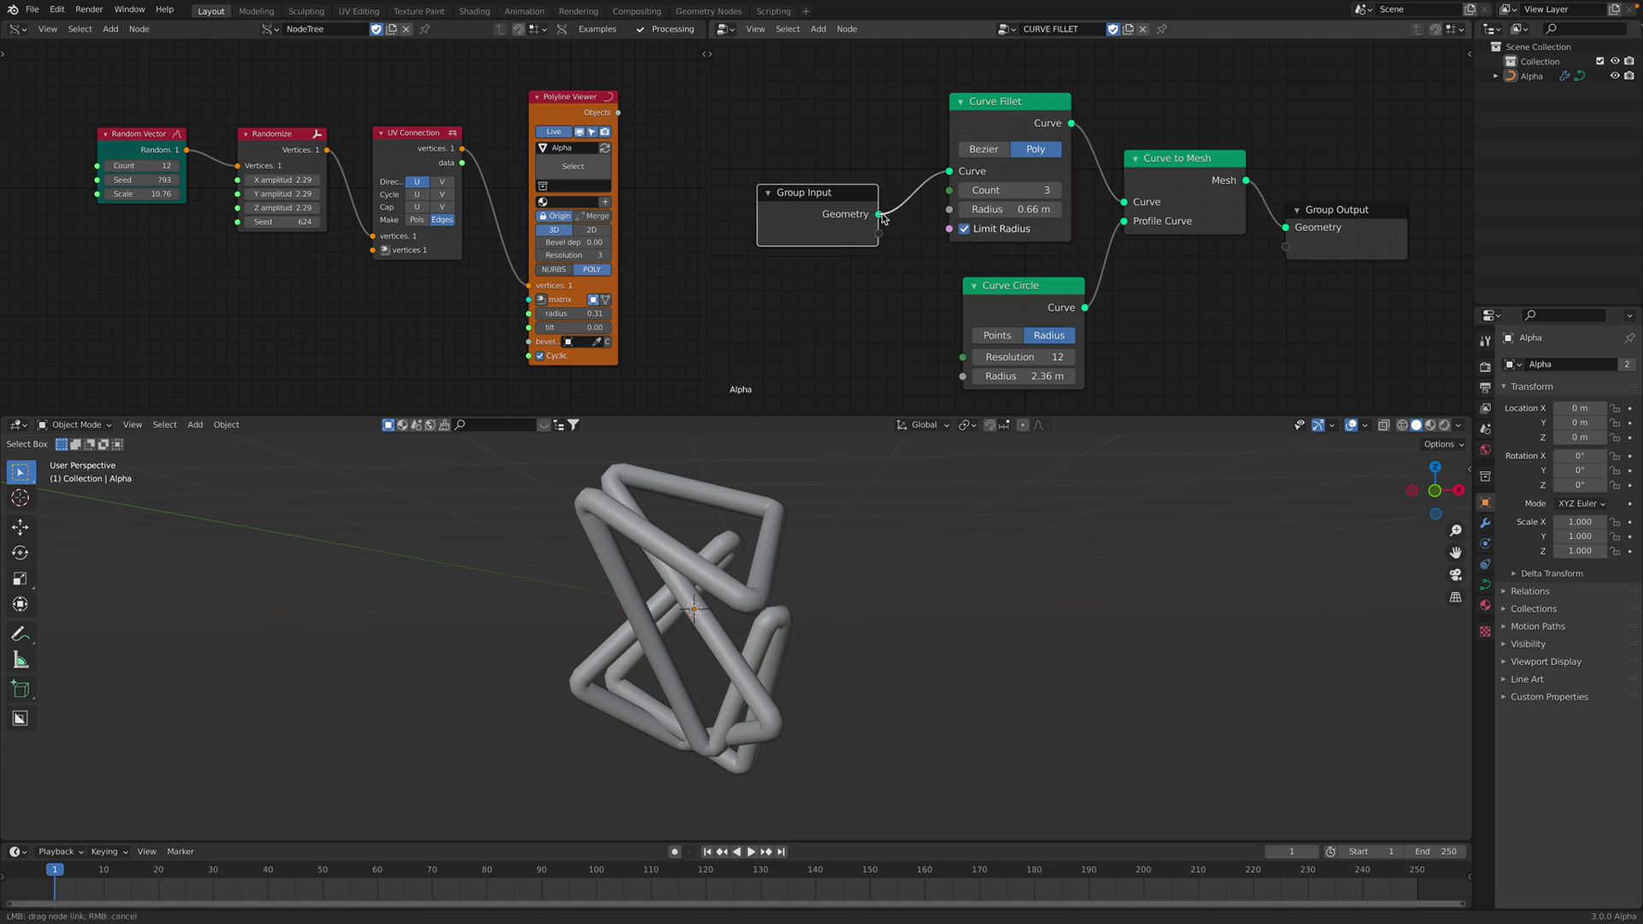
left_click(992, 110)
key("m")
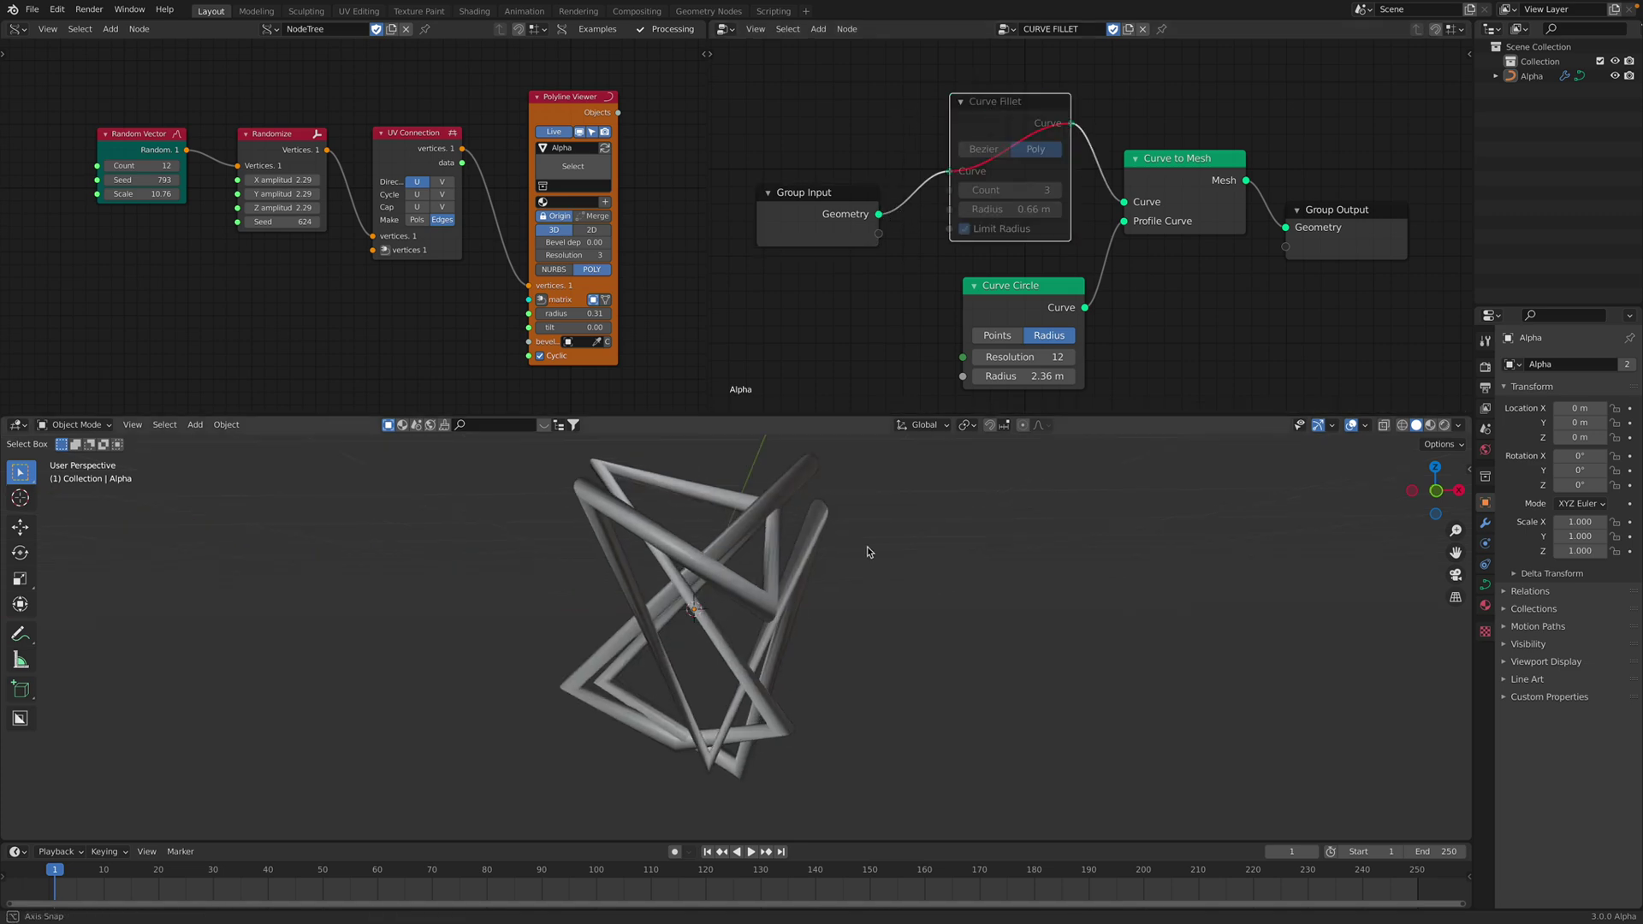
middle_click_drag(866, 546, 753, 548)
left_click_drag(181, 134, 299, 280)
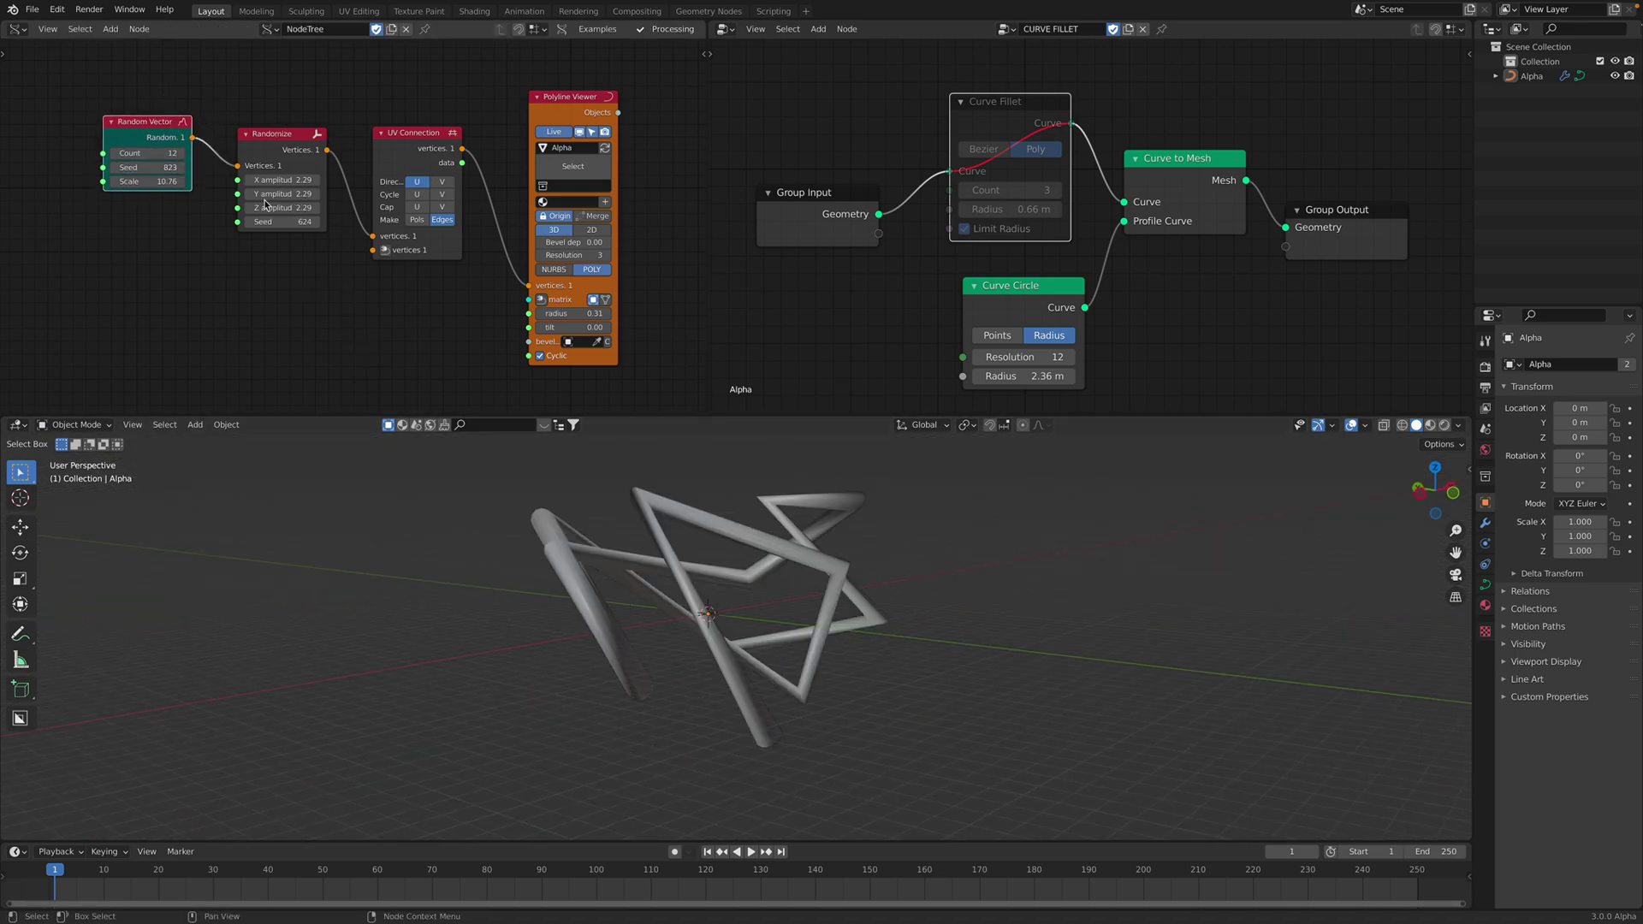
key("m")
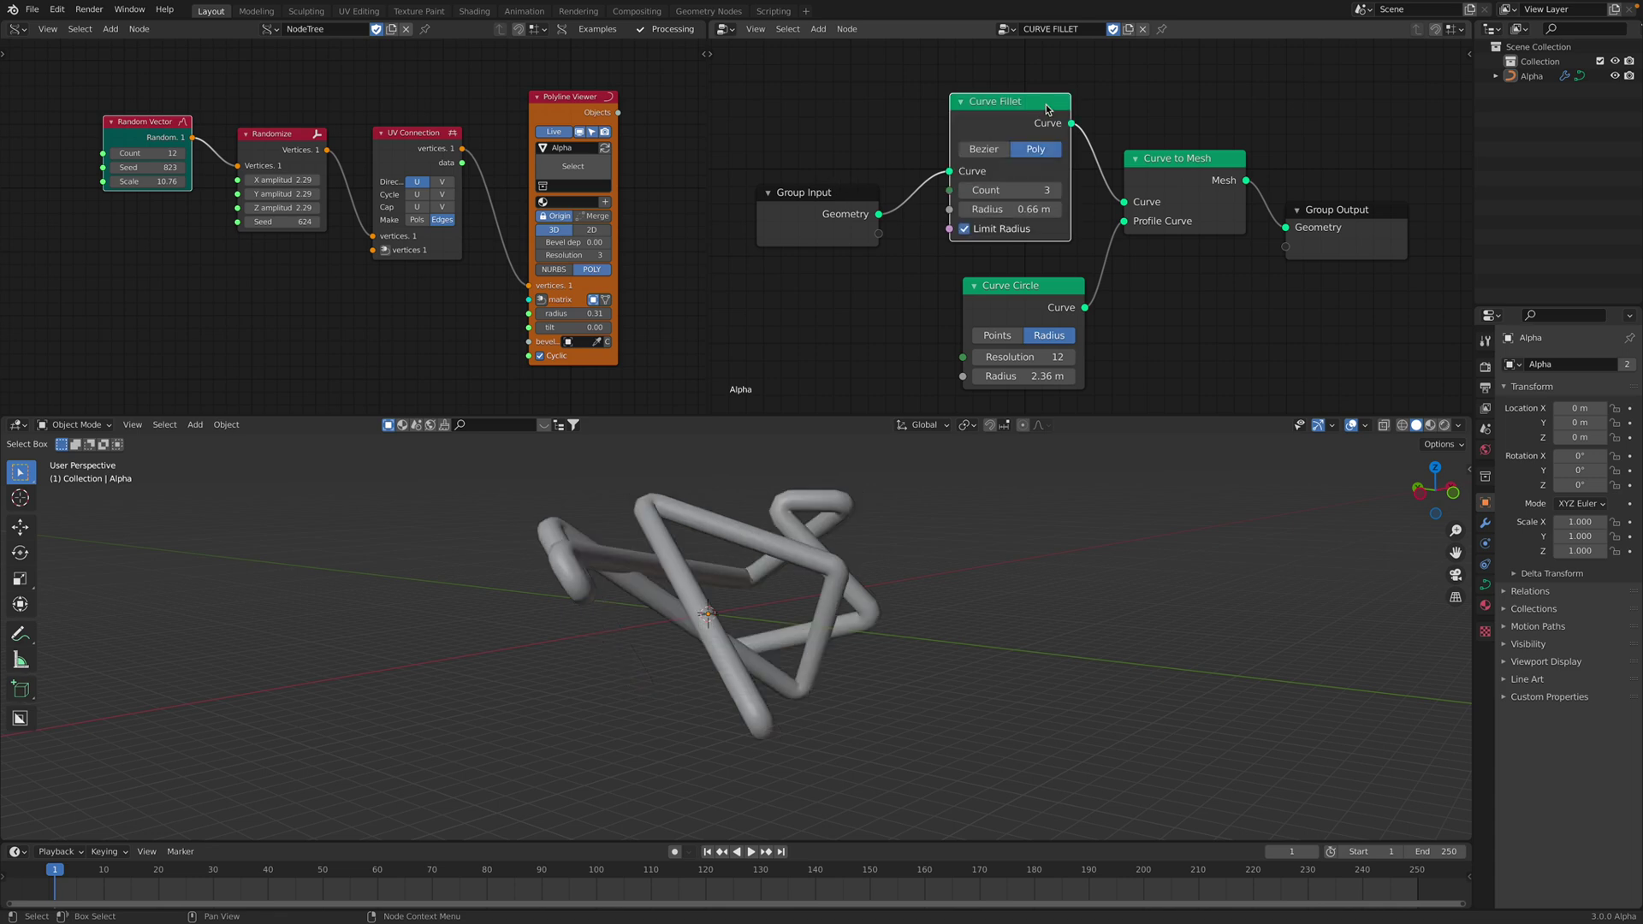
Try the Curve Fillet node in Bezier mode with a radius of 0.58 m and return it to Poly mode.
left_click(981, 150)
left_click(1026, 149)
left_click(999, 153)
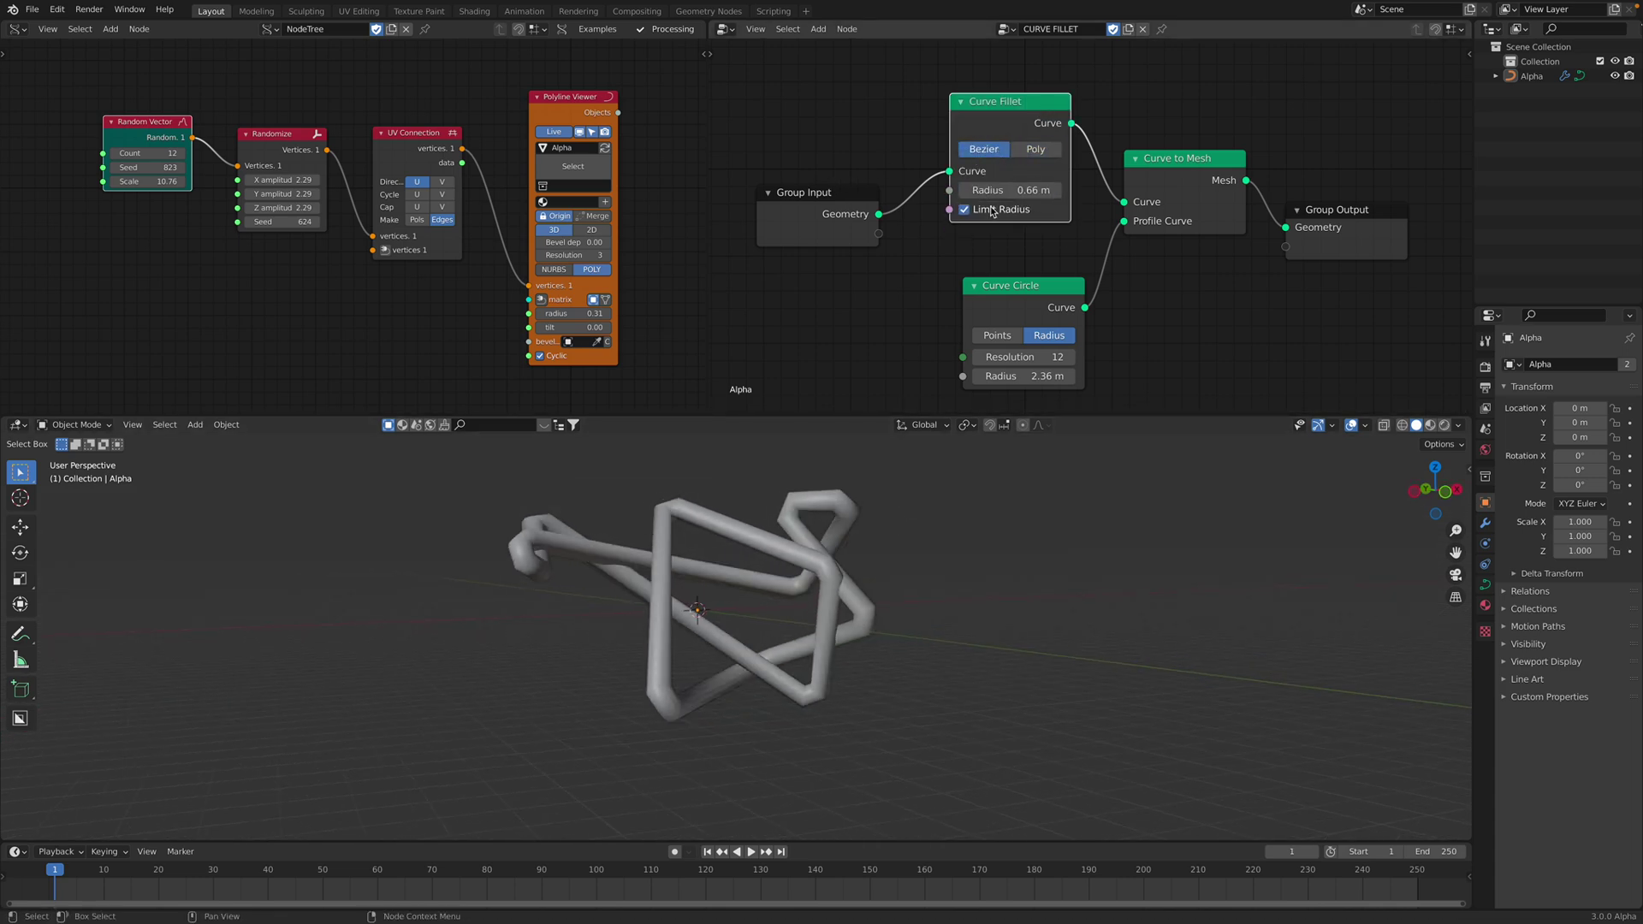
mouse_move(1014, 190)
left_mouse_down()
mouse_move(941, 190)
mouse_move(1014, 190)
left_mouse_up()
left_click(1035, 151)
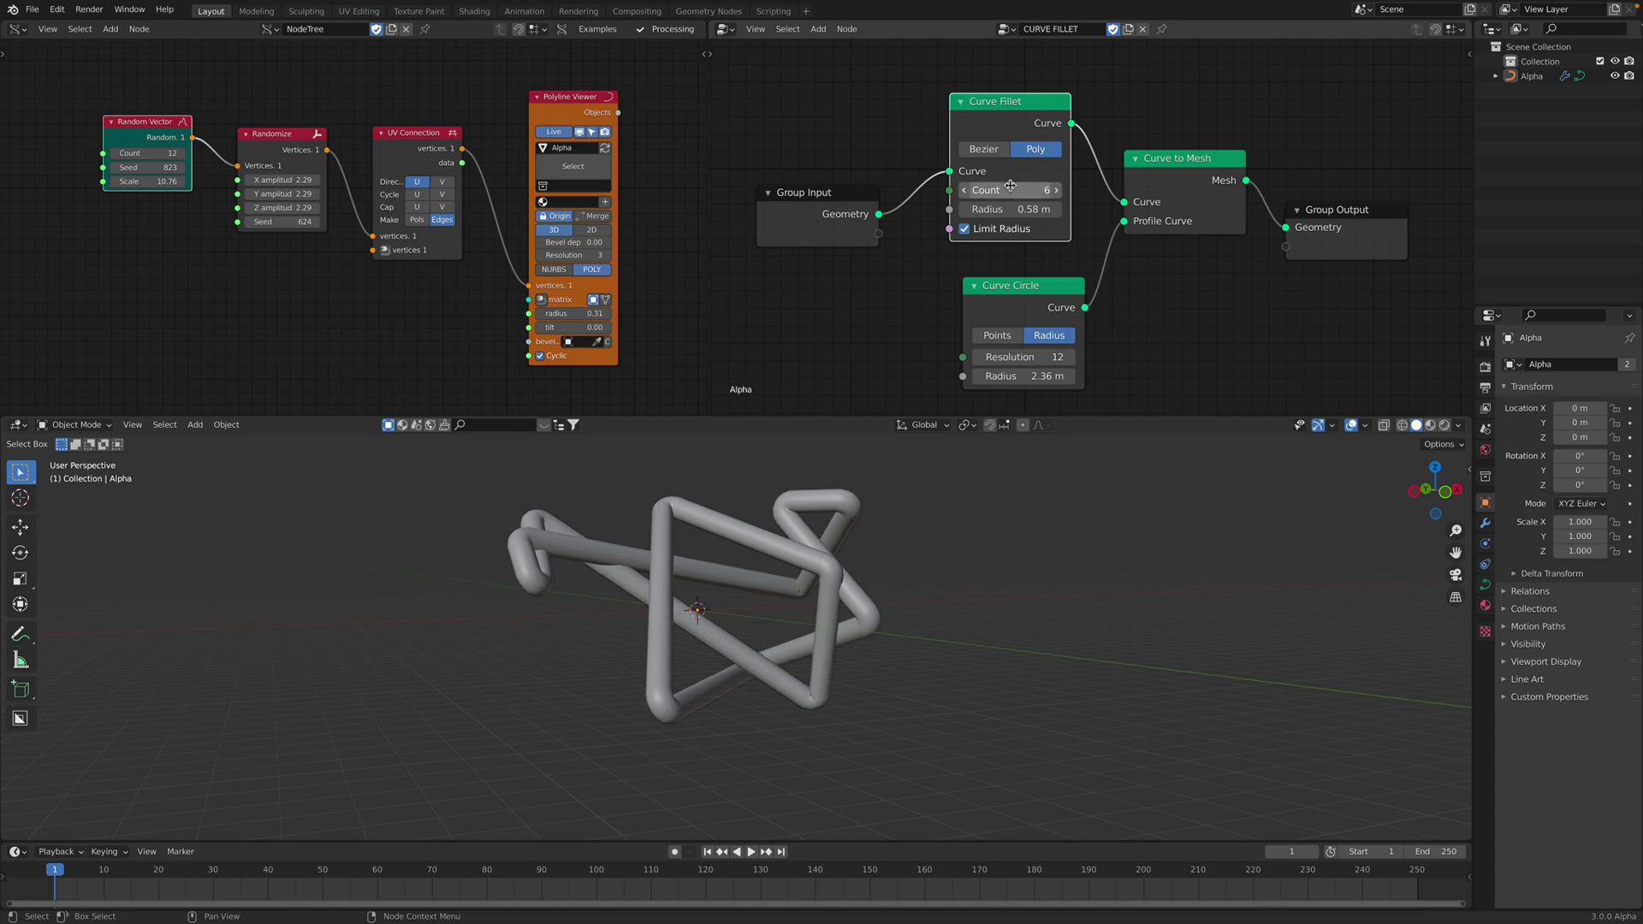
Compare low Curve Fillet counts, ending at a count of 5, and set the radius to 0.62 m.
left_click(965, 192)
left_click(965, 192)
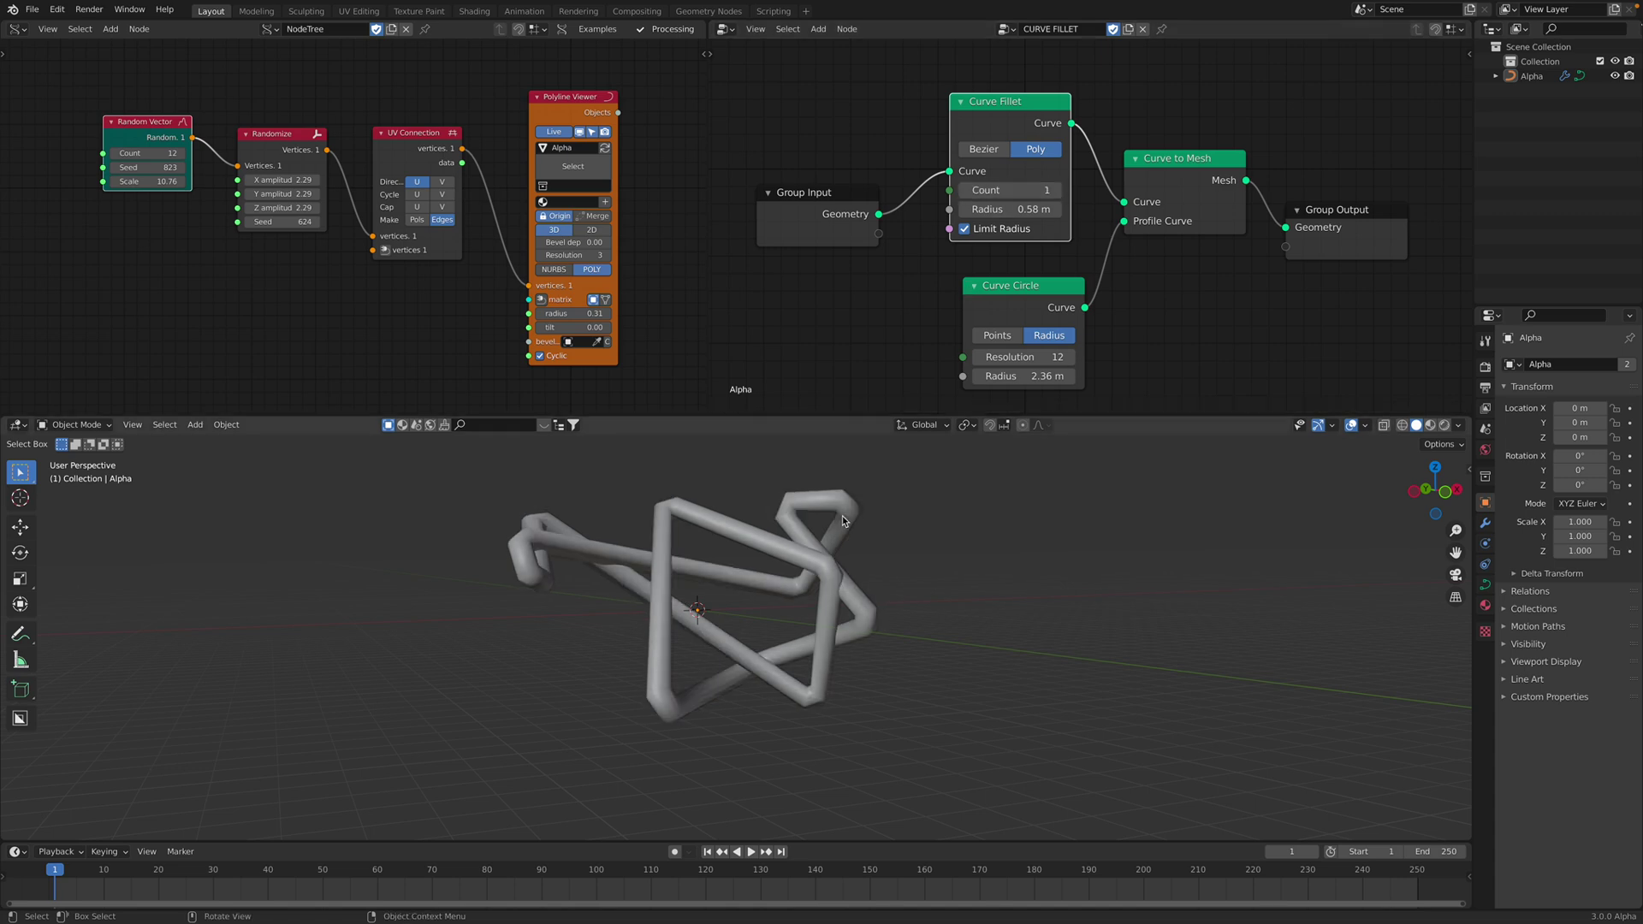
left_click(1058, 192)
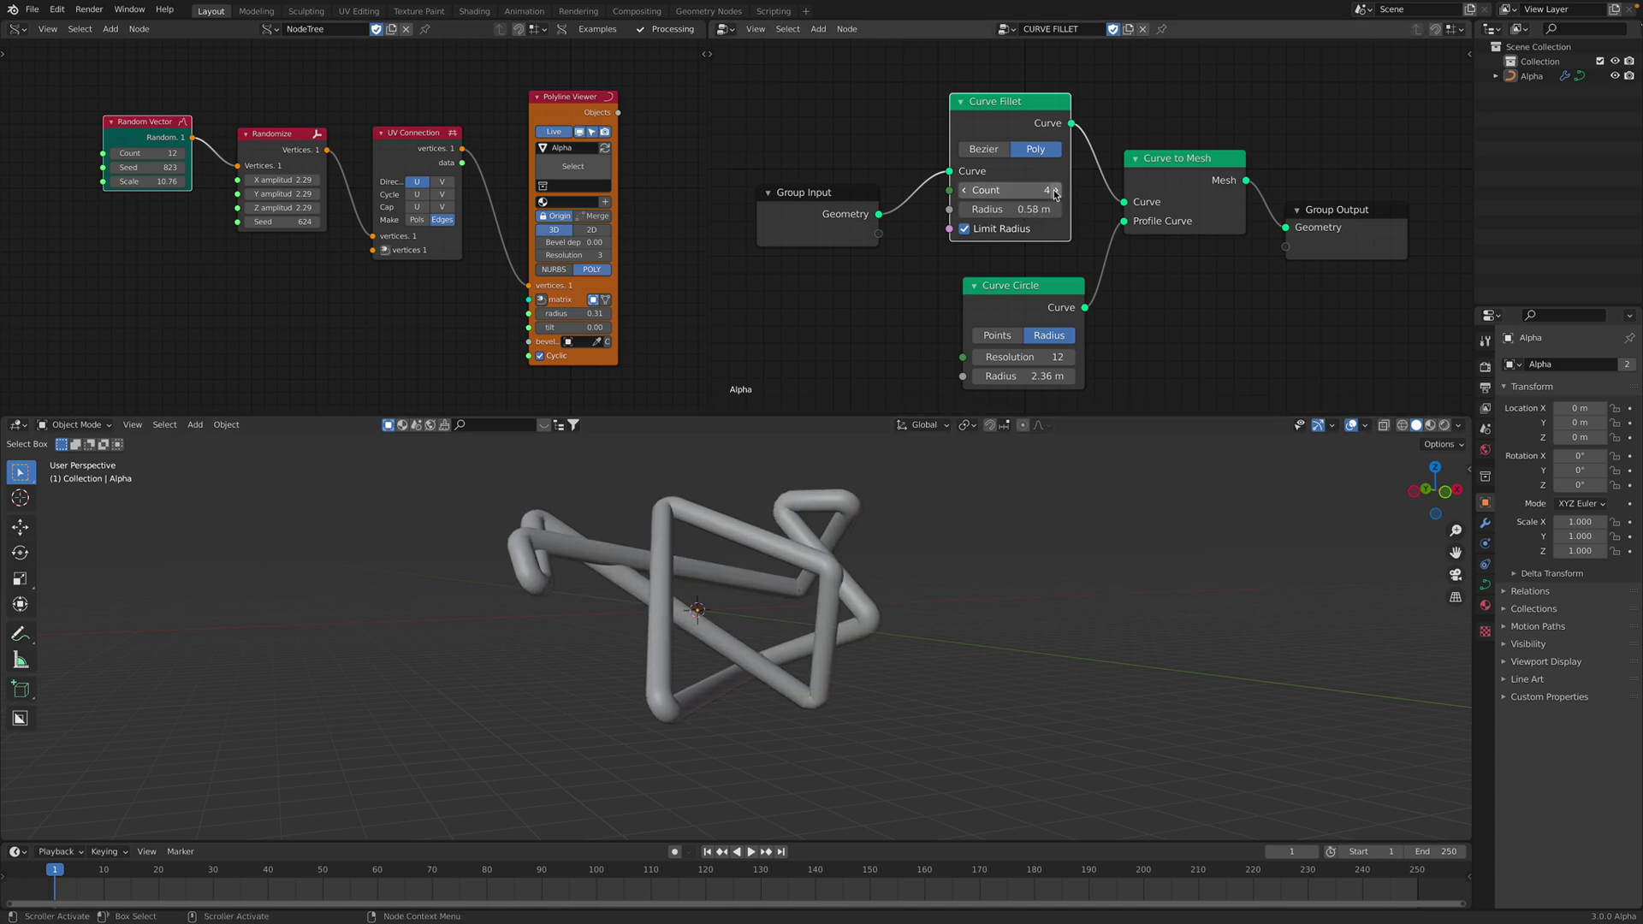
mouse_move(1028, 209)
left_mouse_down()
mouse_move(954, 209)
mouse_move(1018, 210)
left_mouse_up()
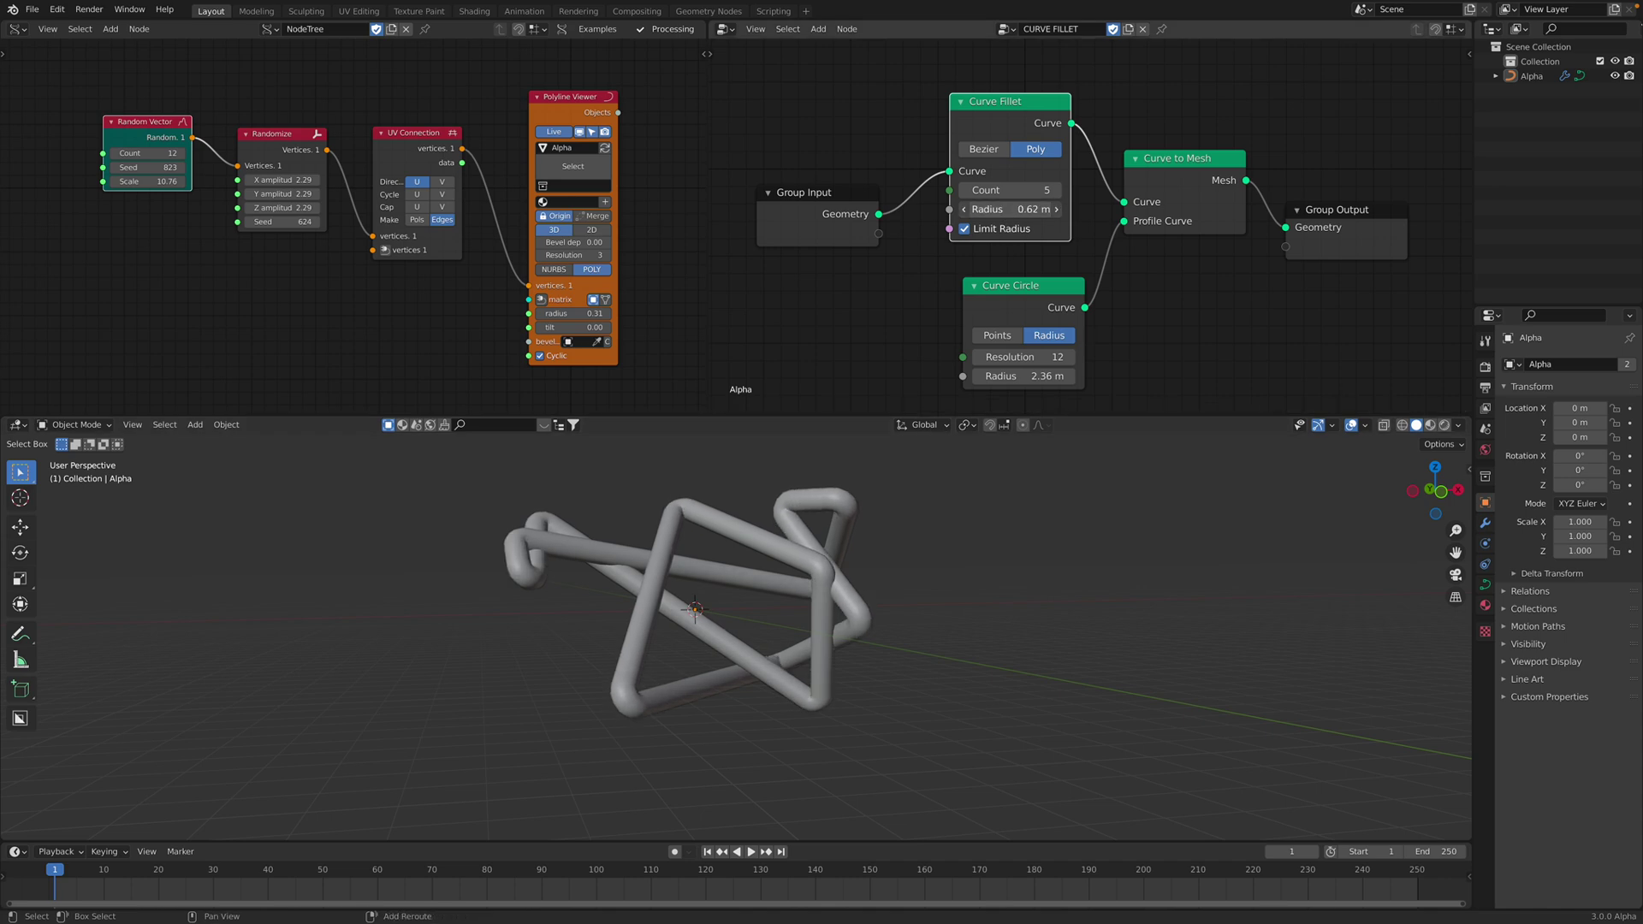
Turn off Limit Radius on the Curve Fillet node and raise its radius to 9.28 m to inspect the distortion.
left_click(985, 230)
left_click_drag(1009, 209, 975, 210)
scroll(854, 495, "down", 1)
middle_click_drag(854, 495, 728, 565)
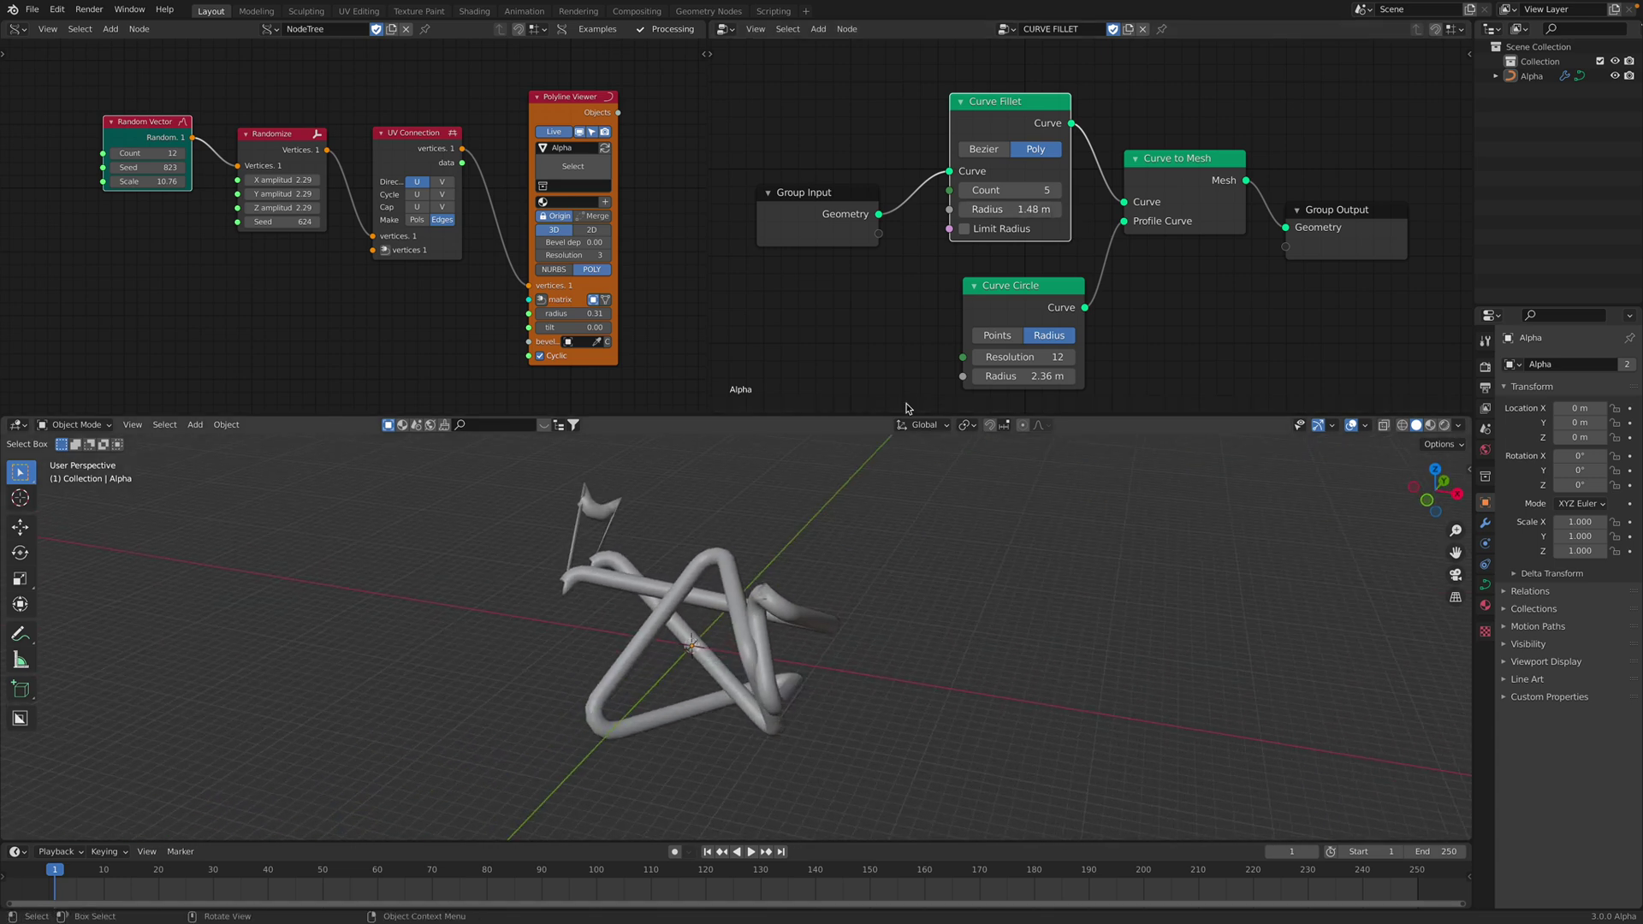
left_click_drag(1010, 212, 1157, 212)
middle_click_drag(881, 571, 821, 582)
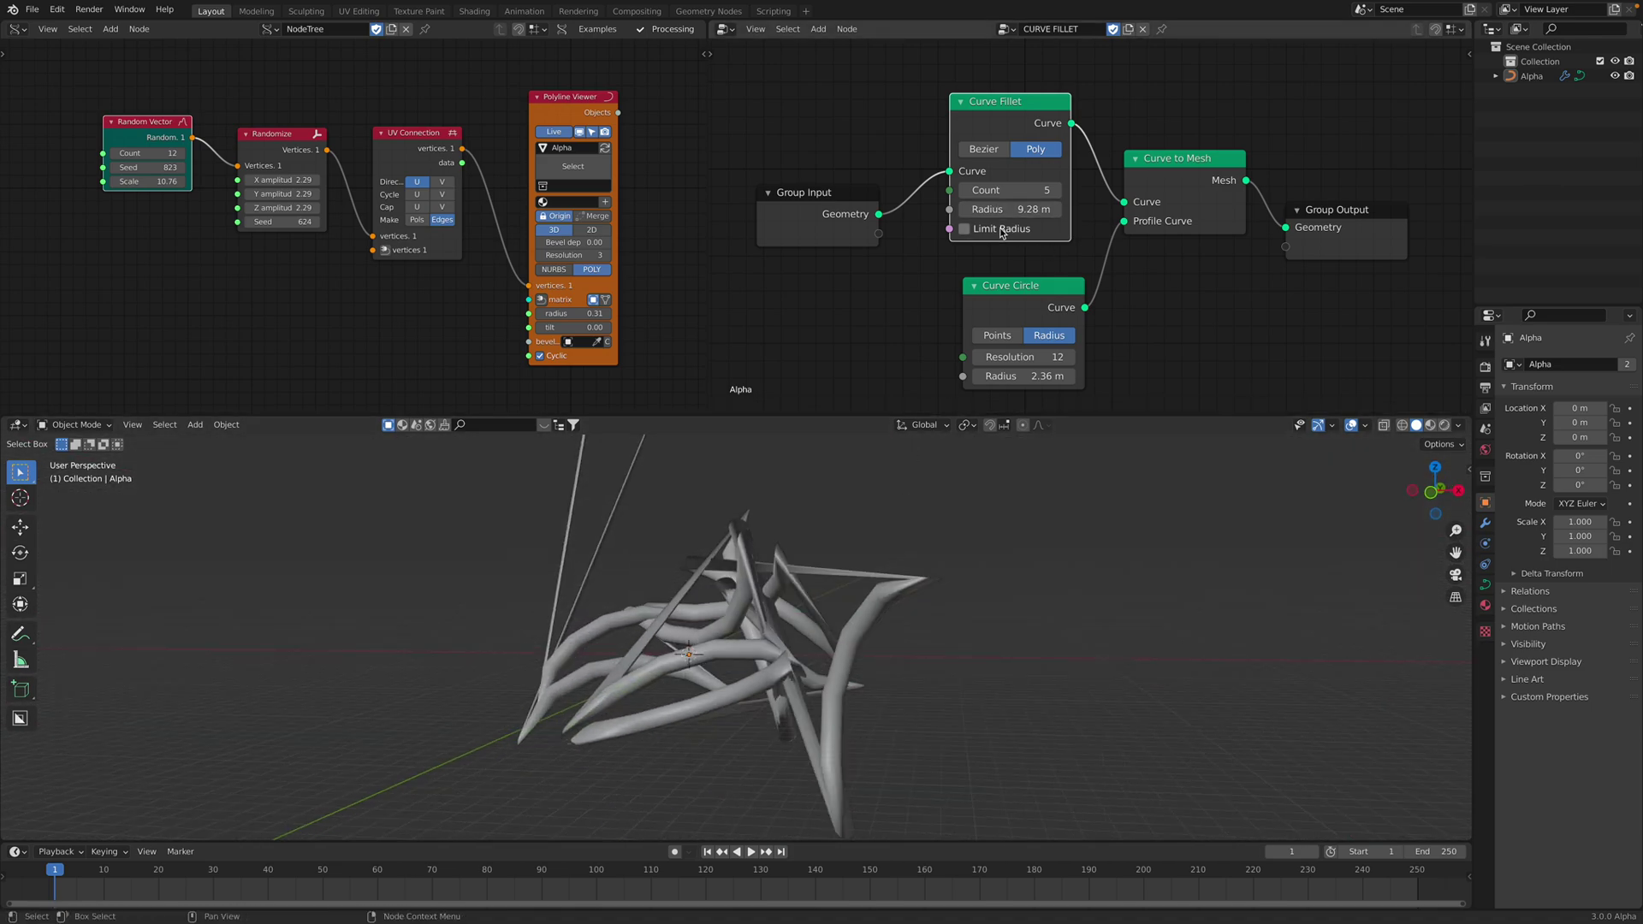
Turn Limit Radius back on for the Curve Fillet node and set its radius to 1.06 m.
left_click(1003, 231)
left_click(1003, 231)
left_click(1003, 231)
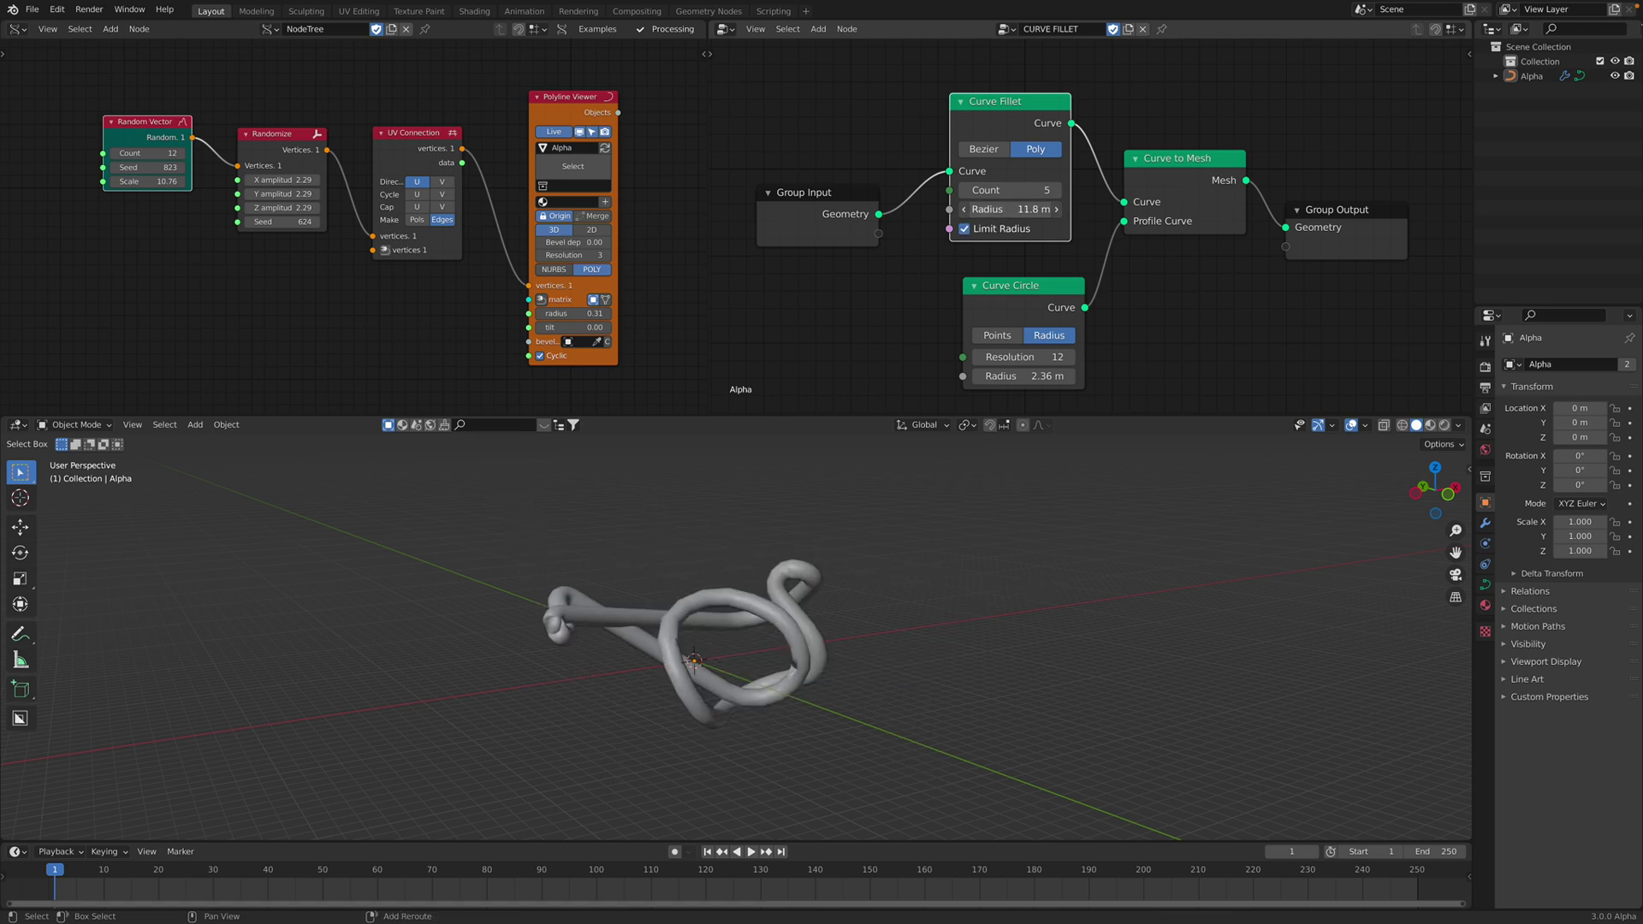
left_click_drag(1035, 205, 1000, 211)
key("Return")
middle_click_drag(655, 584, 771, 601)
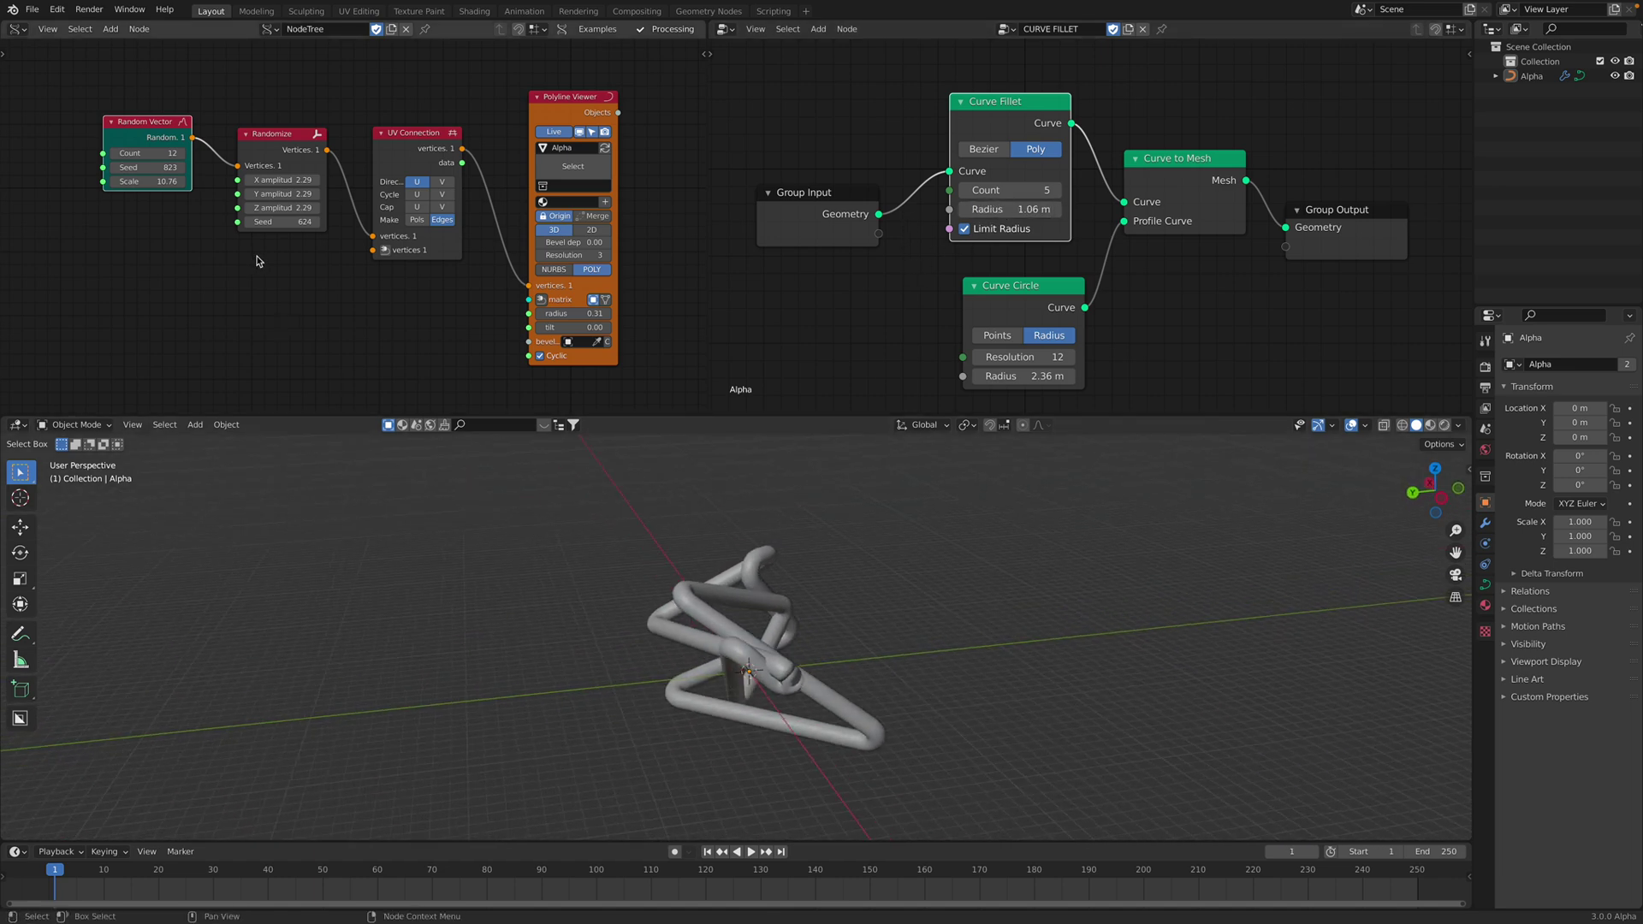
Set the Randomize node's seed to 702 and inspect the resulting tube.
left_click_drag(276, 222, 337, 223)
middle_click_drag(797, 649, 693, 641)
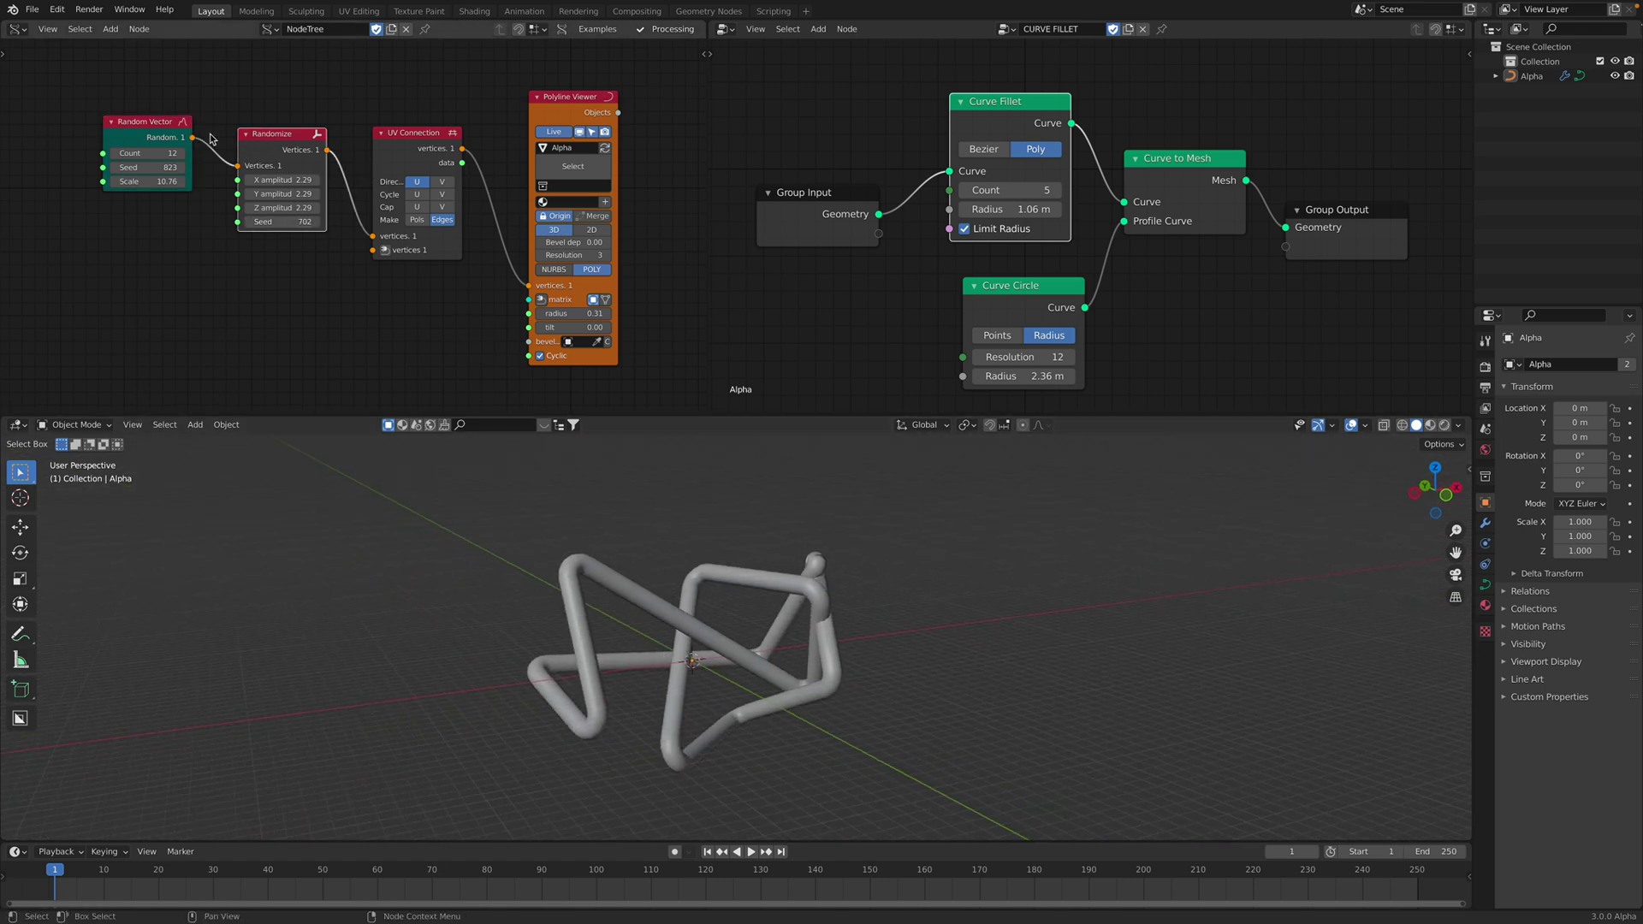
middle_click_drag(258, 117, 264, 116)
mouse_move(697, 532)
middle_mouse_down()
mouse_move(654, 539)
mouse_move(728, 526)
middle_mouse_up()
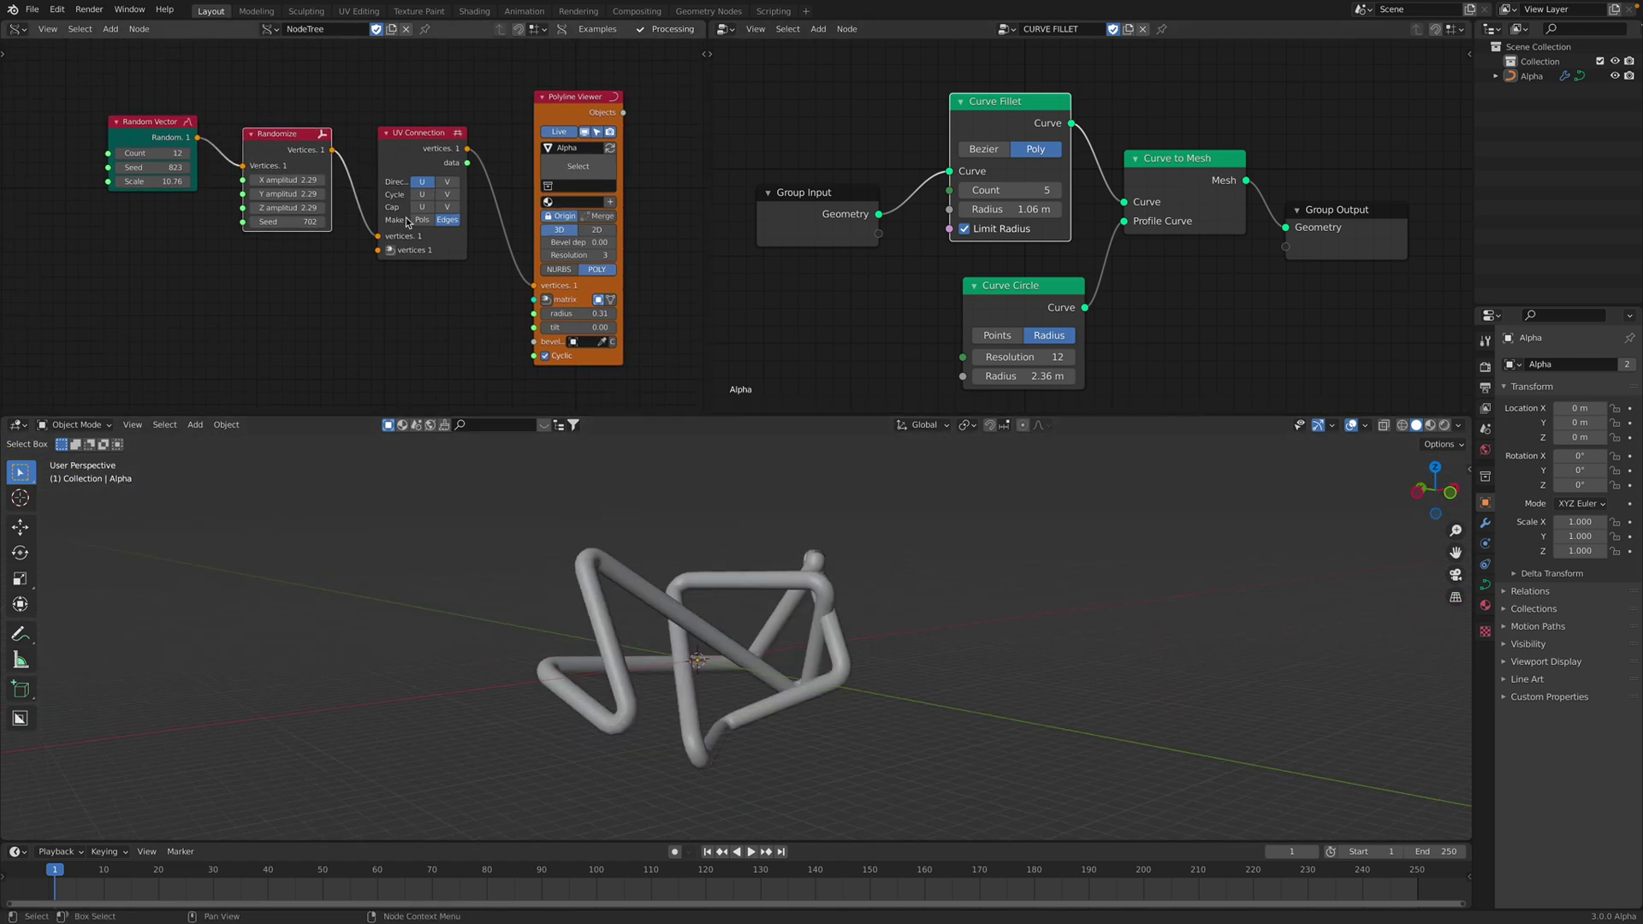
Move the Random Vector node slightly away from Randomize and set its count to 8.
middle_click_drag(318, 233, 294, 246)
left_click_drag(146, 137, 108, 136)
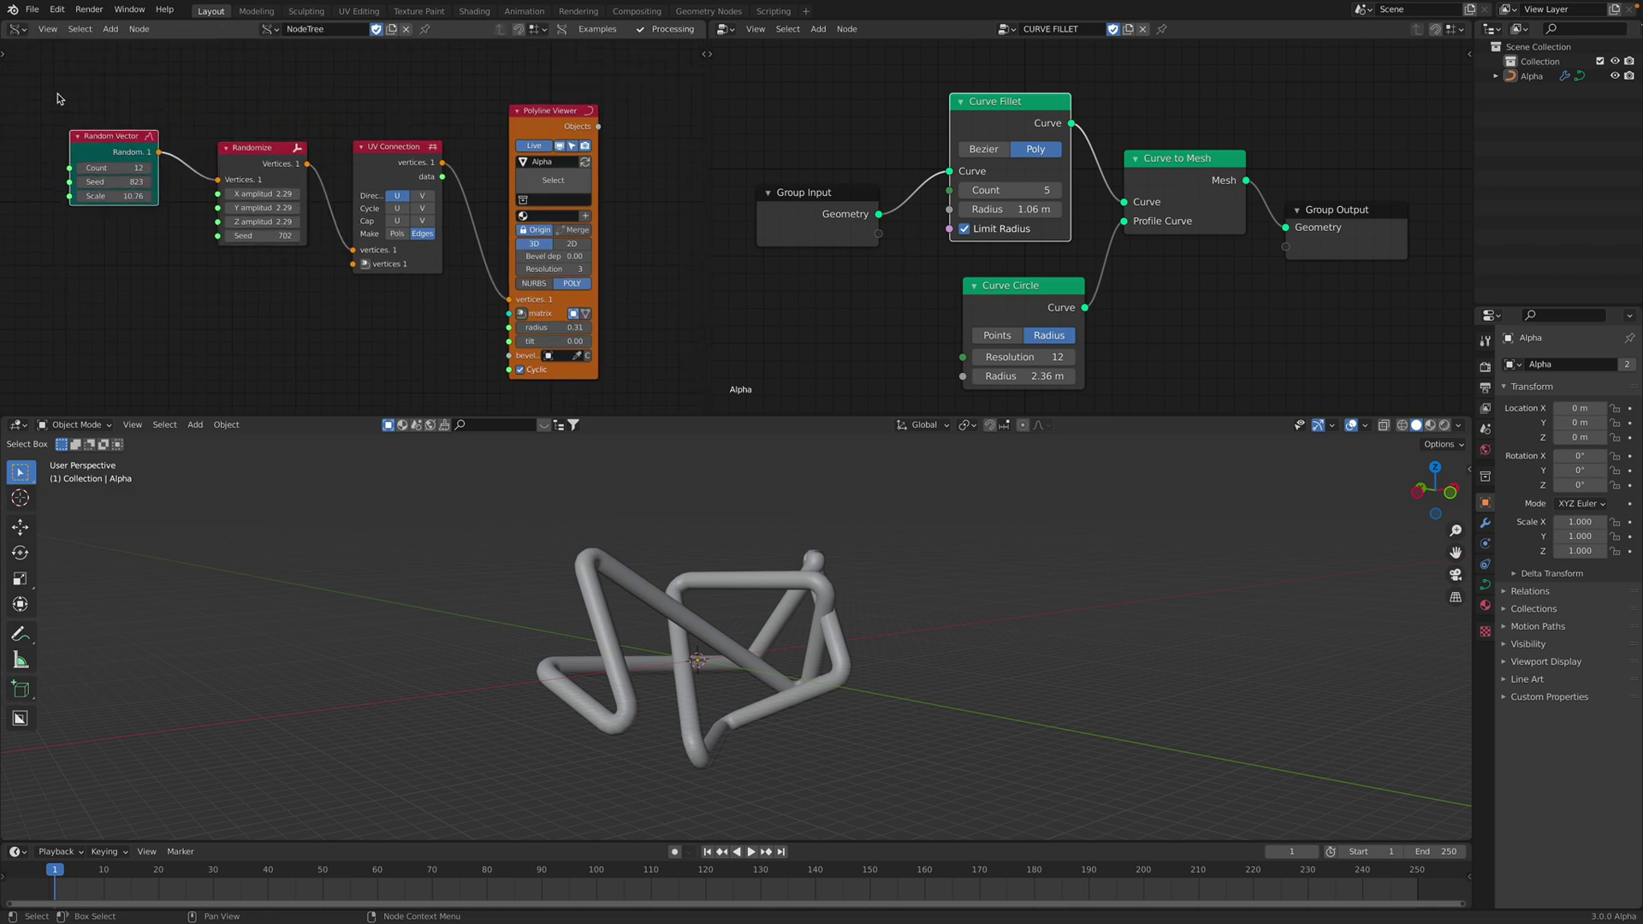
left_click_drag(115, 169, 163, 169)
left_click(120, 169)
type("8")
key("Return")
middle_click_drag(459, 505, 740, 544)
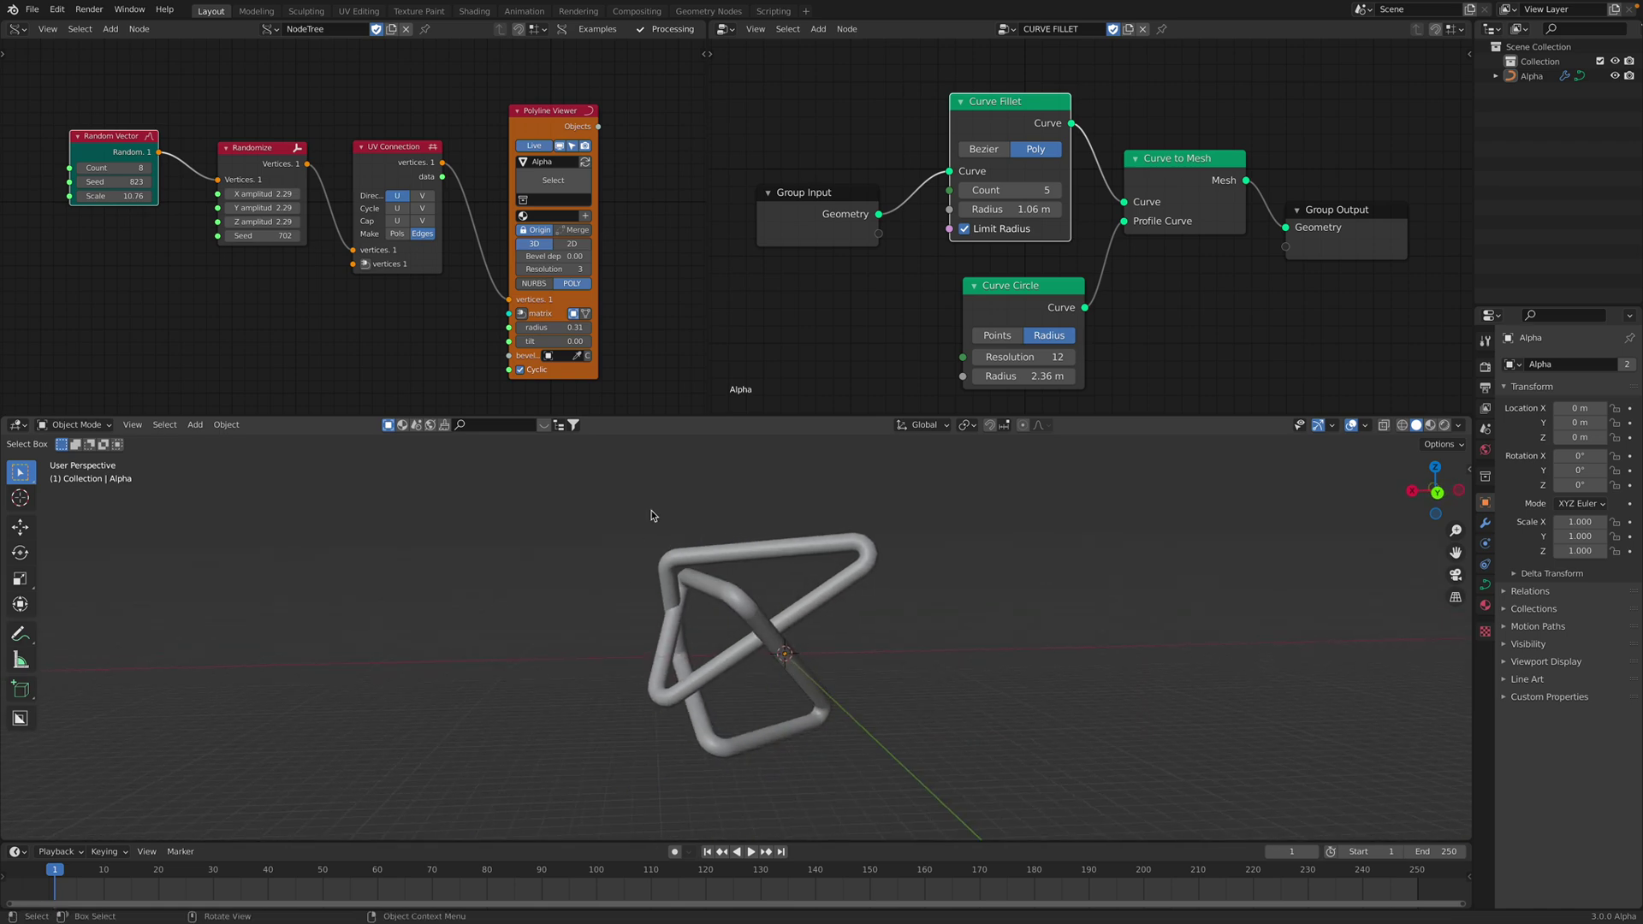
Set the Randomize seed to 736 and reposition the UV Connection and Polyline Viewer nodes.
left_click_drag(261, 235, 334, 236)
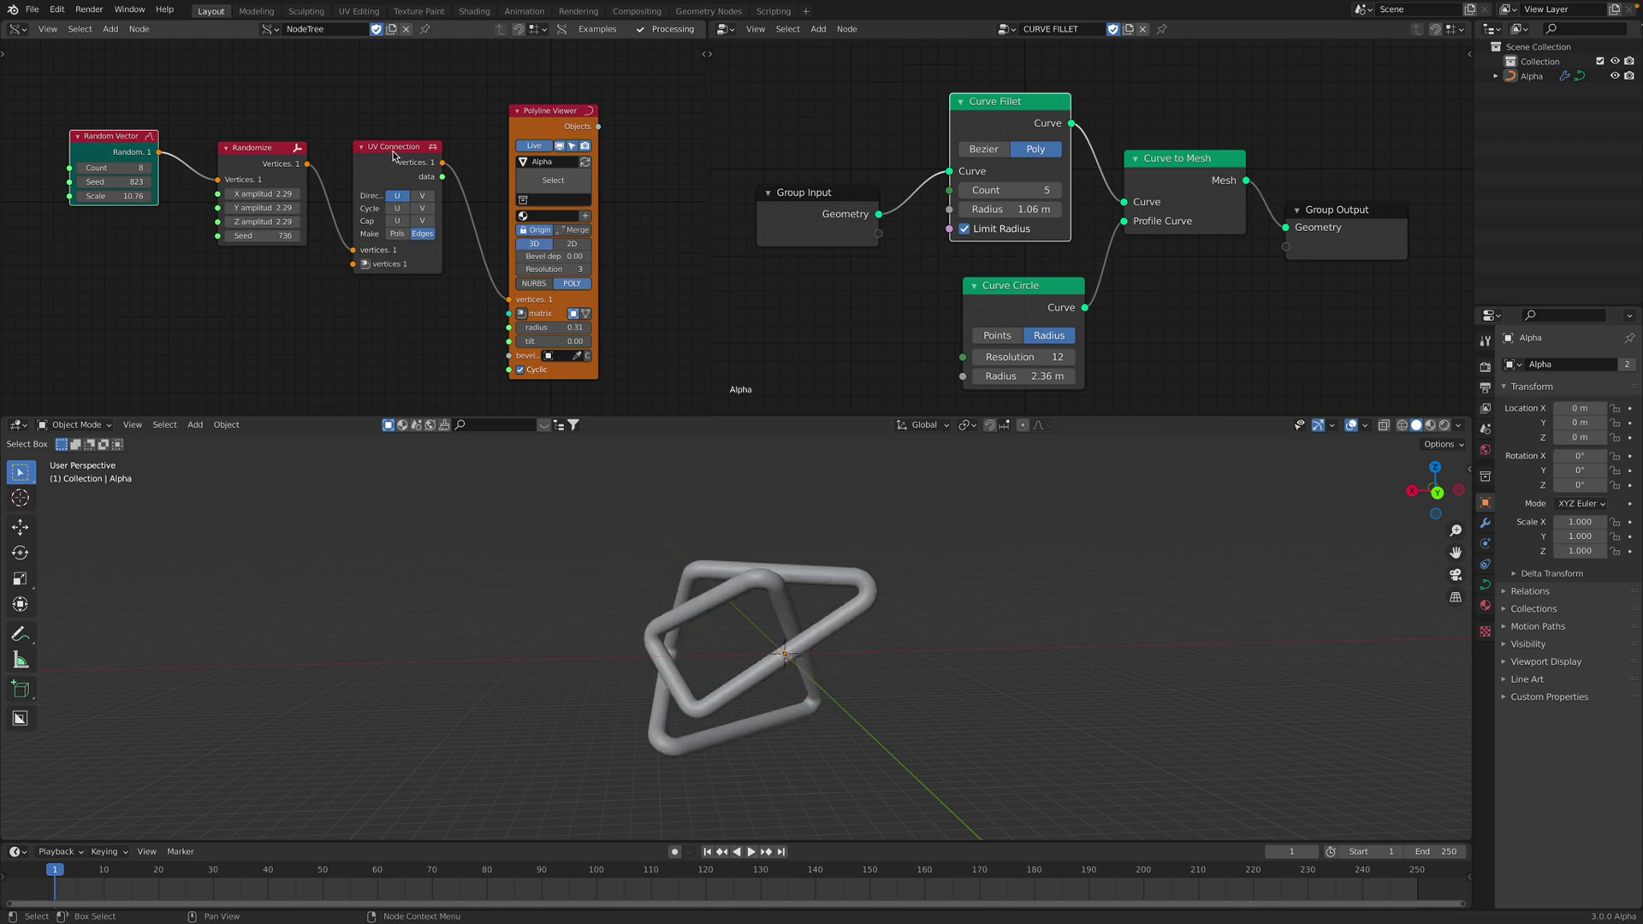
left_click_drag(393, 155, 396, 165)
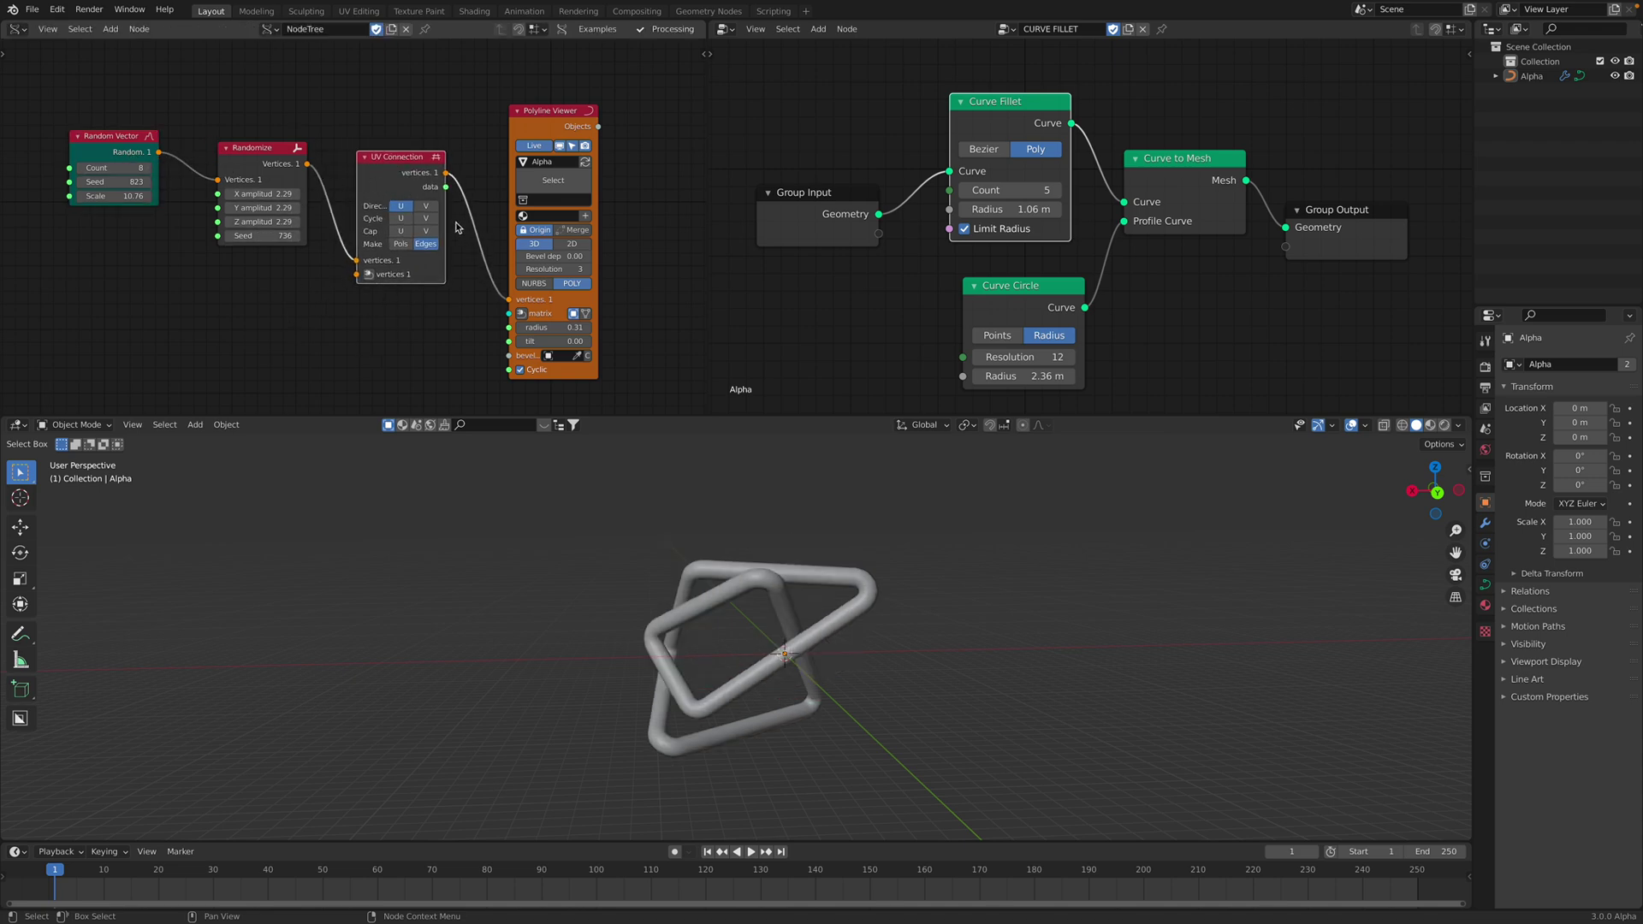
left_click_drag(574, 131, 562, 110)
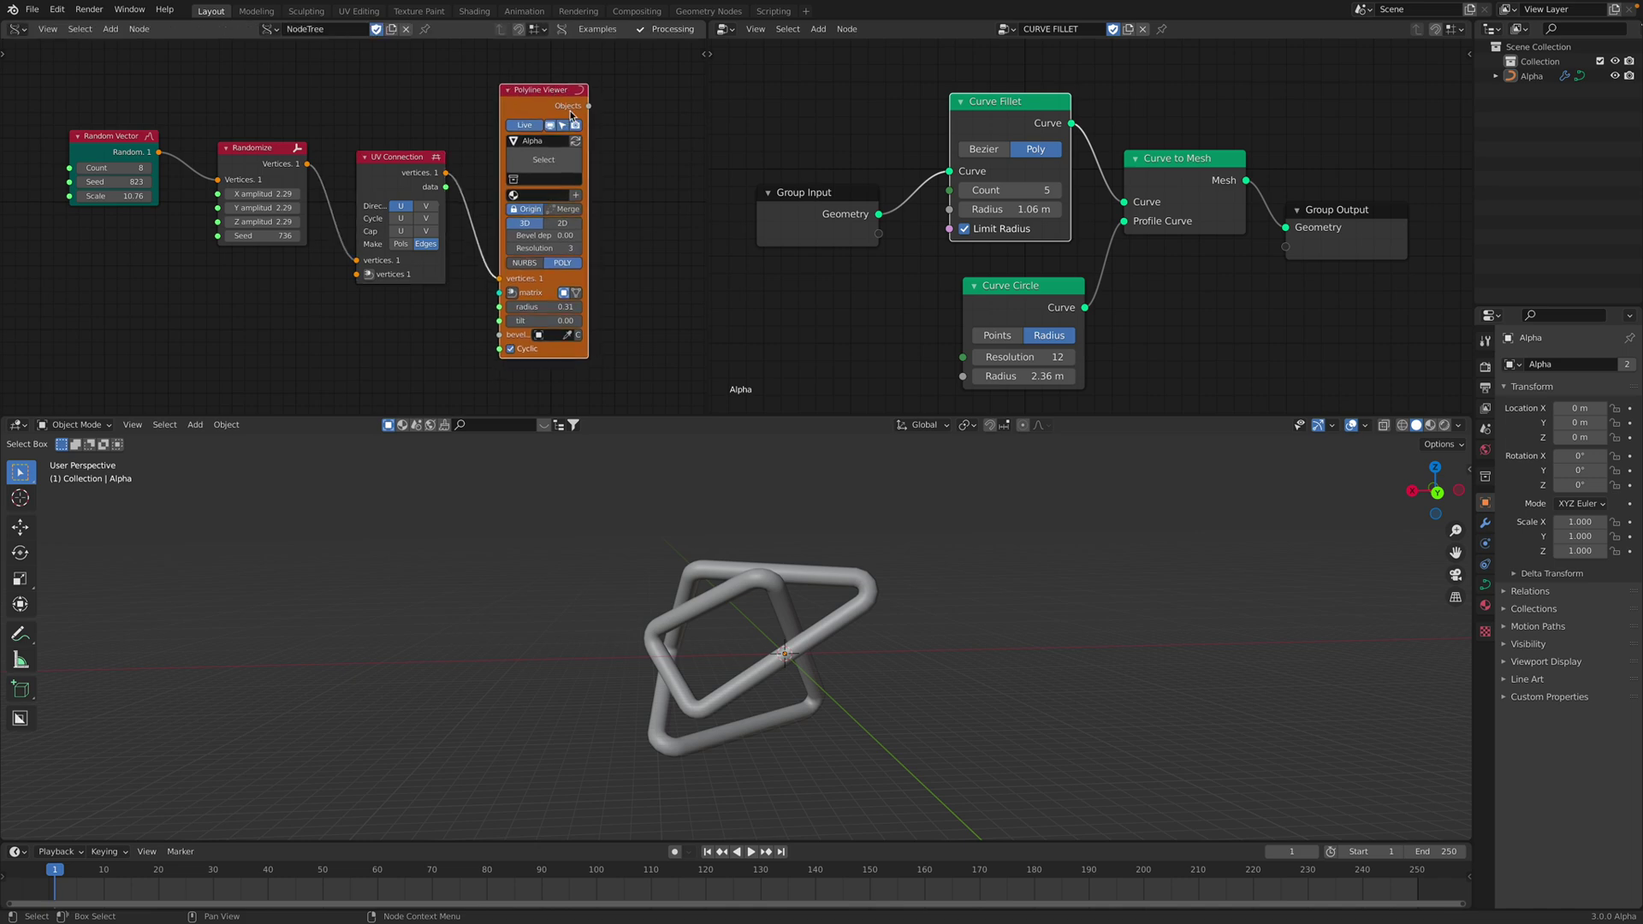
scroll(524, 98, "up", 1)
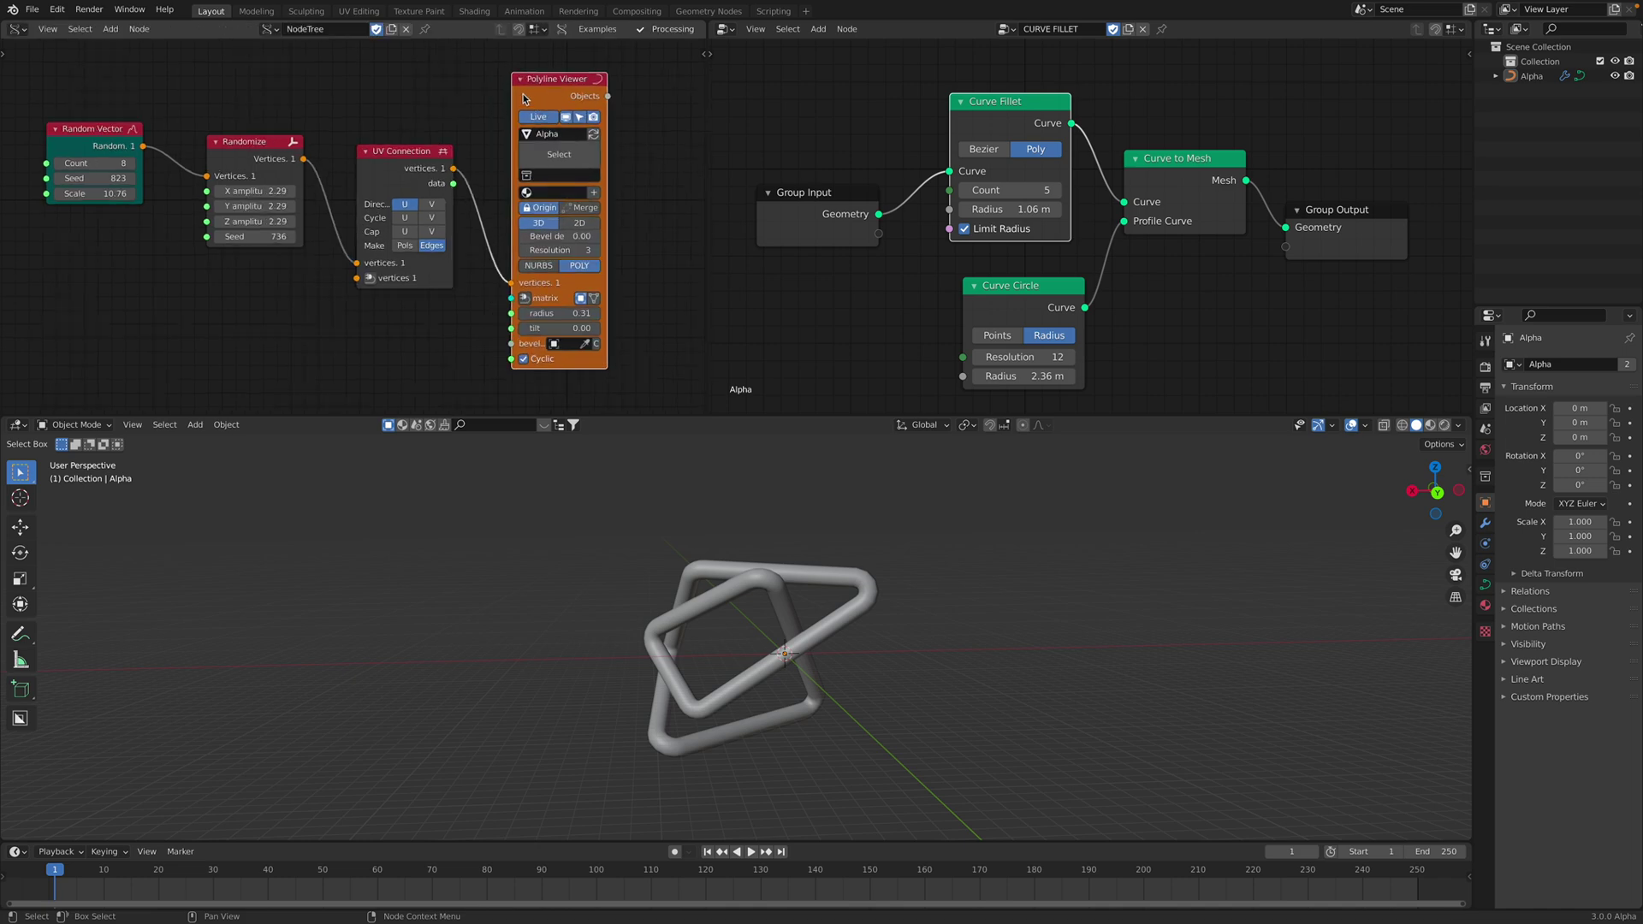
Toggle the Polyline Viewer's Cyclic option off and on to compare the open and closed curve.
left_click(547, 359)
left_click(547, 359)
left_click(547, 358)
left_click(547, 359)
middle_click_drag(672, 589, 753, 650)
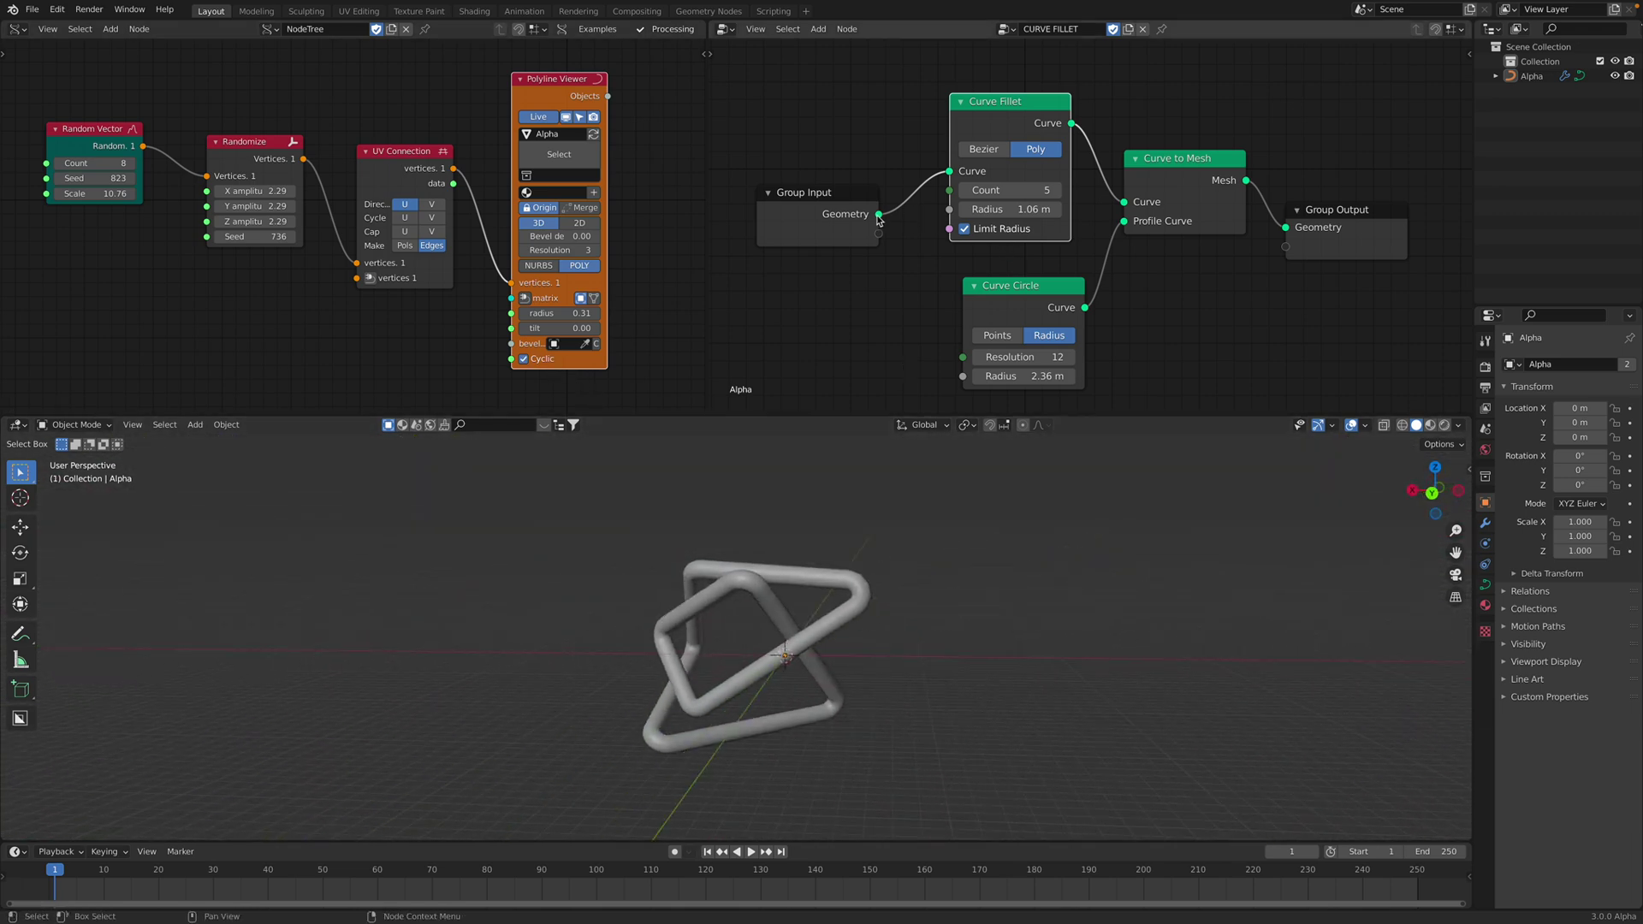
Vary the curve's shape by setting the Randomize seed to 814 and the Random Vector seed to 1003.
left_click_drag(93, 179, 207, 179)
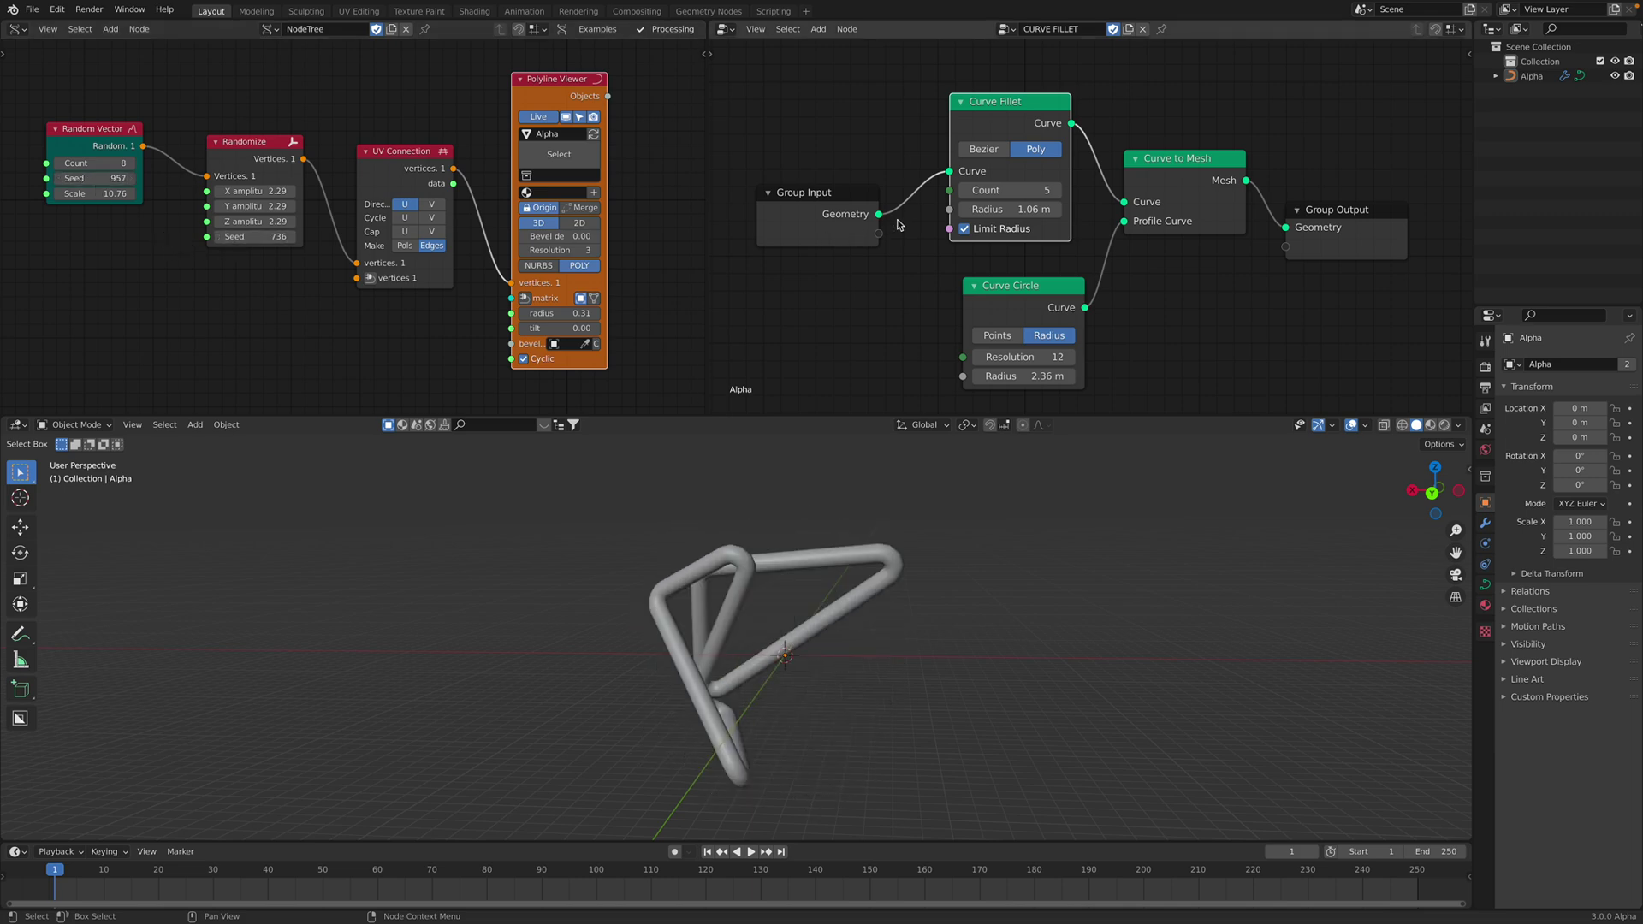
mouse_move(796, 667)
middle_mouse_down()
mouse_move(752, 667)
mouse_move(779, 670)
middle_mouse_up()
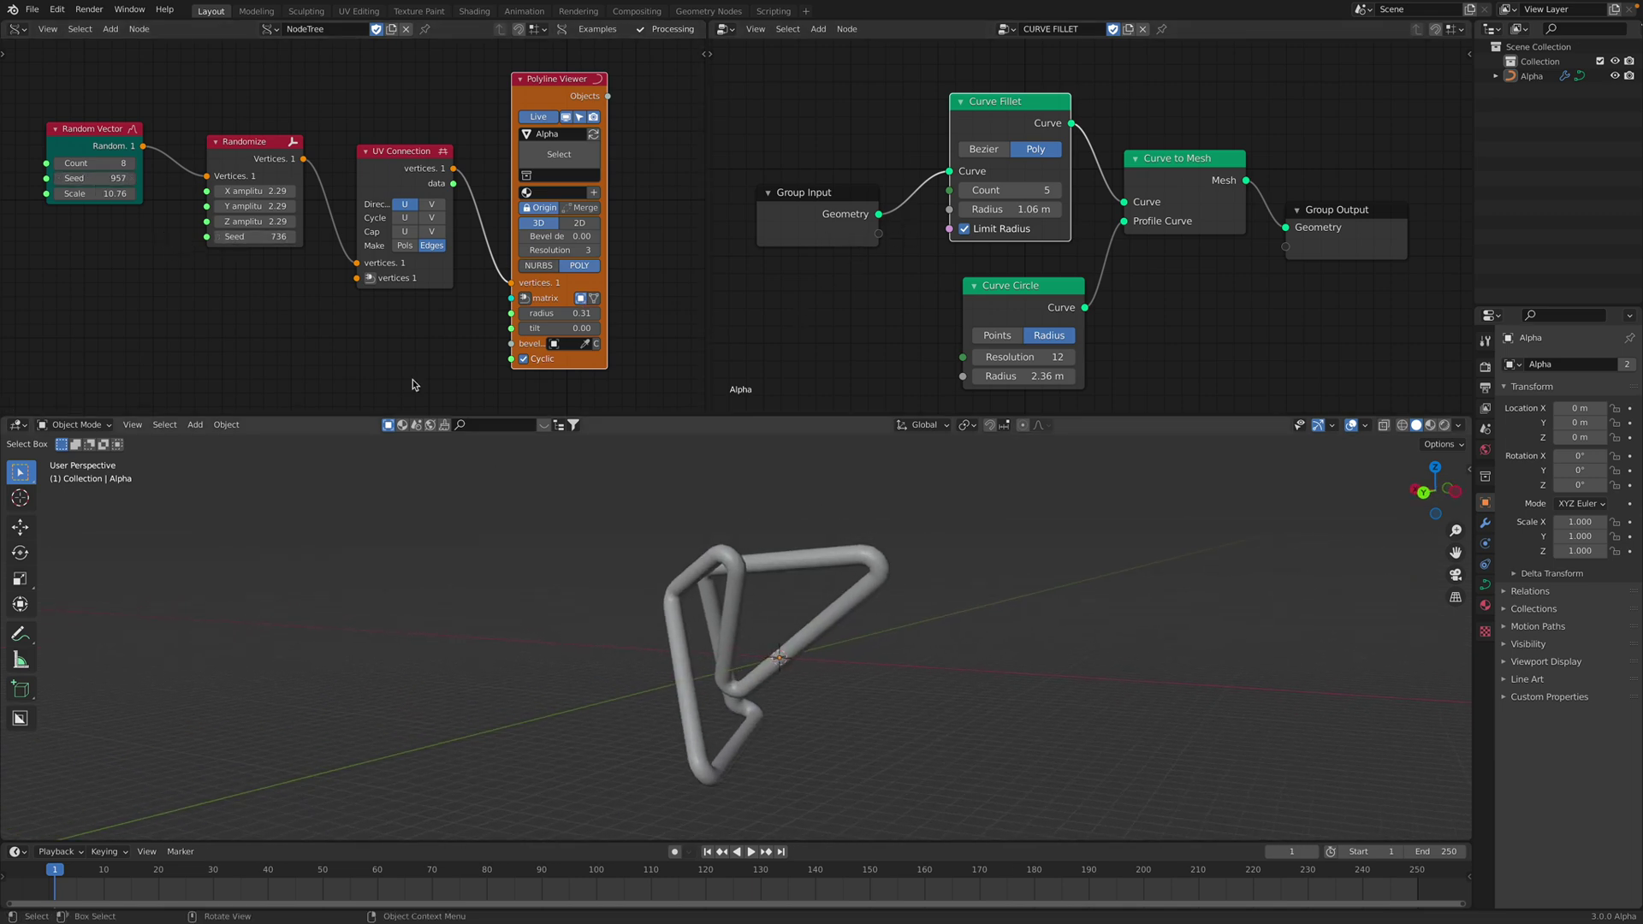
left_click_drag(267, 237, 282, 236)
middle_click_drag(548, 462, 792, 484)
left_click_drag(279, 236, 325, 235)
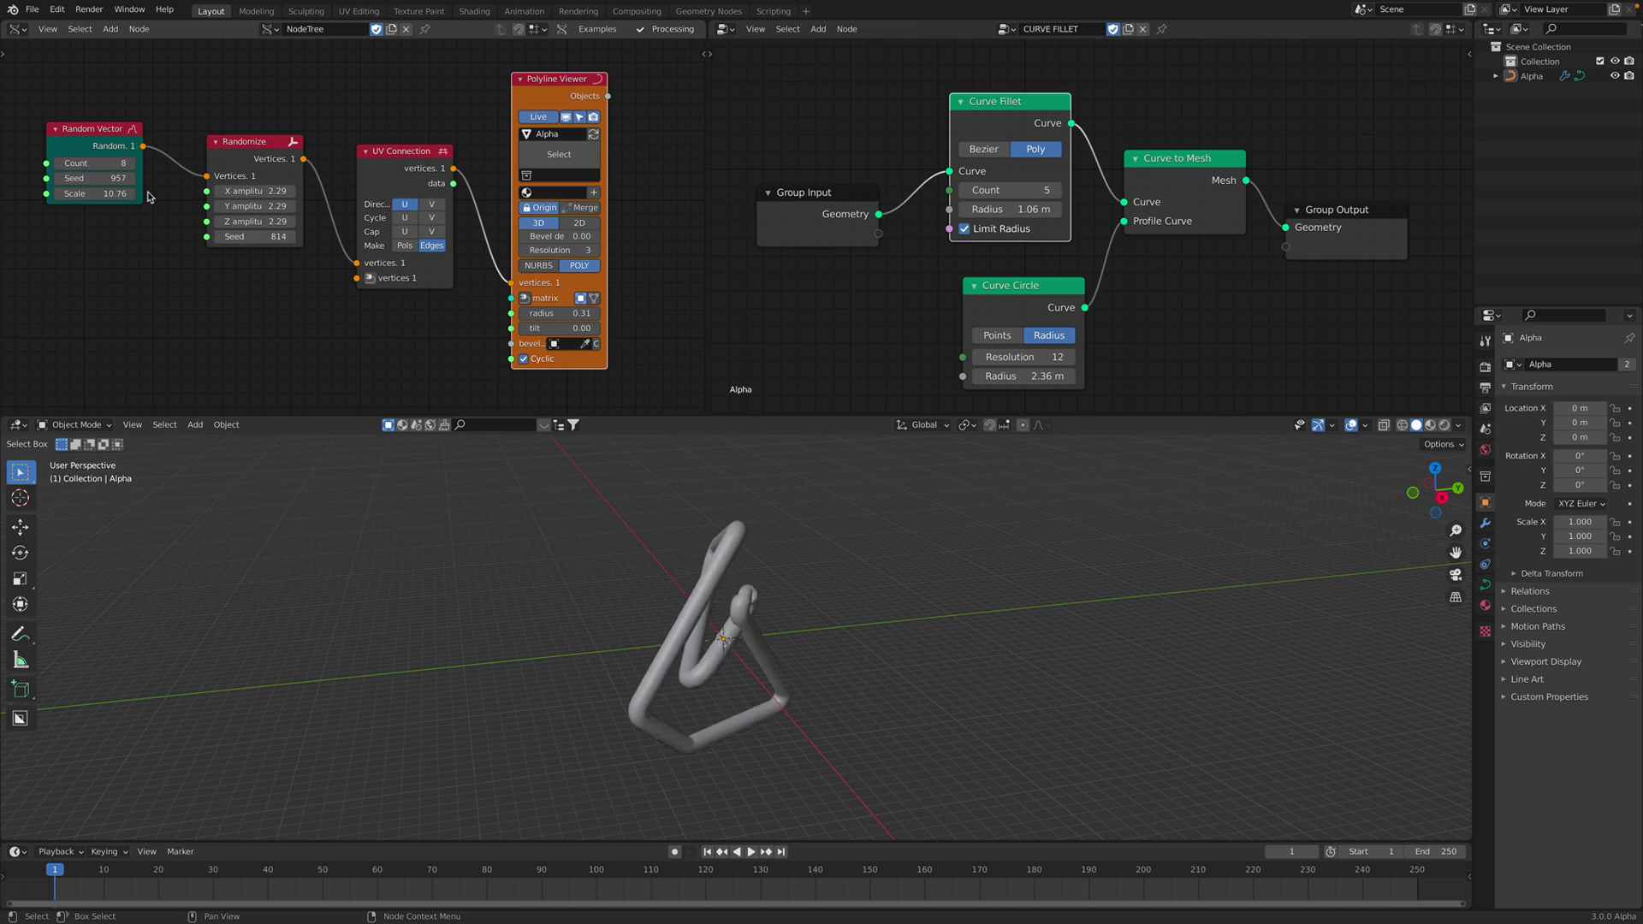
left_click_drag(117, 178, 157, 178)
middle_click_drag(972, 611, 873, 444)
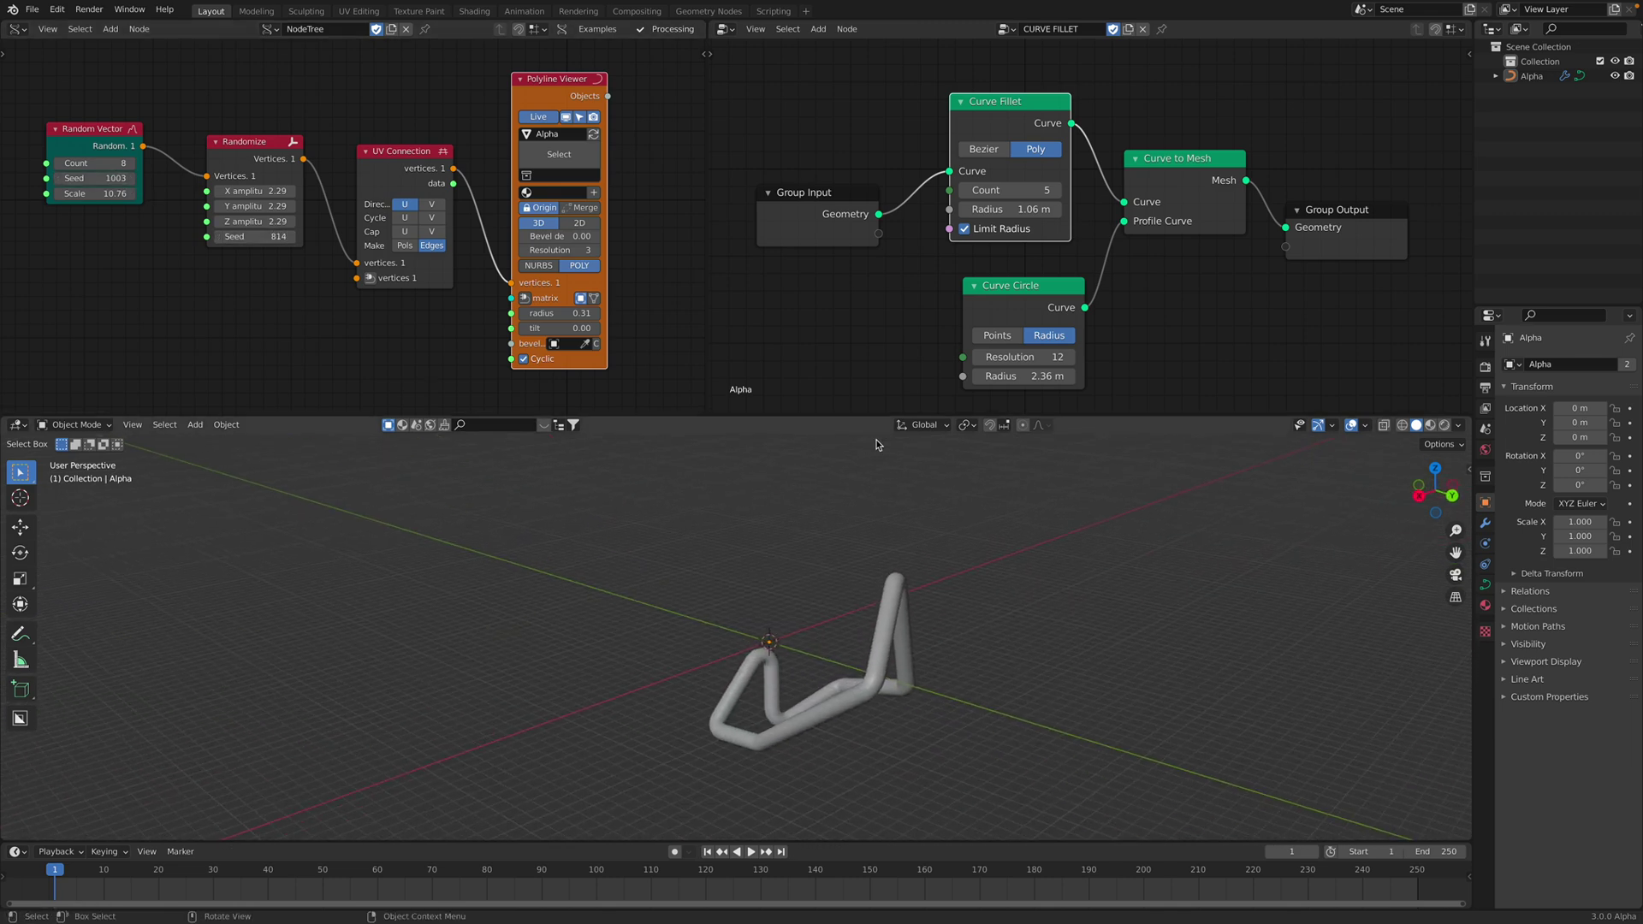
Select the Alpha tube, show its modifiers, and widen the properties area to read the GeometryNodes modifier.
left_click(762, 677)
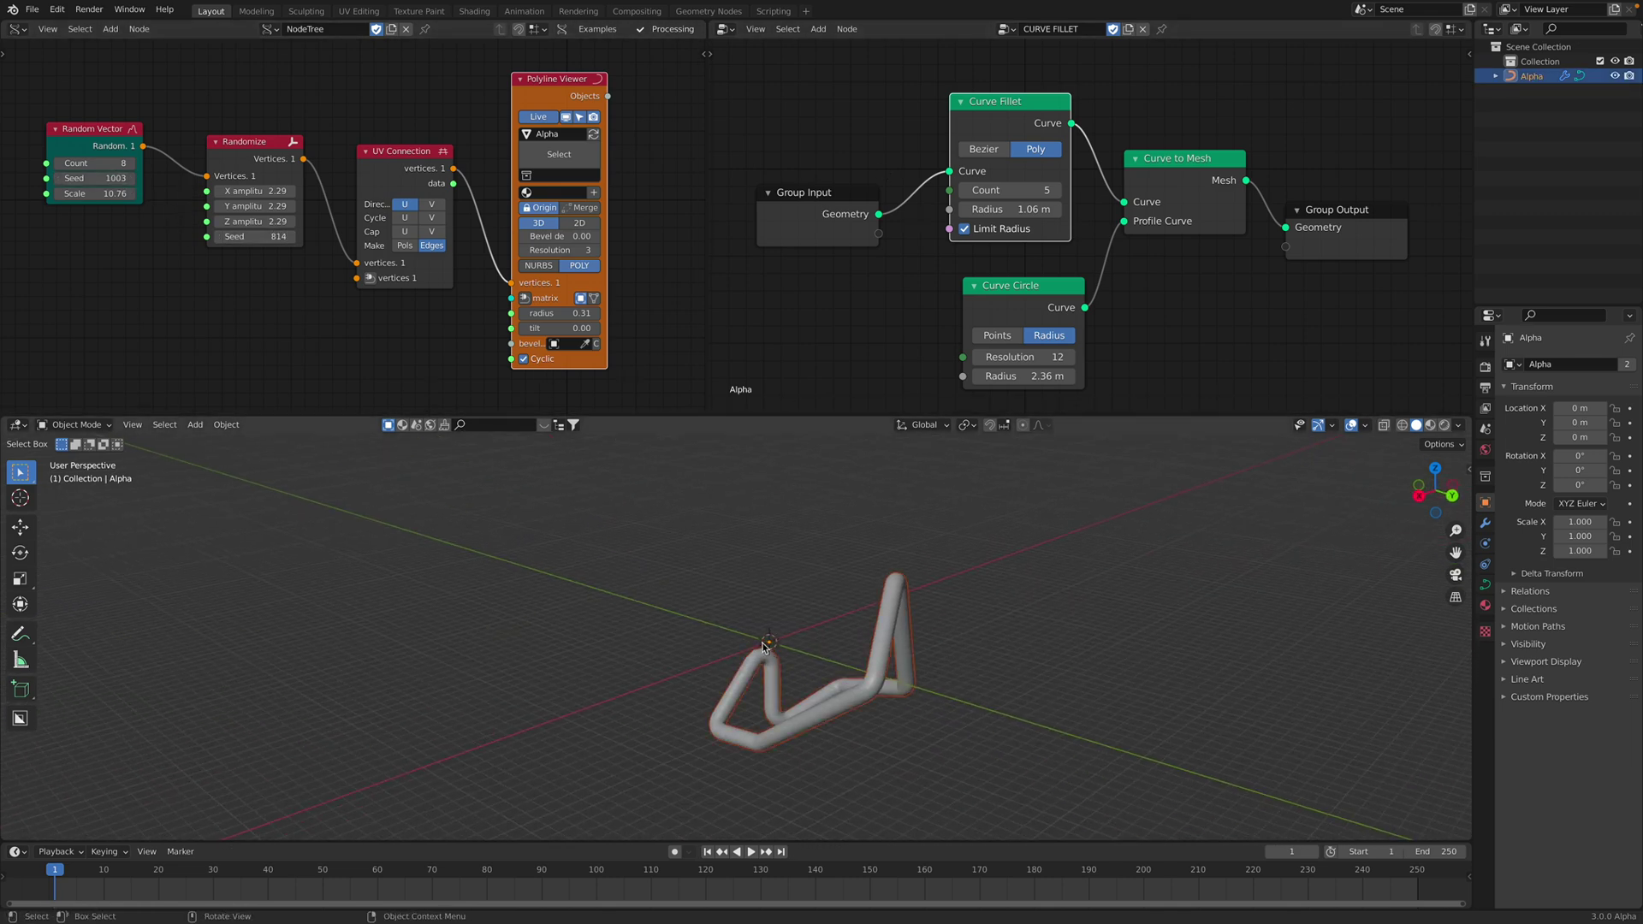
left_click(1486, 523)
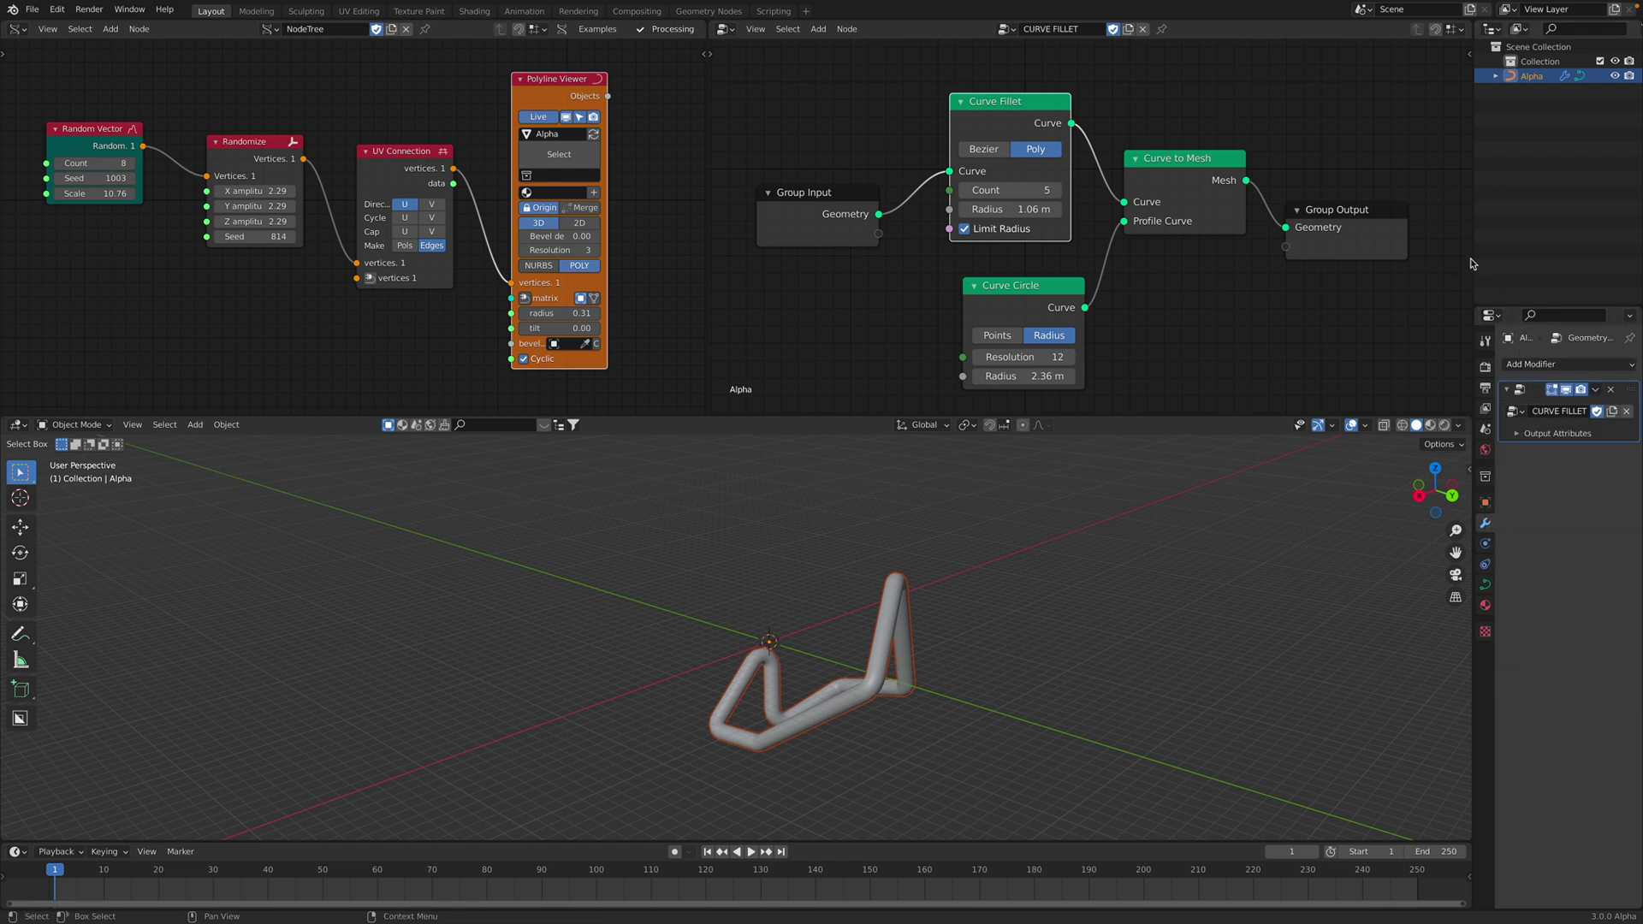
left_click_drag(1473, 258, 1393, 257)
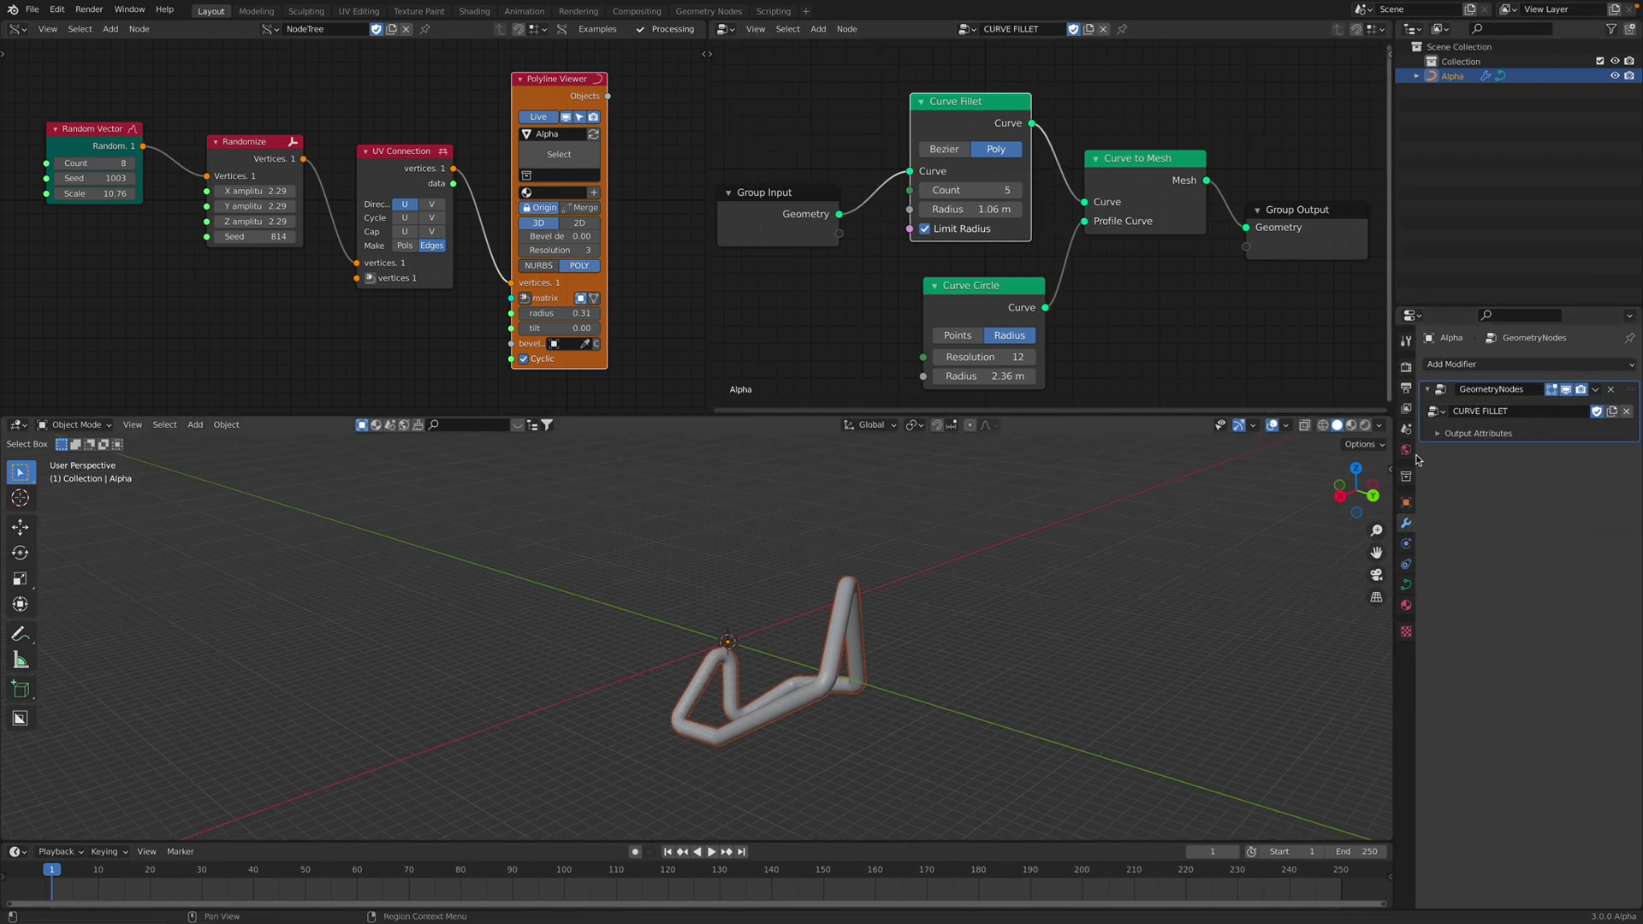
middle_click_drag(1027, 547, 1097, 516)
Shift the Group Input and Curve Fillet nodes slightly upward in the CURVE FILLET node tree.
left_click_drag(818, 192, 818, 179)
left_click_drag(960, 103, 957, 97)
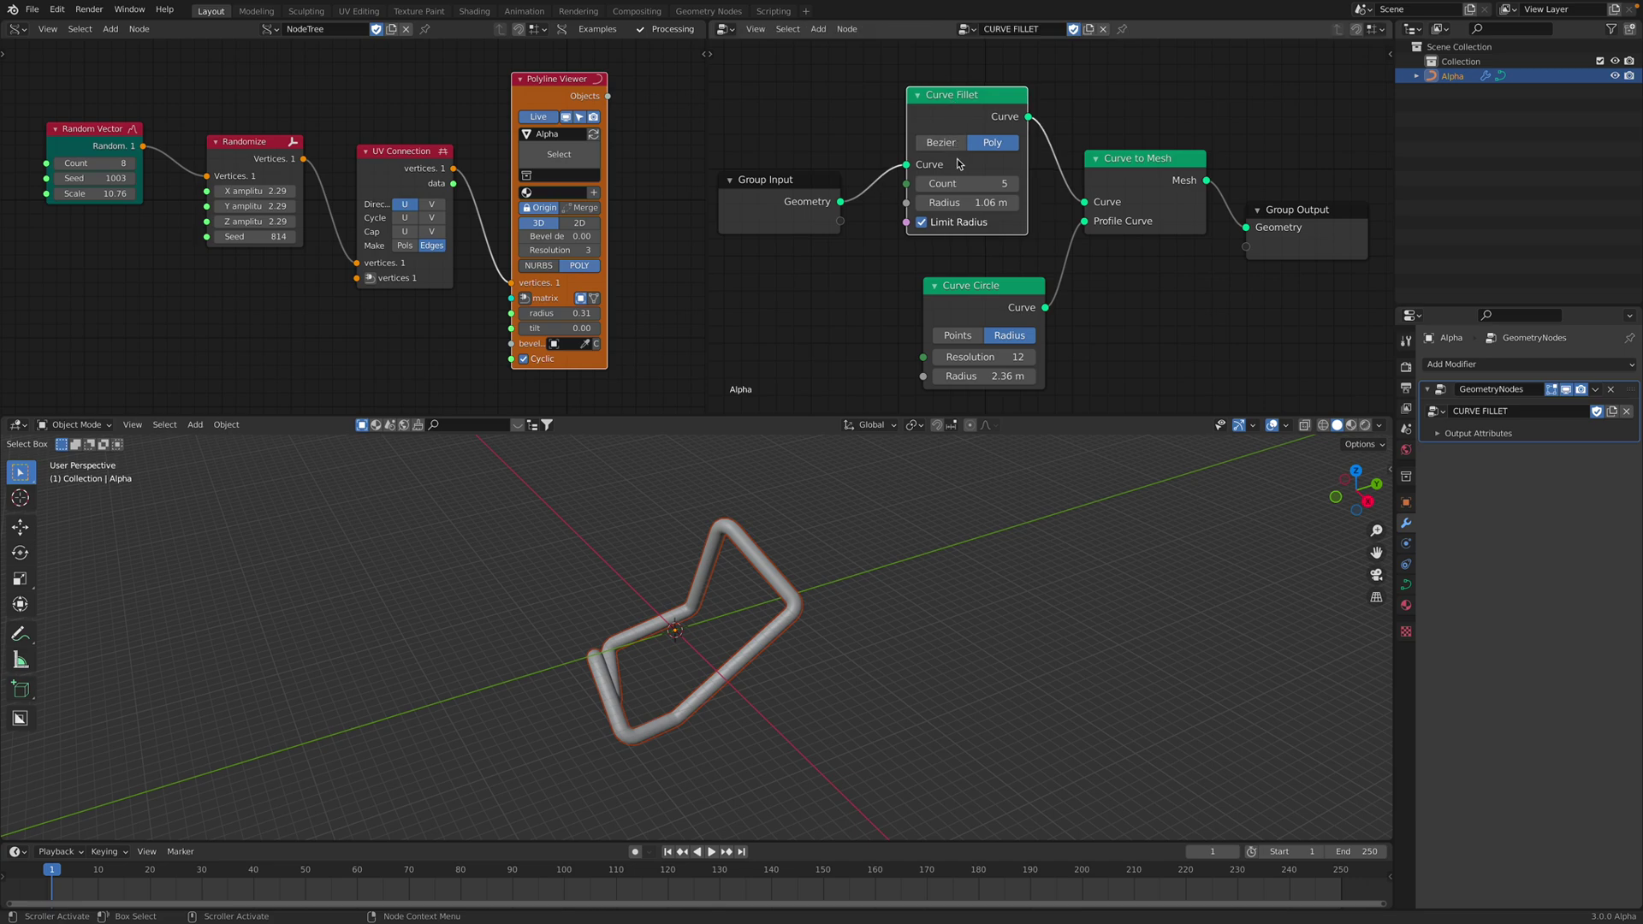
Set the Curve Fillet radius to 1.04 m and the Curve Circle radius to 2.62 m, tucking the circle node closer beneath.
mouse_move(960, 205)
left_mouse_down()
mouse_move(945, 205)
mouse_move(984, 205)
mouse_move(957, 203)
left_mouse_up()
middle_click_drag(847, 603, 770, 560)
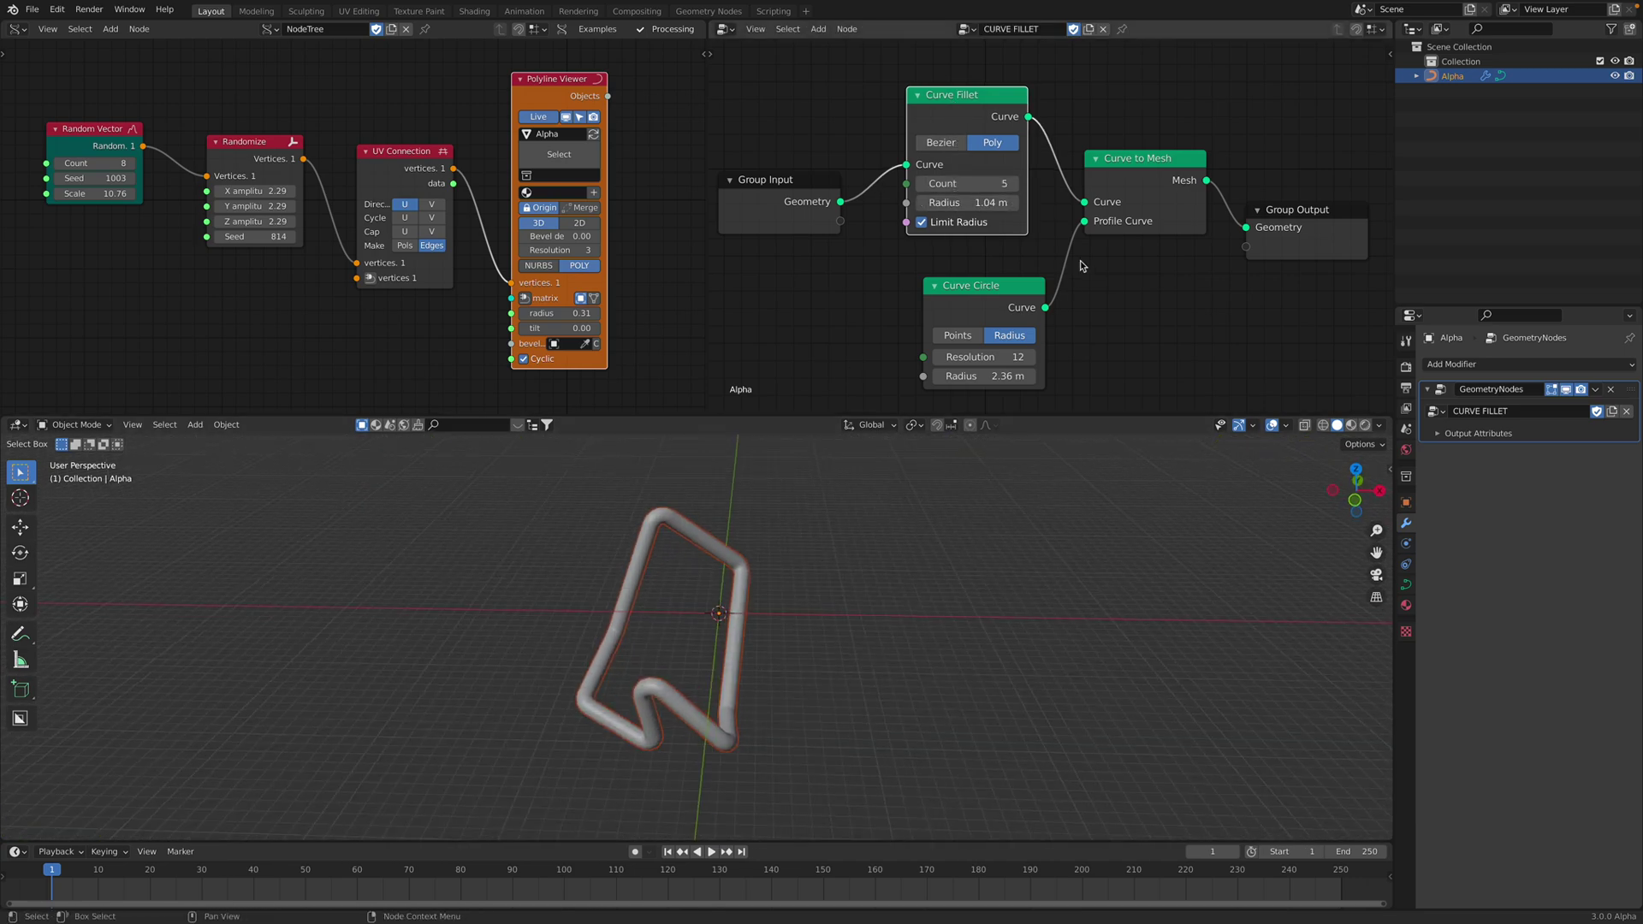
left_click_drag(1132, 191, 1135, 191)
left_click_drag(1019, 285, 1015, 261)
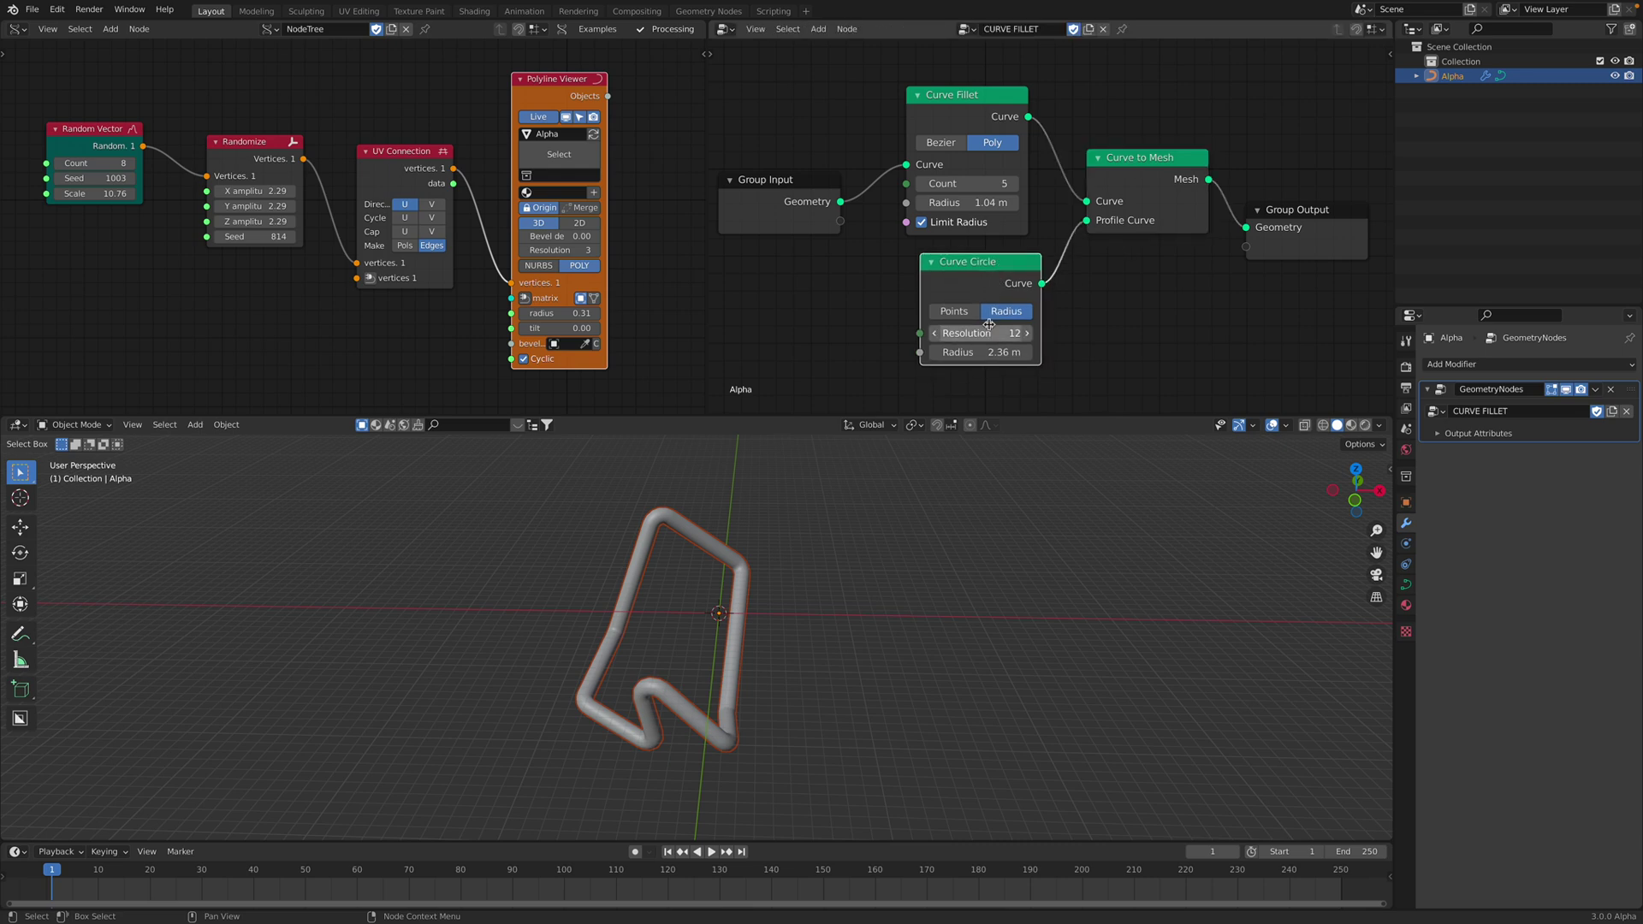
mouse_move(981, 348)
left_mouse_down()
mouse_move(1010, 348)
mouse_move(983, 347)
left_mouse_up()
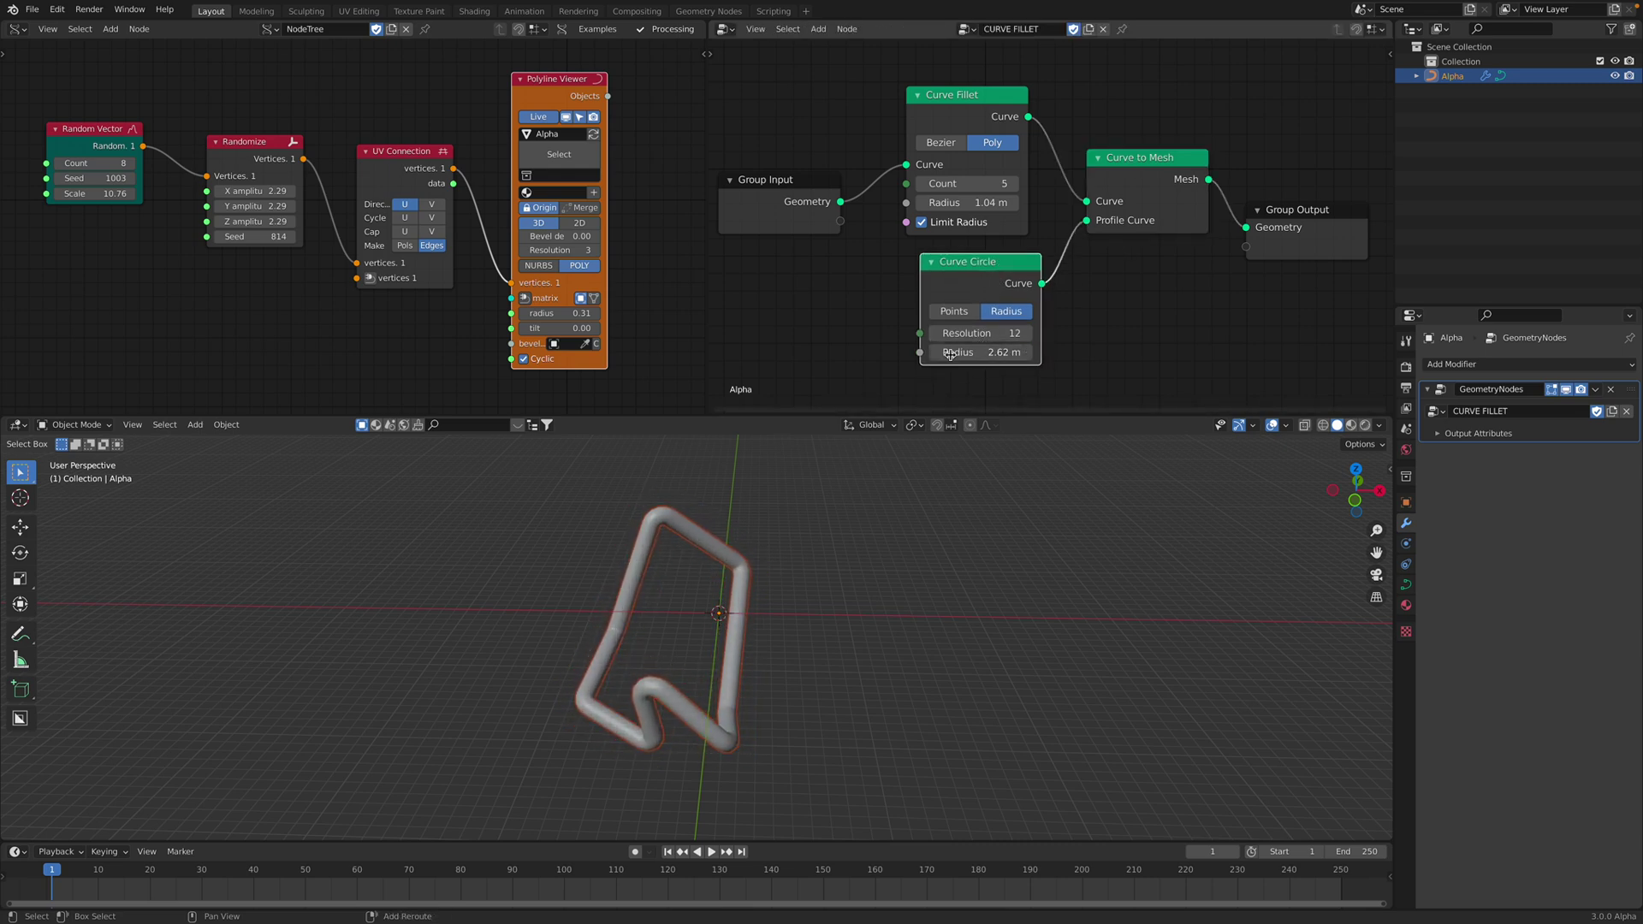
Add a Random Num Gen node below UV Connection and link its value to the Polyline Viewer's radius.
middle_click_drag(360, 295, 371, 246)
scroll(370, 264, "down", 1)
key("shift+a")
left_click(344, 279)
type("random")
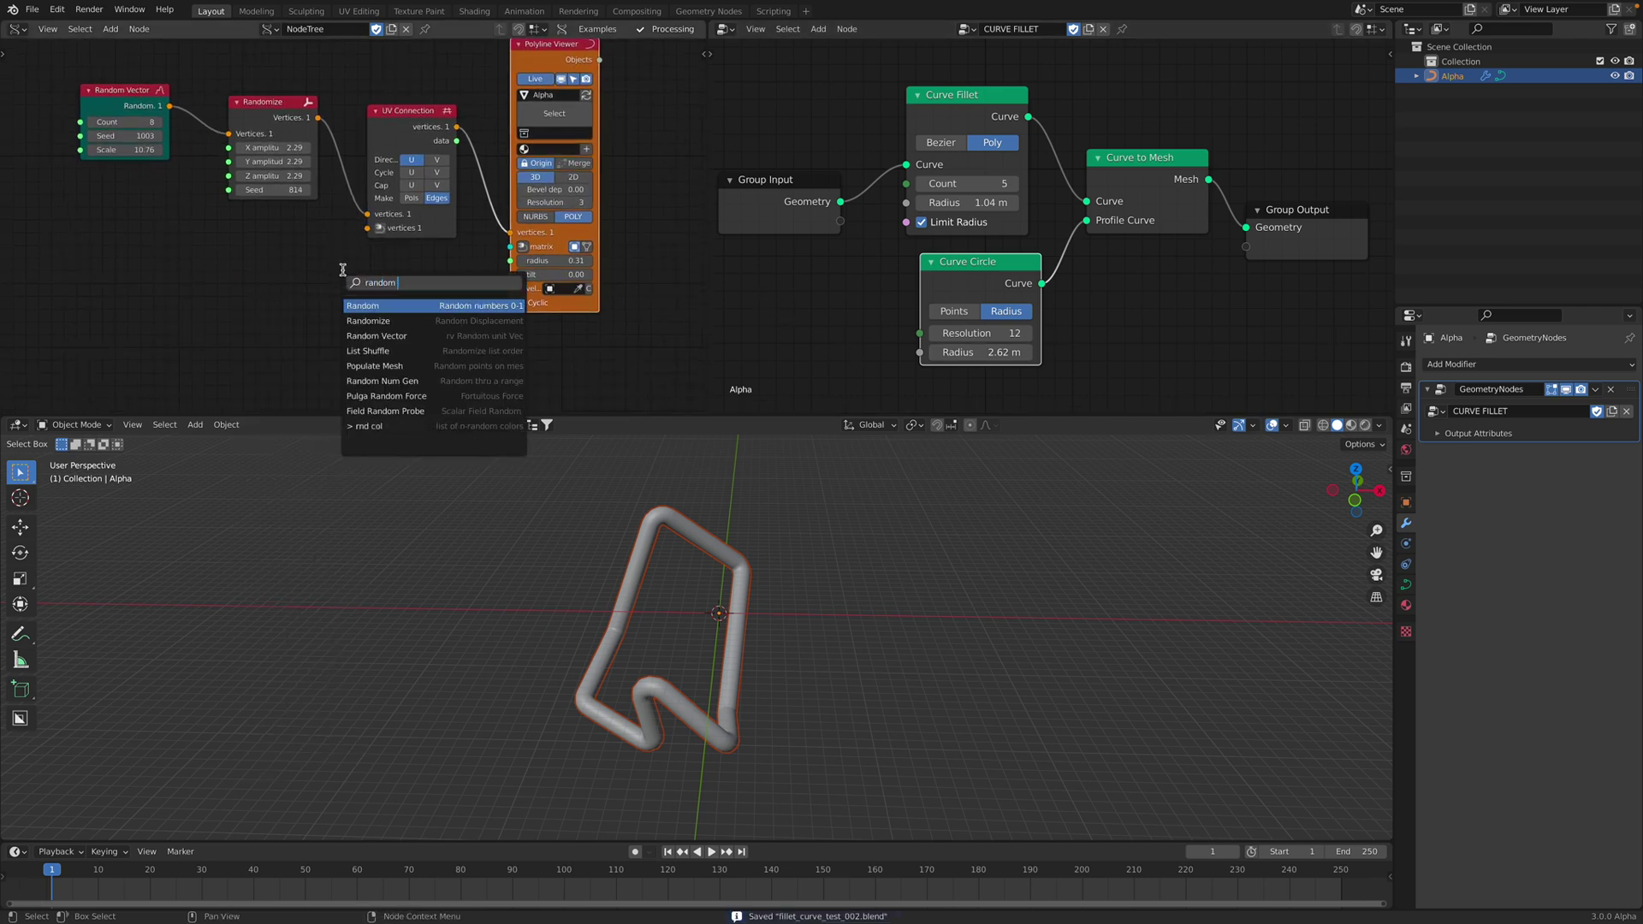
type(" nu")
key("Down")
key("Return")
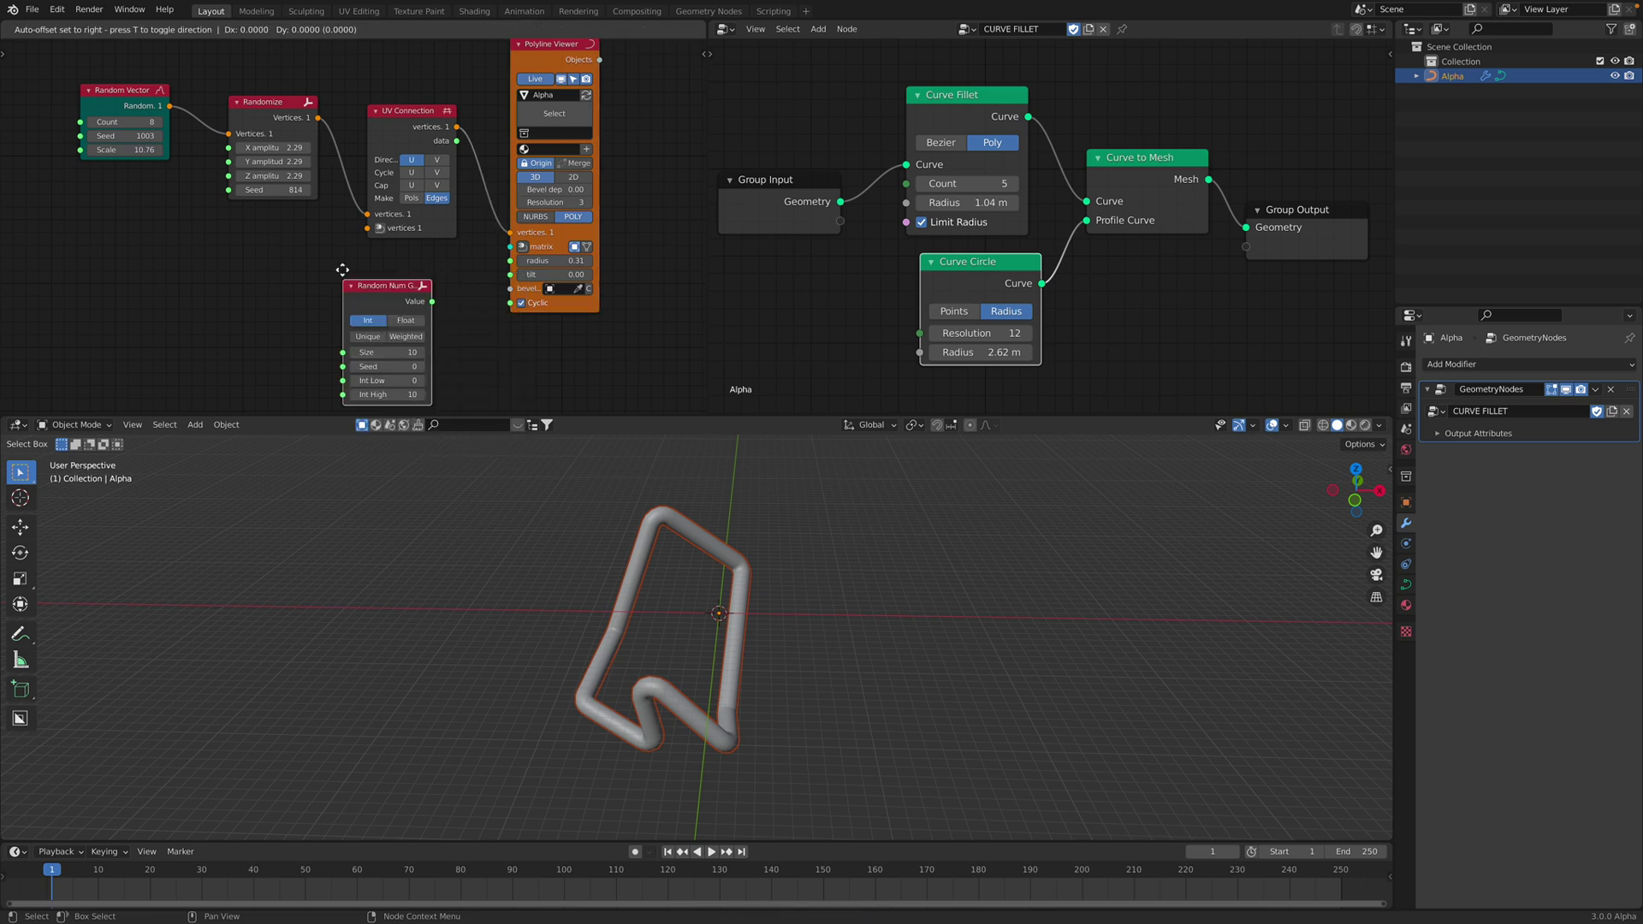
left_click(336, 256)
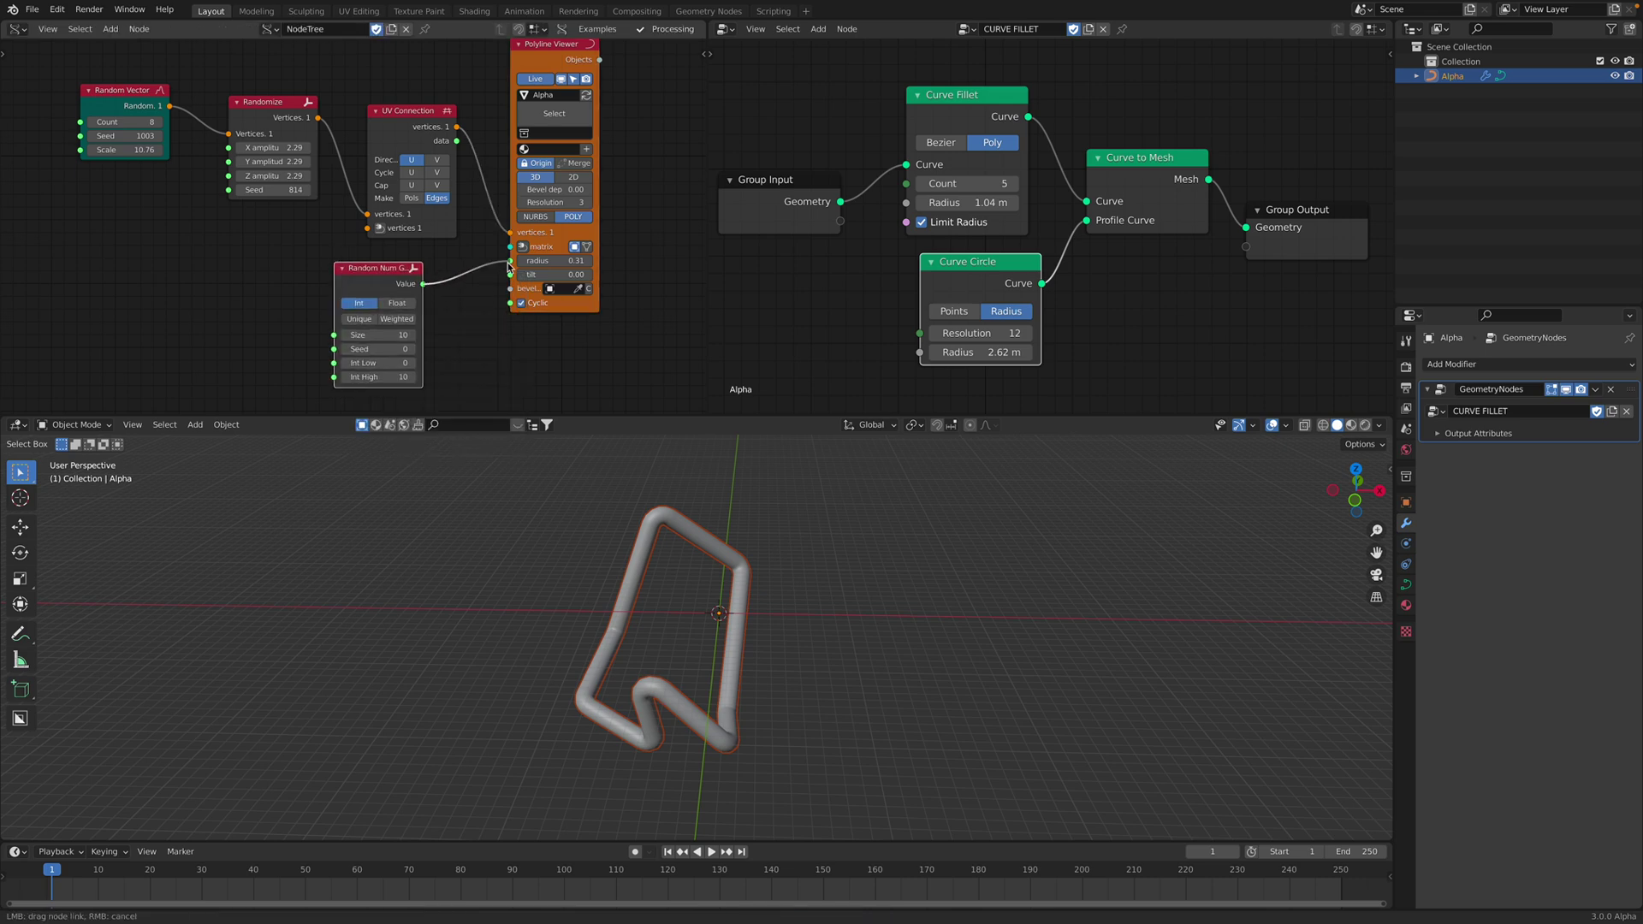
left_click_drag(509, 267, 511, 261)
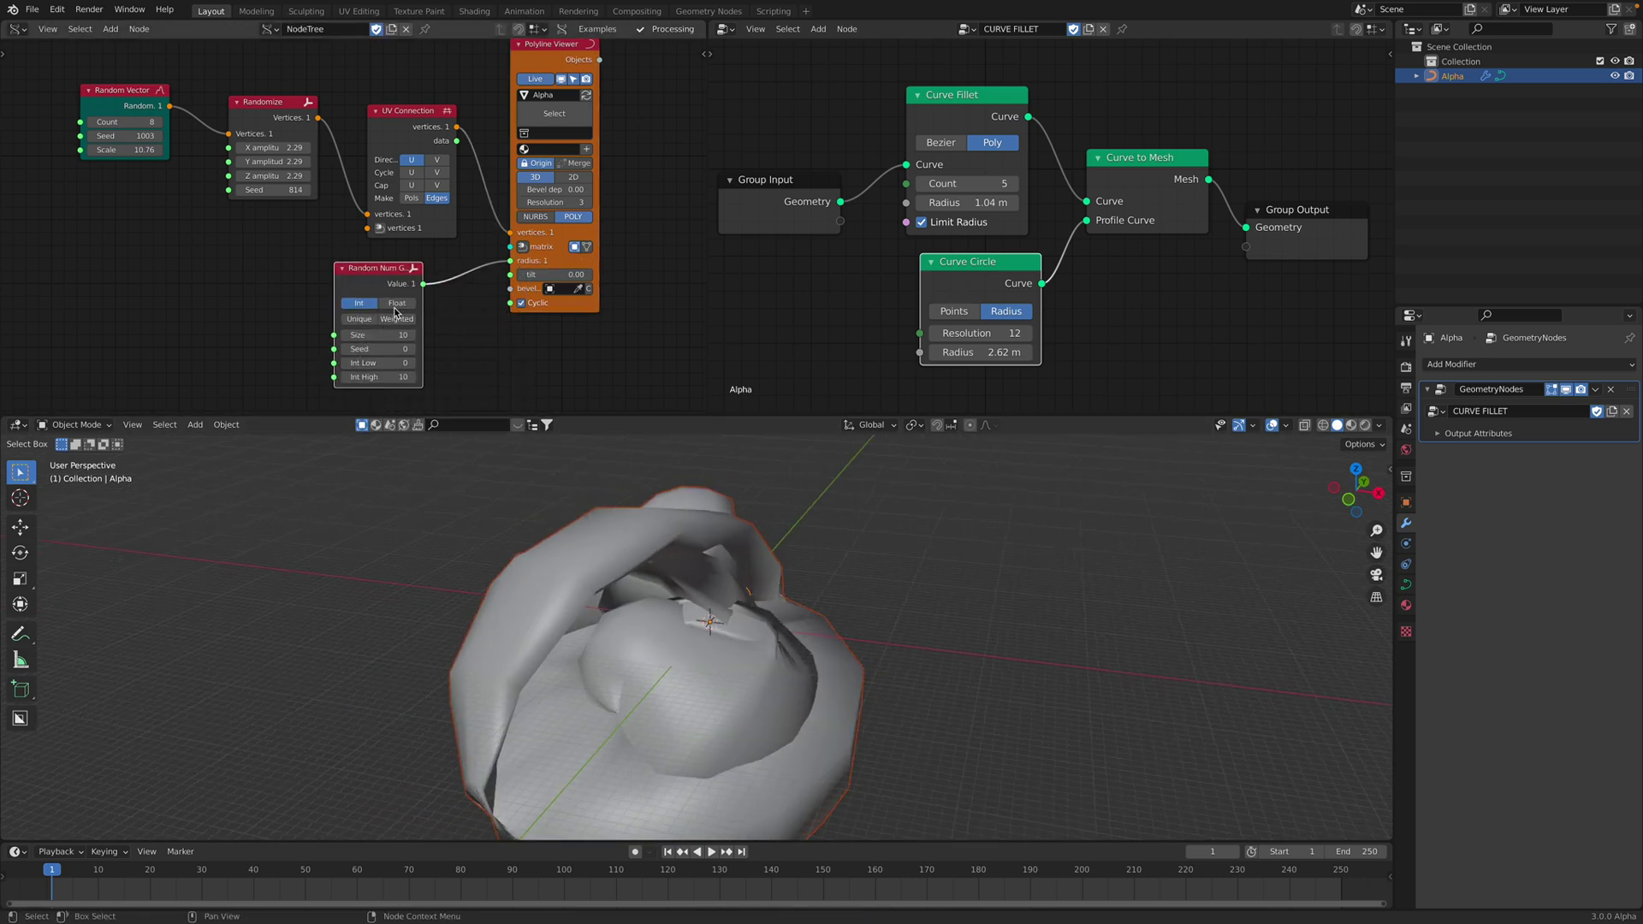
Switch Random Num Gen to Float with low 0.43, high 1.13 and seed 62, and save the file.
left_click(395, 304)
mouse_move(383, 364)
left_mouse_down("shift")
mouse_move(419, 376)
mouse_move(395, 363)
left_mouse_up("shift")
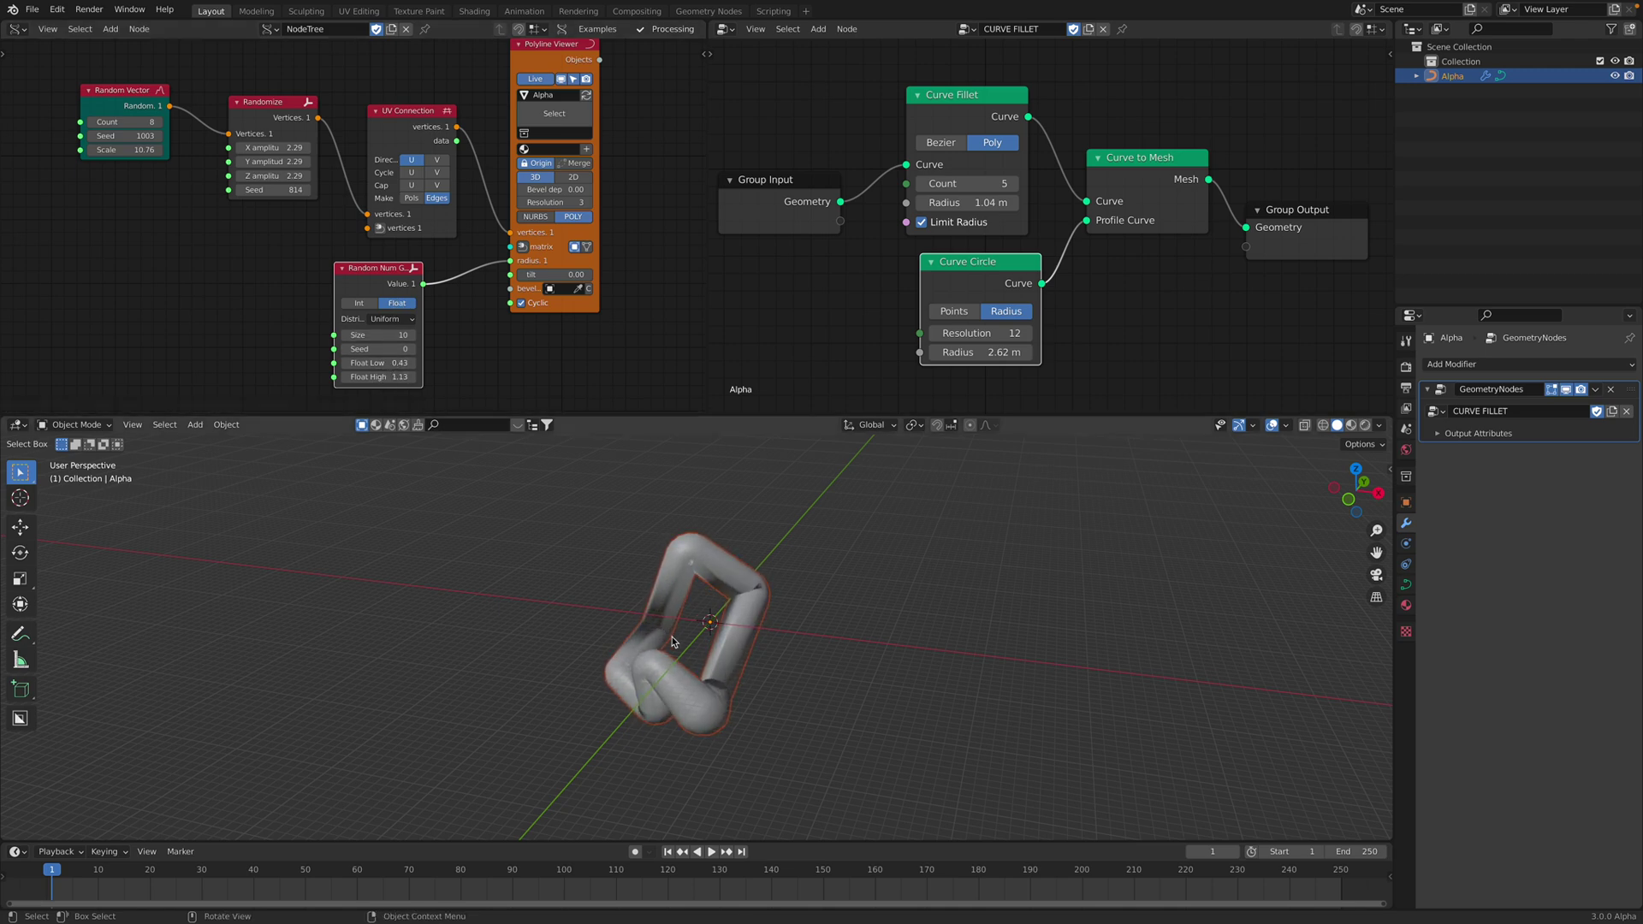
middle_click_drag(483, 572, 568, 555)
left_click_drag(387, 349, 410, 349)
middle_click_drag(829, 633, 479, 796)
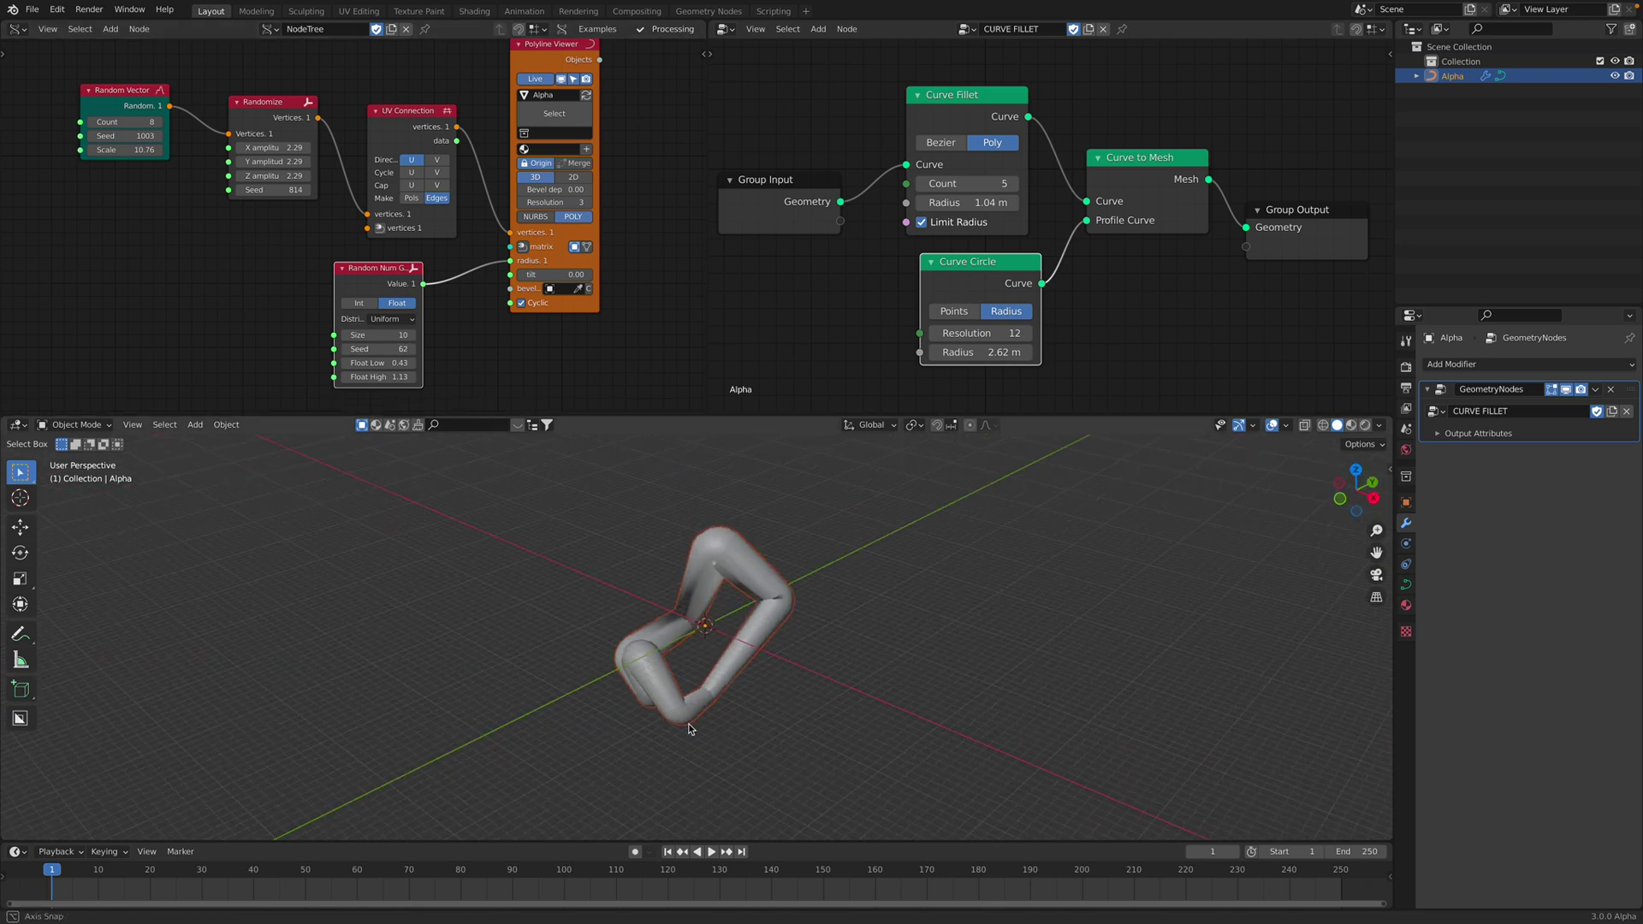
key("ctrl+s")
Enlarge both node editors vertically by taking space from the 3D viewport.
scroll(439, 240, "down", 2)
scroll(289, 108, "up", 2)
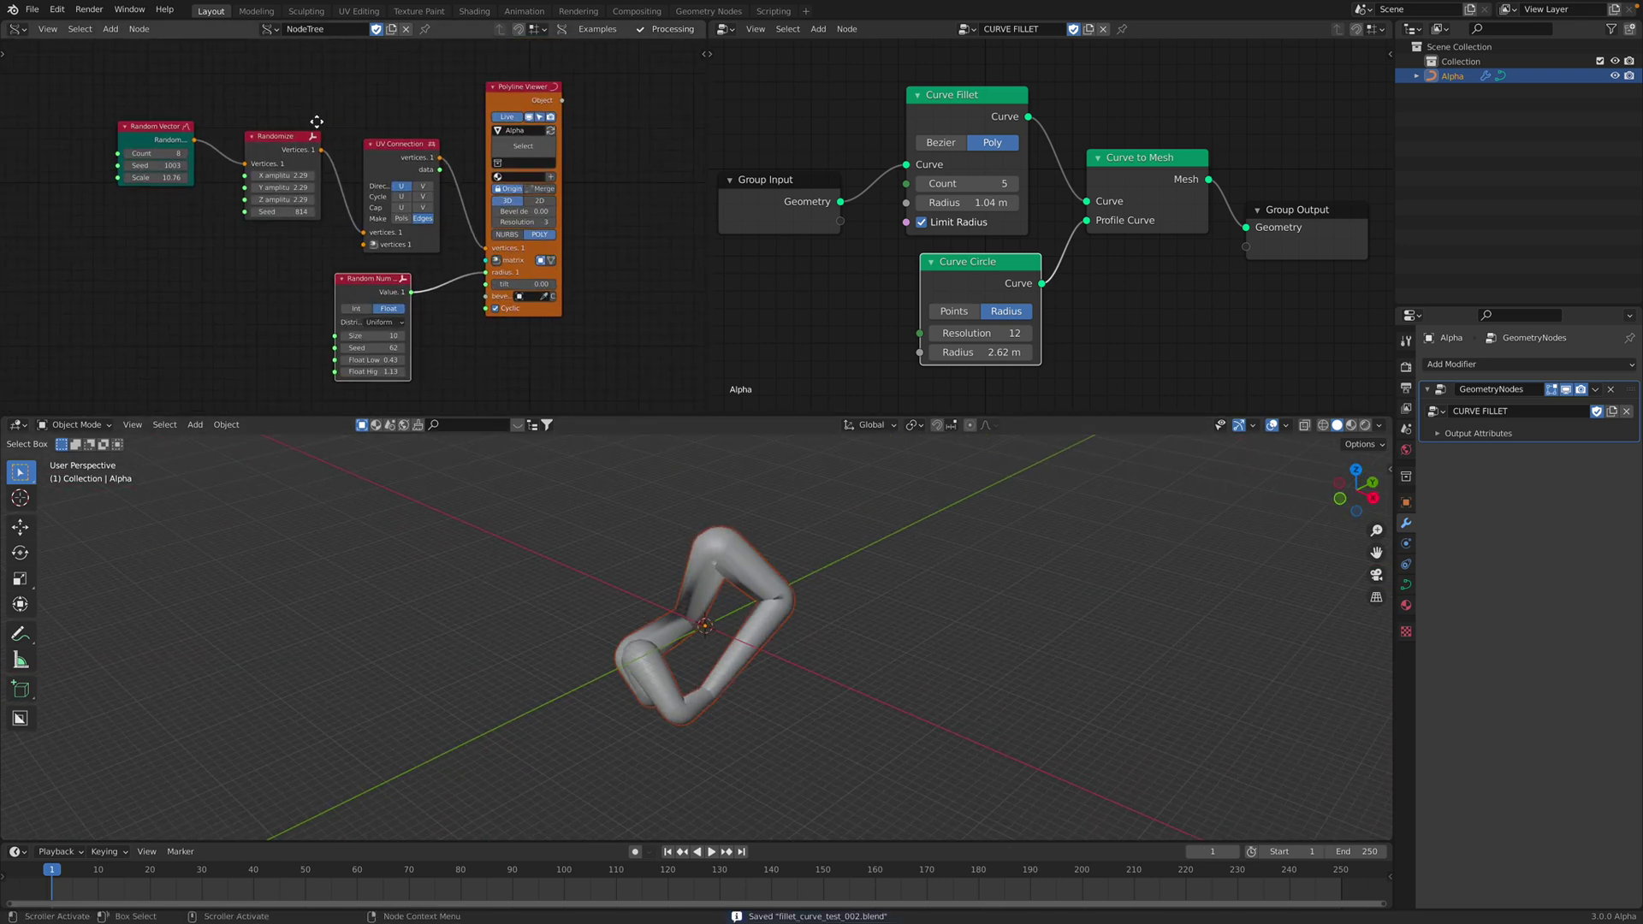
left_click_drag(653, 415, 654, 463)
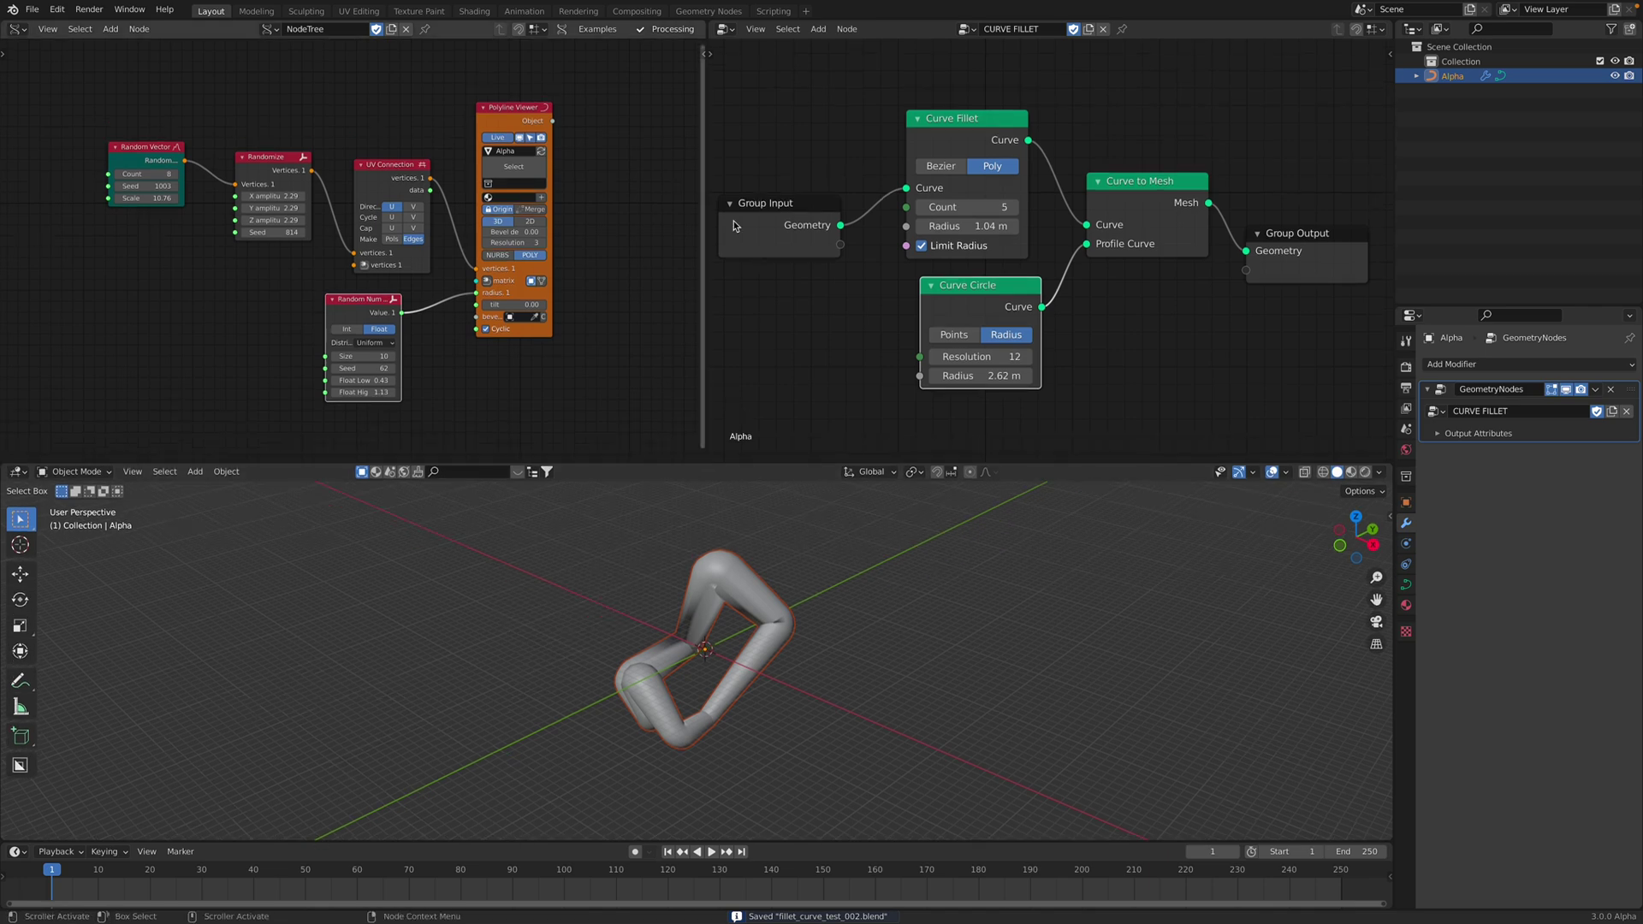
middle_click_drag(1031, 222, 1053, 202)
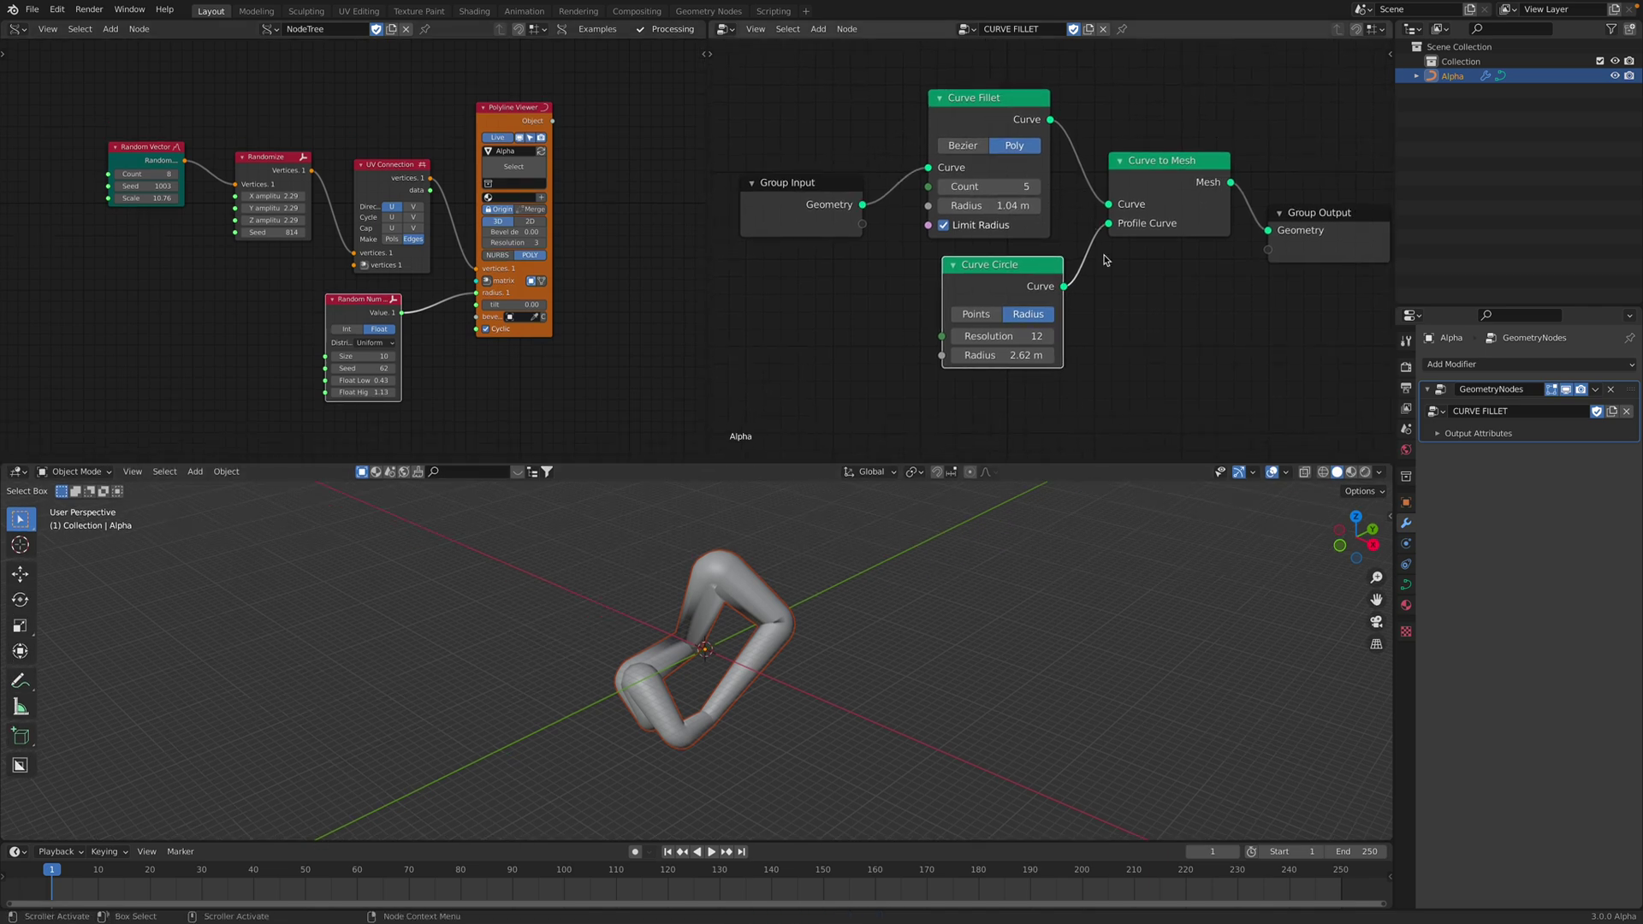
scroll(1104, 255, "down", 1)
scroll(274, 181, "up", 2)
Spread the Sverchok nodes apart, leaving a gap between Randomize and UV Connection and lowering Random Num Gen.
left_click_drag(117, 130, 68, 108)
left_click_drag(232, 141, 144, 114)
left_click_drag(382, 151, 270, 122)
left_click_drag(528, 87, 608, 104)
left_click_drag(289, 127, 433, 139)
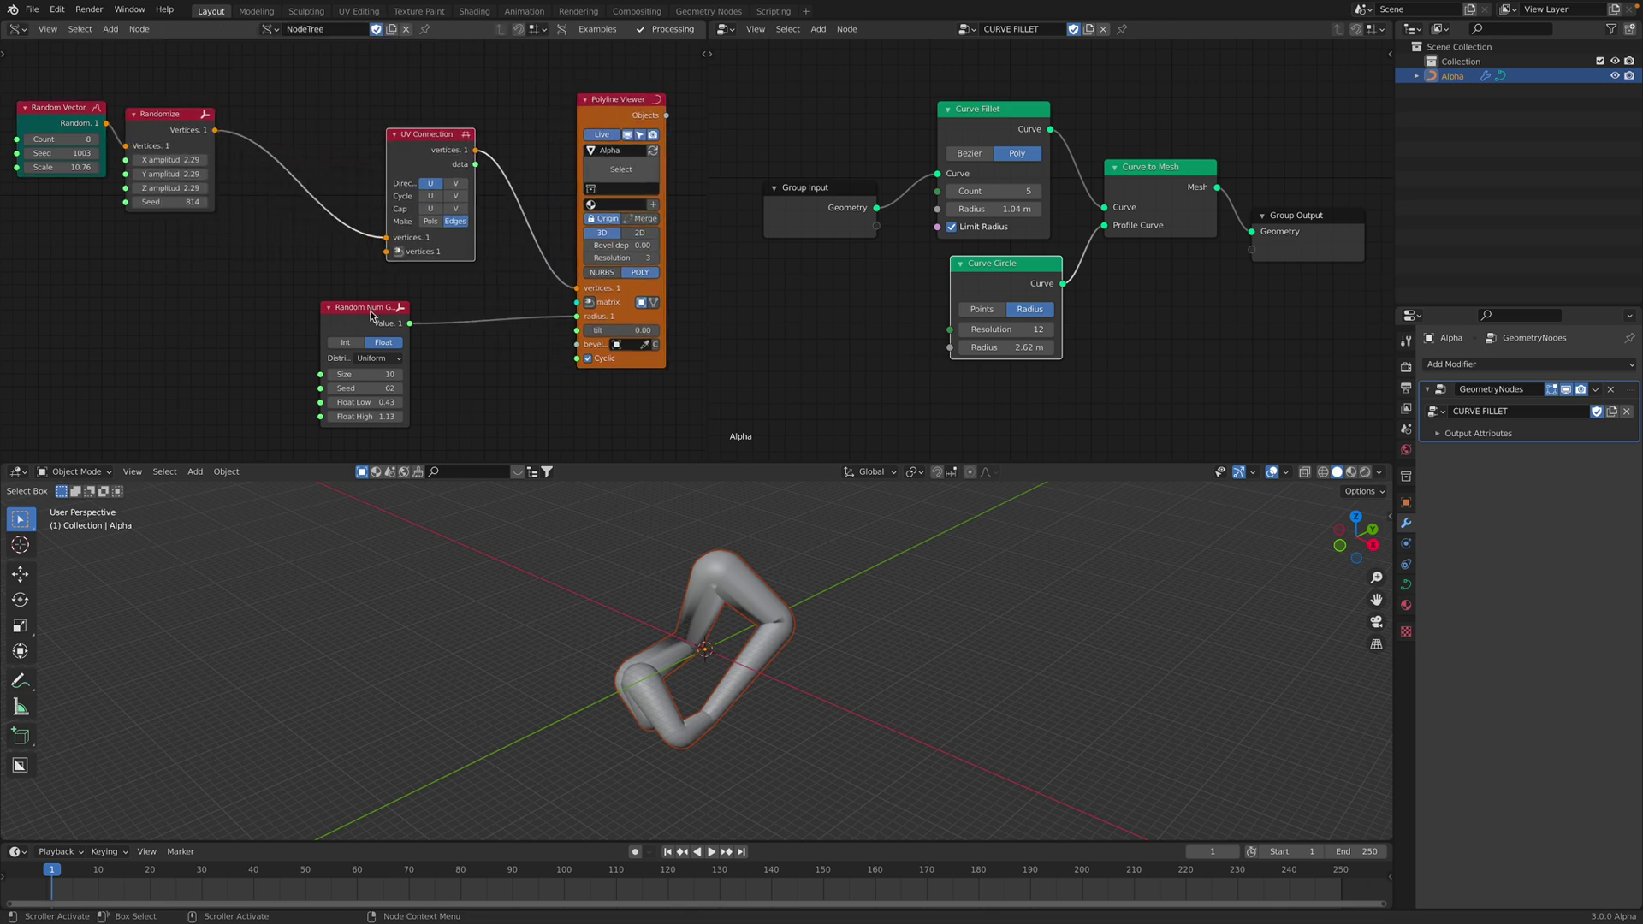
left_click_drag(371, 312, 375, 350)
Add a Vector Interpolation node and insert it on the link between Randomize and UV Connection.
middle_click_drag(224, 224, 285, 247)
key("alt+space")
type("vect")
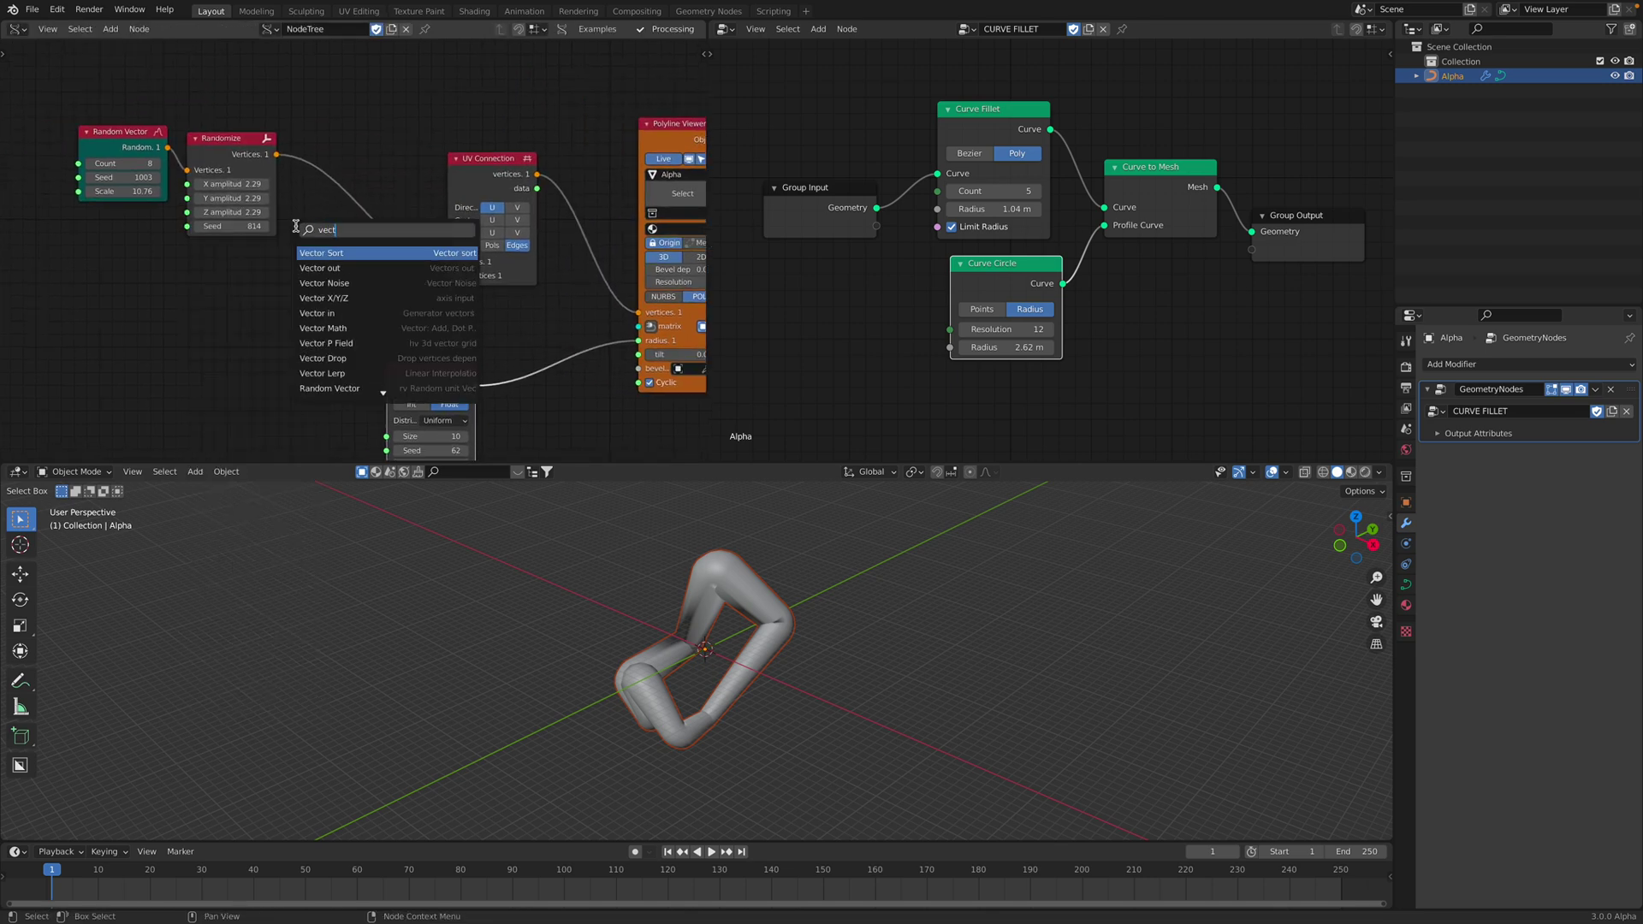
type("or inter")
key("Down")
key("Down")
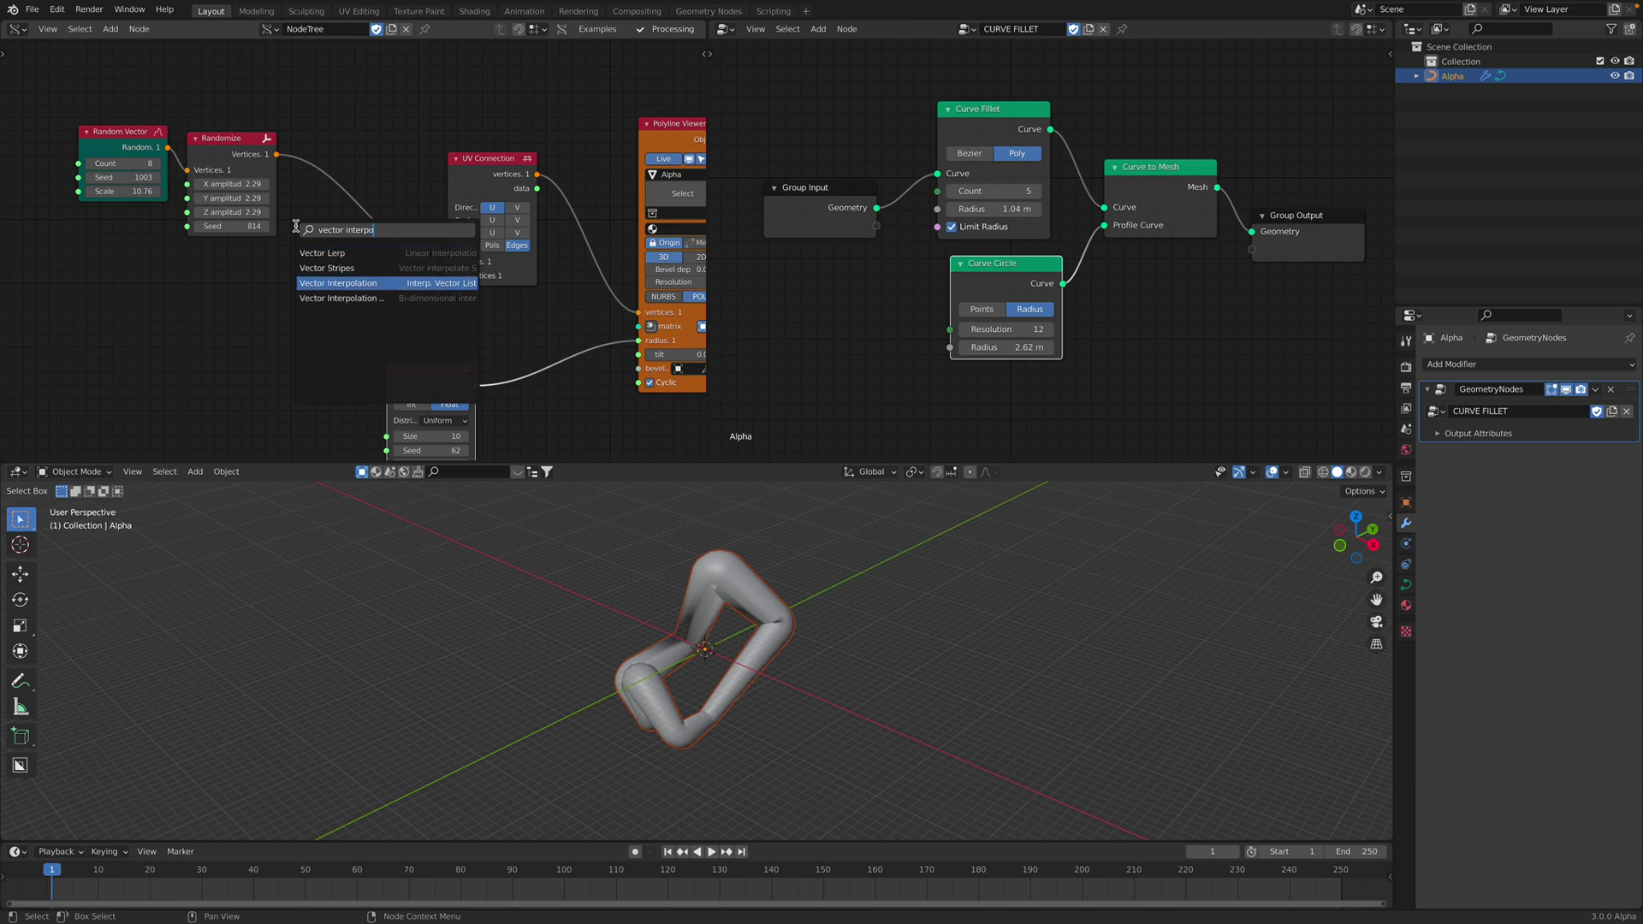
key("Return")
left_click(315, 193)
Add a Number Range node below Randomize and link its range to the Vector Interpolation interval.
middle_click_drag(217, 297, 269, 276)
key("alt+space")
type("number range")
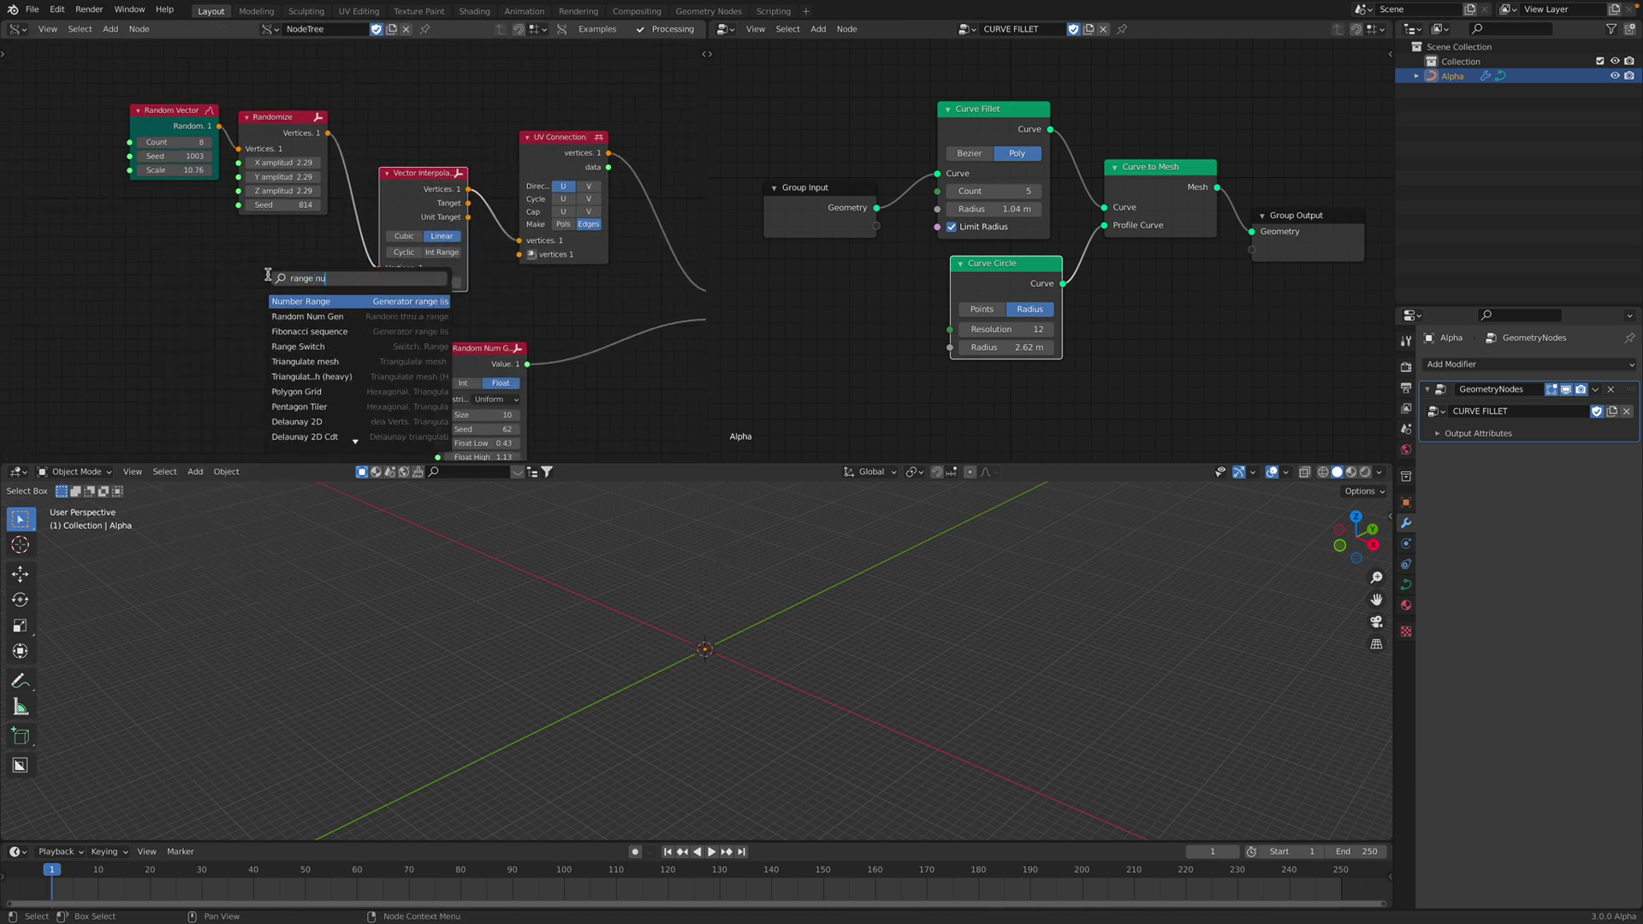
key("Return")
left_click(233, 252)
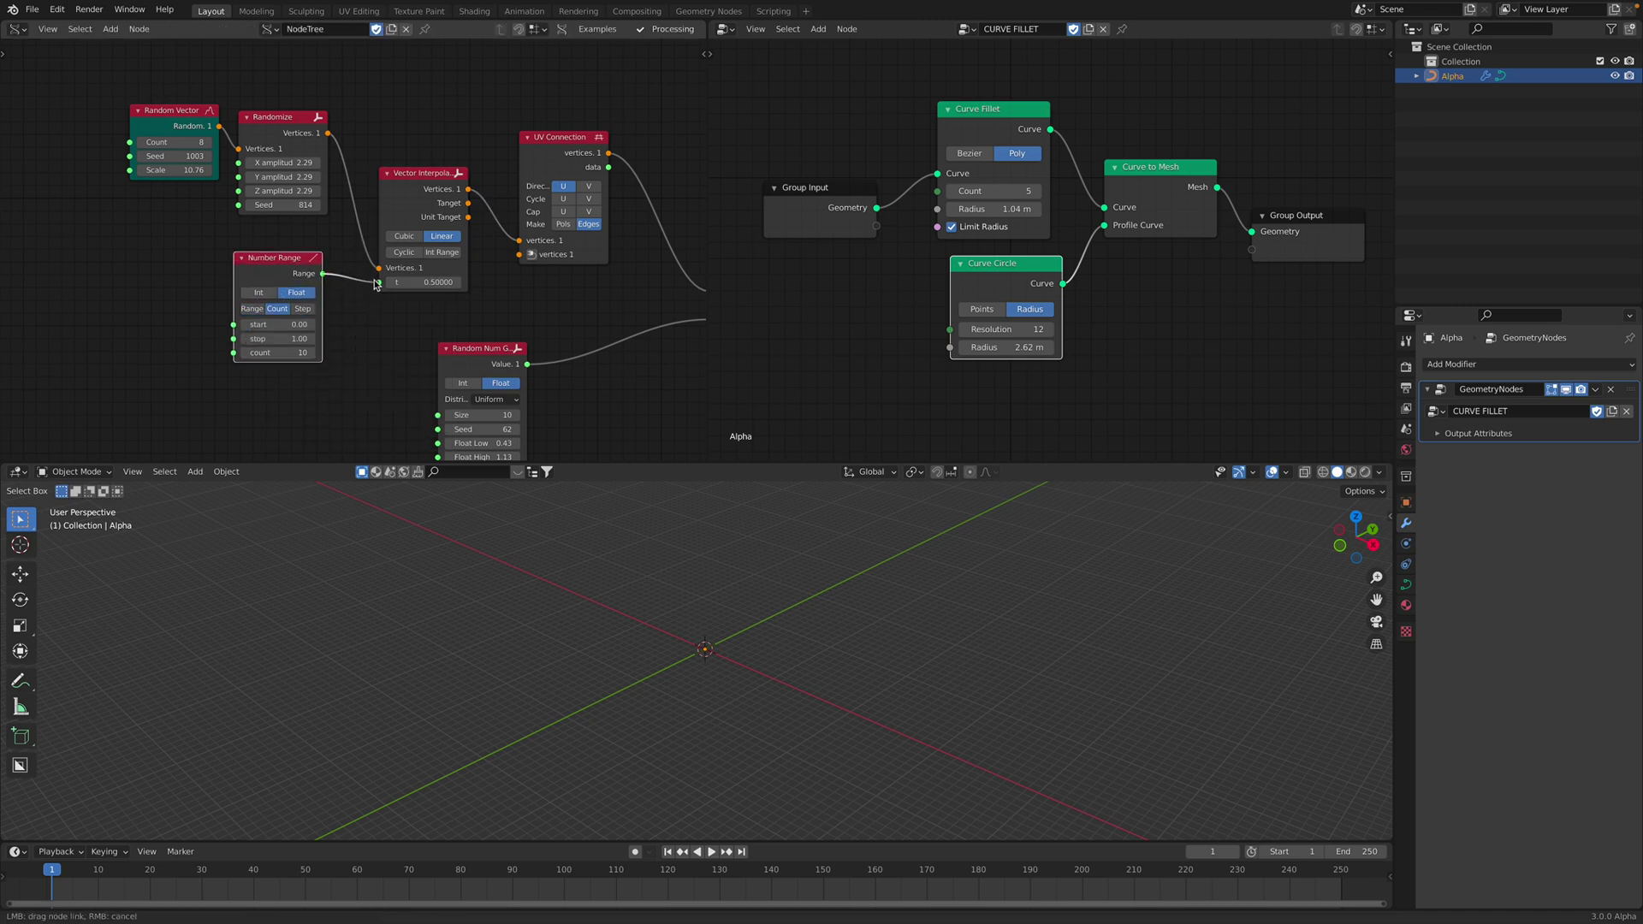
left_click_drag(375, 284, 378, 282)
Set the Number Range count and the Random Num Gen size to 50, keeping the range's stop at 1.00.
middle_click_drag(520, 575, 644, 580)
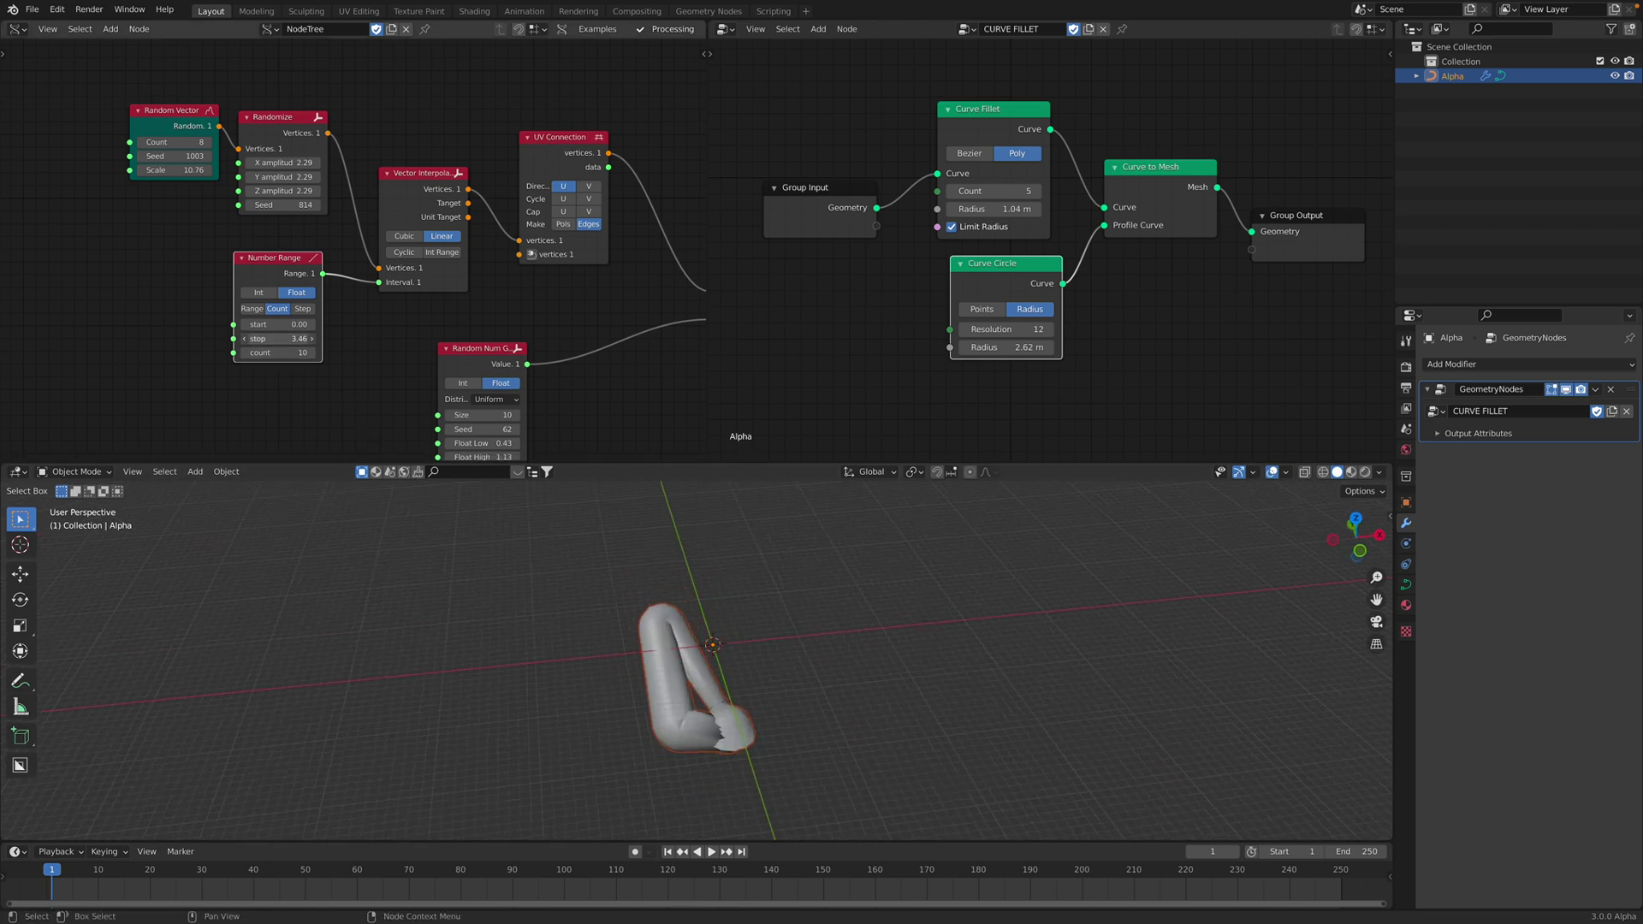
left_click(291, 339)
type("2.2")
key("Escape")
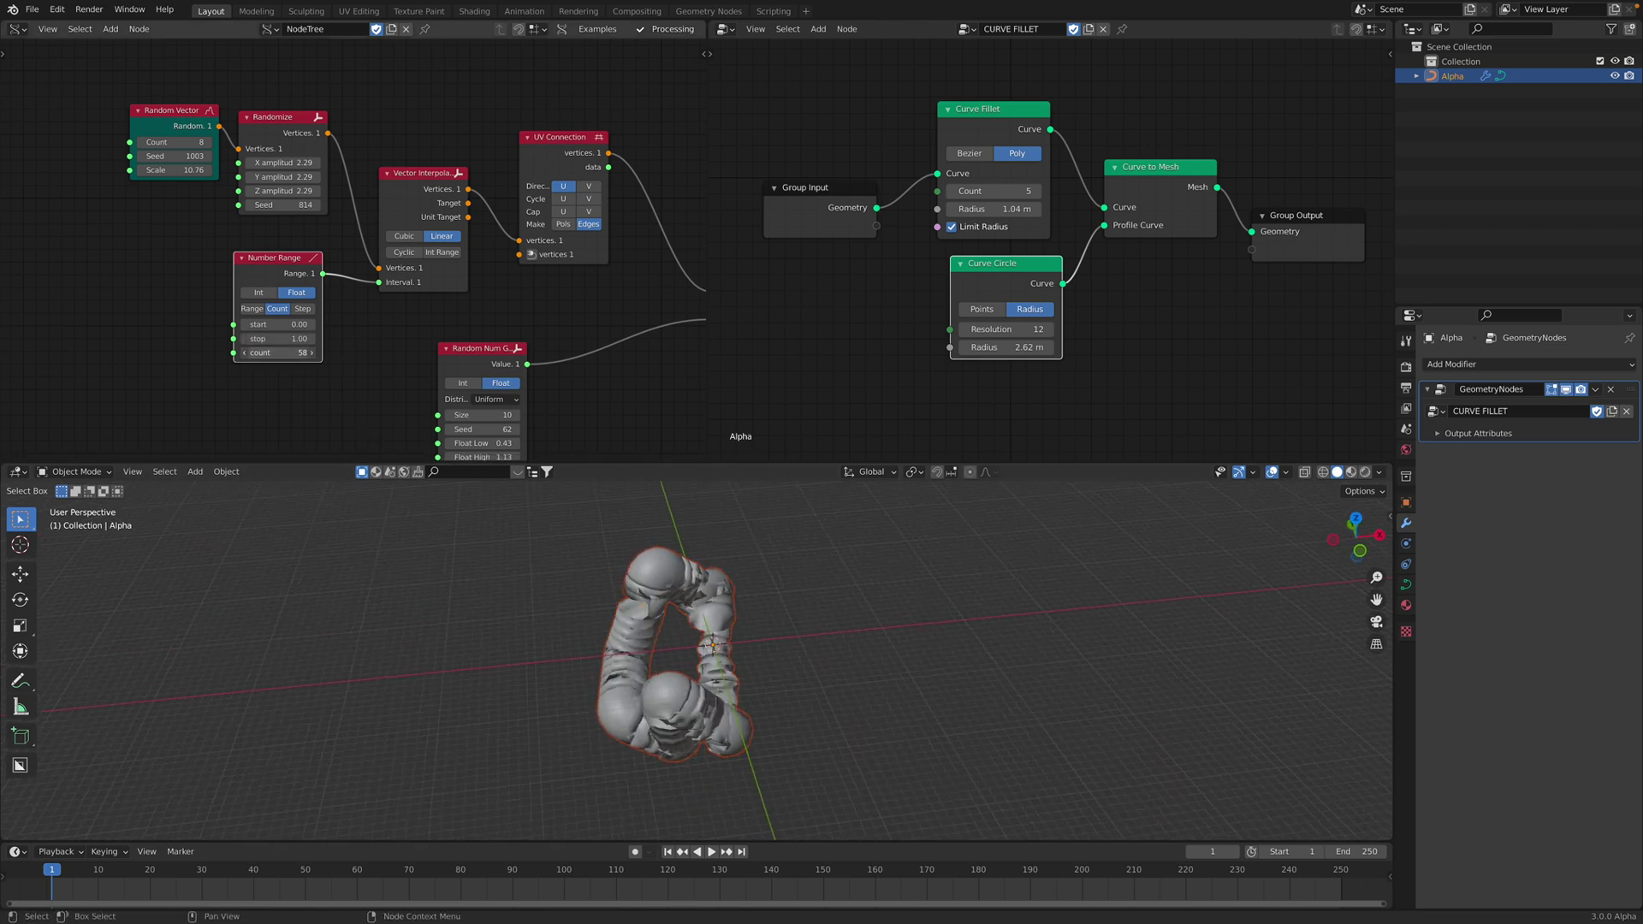
scroll(345, 368, "up", 1)
middle_click_drag(347, 368, 349, 342)
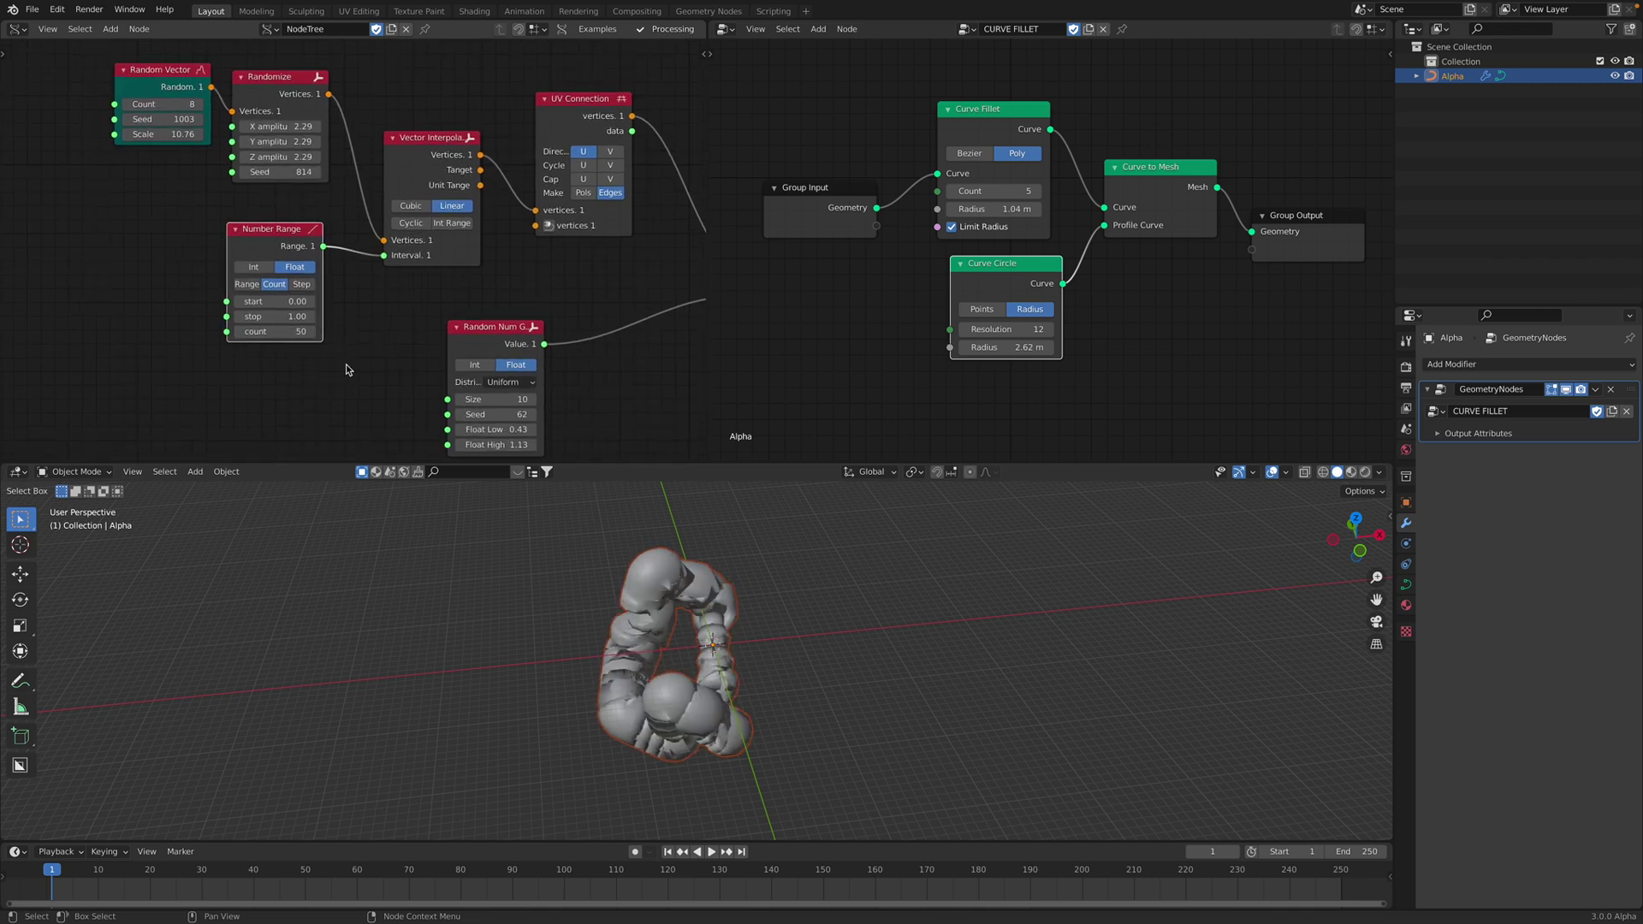
key("Escape")
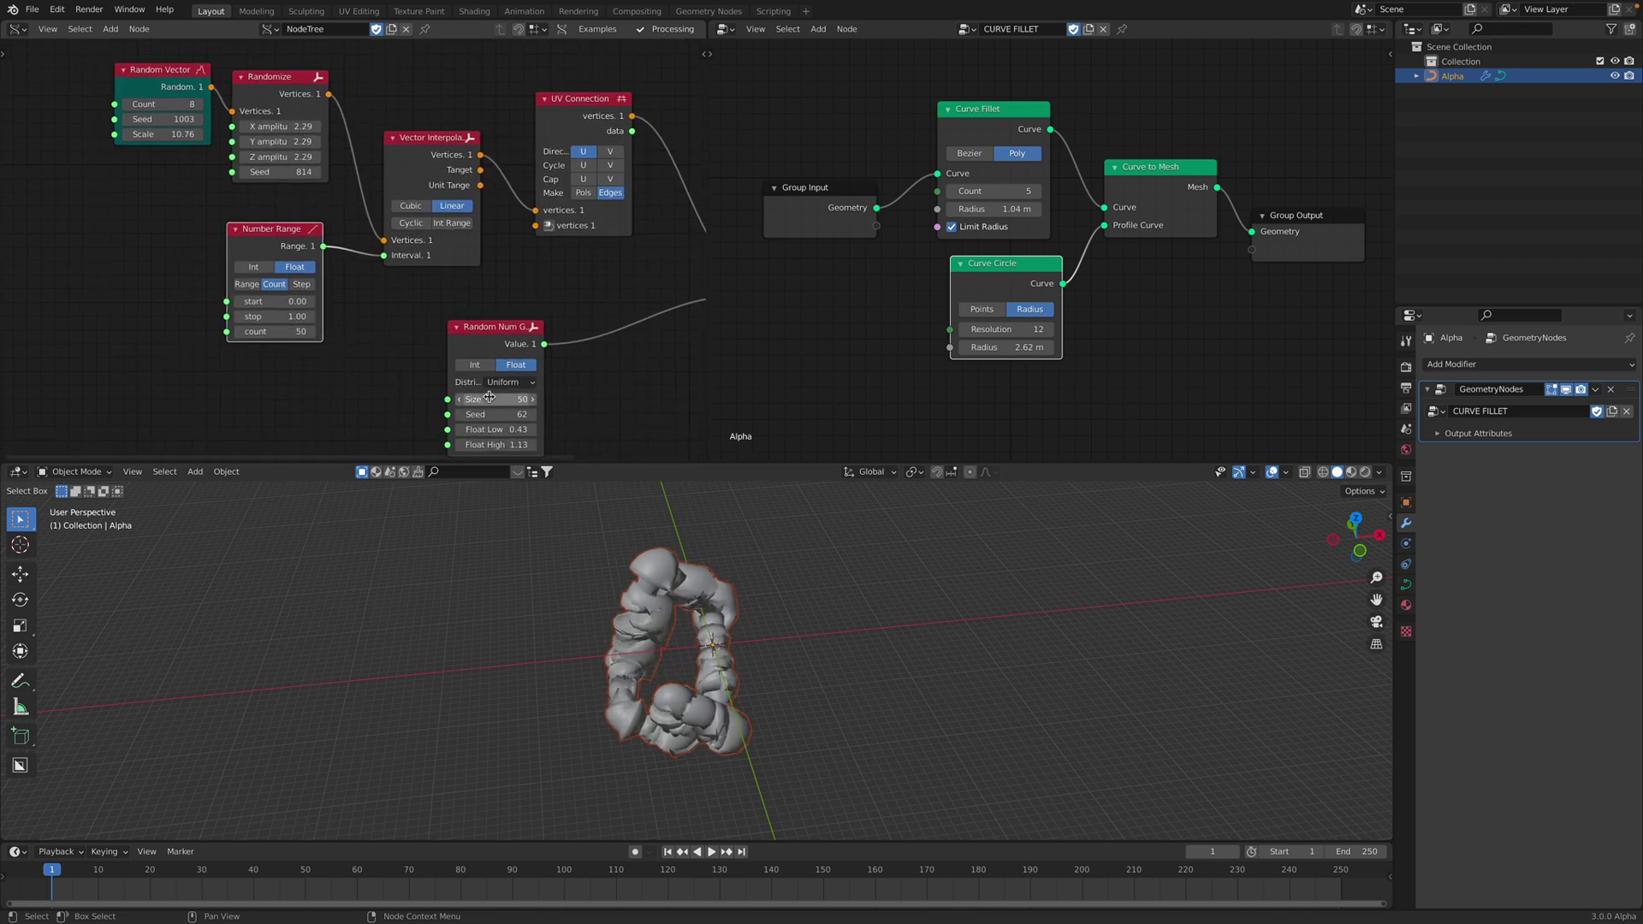
Set the Random Num Gen seed to 48, Float Low to 0.40 and Float High to -0.03.
left_click_drag(513, 415, 454, 448)
scroll(719, 689, "up", 5)
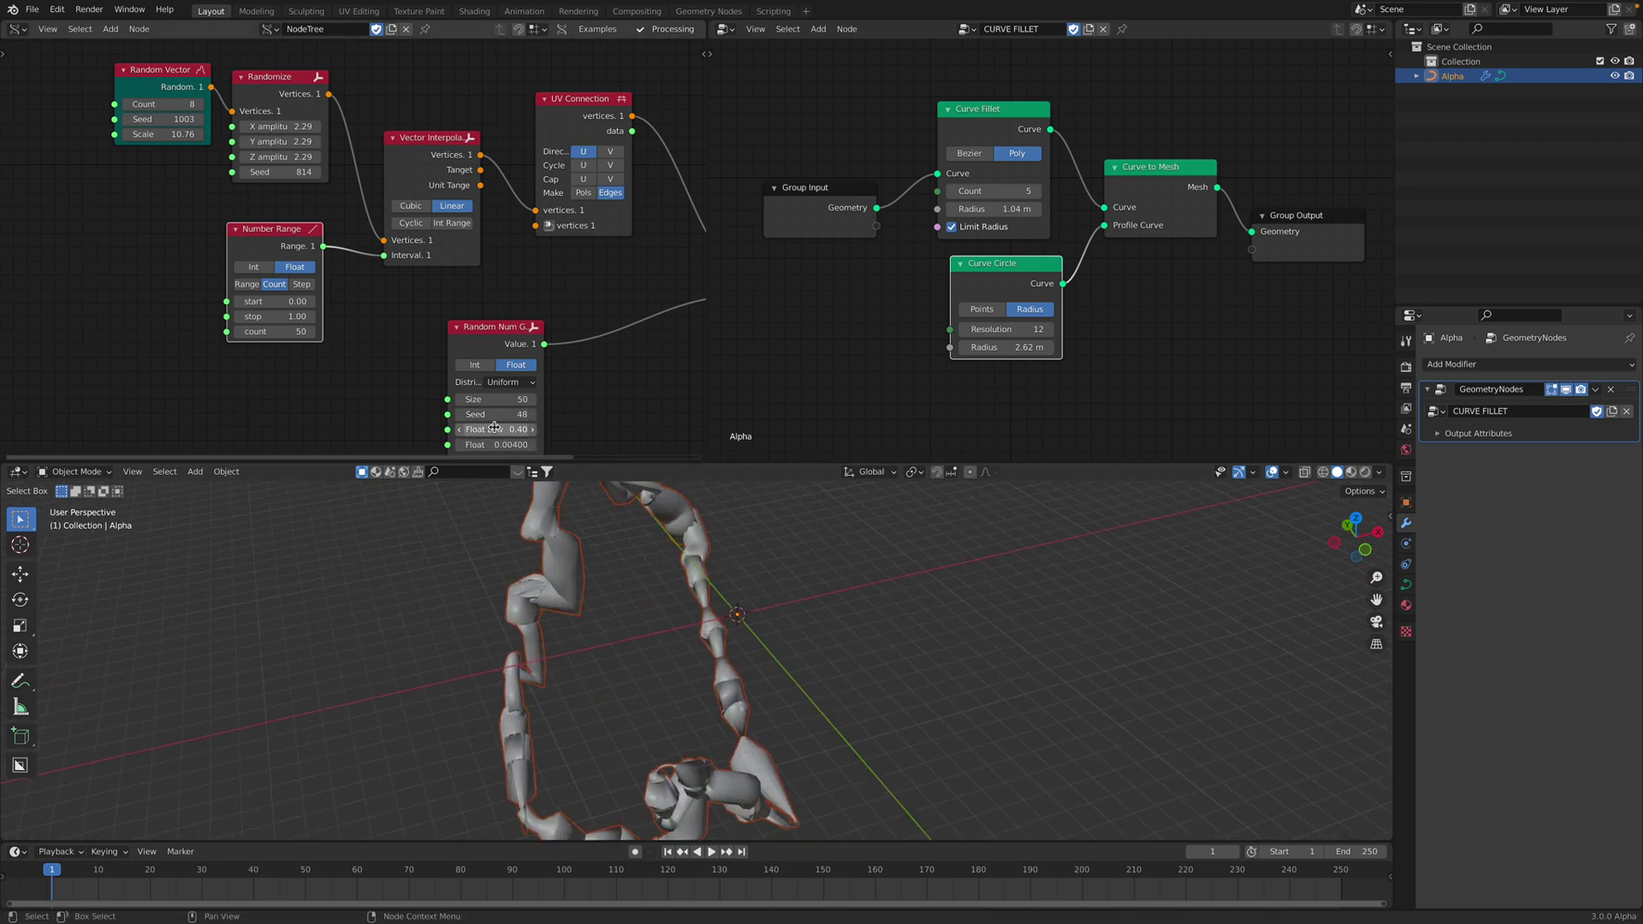
left_click_drag(493, 445, 488, 445, "shift")
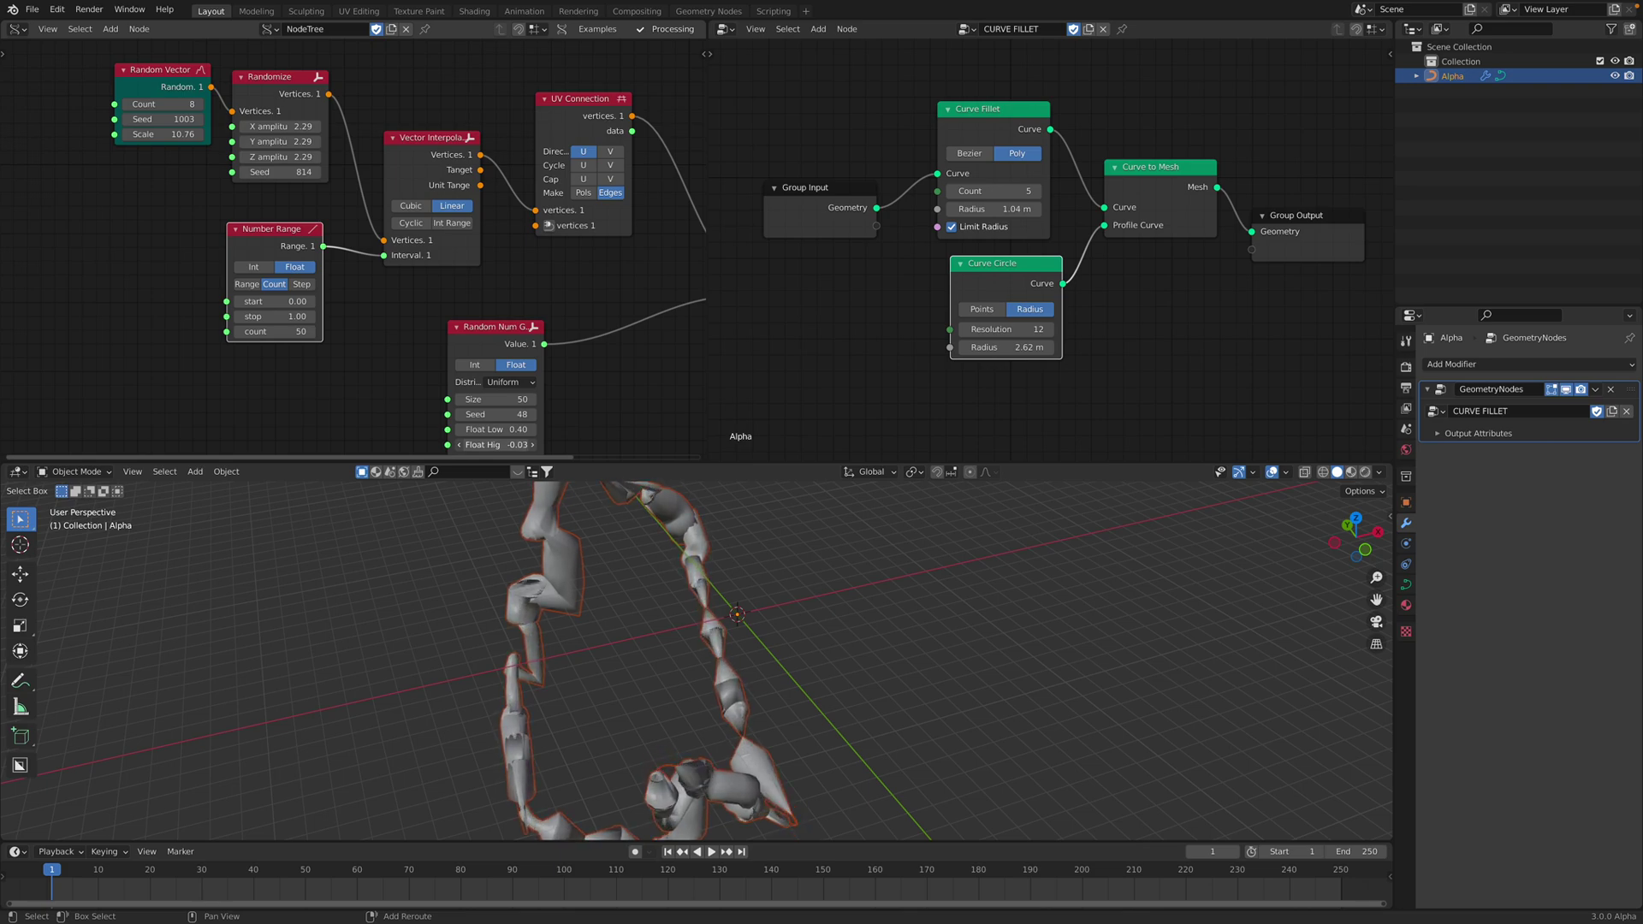
middle_click_drag(552, 590, 625, 571)
Set the Random Num Gen's Float Low to 0.46 and seed to 82, and the Curve Circle radius to 1.84 m.
left_click_drag(496, 430, 518, 414, "shift")
mouse_move(1021, 348)
left_mouse_down()
mouse_move(1040, 348)
mouse_move(998, 349)
left_mouse_up()
middle_click_drag(847, 695, 791, 695)
scroll(676, 700, "down", 4)
Move the Random Vector node farther away from the Randomize node.
mouse_move(272, 316)
left_mouse_down()
mouse_move(372, 316)
mouse_move(269, 320)
left_mouse_up()
key("Return")
left_click_drag(163, 69, 122, 74)
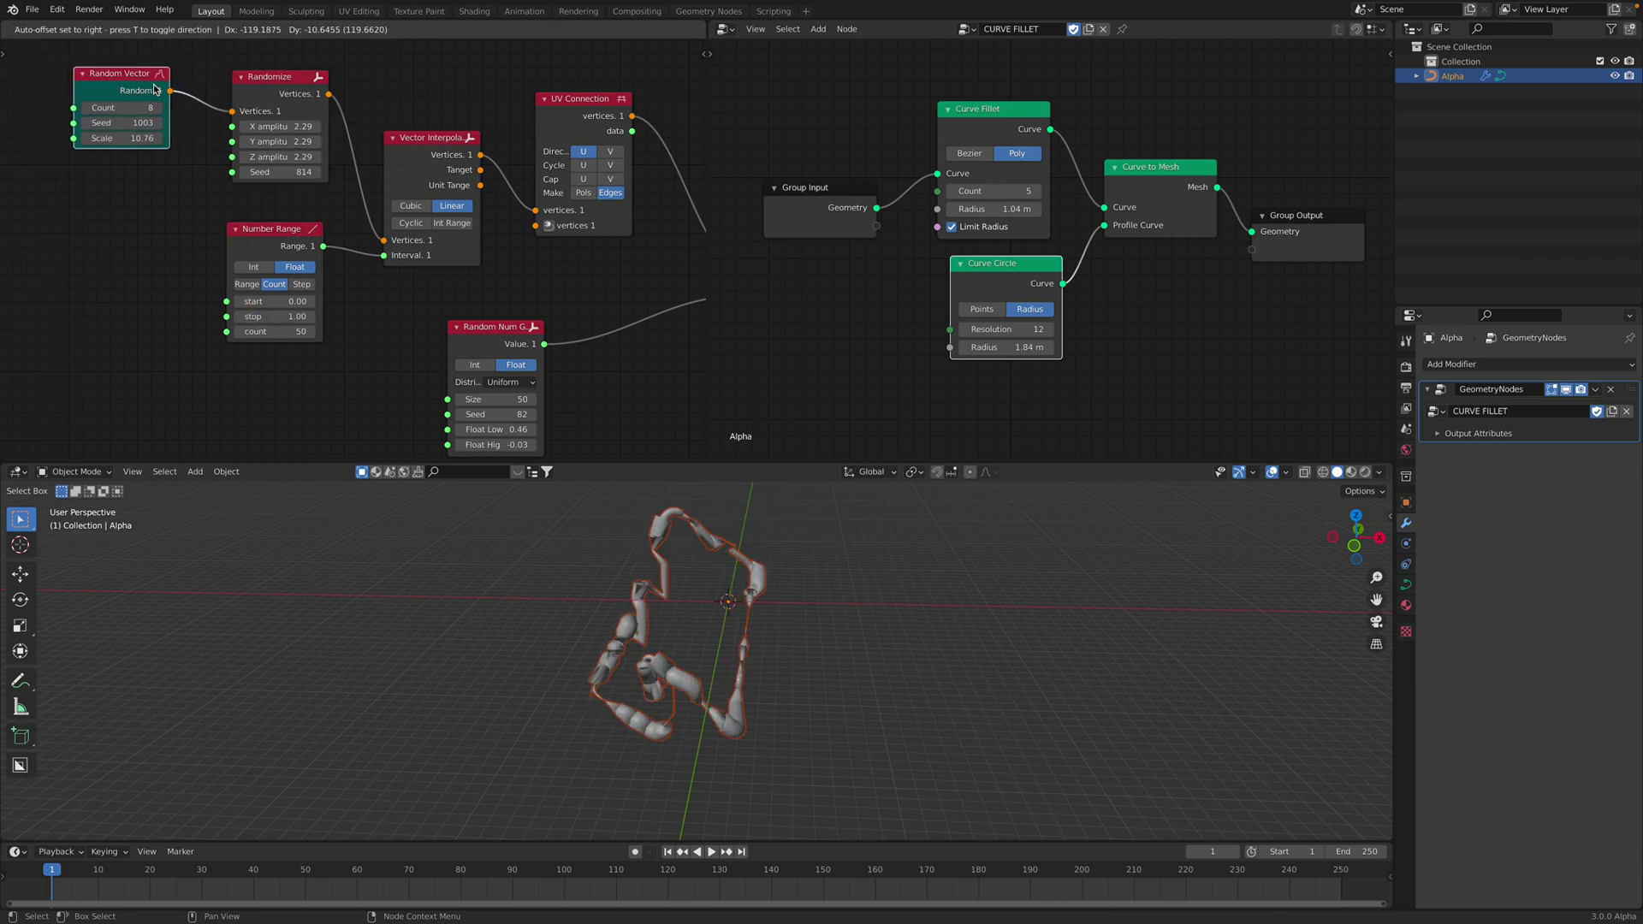
Toggle the Vector Interpolation's Cyclic option on and off to compare the tube's shape, leaving it off.
left_click(455, 224)
left_click(455, 224)
left_click(408, 224)
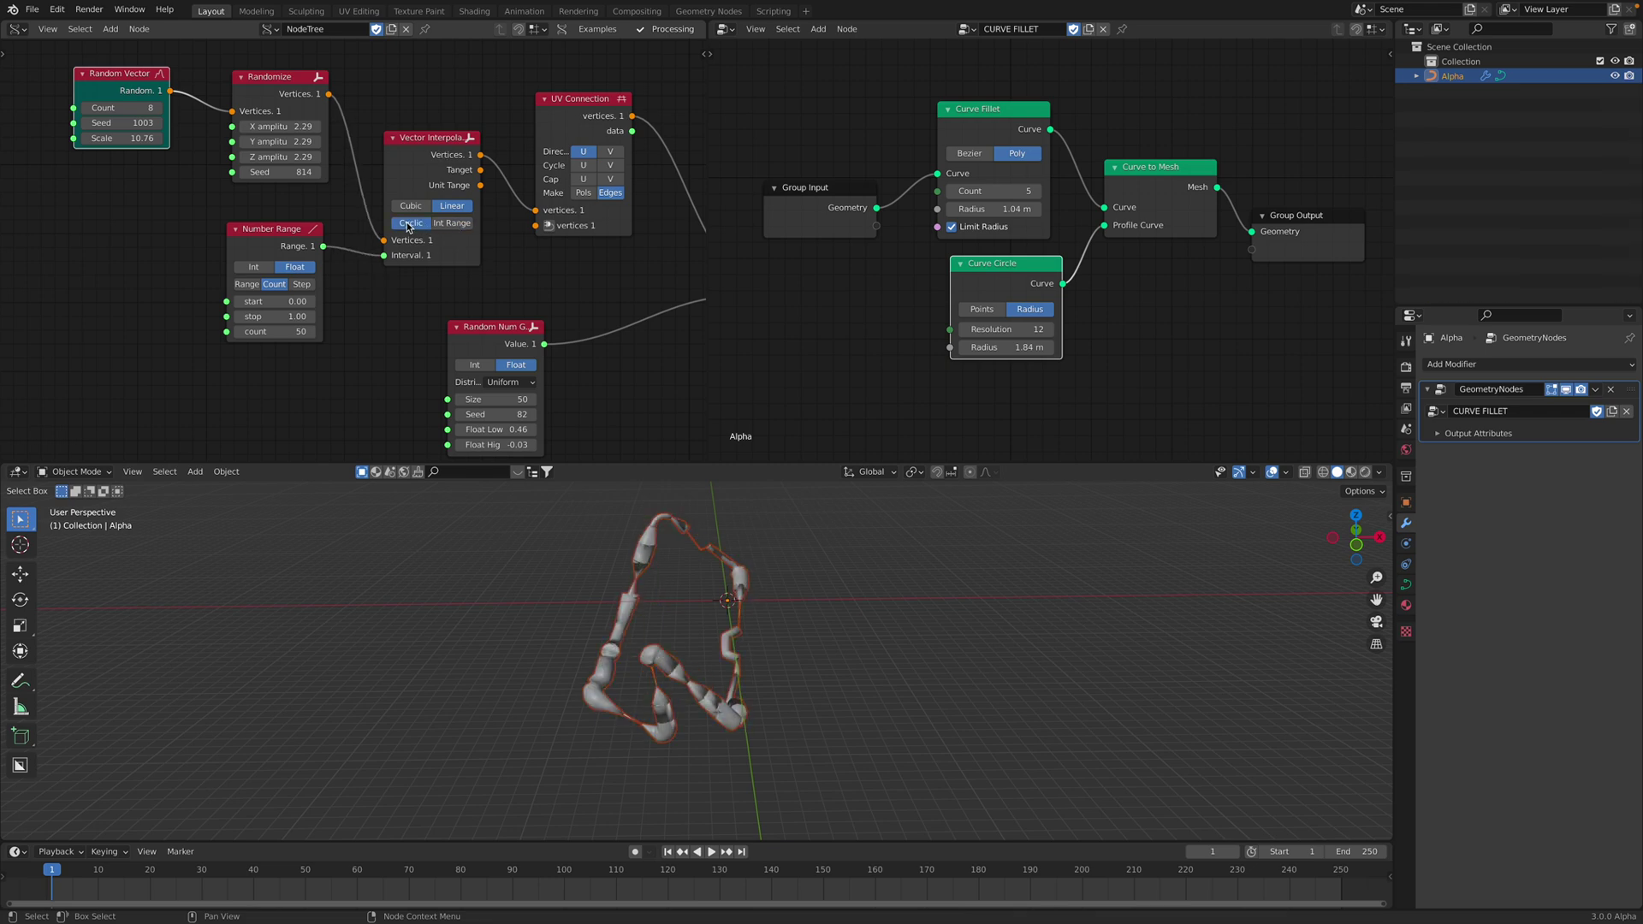
left_click(407, 224)
left_click(407, 227)
left_click(408, 227)
left_click(407, 227)
left_click(407, 227)
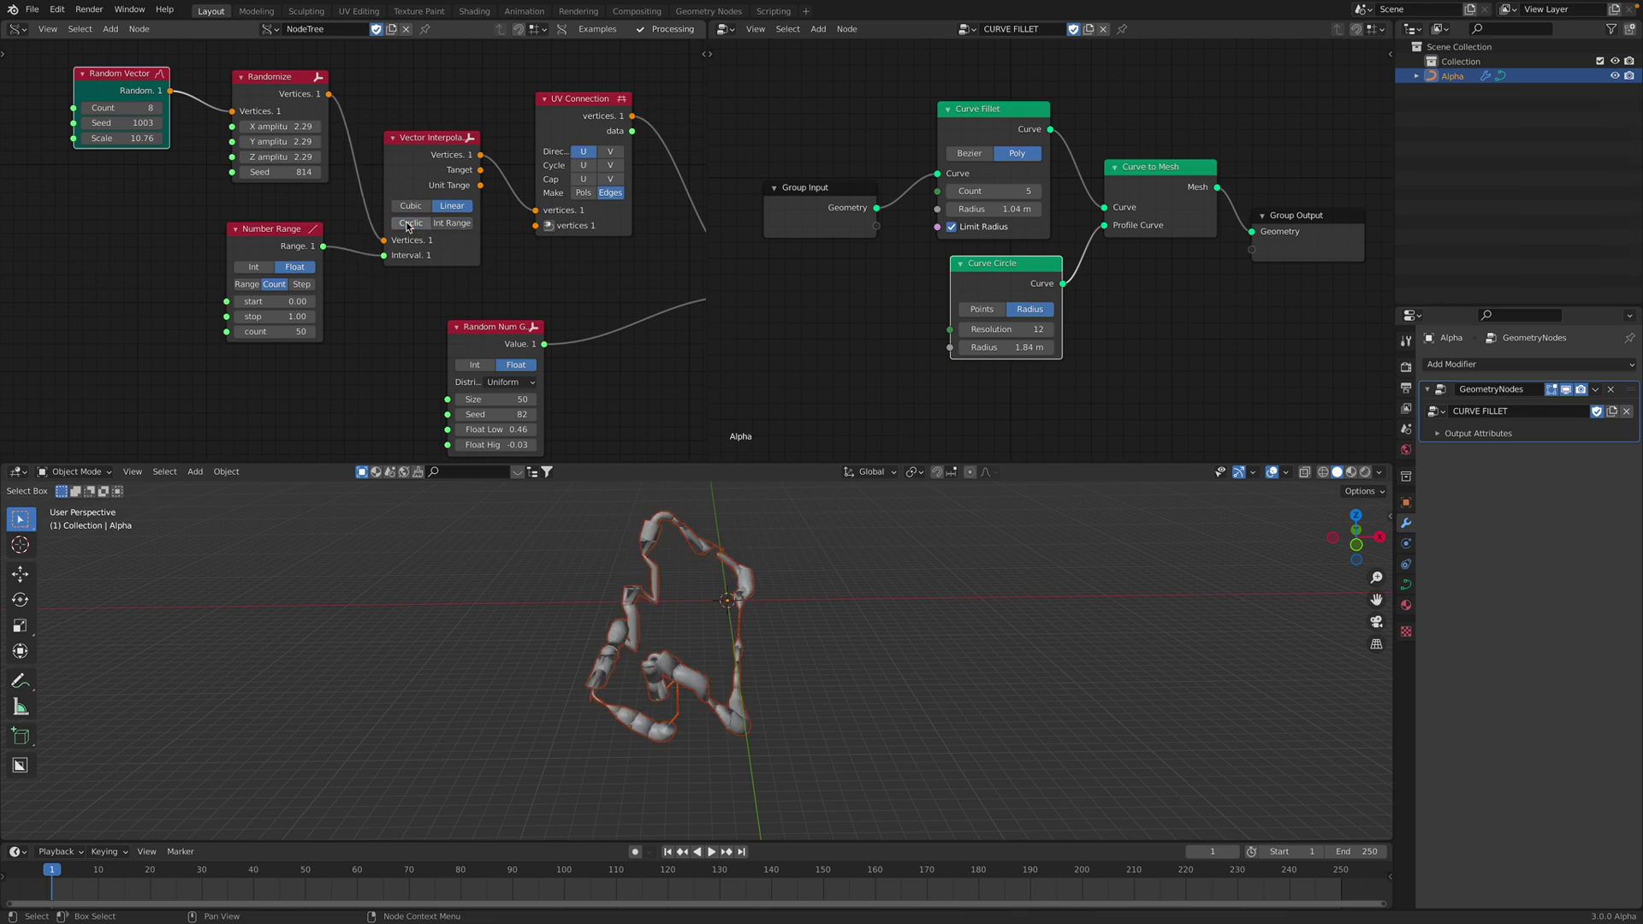
Delete the Vector Interpolation and Number Range nodes, and link Randomize's vertices directly to UV Connection.
left_click_drag(436, 154, 429, 140)
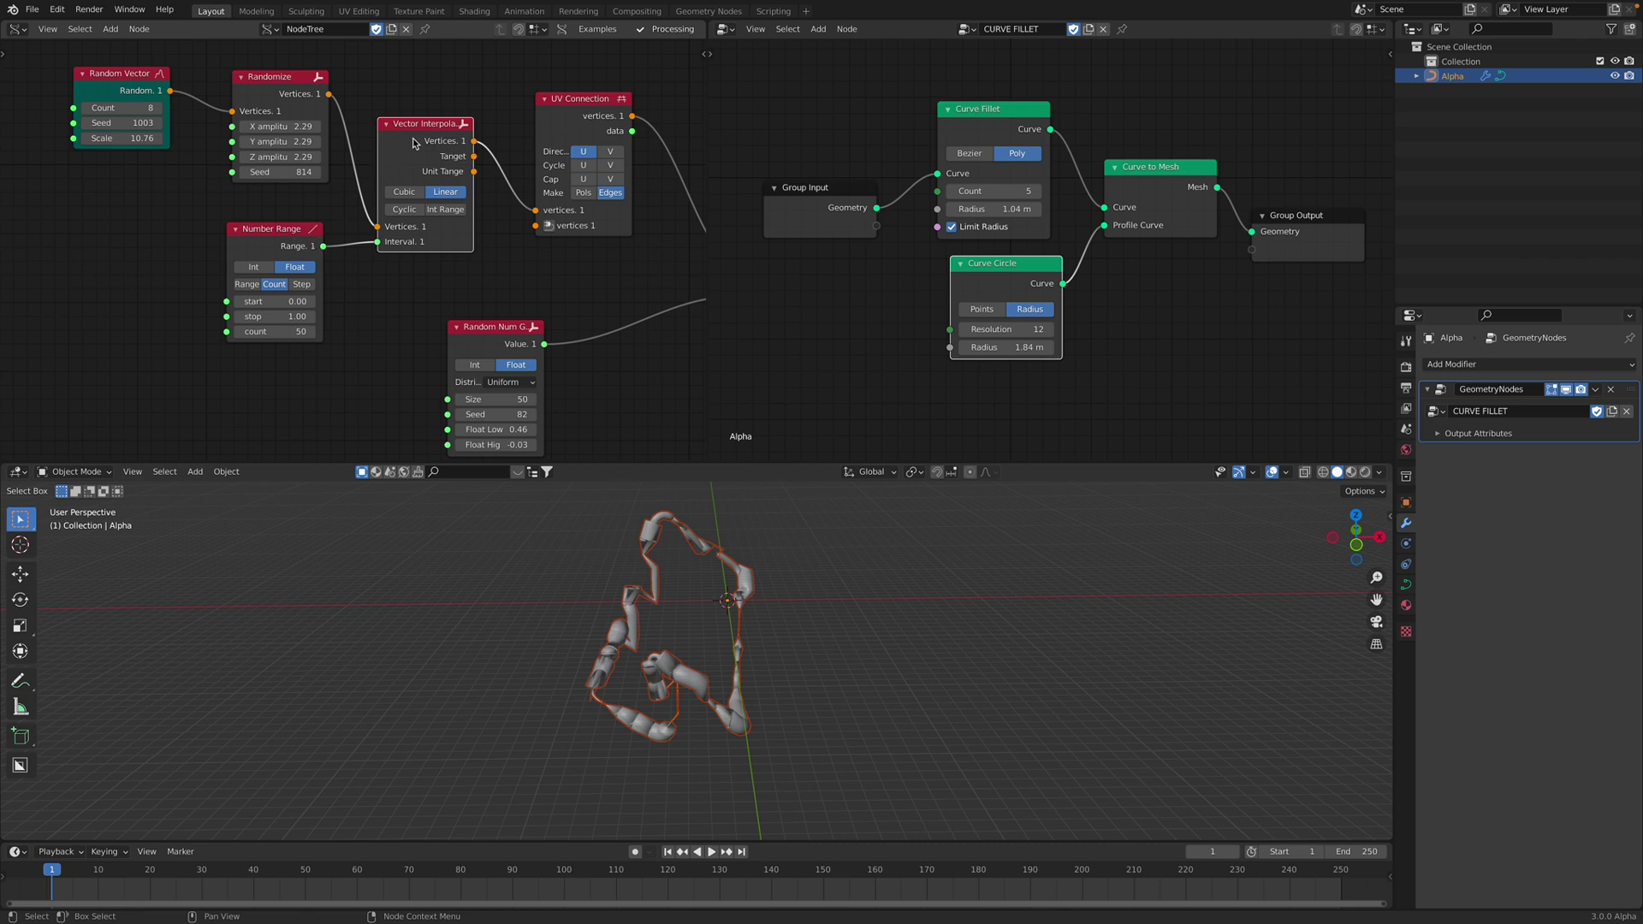
key("x")
left_click(296, 230)
key("x")
left_click_drag(329, 94, 533, 207)
Set the Random Num Gen size and seed to 122 and Float High to 0.33, and save the file.
middle_click_drag(505, 414, 480, 322)
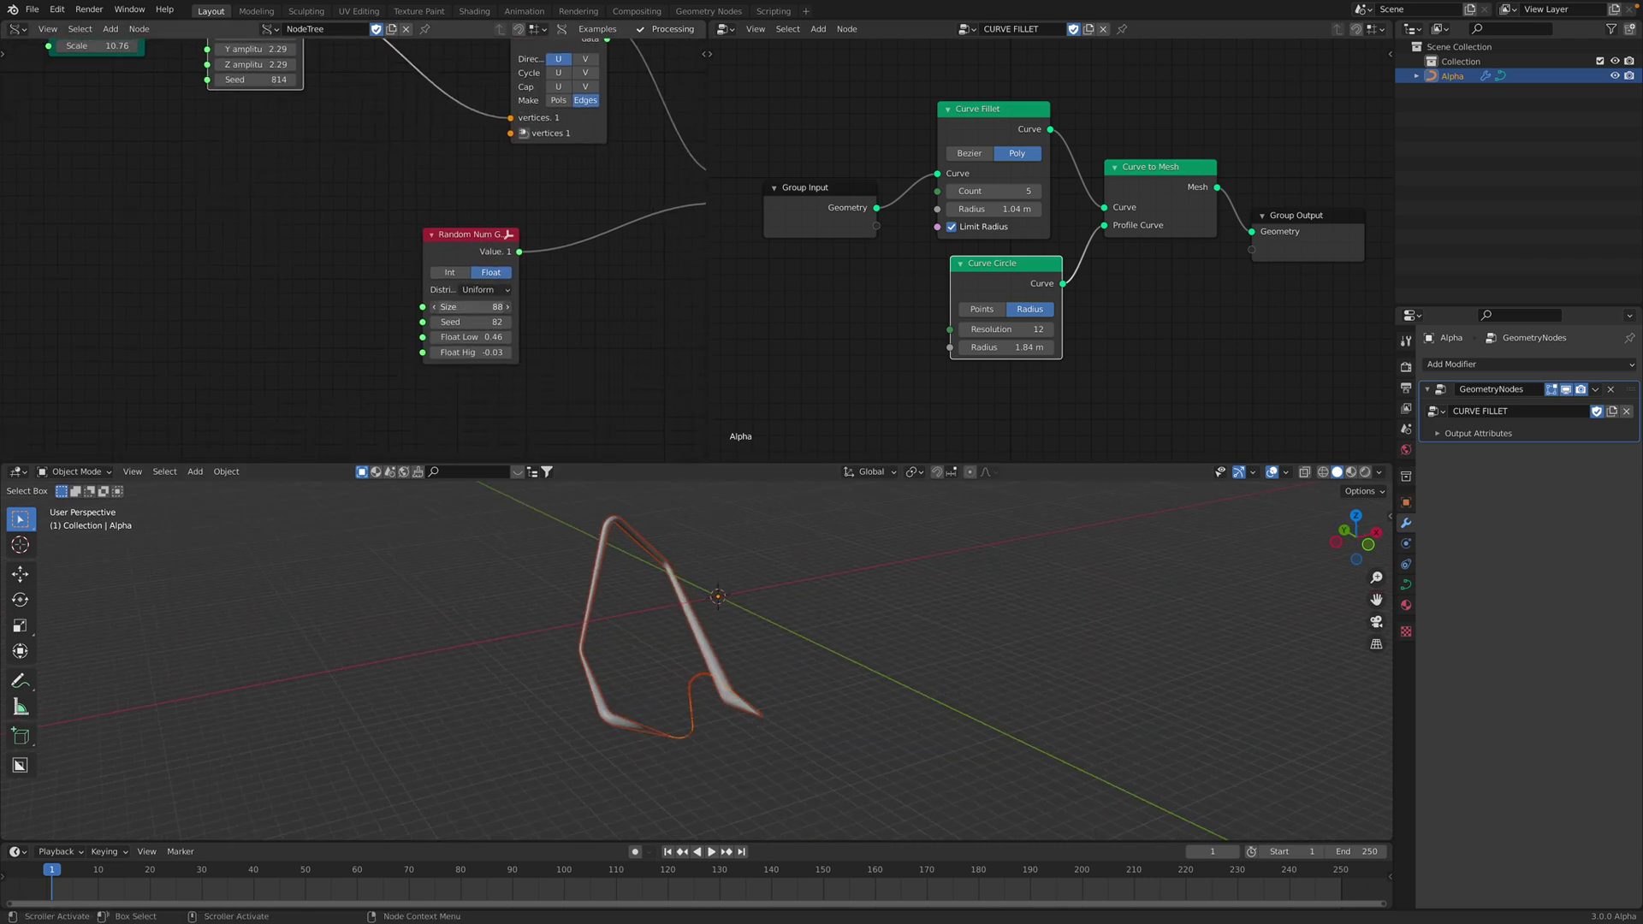
left_click_drag(473, 326, 524, 325)
mouse_move(472, 338)
left_mouse_down()
mouse_move(515, 353)
mouse_move(447, 337)
left_mouse_up()
key("ctrl+s")
middle_click_drag(858, 686, 671, 684)
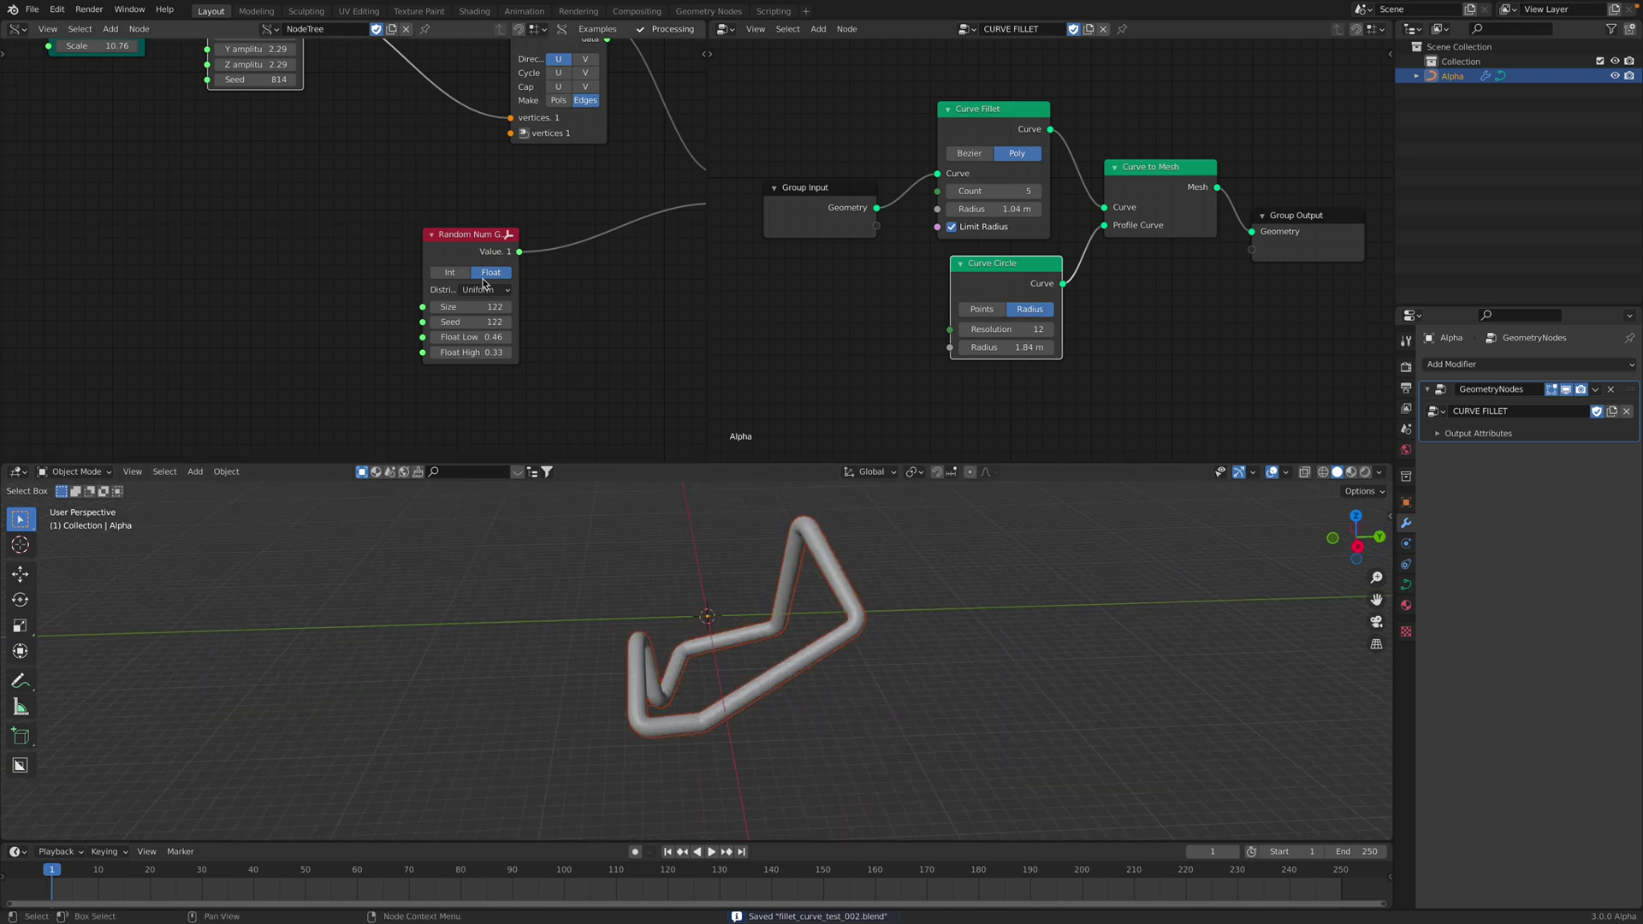
Widen the CURVE FILLET node editor by narrowing the Sverchok editor, and frame both node trees.
scroll(484, 283, "down", 3)
middle_click_drag(584, 247, 465, 293)
scroll(468, 293, "down", 1)
scroll(788, 213, "down", 3)
left_click_drag(708, 167, 509, 170)
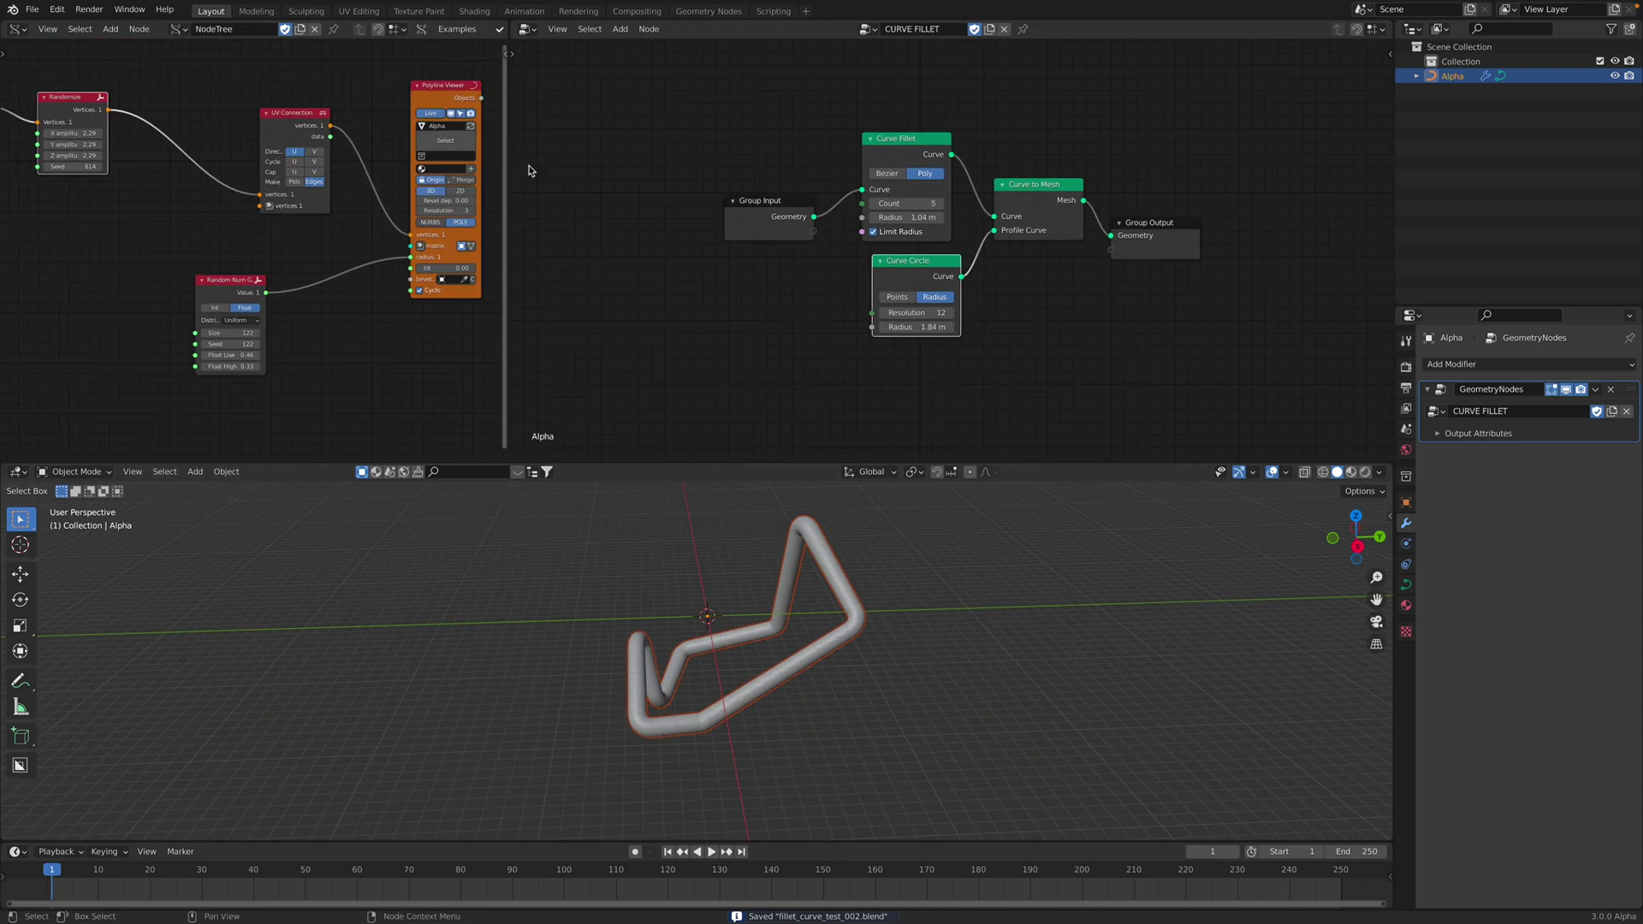
scroll(906, 70, "up", 1)
middle_click_drag(884, 113, 912, 135)
scroll(898, 137, "up", 2)
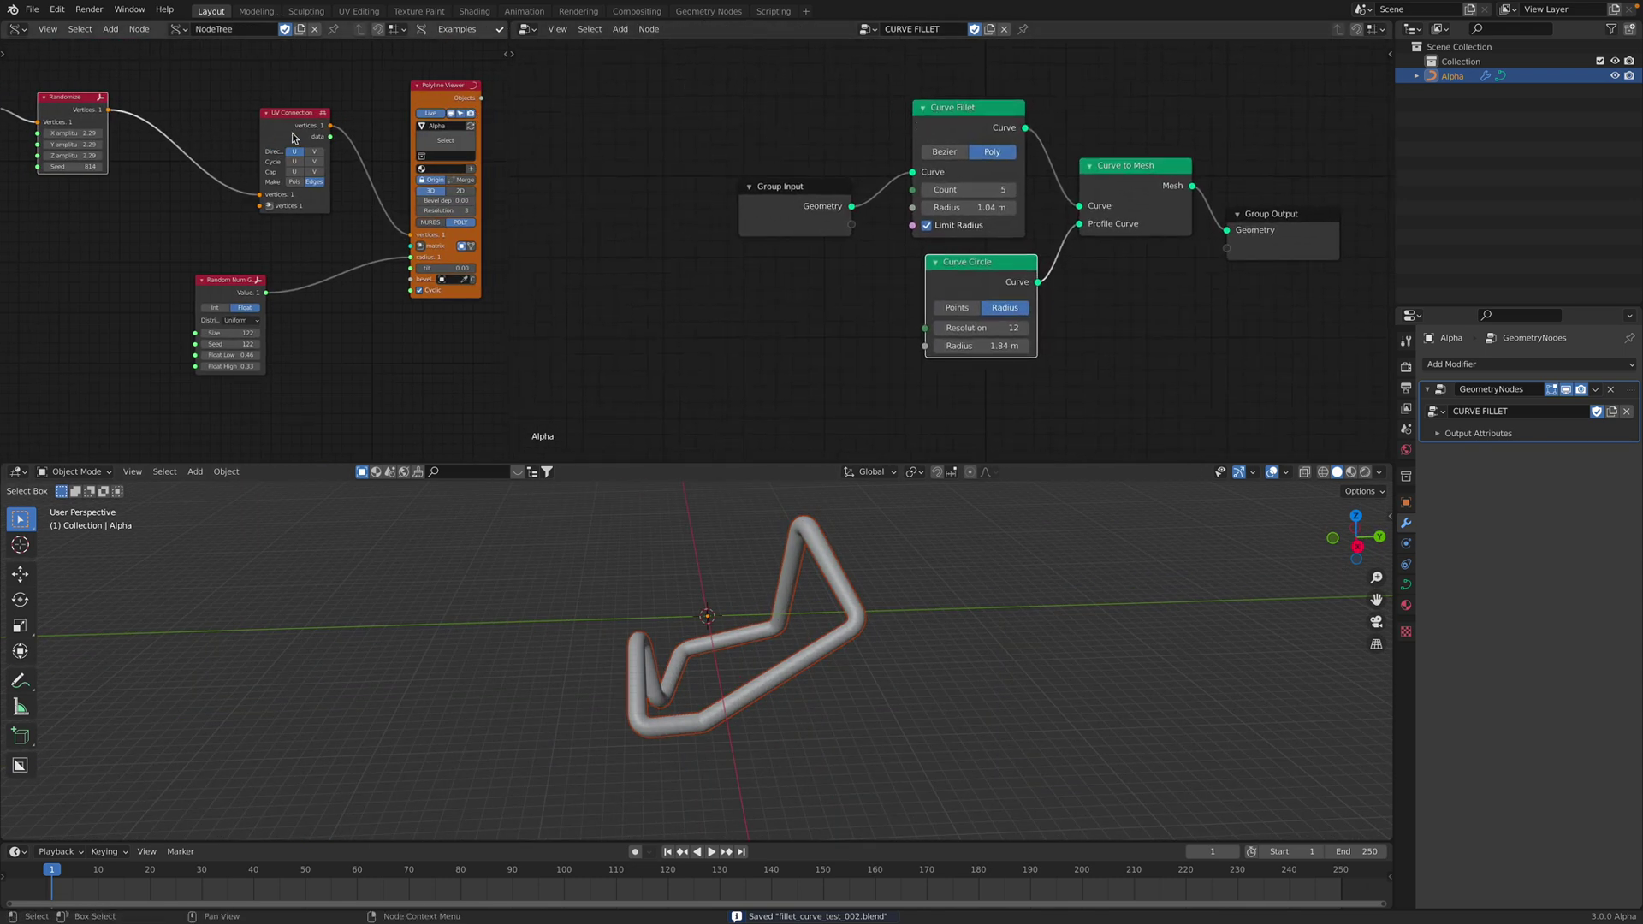
Add a Star curve primitive node below Group Input in the CURVE FILLET tree.
key("shift+a")
mouse_move(597, 188)
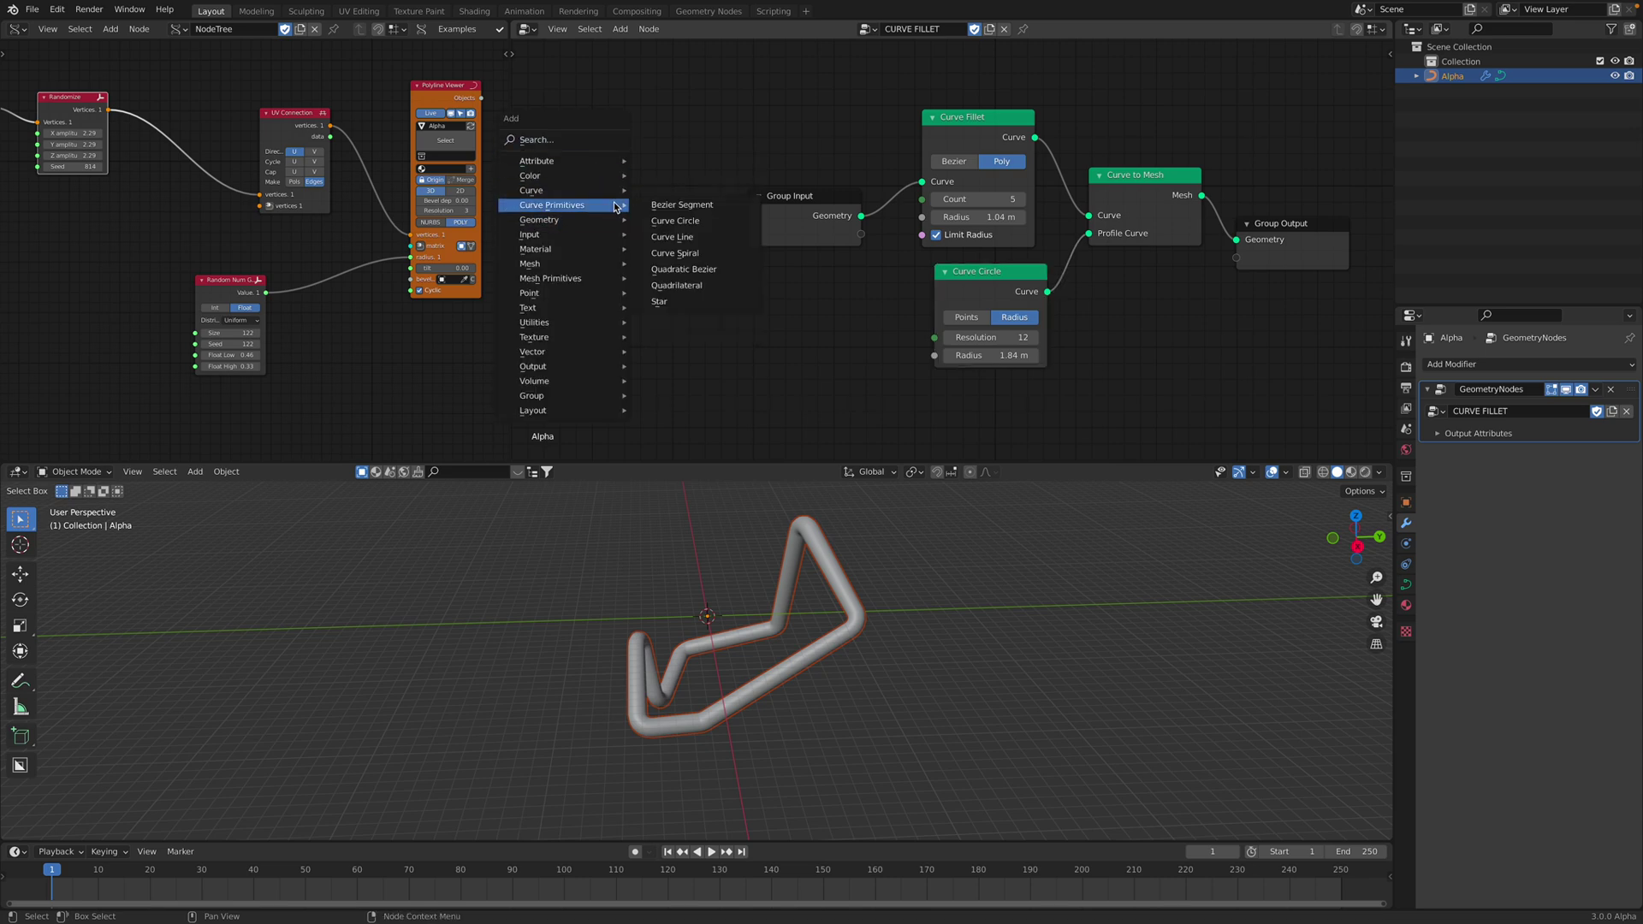
left_click(712, 301)
left_click(809, 303)
Move Group Input and Star farther from Curve Fillet, and link the Star's curve to Curve to Mesh's Curve input.
left_click(748, 190)
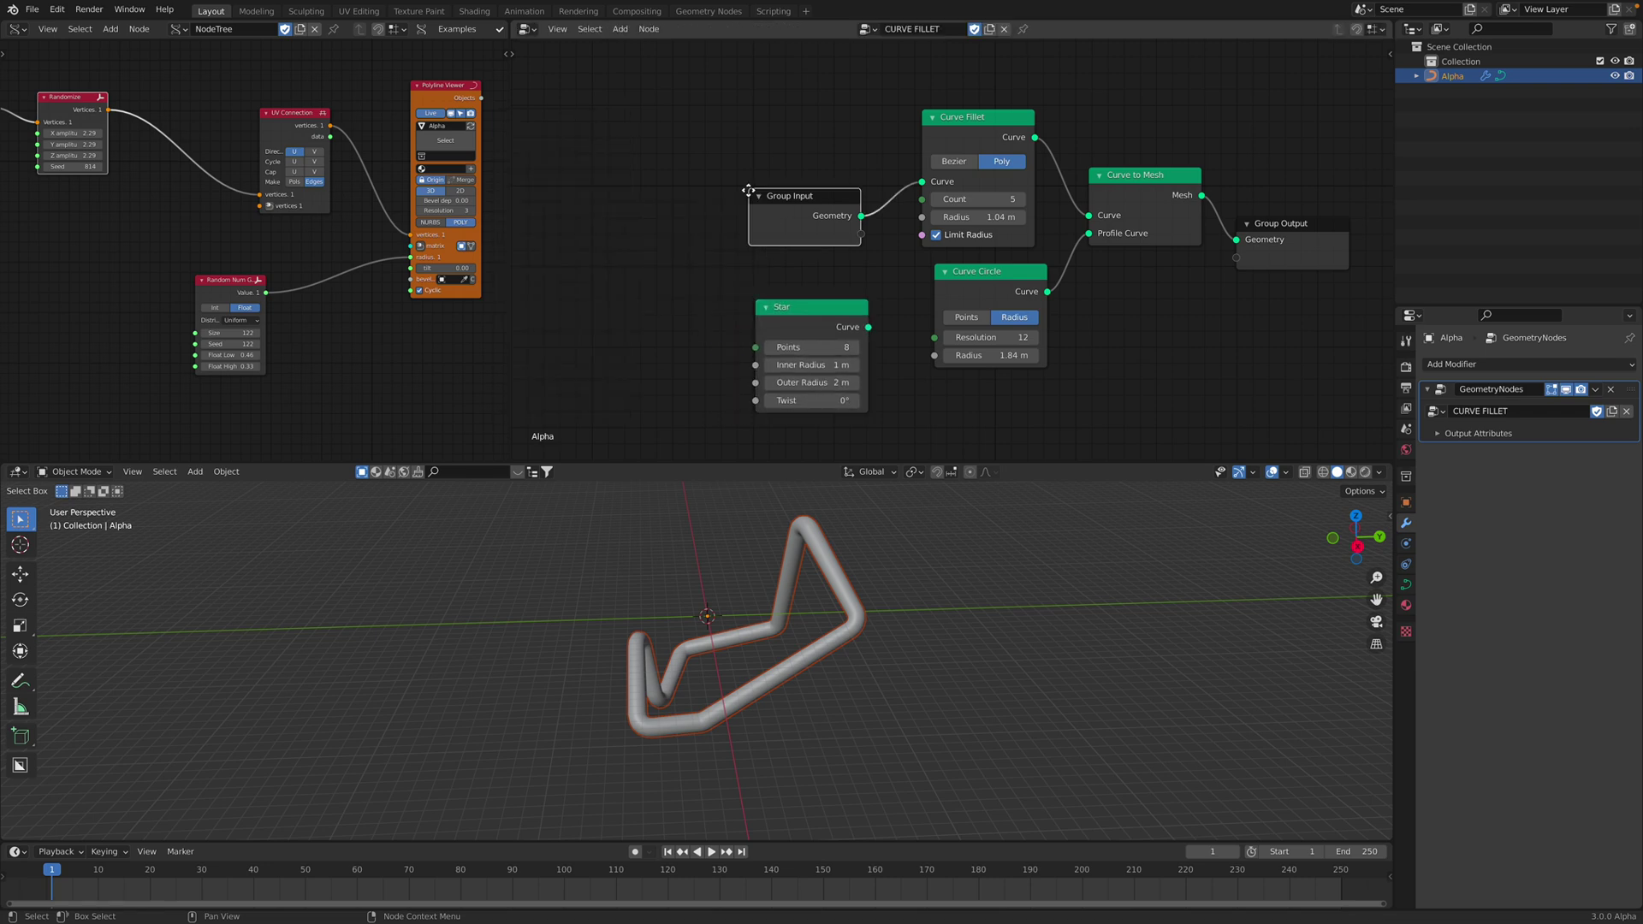
left_click_drag(749, 190, 591, 127)
left_click_drag(804, 323, 724, 262)
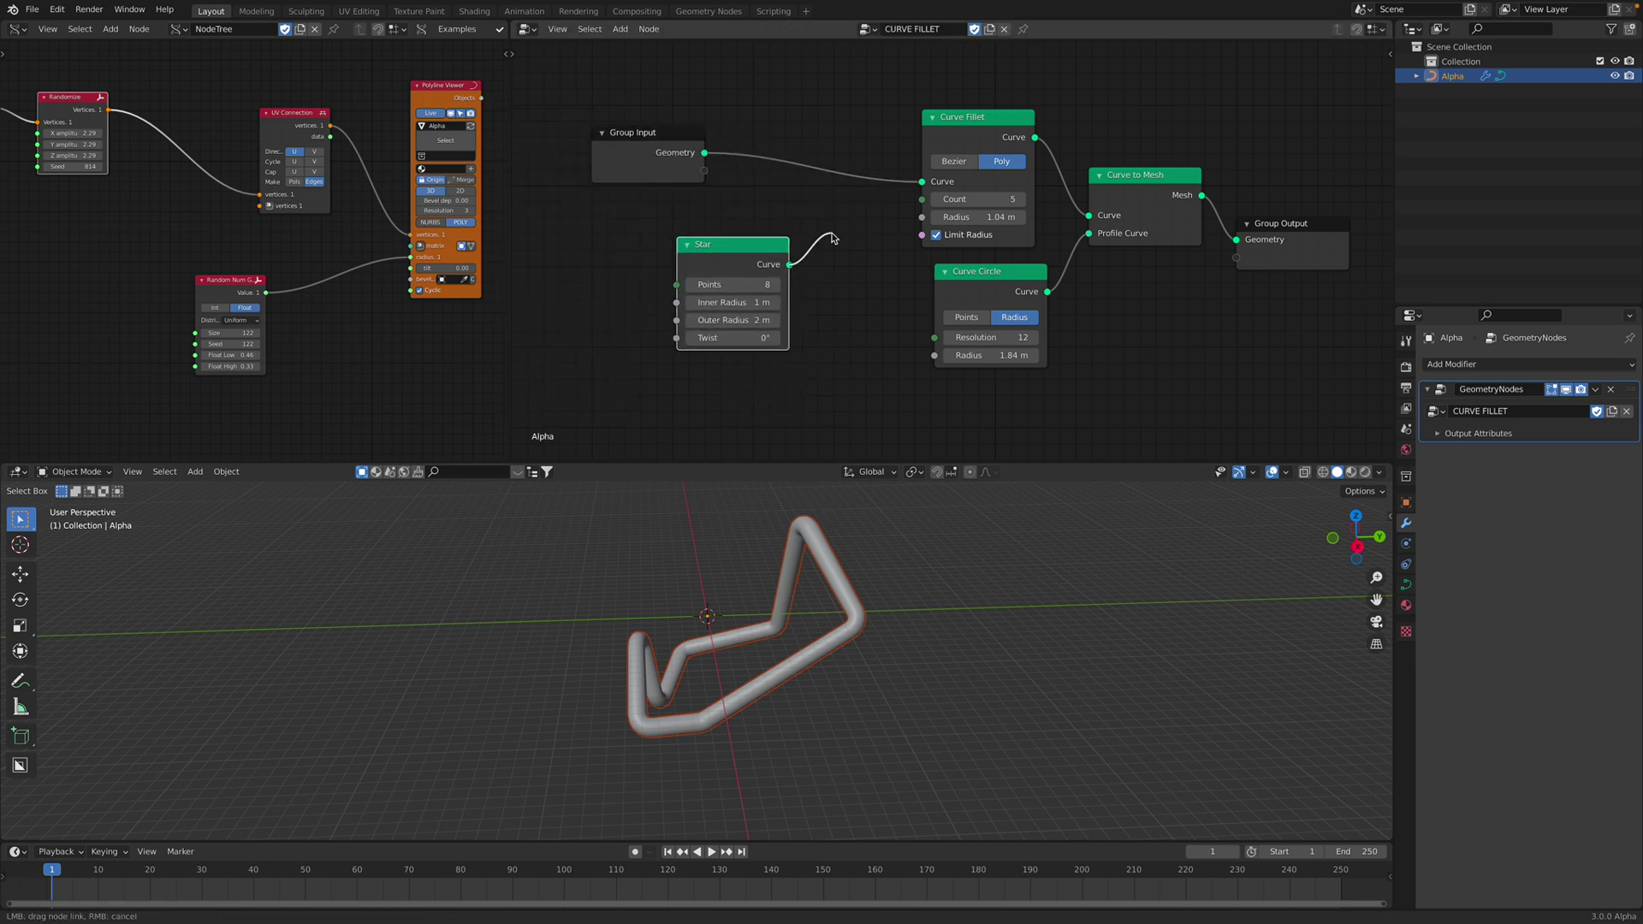
left_click_drag(1085, 219, 1089, 216)
middle_click_drag(771, 721, 827, 750)
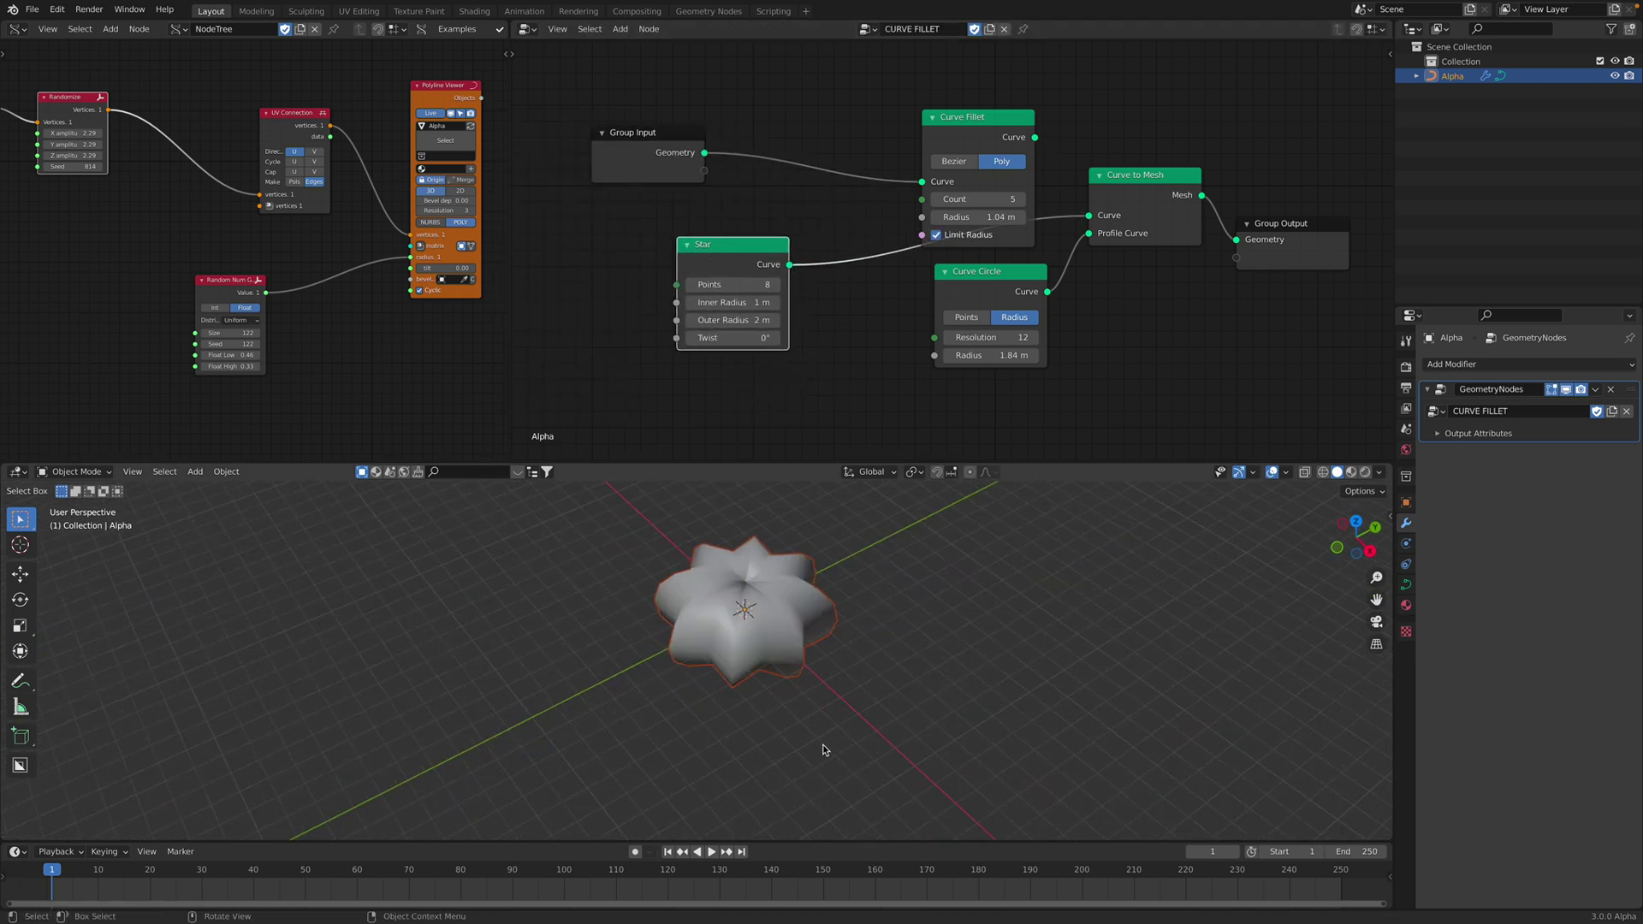
Set the Star's inner radius to 3.1 m and outer radius to 5.66 m, and the Curve Circle's radius to 0.78 m.
left_click_drag(736, 306, 756, 321)
left_click_drag(995, 356, 957, 356)
left_click_drag(977, 272, 964, 288)
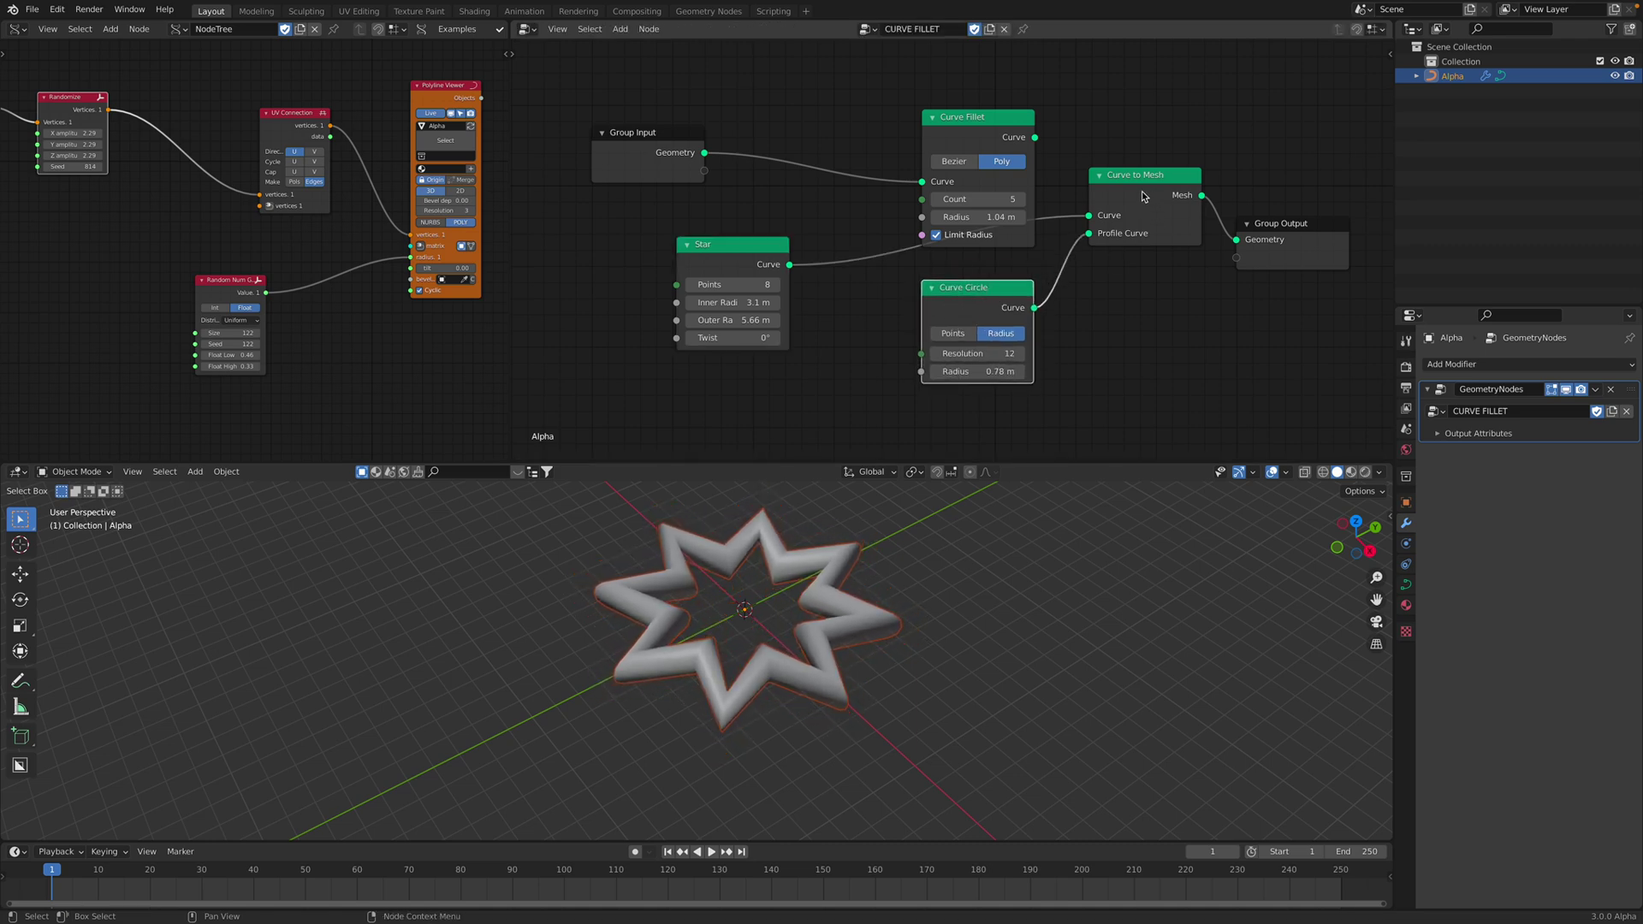
Move Curve Fillet higher, and route the Star's curve through Curve Fillet into Curve to Mesh's Curve input.
left_click_drag(1143, 197, 1141, 200)
left_click_drag(1021, 134, 1016, 92)
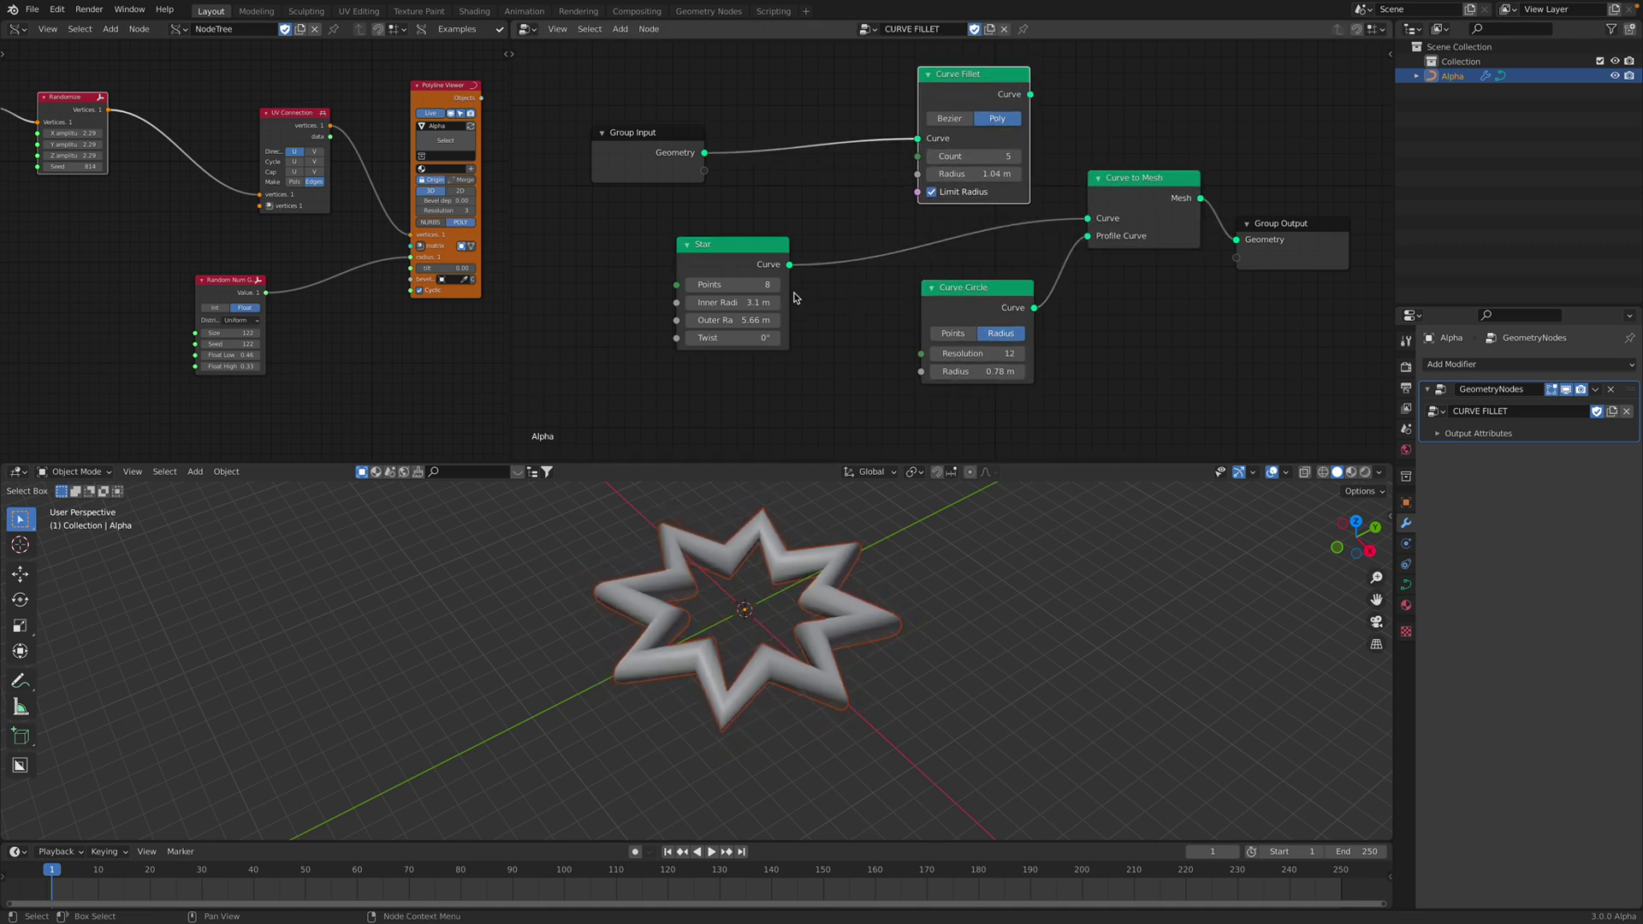
left_click_drag(789, 264, 917, 138)
left_click_drag(1030, 94, 1055, 145)
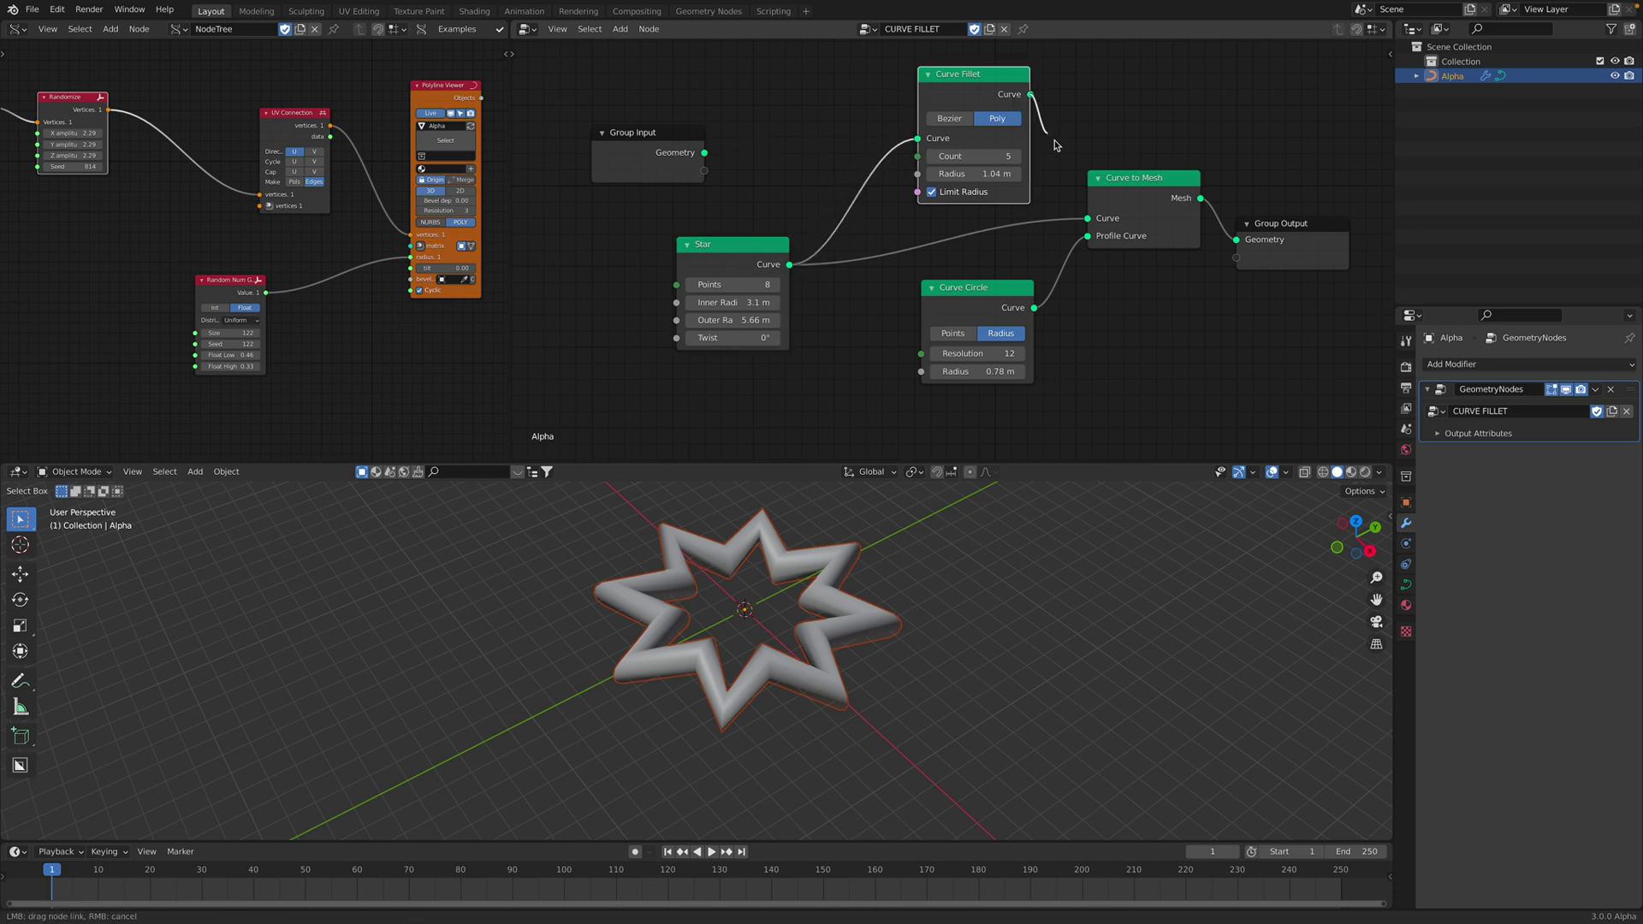
left_click_drag(1094, 221, 1089, 218)
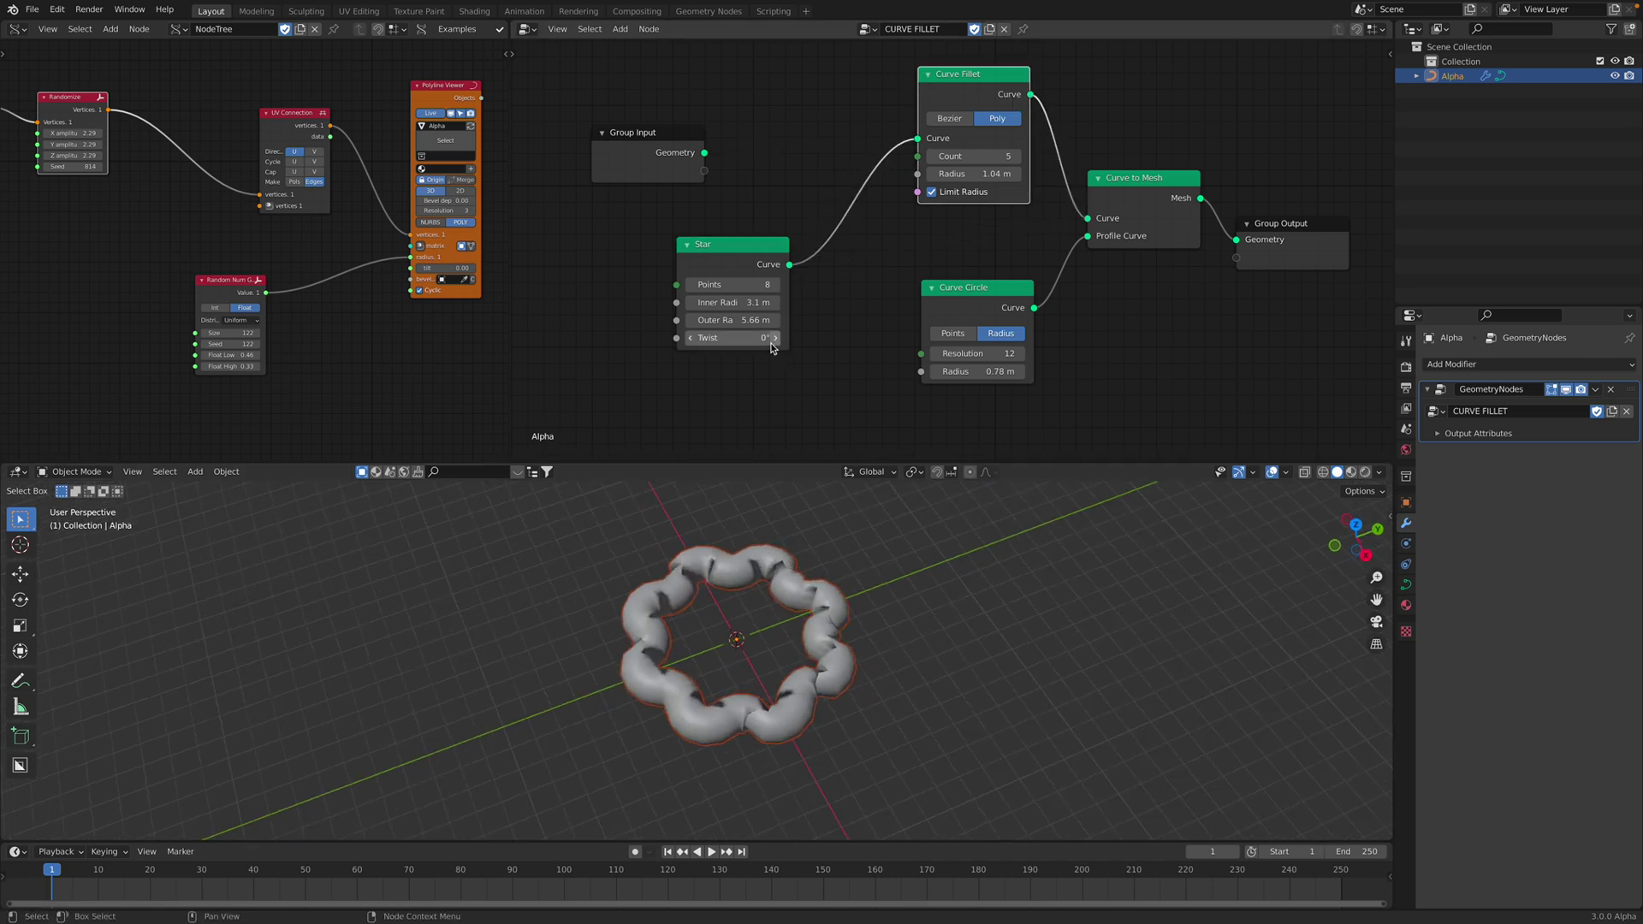
Set the Star to 7 points, inner radius 2.08 m, outer radius 11.8 m and twist 2.8°, and Curve Circle's radius to 0.2 m.
left_click_drag(733, 302, 751, 320)
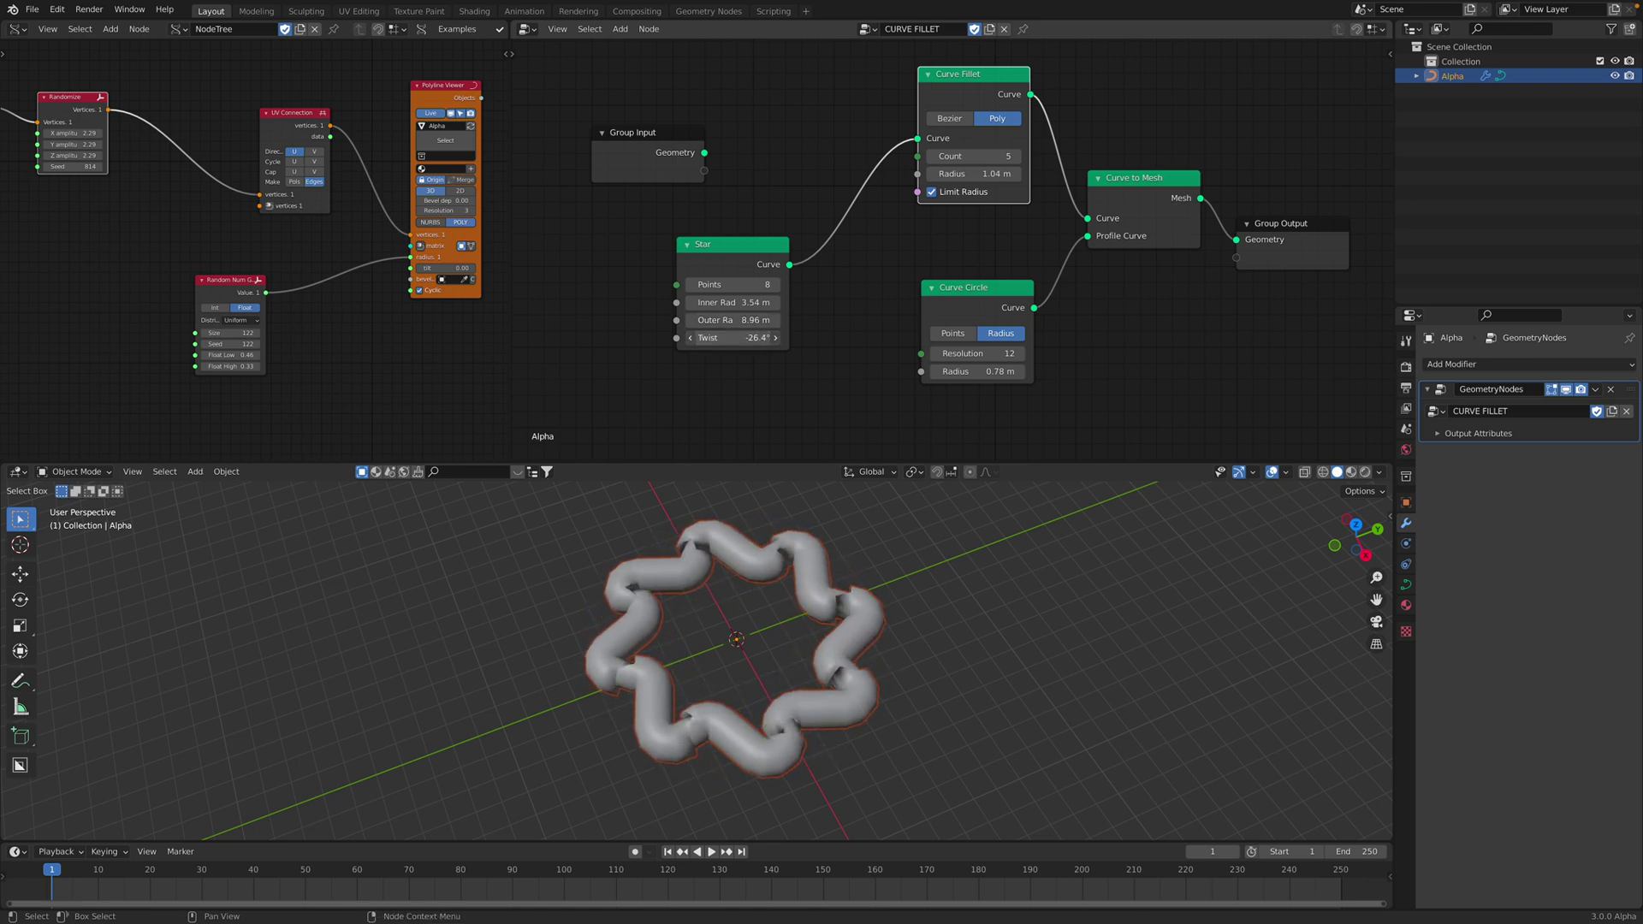
left_click_drag(733, 284, 758, 284)
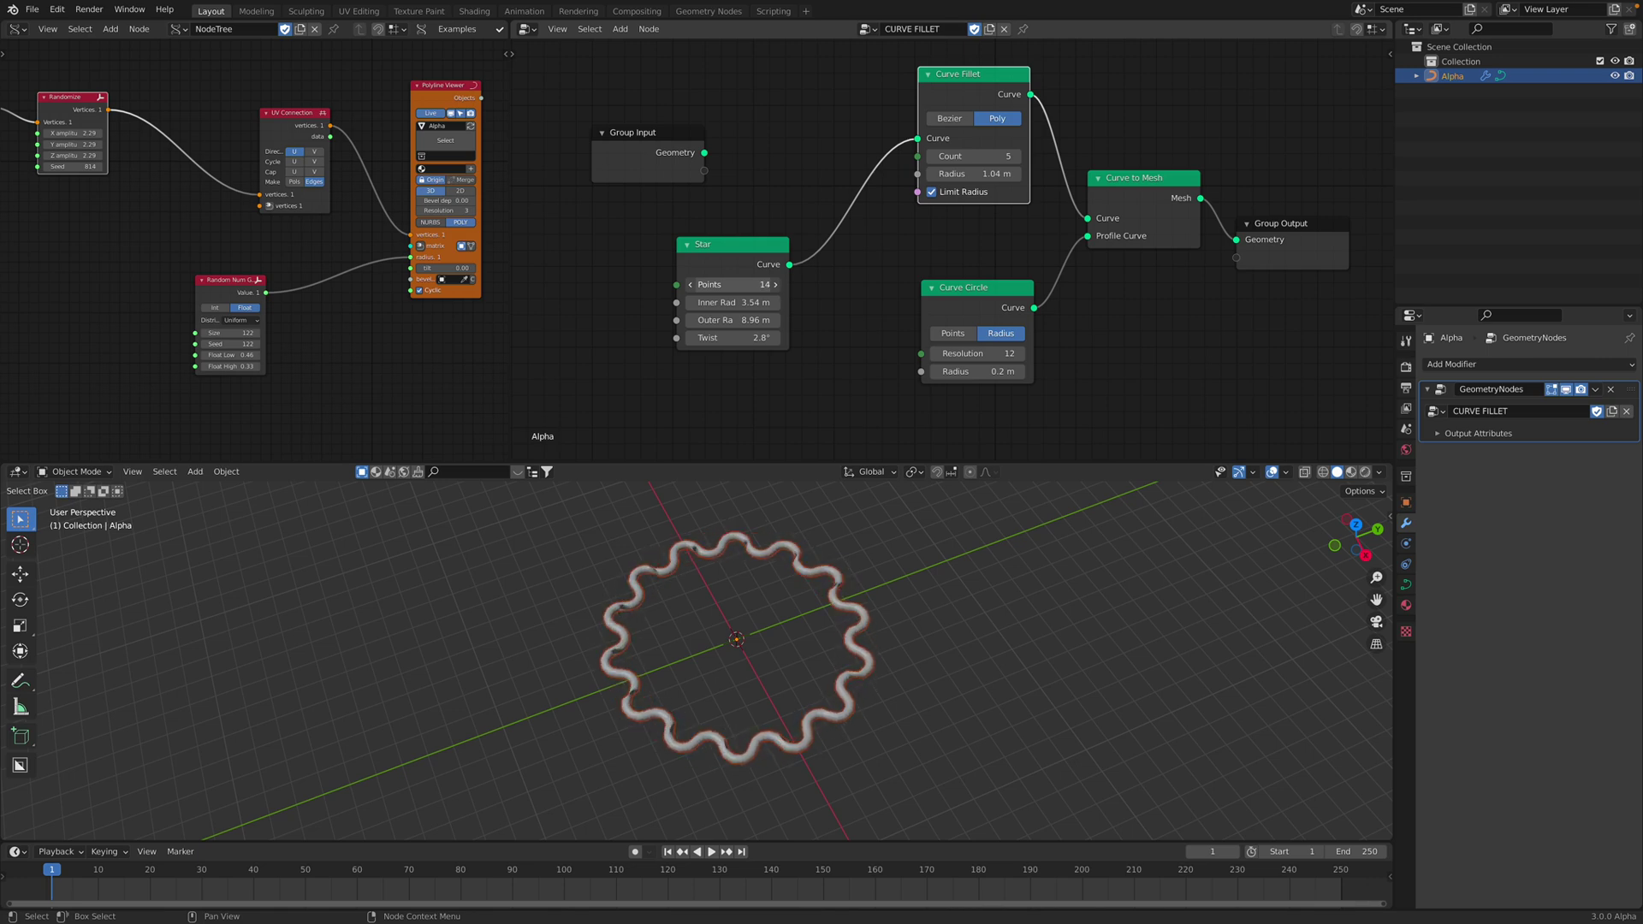
mouse_move(727, 302)
left_mouse_down()
mouse_move(695, 302)
mouse_move(736, 320)
left_mouse_up()
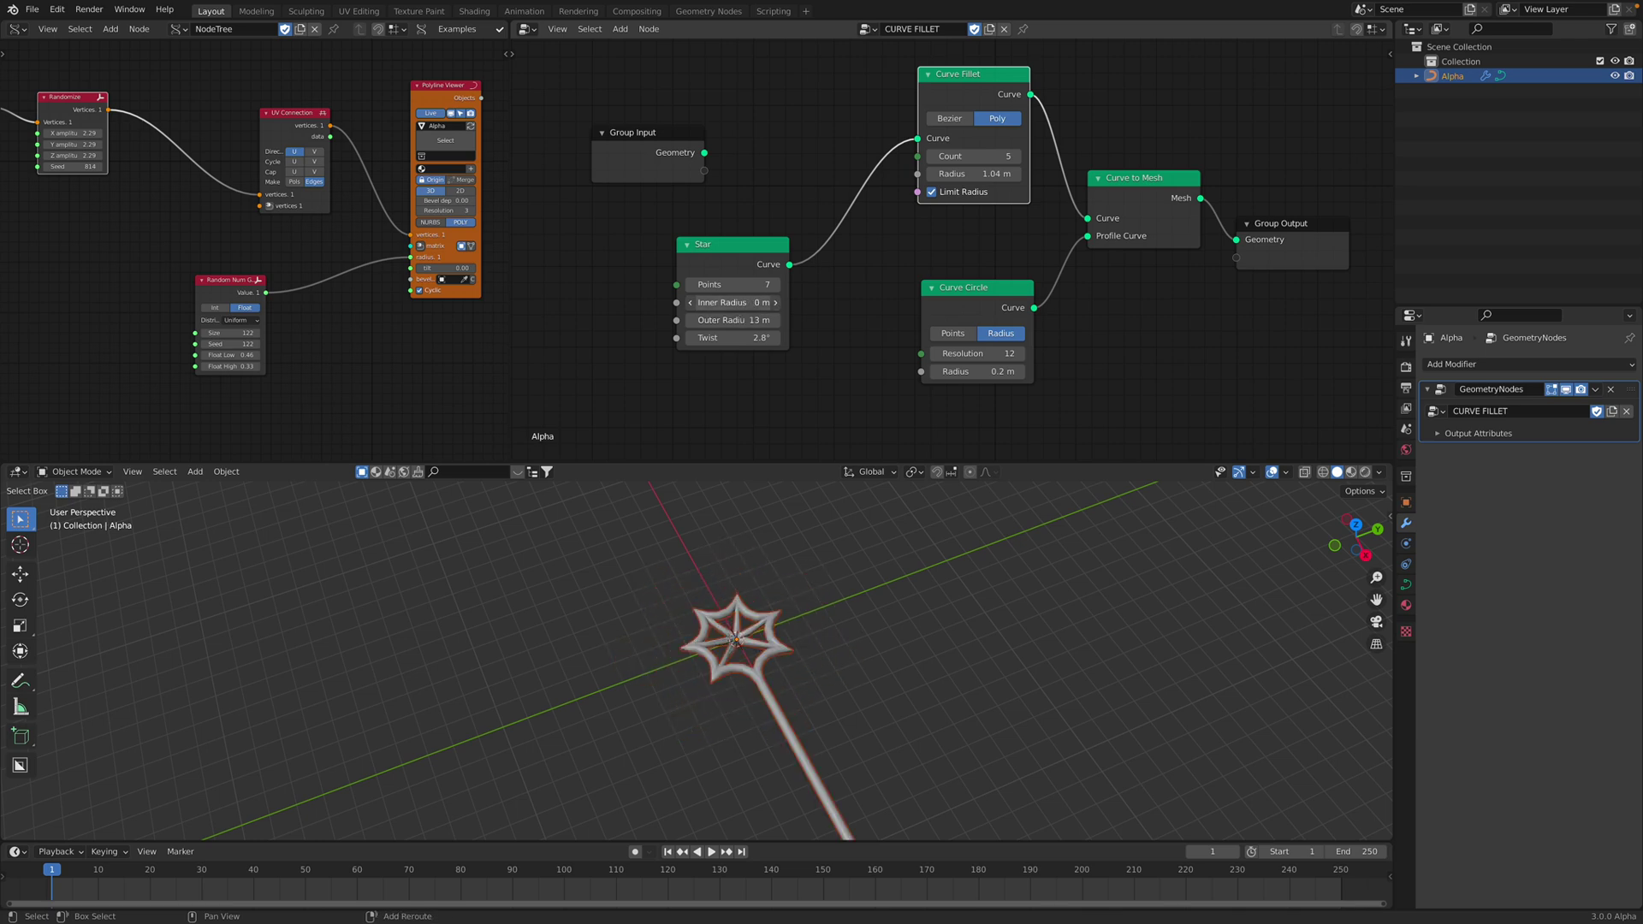
left_click_drag(739, 320, 769, 321)
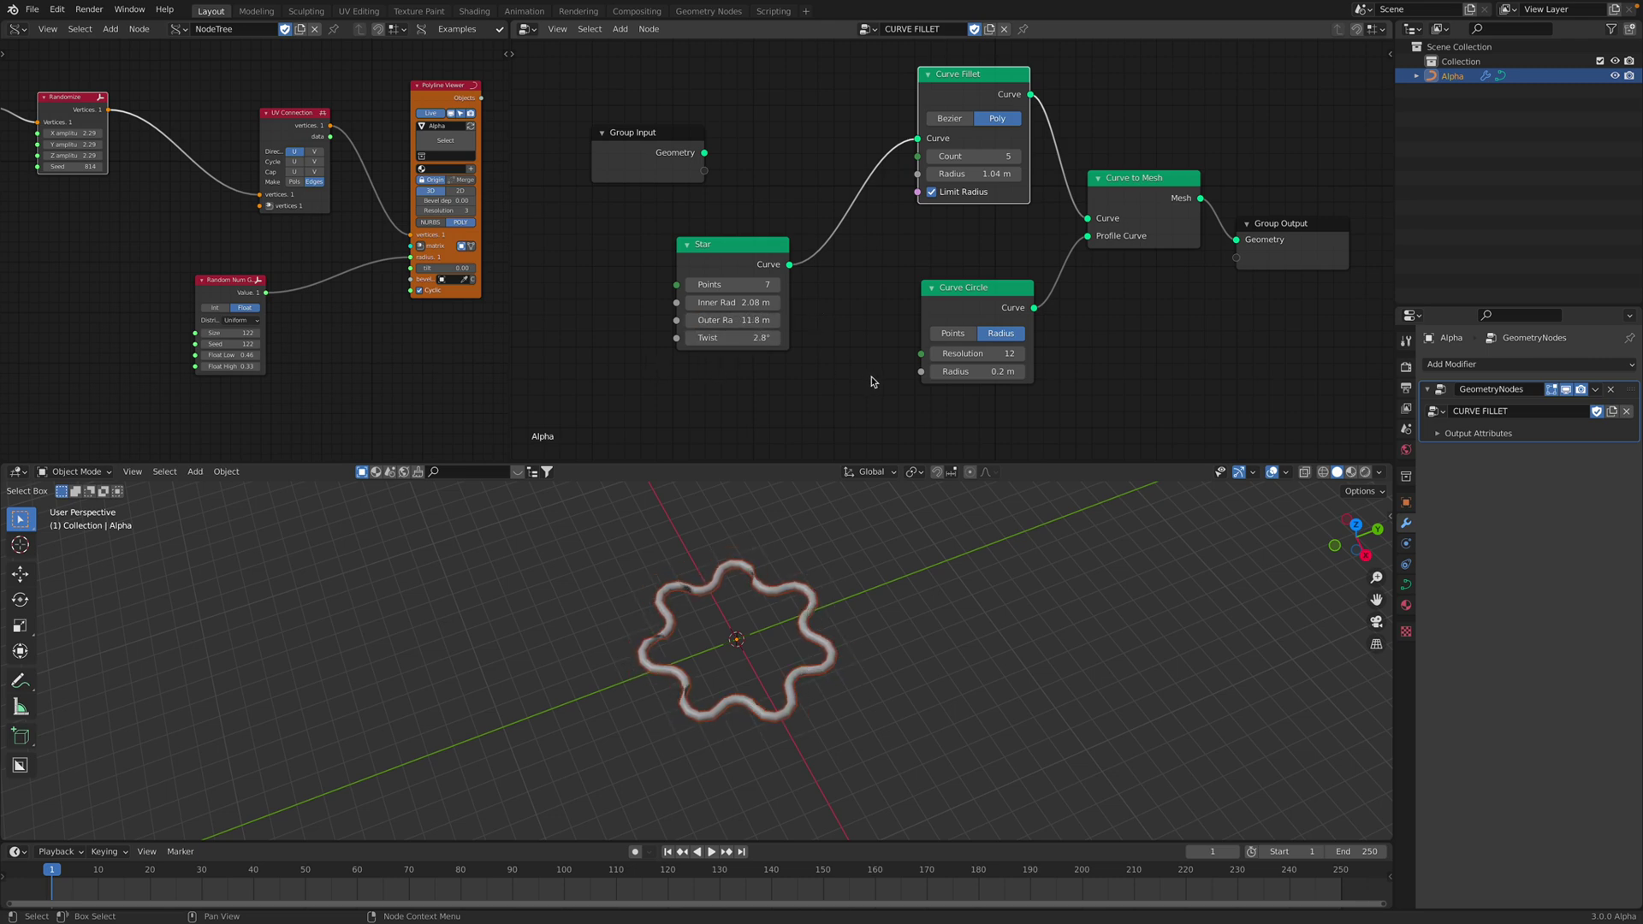
Set Curve Fillet's radius to 0.48 m and compare its Poly and Bezier modes, finishing on Bezier.
scroll(909, 249, "up", 1)
mouse_move(976, 168)
left_mouse_down()
mouse_move(920, 167)
mouse_move(977, 168)
mouse_move(919, 167)
mouse_move(954, 168)
mouse_move(973, 149)
mouse_move(958, 148)
left_mouse_up()
middle_click_drag(951, 666, 886, 685)
left_click(1022, 149)
left_click(967, 110)
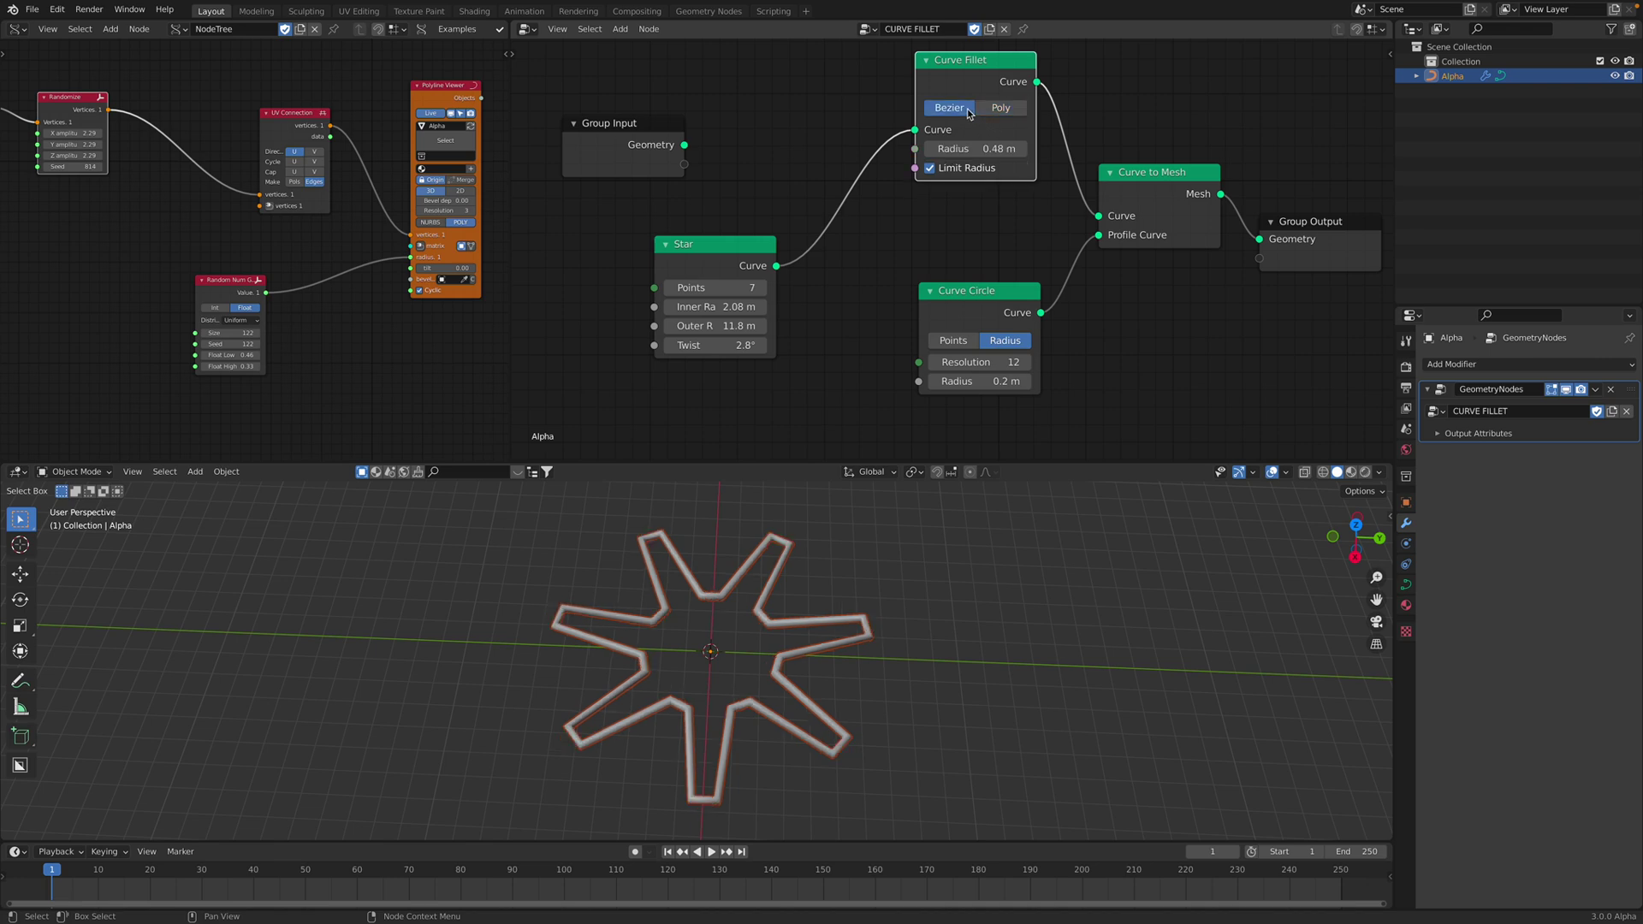
left_click(992, 109)
left_click(966, 110)
left_click(1012, 110)
left_click(970, 111)
Bypass the fillet by linking Star directly to Curve to Mesh for comparison, and reconnect Curve Fillet's output.
left_click_drag(690, 307, 1098, 216)
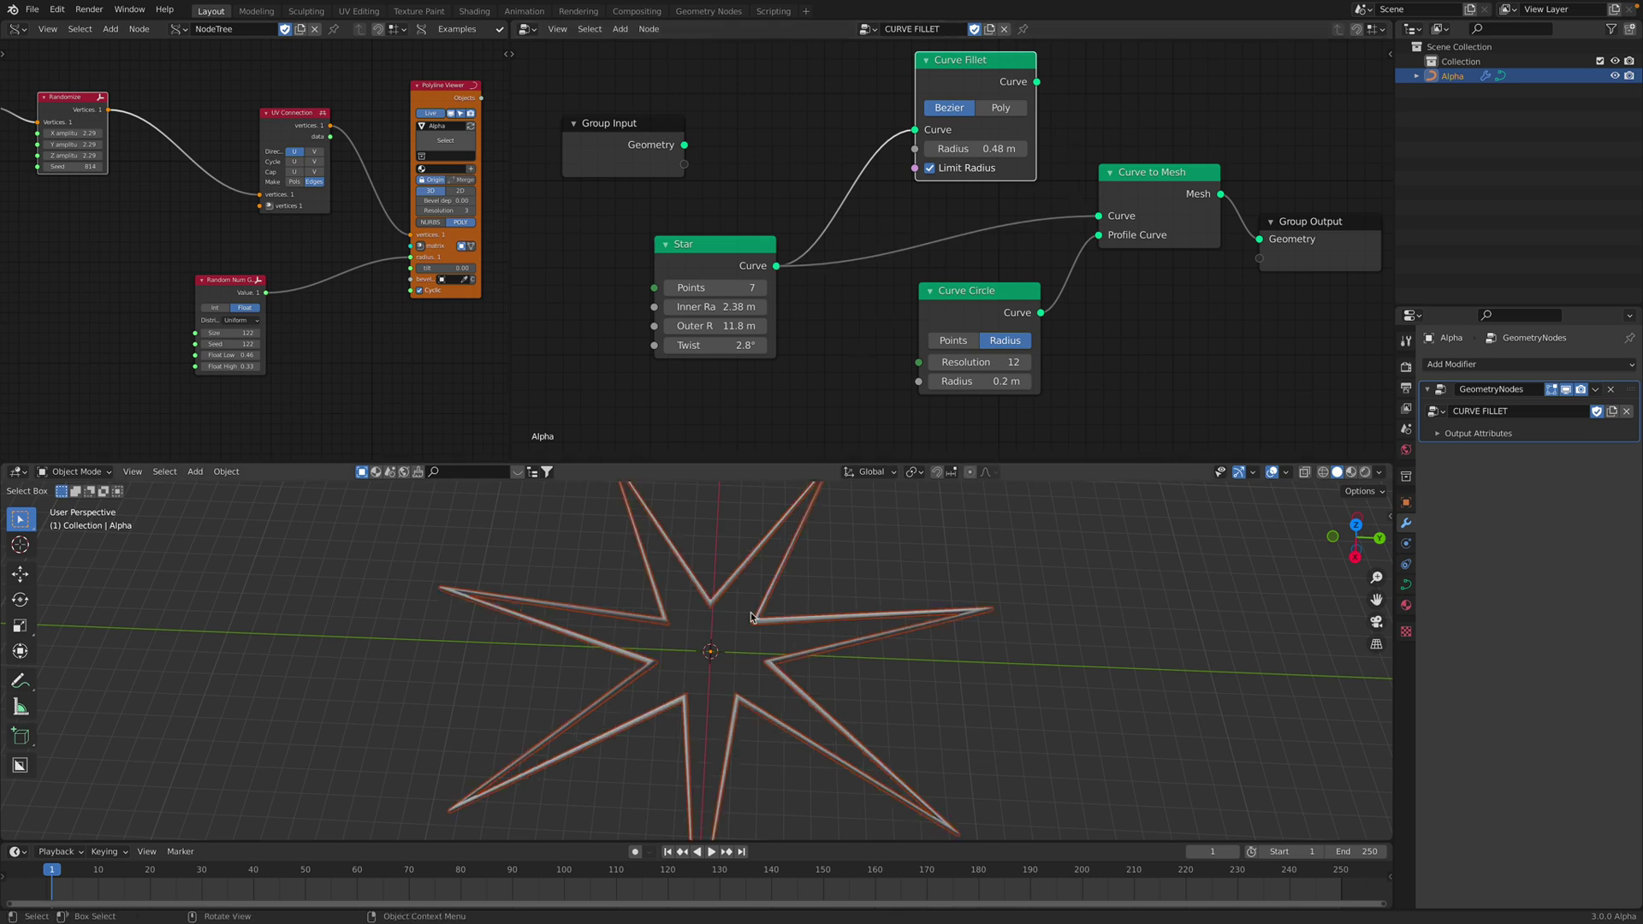
left_click_drag(1036, 83, 1099, 216)
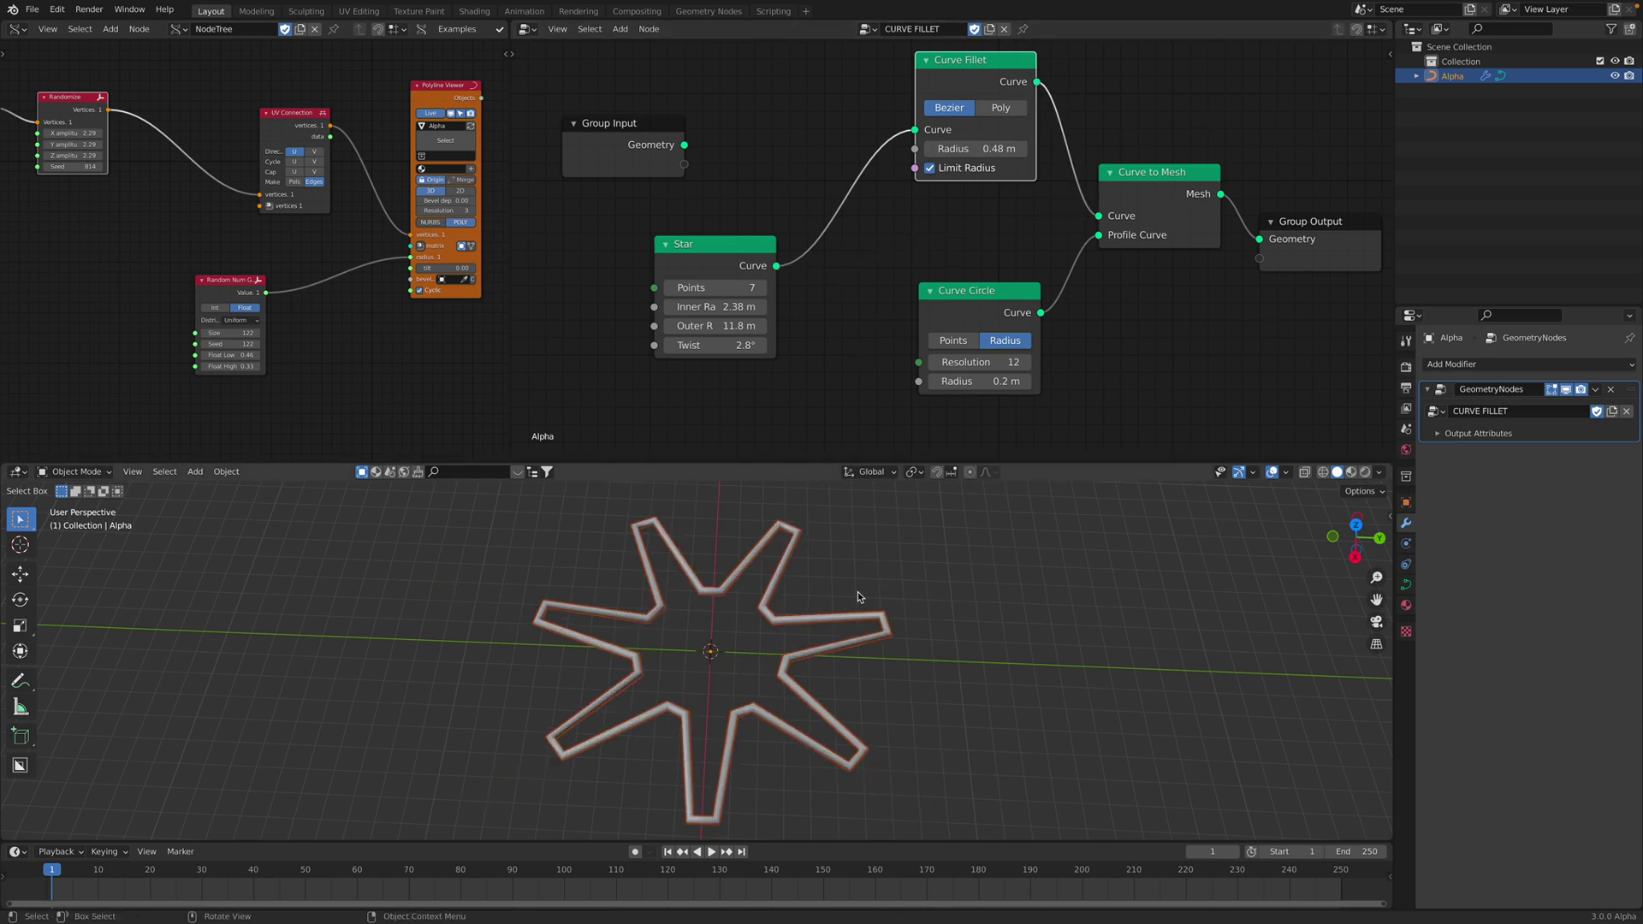
middle_click_drag(860, 597, 804, 616)
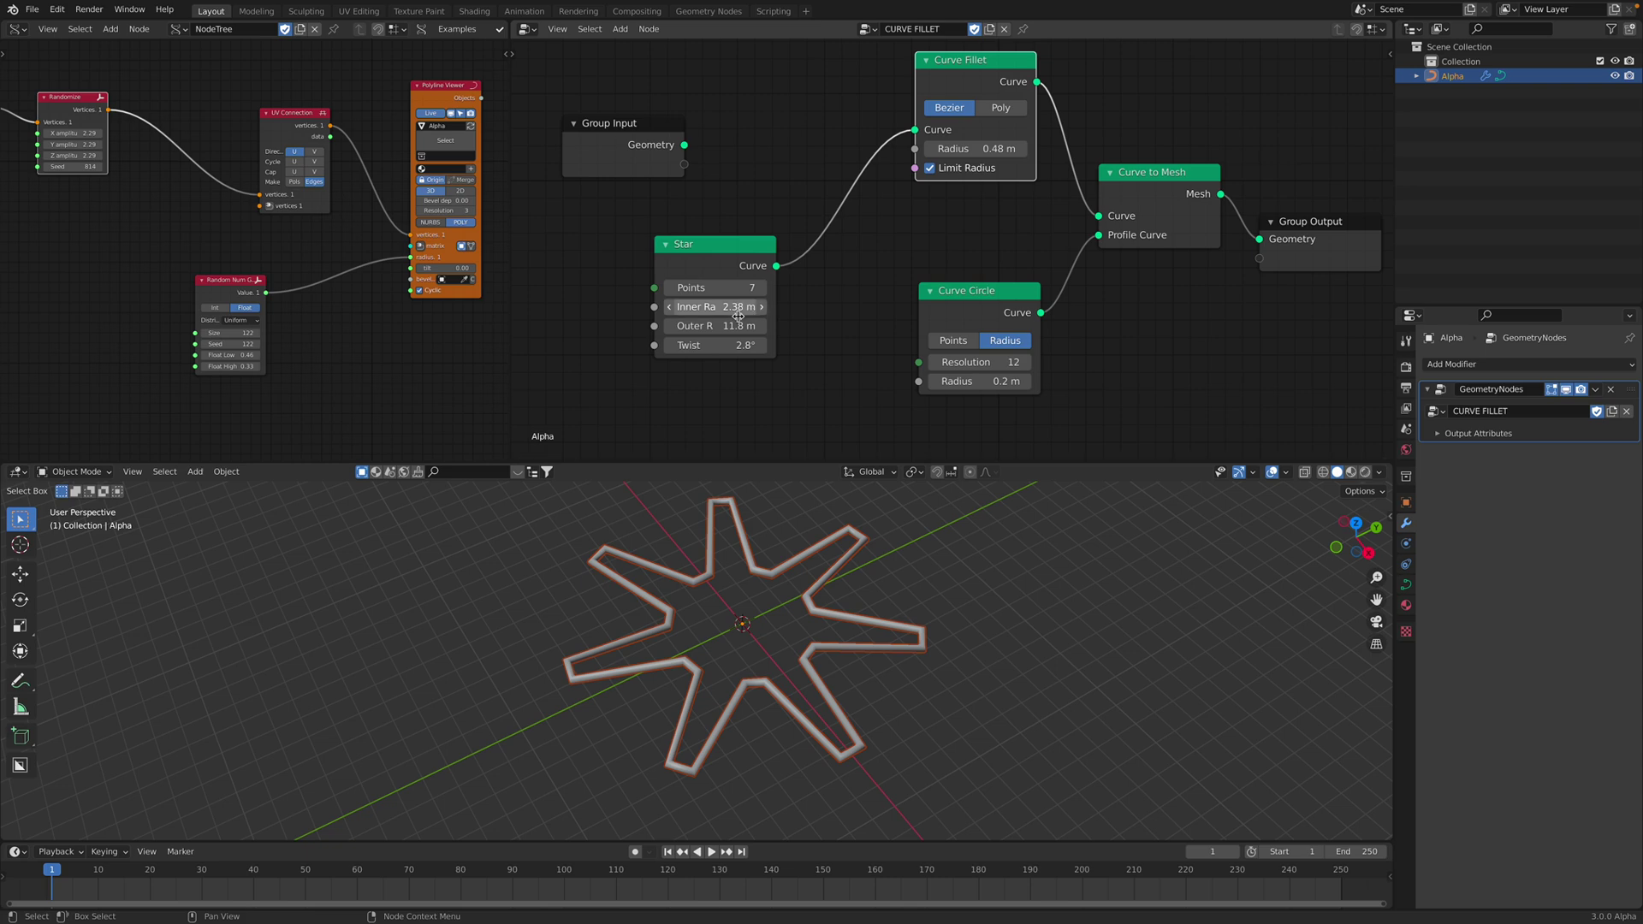
Set the Star's inner radius to 2.72 m and outer radius to 7.46 m, and save the file.
mouse_move(741, 310)
left_mouse_down()
mouse_move(732, 327)
mouse_move(659, 327)
mouse_move(731, 326)
mouse_move(746, 308)
left_mouse_up()
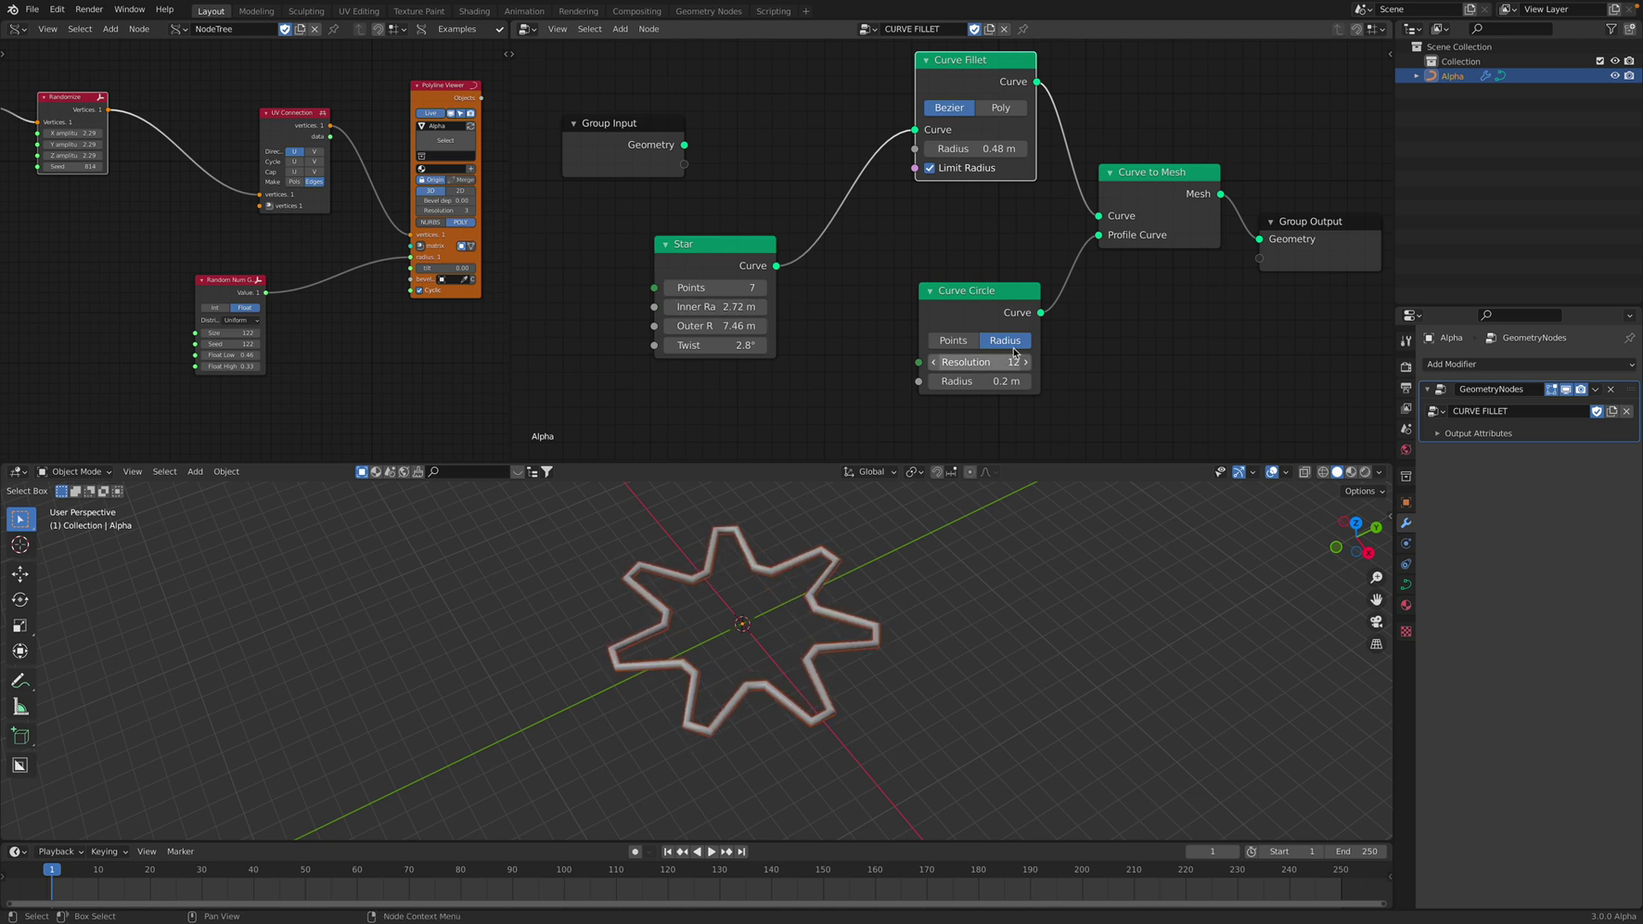
middle_click_drag(1273, 231, 1183, 243)
key("ctrl+s")
Rearrange the Group Output and Star nodes to make room for another node between Curve Fillet and Group Output.
left_click_drag(1213, 231, 1224, 165)
middle_click_drag(1024, 140, 1009, 208)
left_click_drag(902, 145, 895, 109)
left_click_drag(1249, 218, 1235, 145)
middle_click_drag(919, 152, 896, 170)
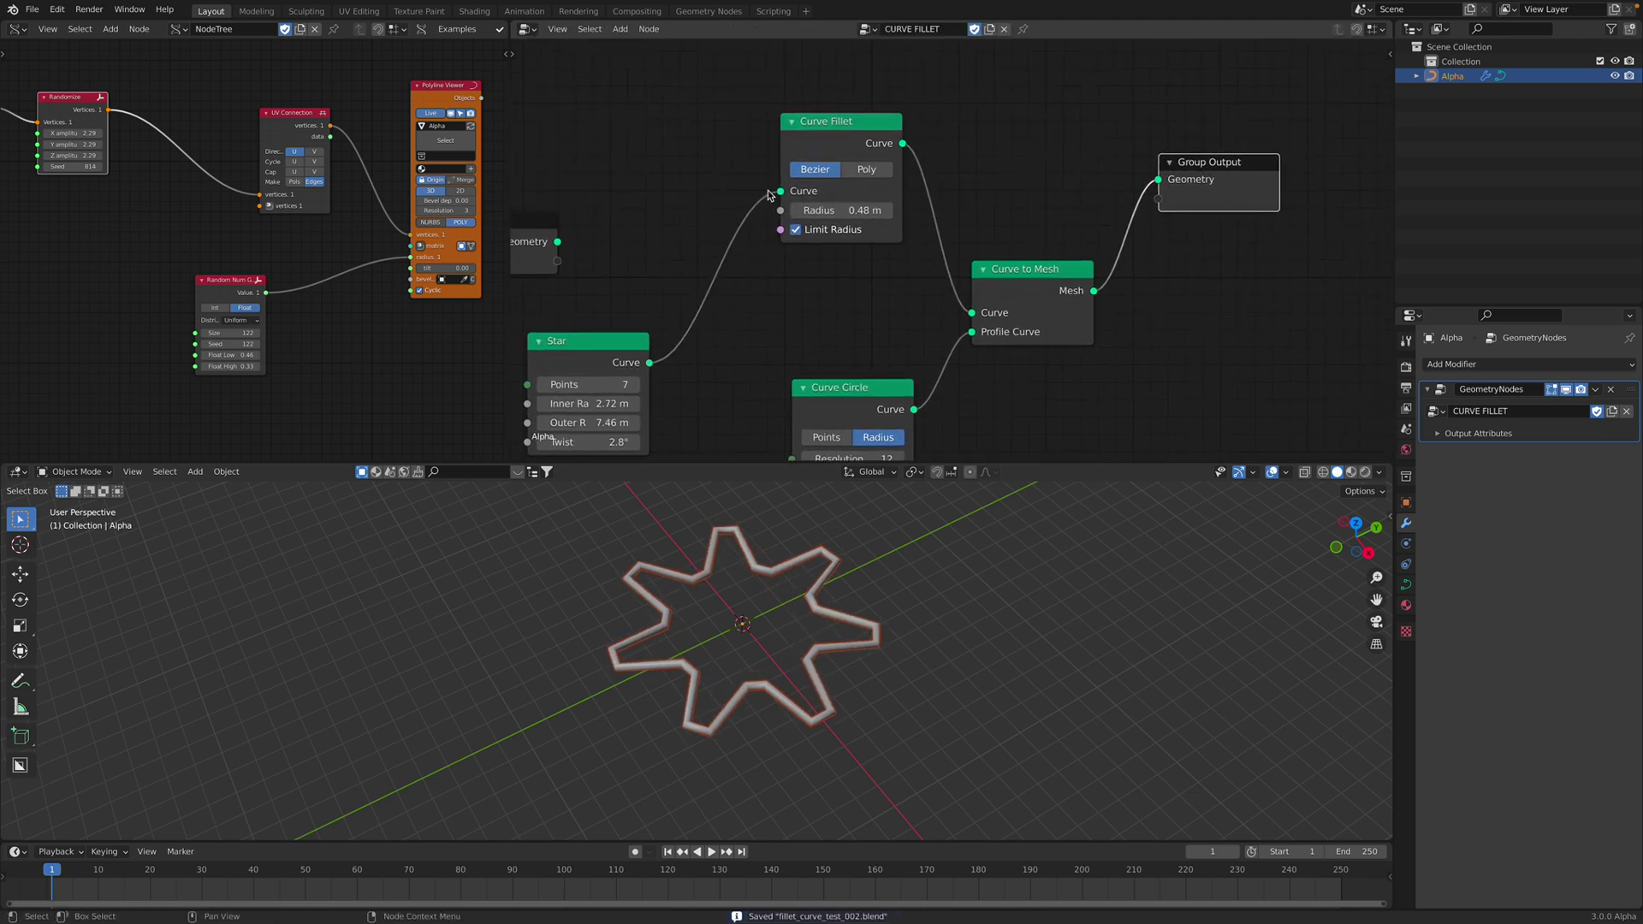
left_click_drag(591, 352, 646, 286)
Add a Curve Fill node above Curve to Mesh in the CURVE FILLET tree.
middle_click_drag(1005, 163, 991, 174)
key("shift+a")
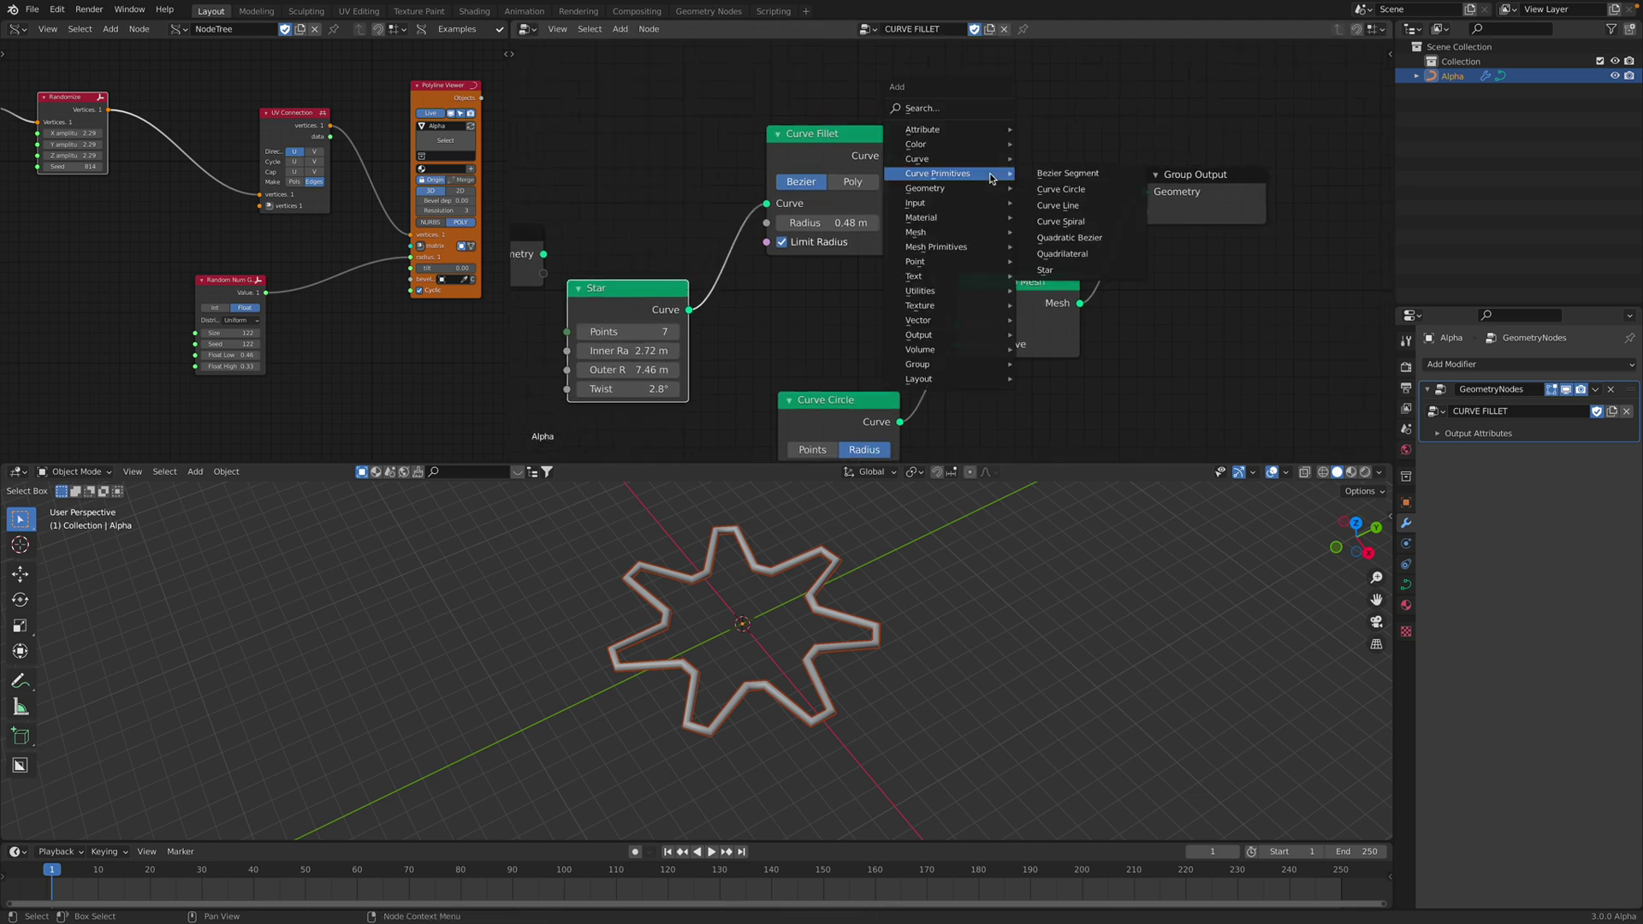
mouse_move(991, 165)
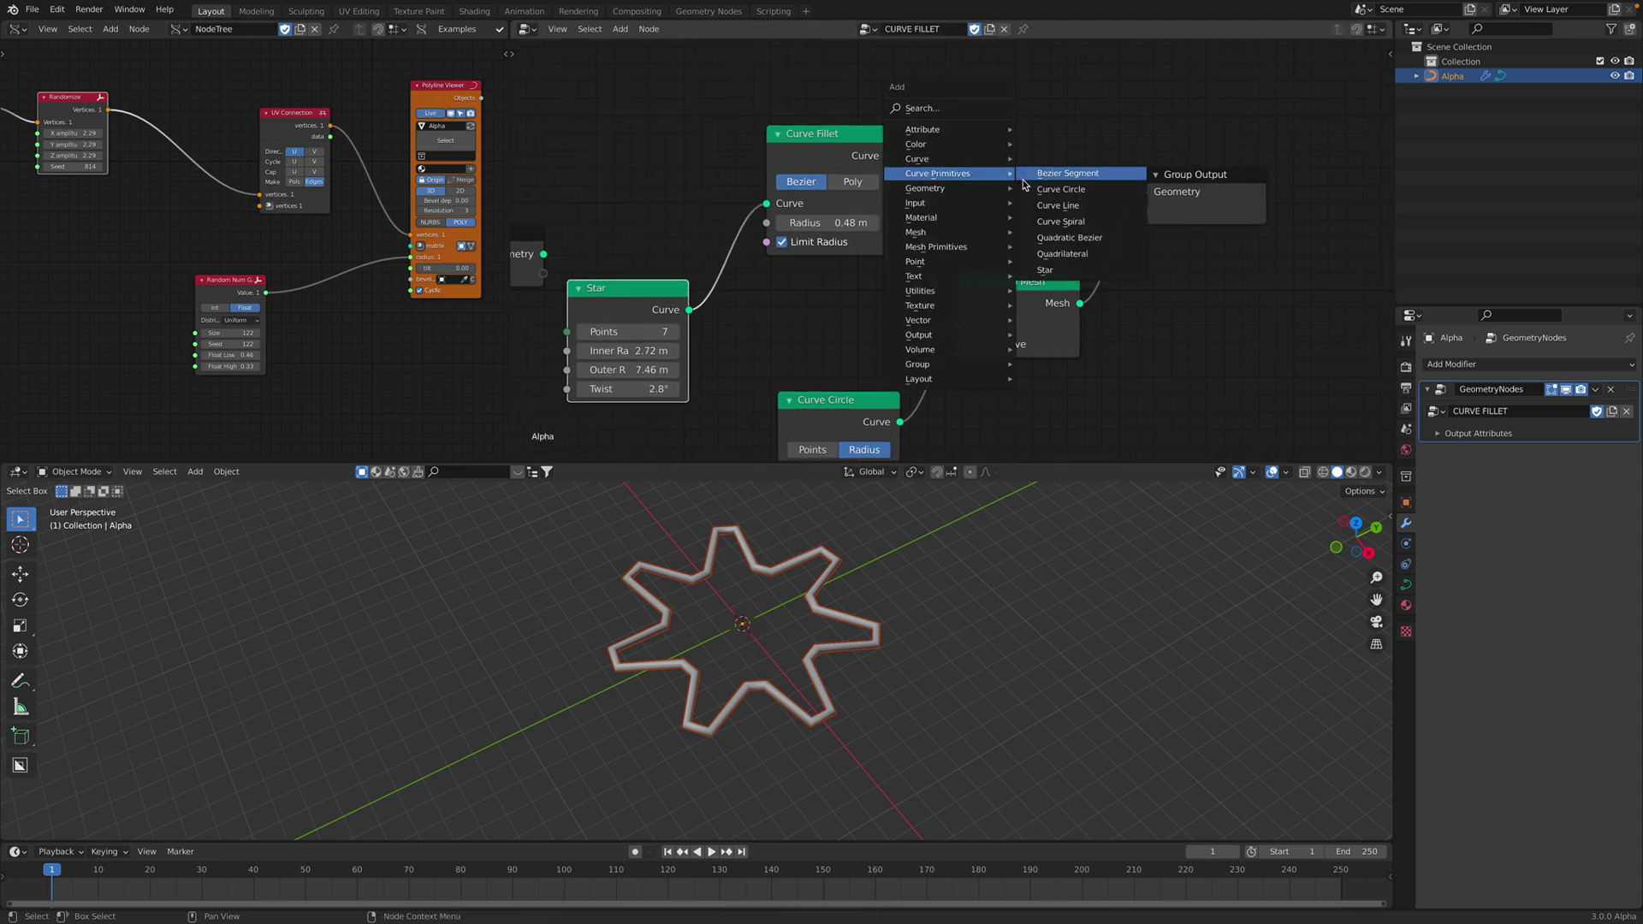
left_click(982, 112)
type("ffi")
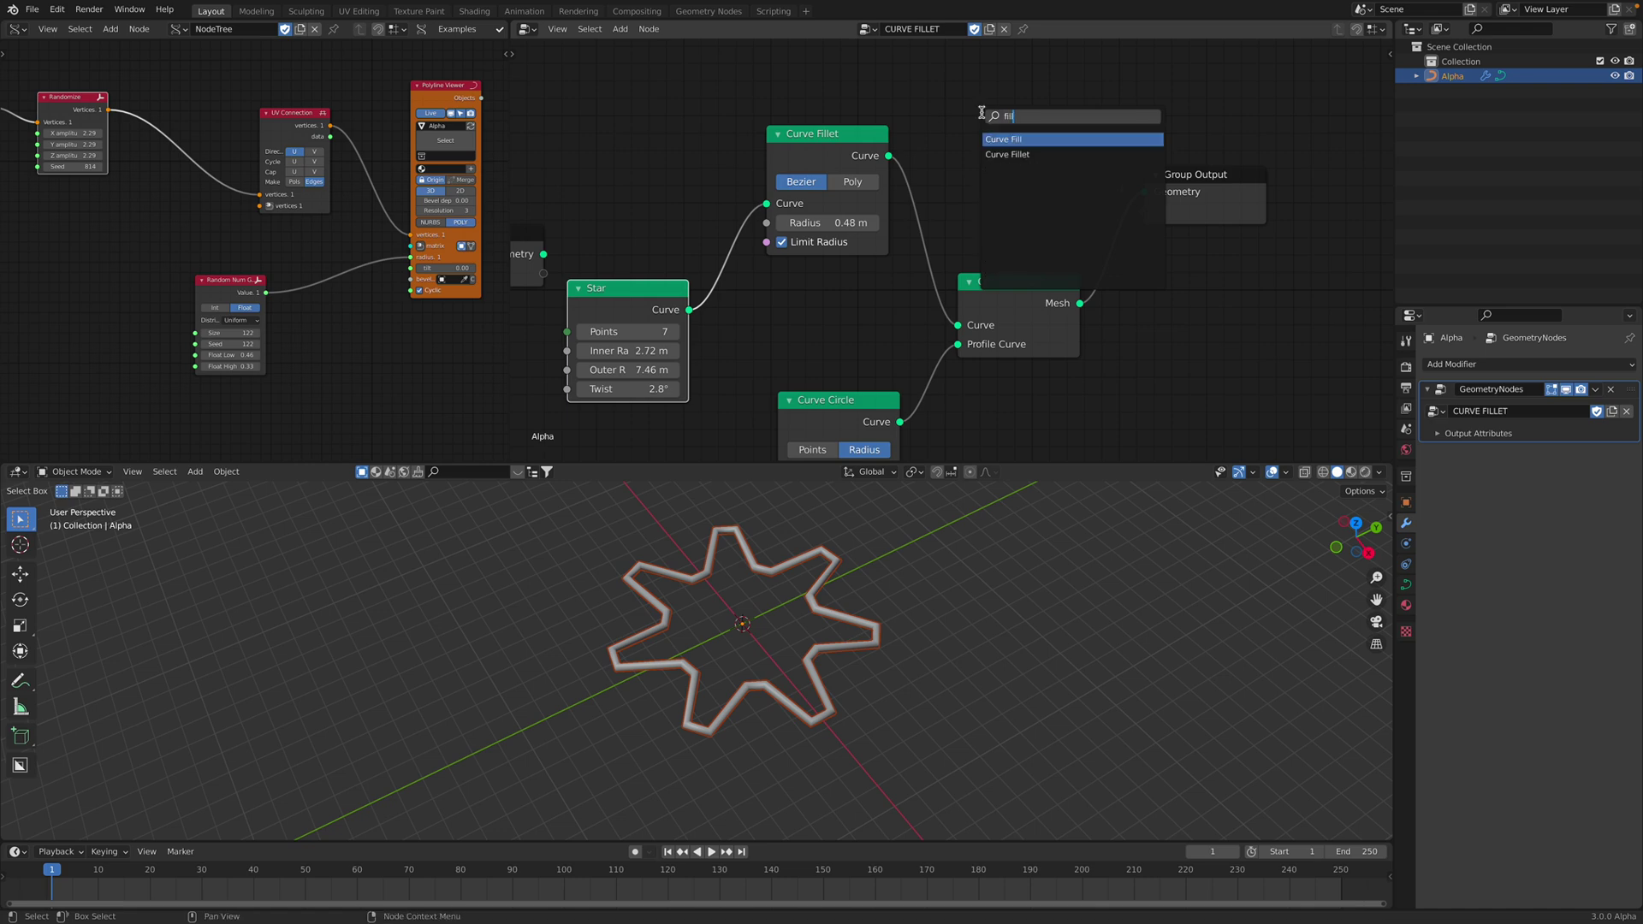
key("Return")
left_click(984, 90)
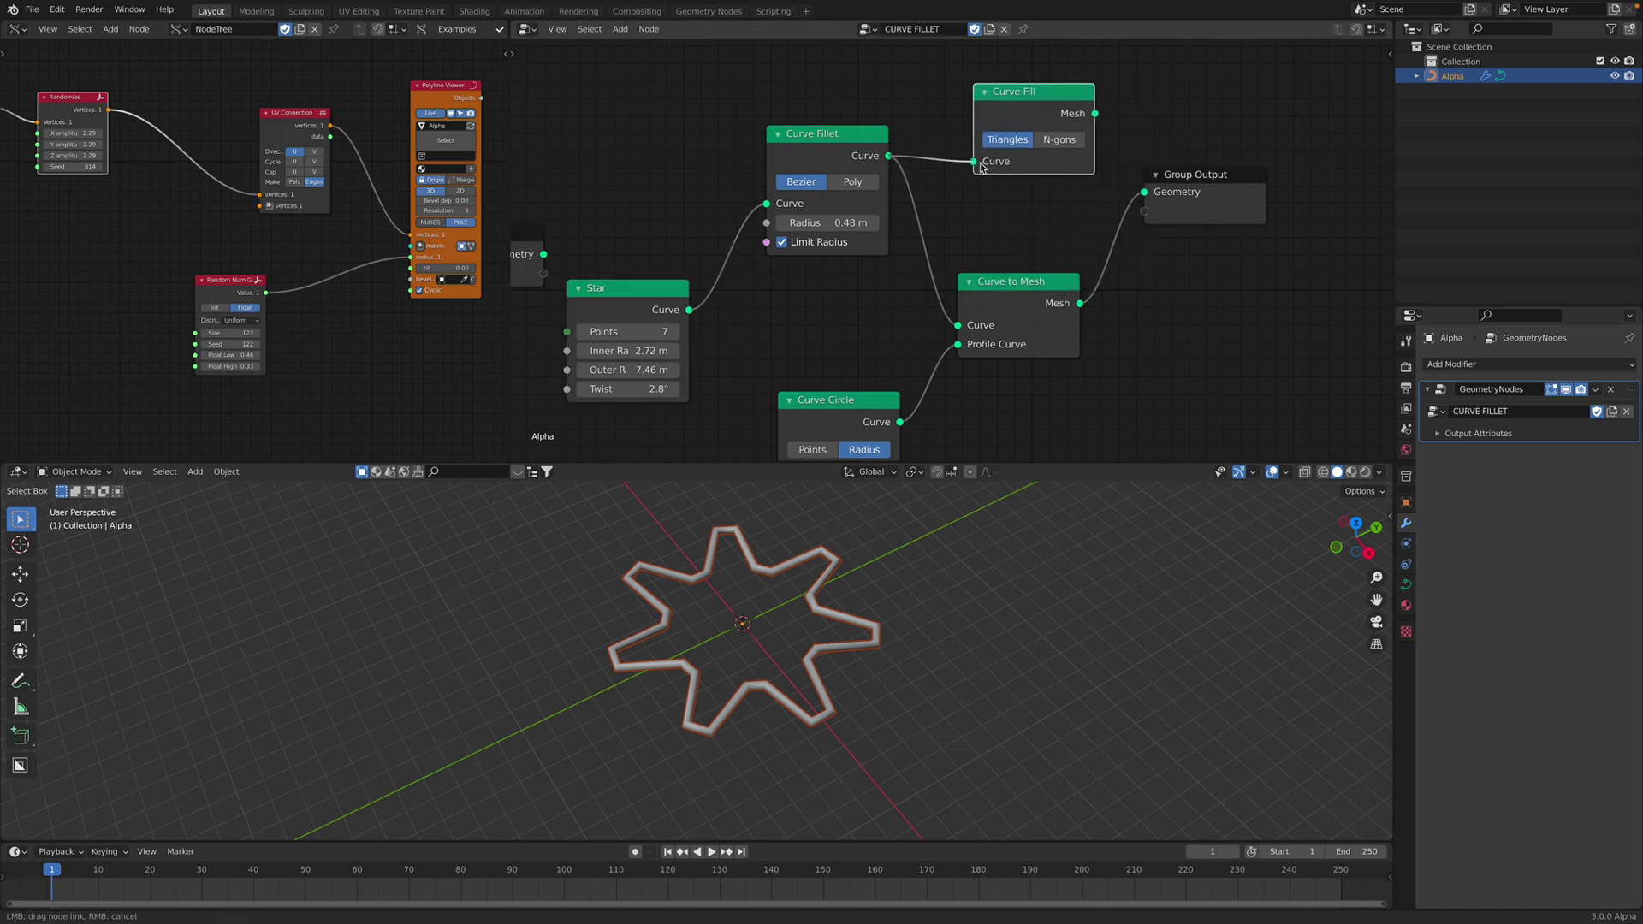
Link Curve Fillet's curve into Curve Fill, and Curve Fill's mesh to the Group Output's geometry.
left_click_drag(1148, 194, 1149, 194)
left_click_drag(1160, 206, 1176, 189)
middle_click_drag(925, 564, 761, 602)
scroll(798, 623, "up", 1)
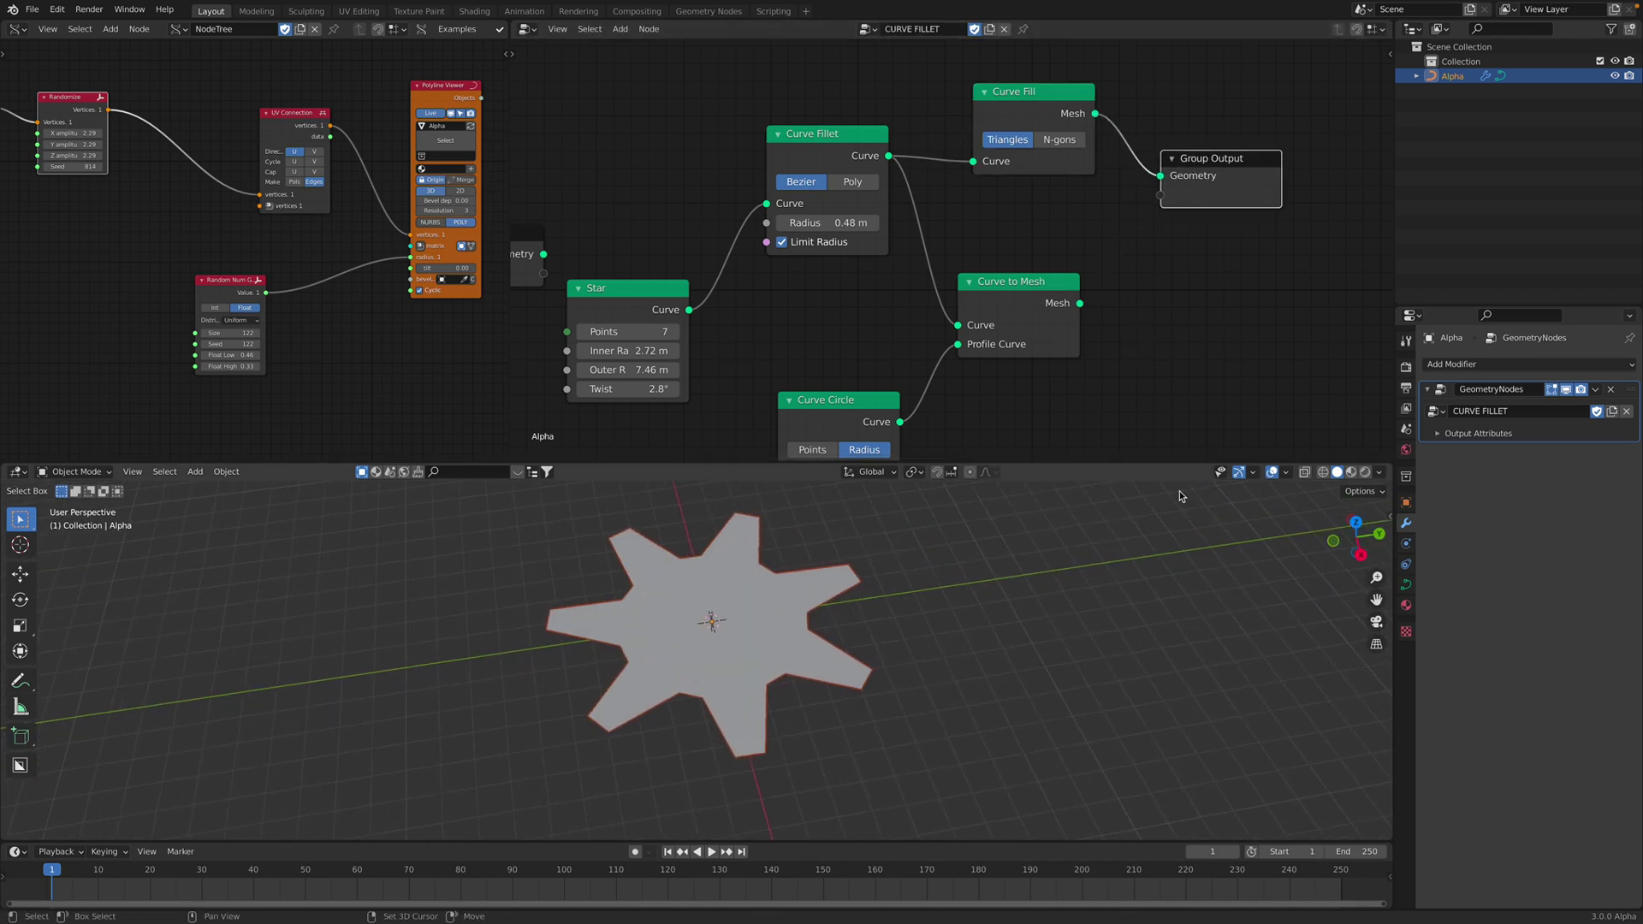
Try a Solidify modifier on the filled star, and remove it from the modifier stack.
left_click(1504, 366)
left_click(1377, 550)
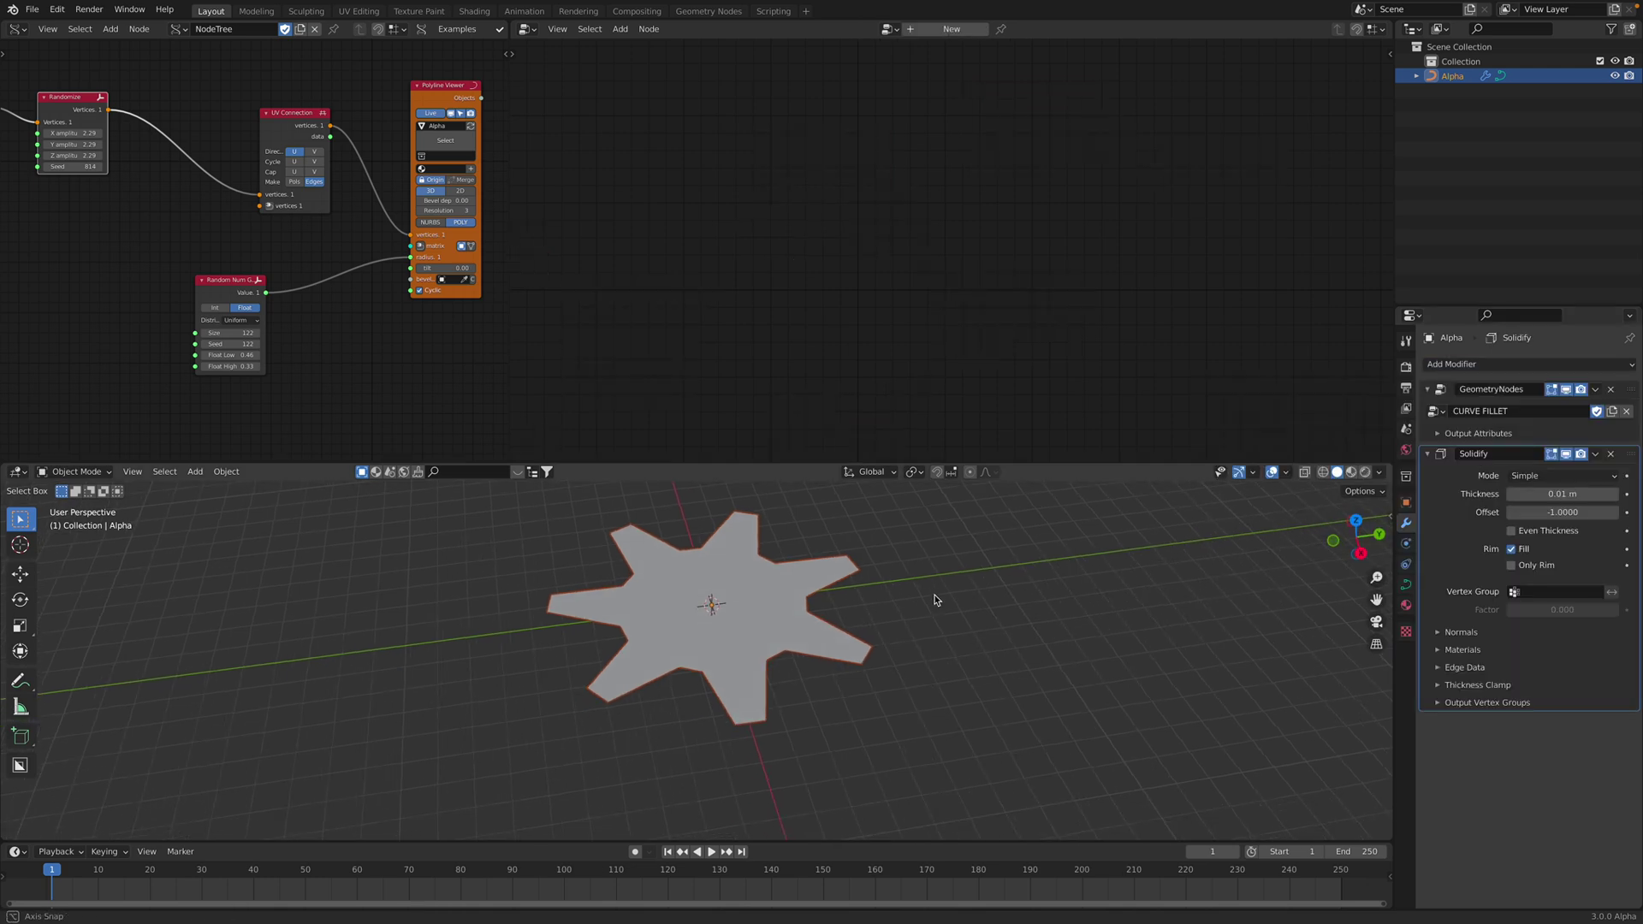
left_click(1610, 453)
Save the file and move Group Output farther from Curve Fill.
middle_click_drag(839, 585, 835, 598)
key("ctrl+s")
key("g")
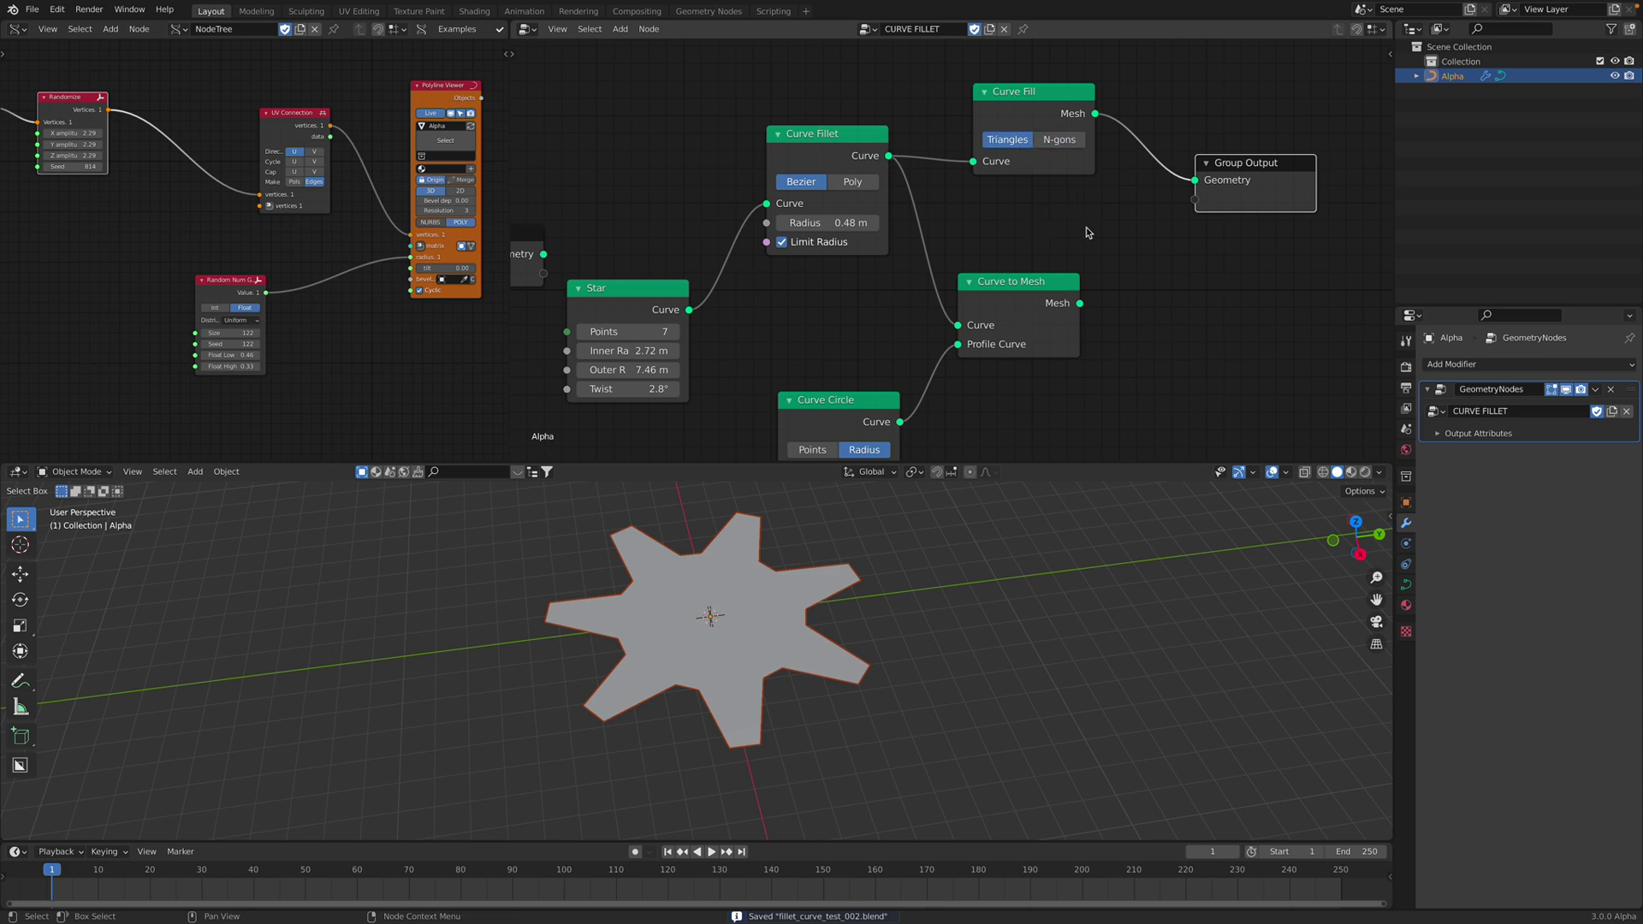
middle_click_drag(860, 535, 907, 513)
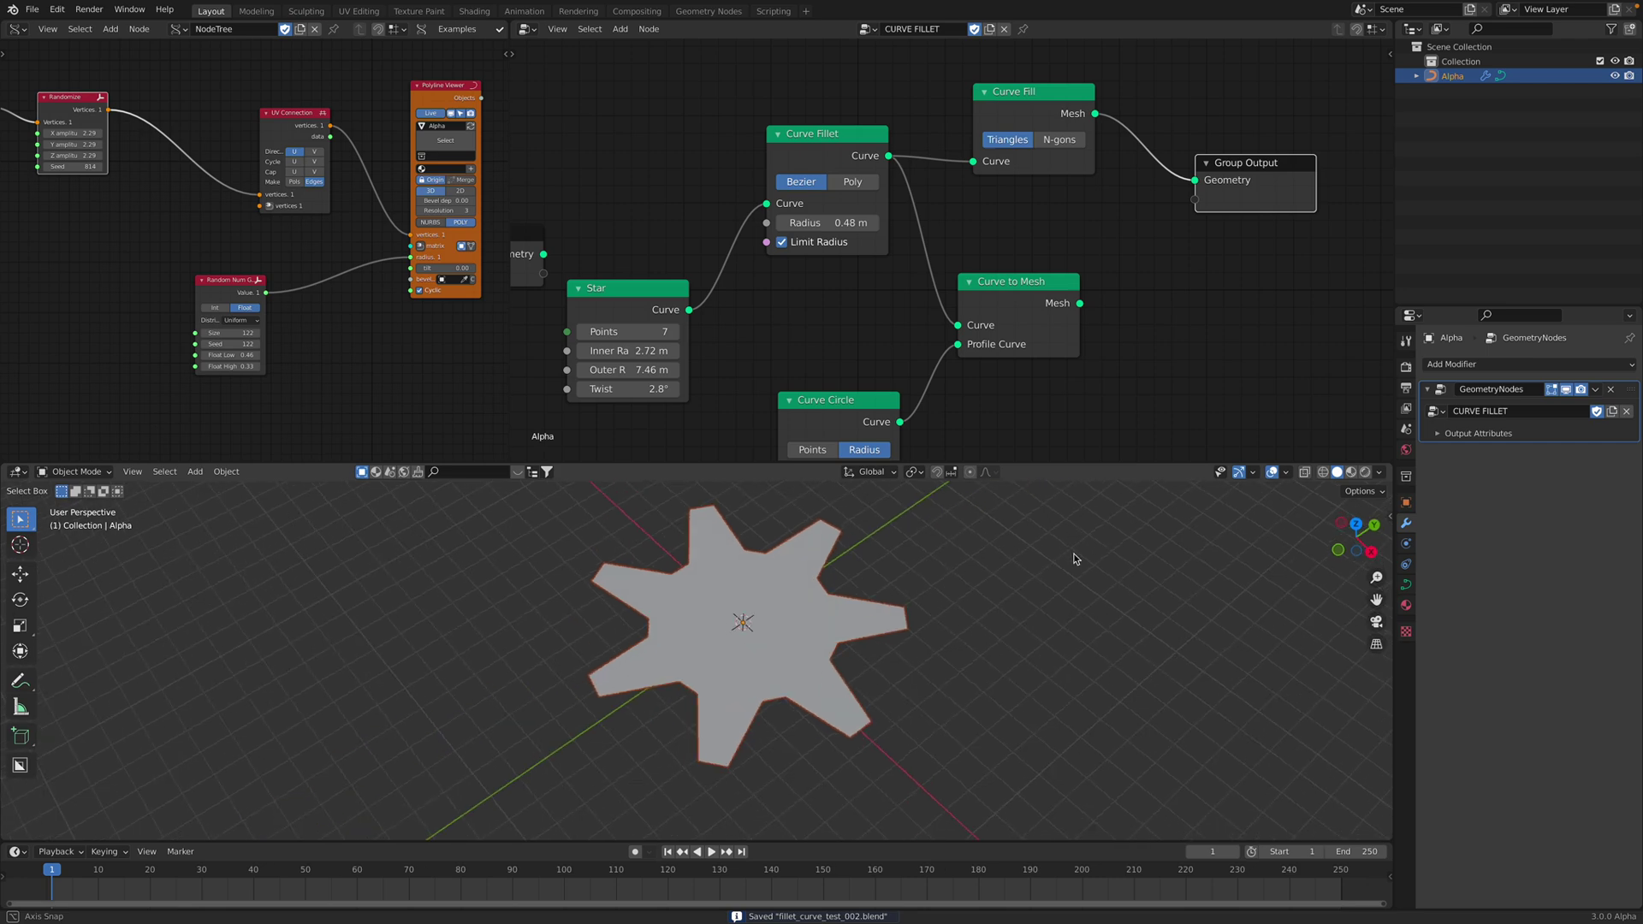
middle_click_drag(1076, 558, 953, 606)
Reposition Group Input and Star, and link Group Input's geometry to Curve Fillet's Curve input in place of the Star.
scroll(797, 347, "down", 3)
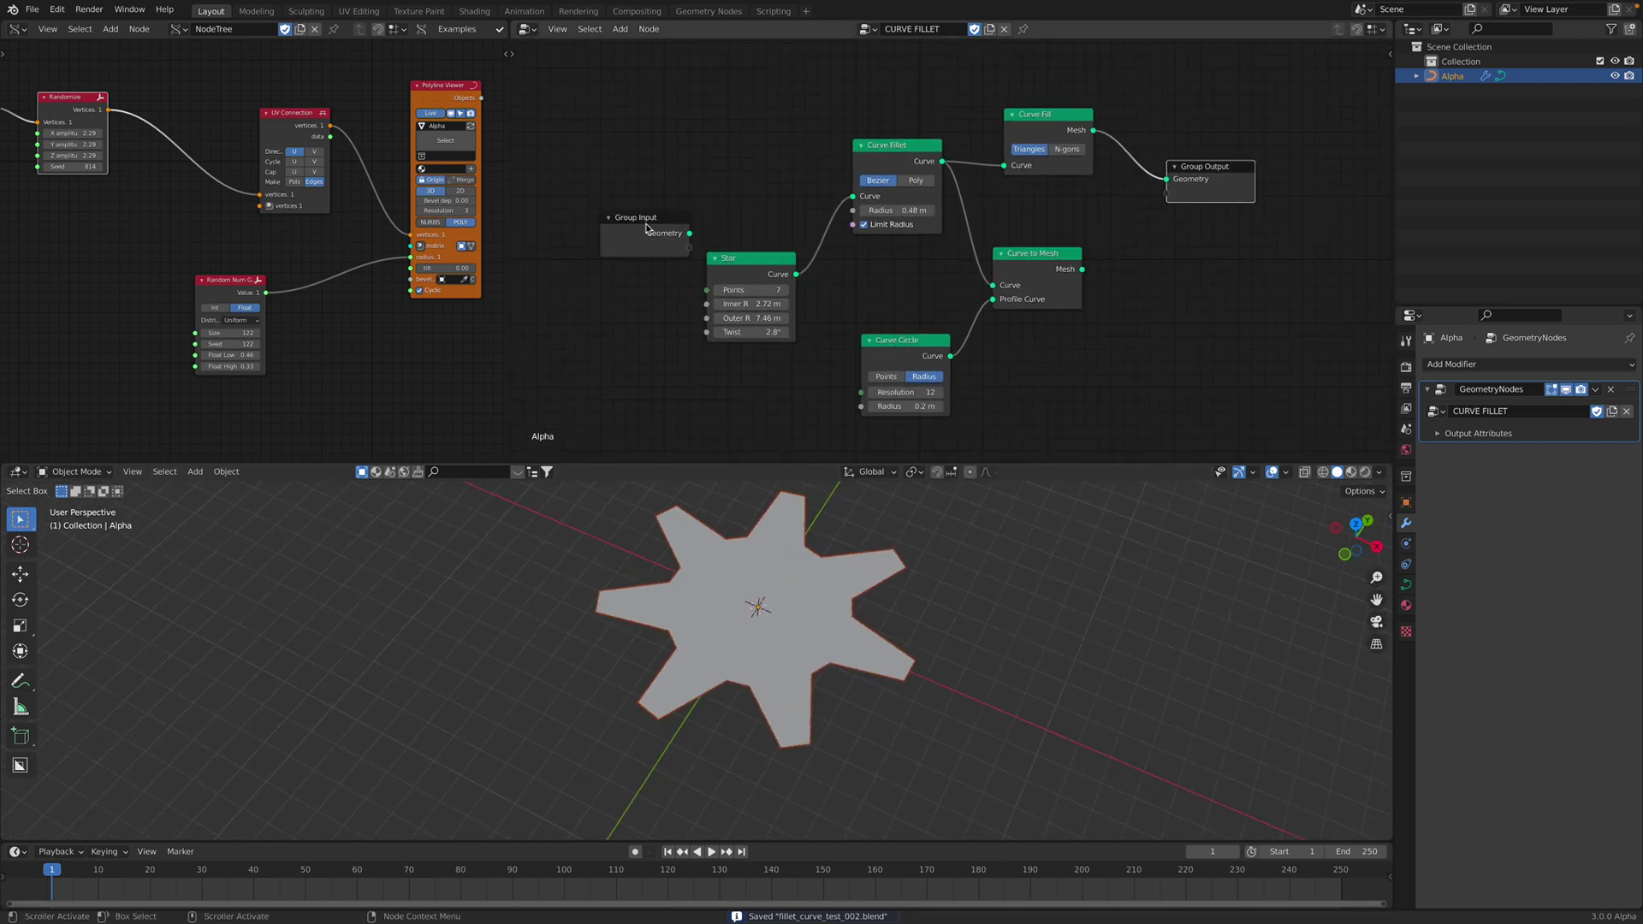
left_click_drag(646, 229, 640, 205)
left_click_drag(751, 250, 733, 247)
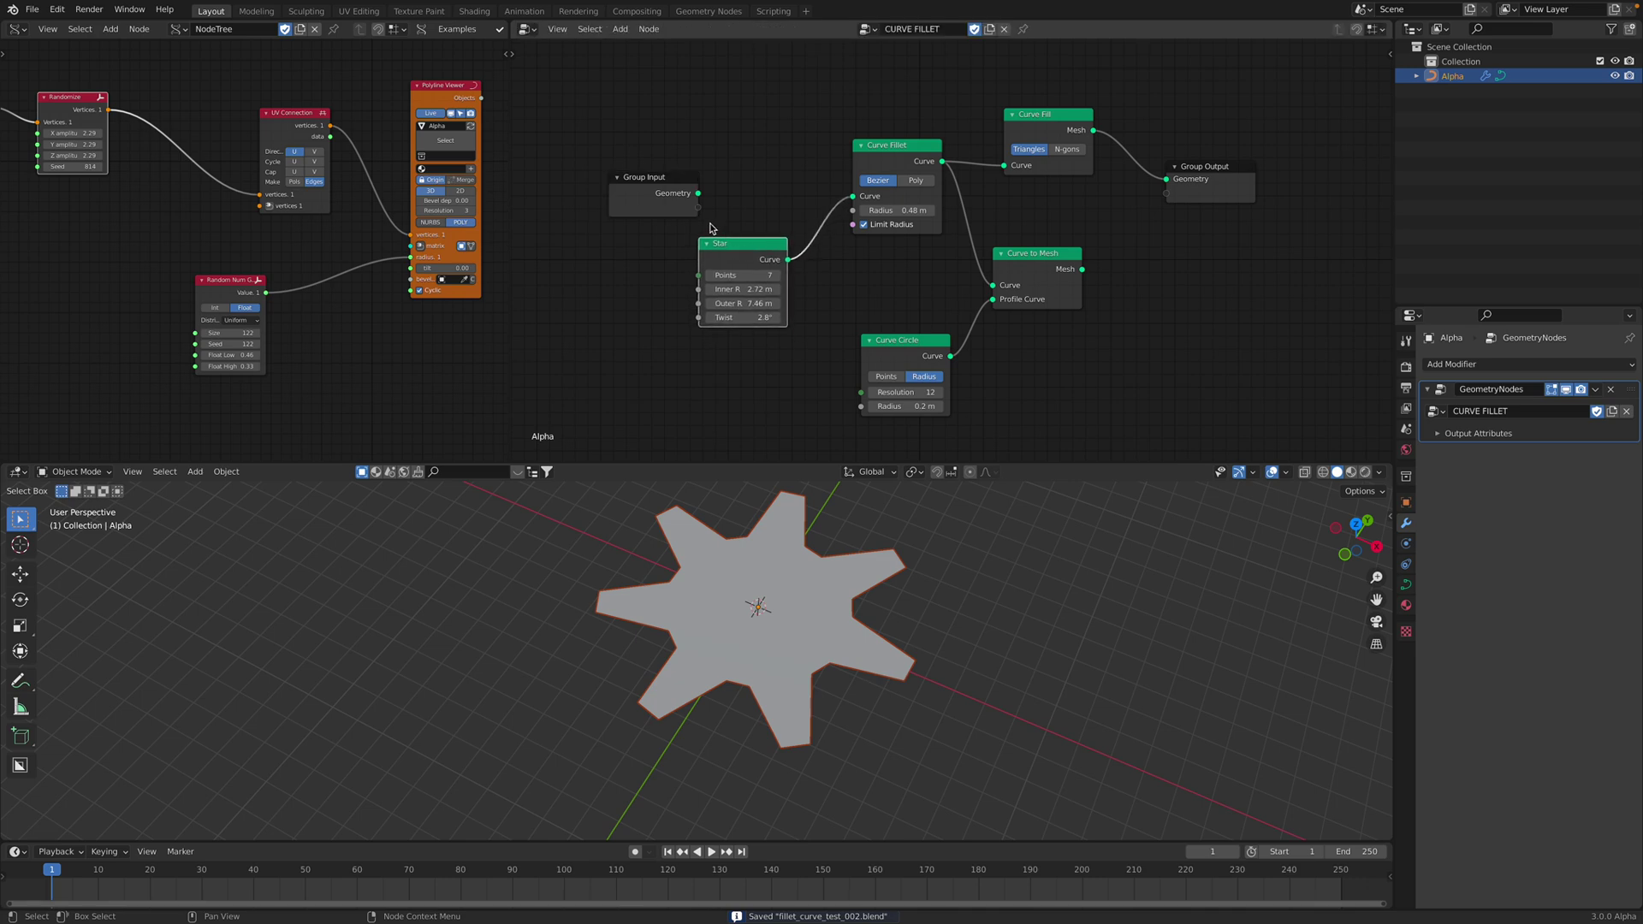
left_click_drag(667, 195, 854, 196)
mouse_move(828, 589)
middle_mouse_down()
mouse_move(820, 599)
mouse_move(833, 585)
middle_mouse_up()
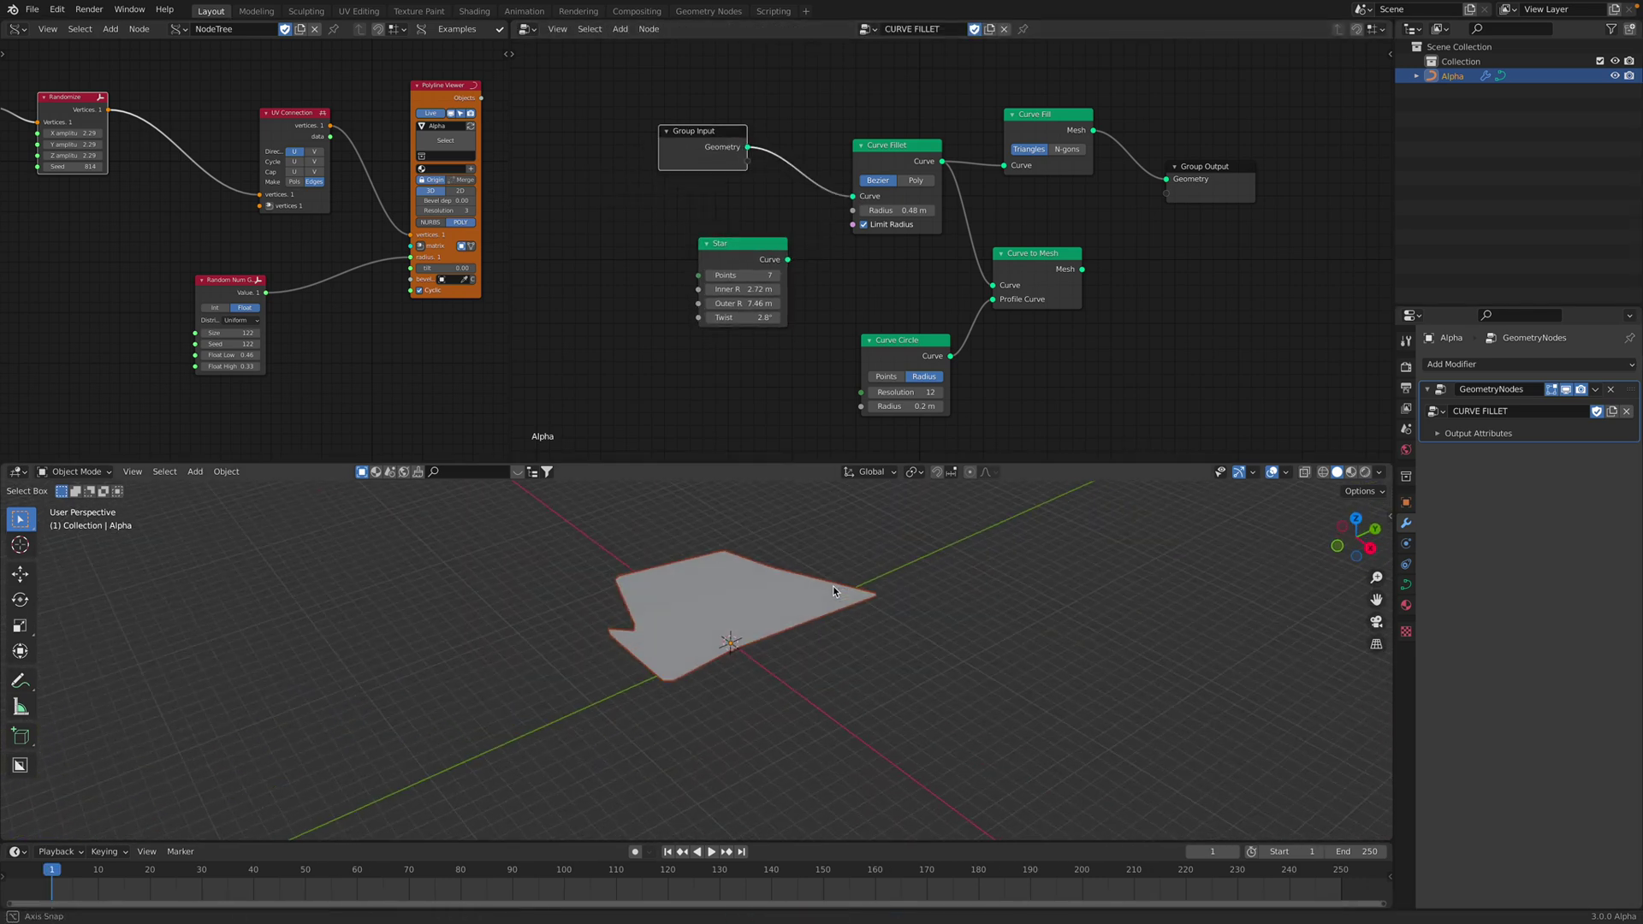
Compare the tube version by linking Curve to Mesh to Group Output, and restore the Curve Fill link.
left_click_drag(1084, 267, 1167, 179)
left_click_drag(1048, 115, 1049, 112)
middle_click_drag(844, 650, 858, 613)
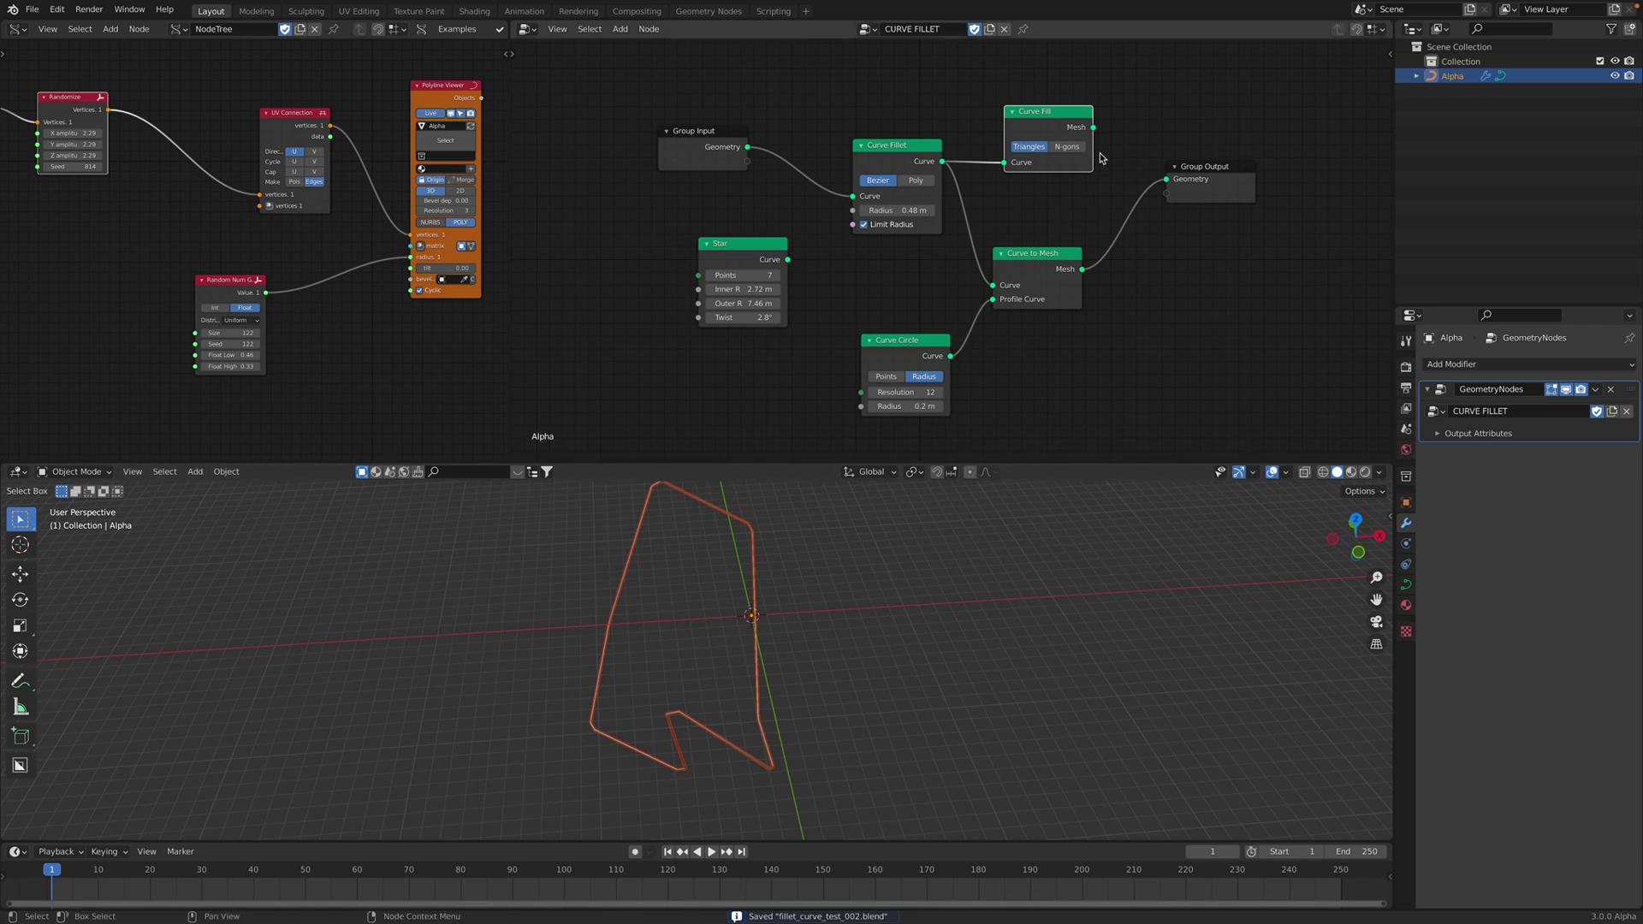
left_click_drag(1168, 184, 1167, 180)
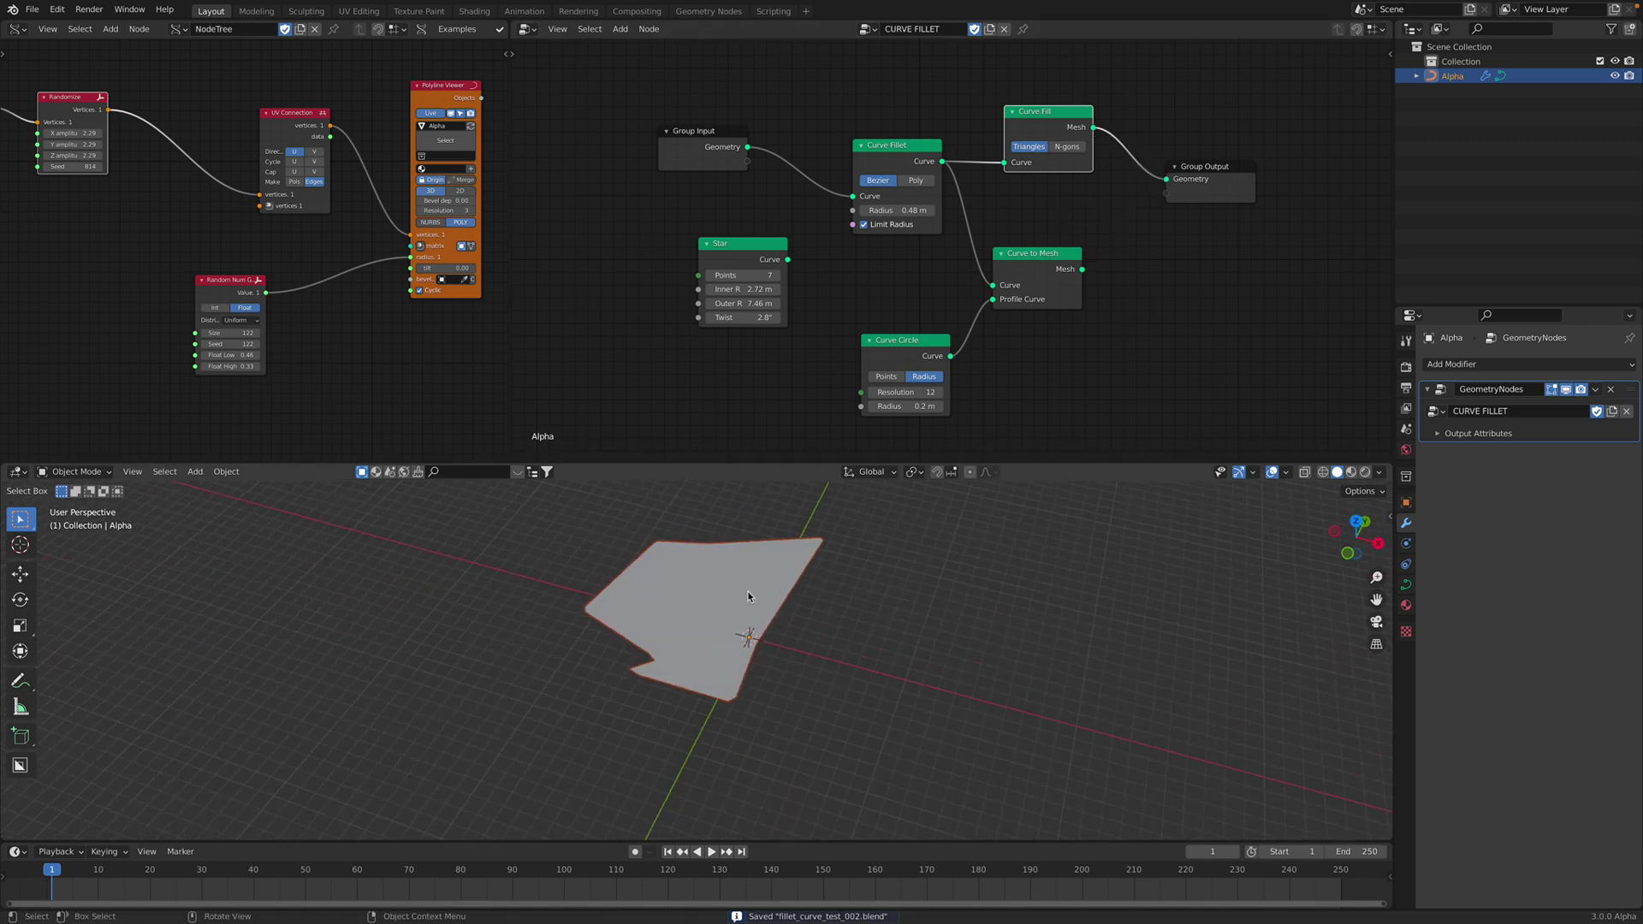
Set the Random Vector node's count to 36, seed to 1331 and scale to 13.22 in the Sverchok tree.
middle_click_drag(77, 159, 185, 210)
left_click_drag(179, 218, 206, 218)
left_click_drag(89, 183, 97, 203)
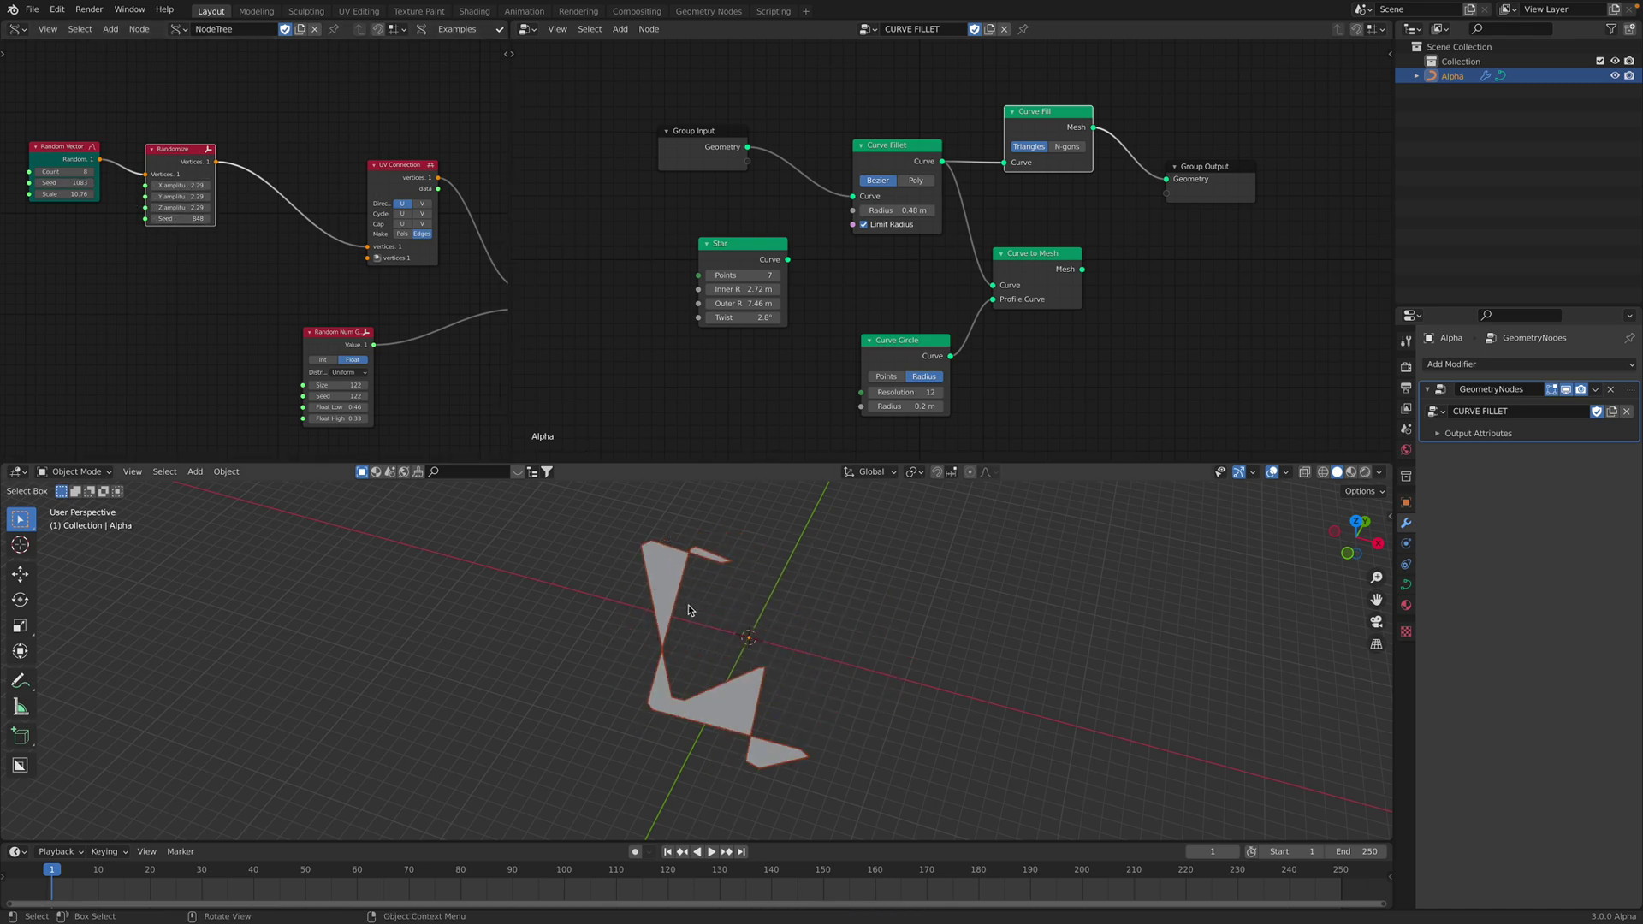
middle_click_drag(689, 608, 741, 599)
left_click_drag(64, 182, 94, 182)
middle_click_drag(597, 623, 612, 603)
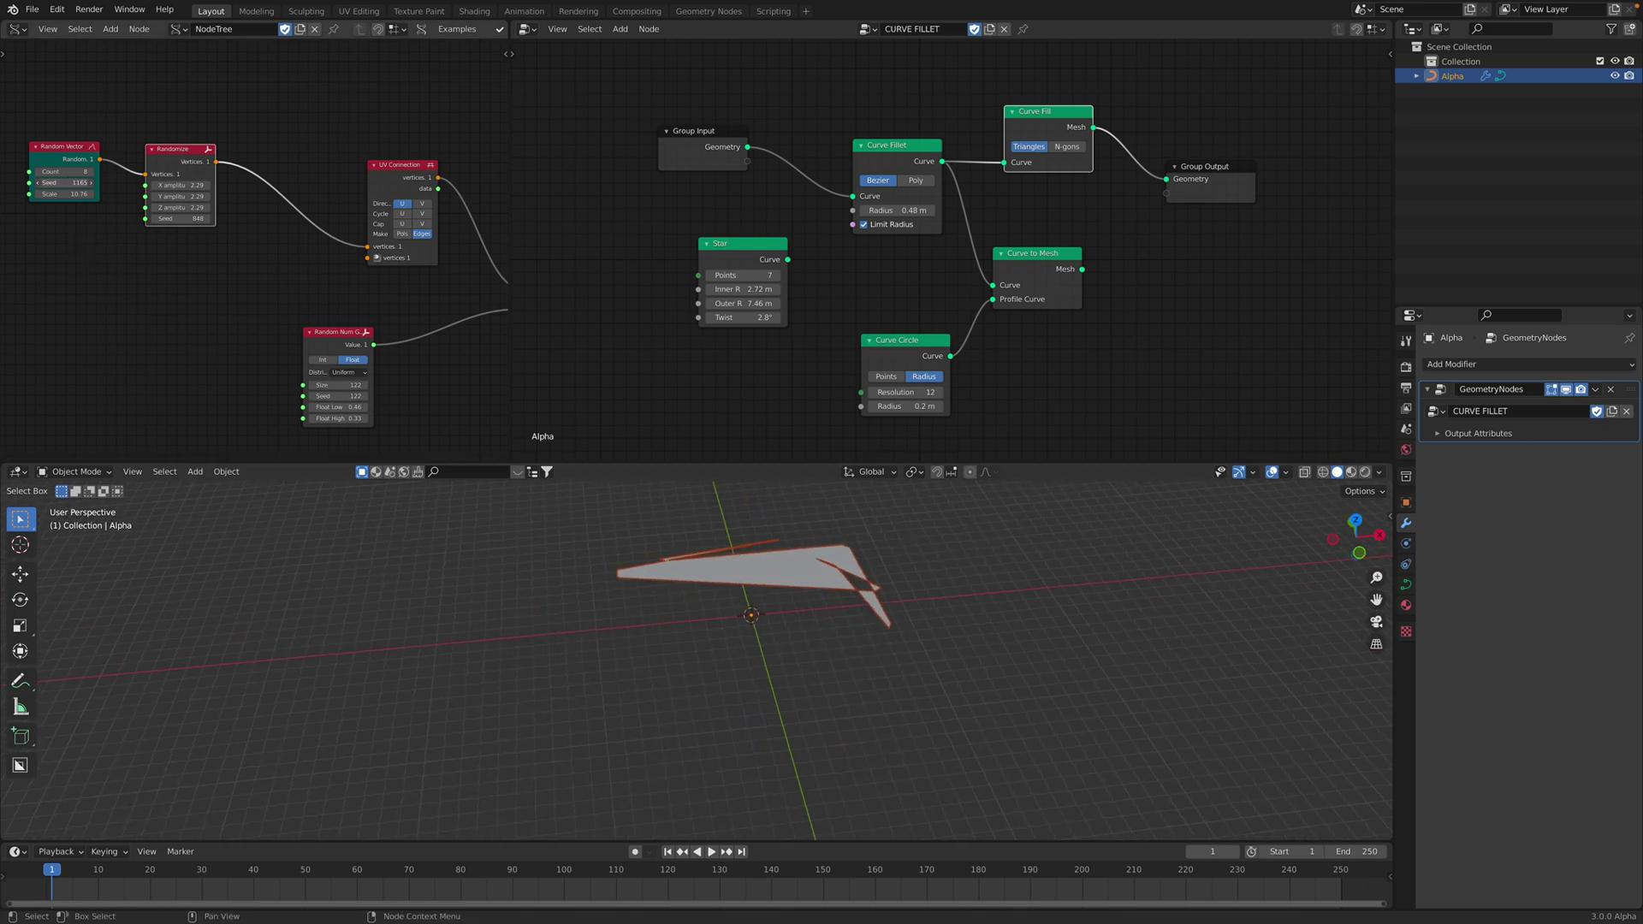
left_click_drag(66, 183, 110, 183)
middle_click_drag(581, 628, 470, 592)
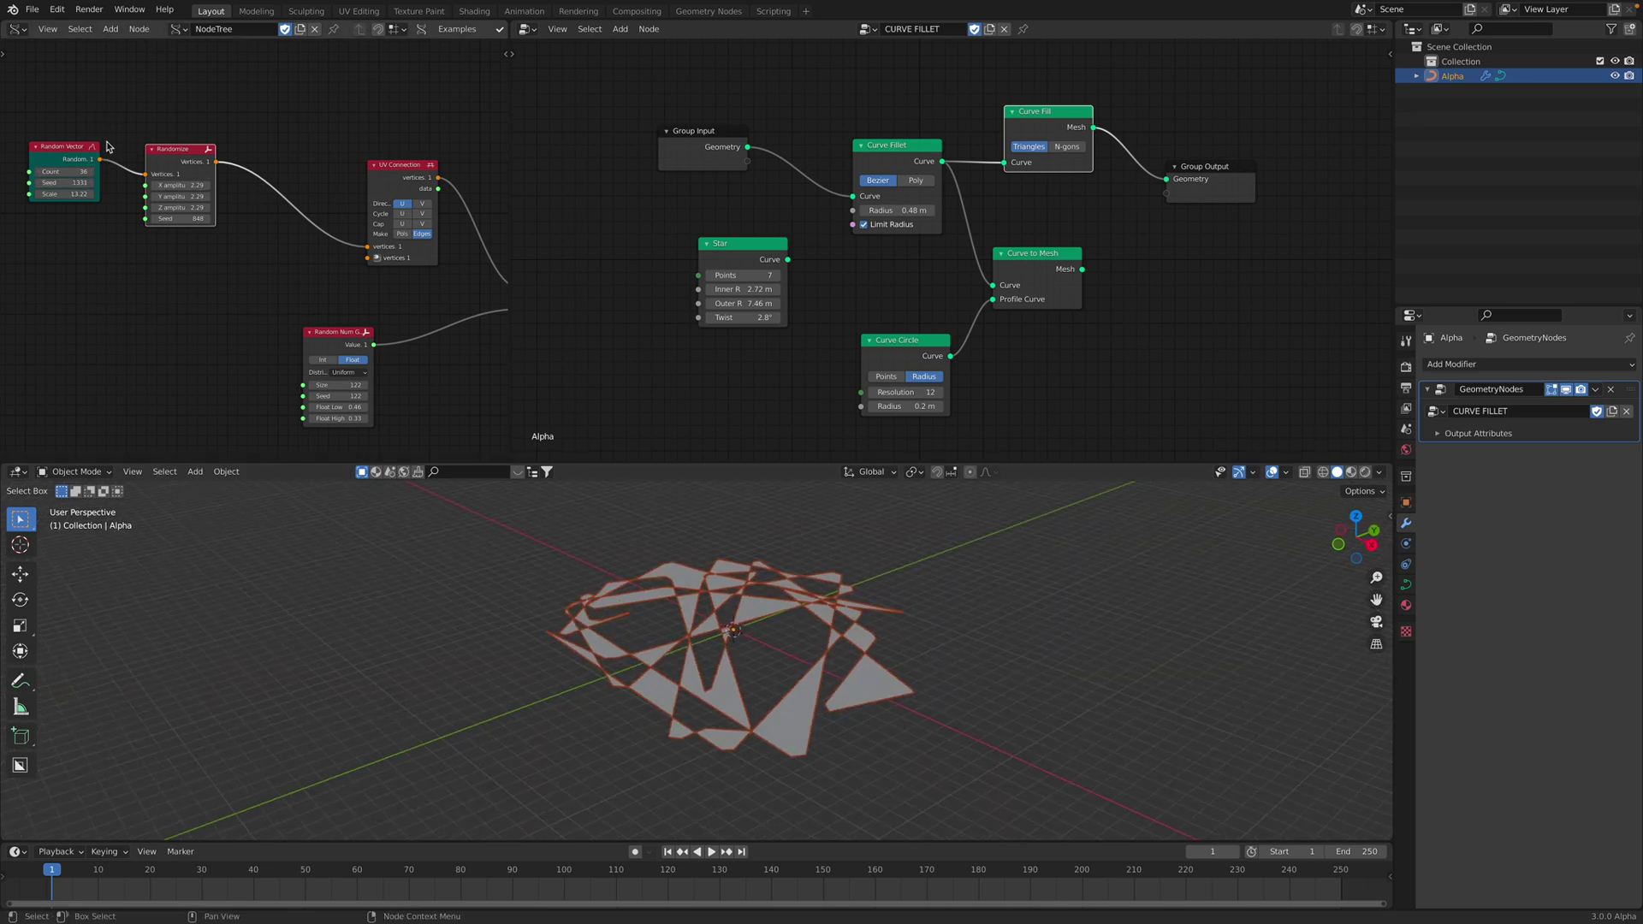
Move the Randomize node away from Random Vector and set its seed to 936.
left_click_drag(166, 155, 181, 171)
left_click_drag(220, 226, 245, 225)
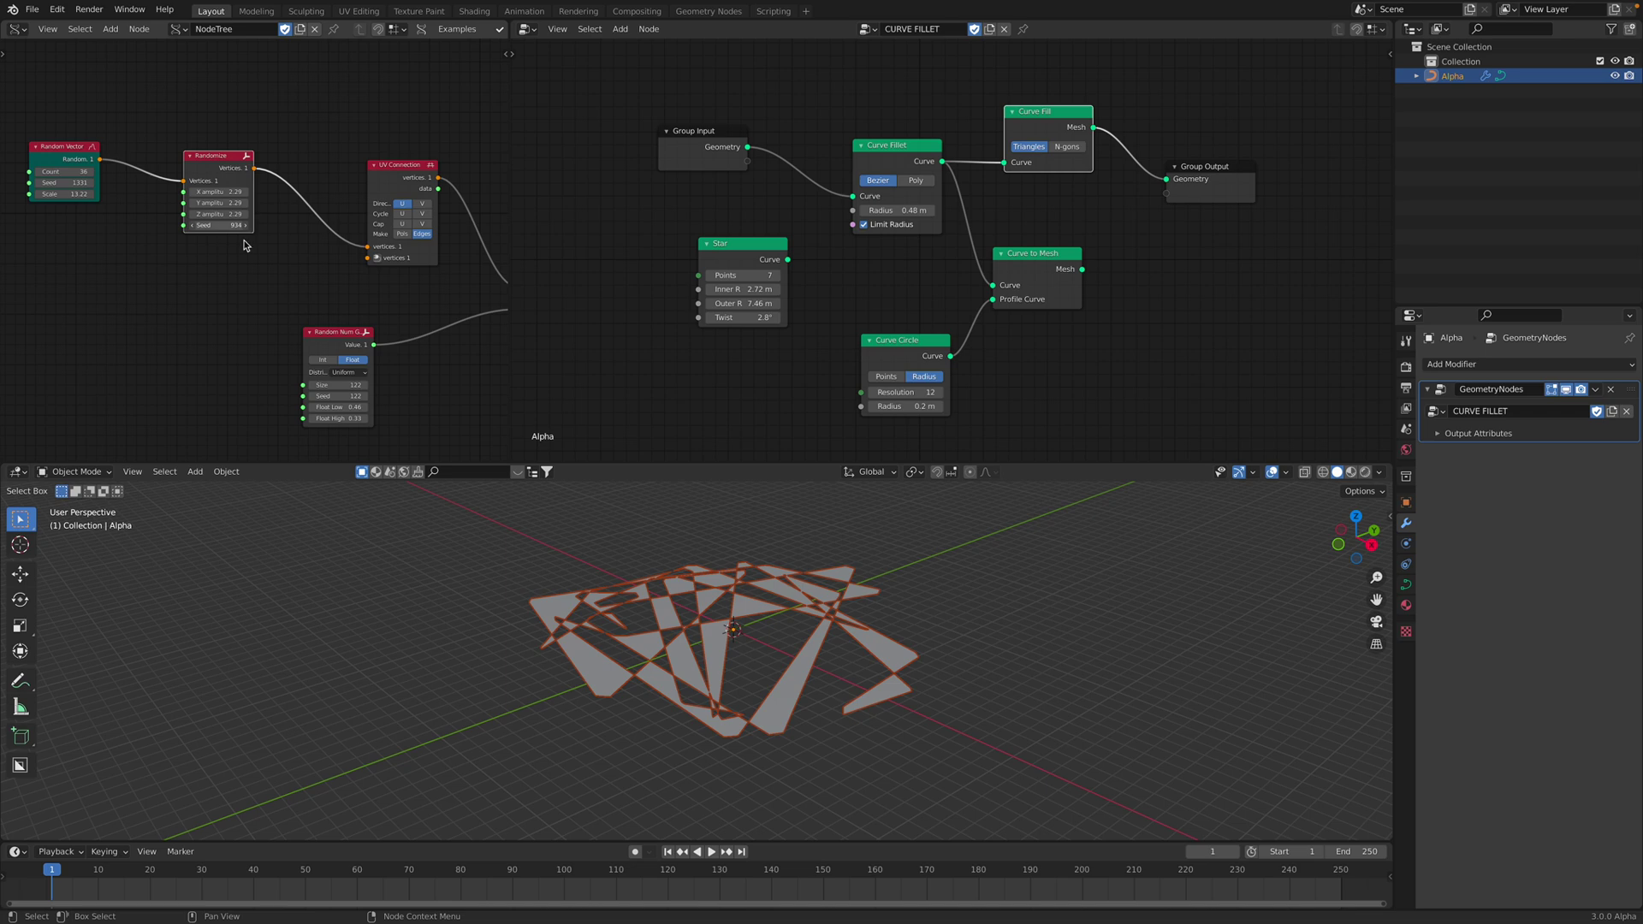
middle_click_drag(660, 578, 767, 612)
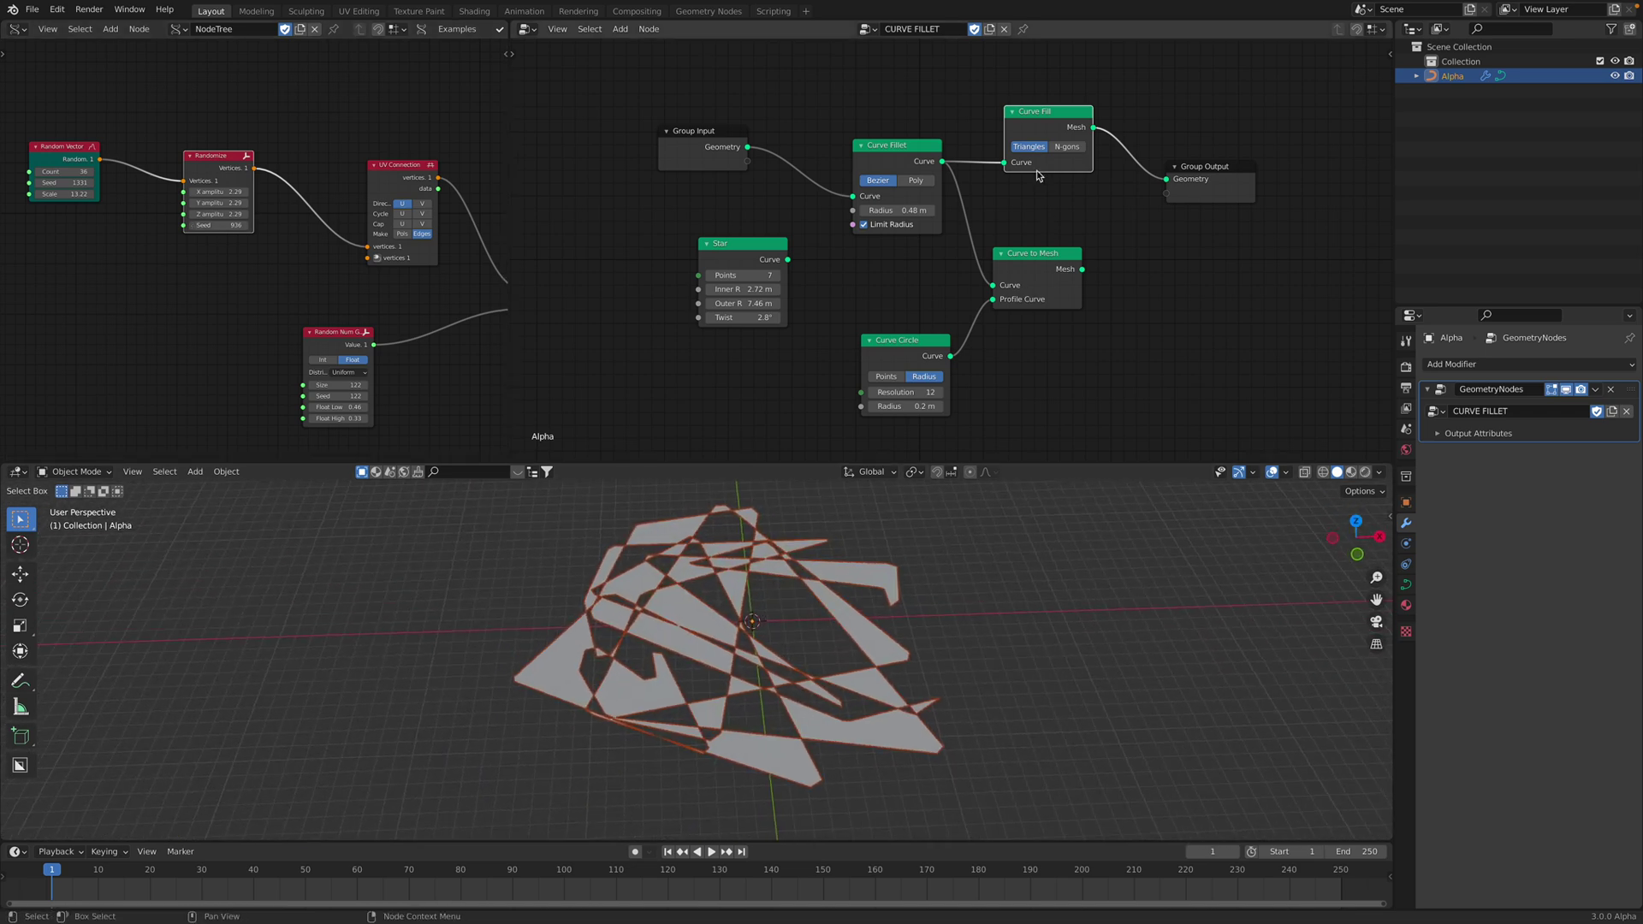
Move Curve Fill lower, and link Curve to Mesh's mesh to the Group Output's geometry.
left_click_drag(1042, 166, 1033, 189)
left_click_drag(1052, 131, 1046, 140)
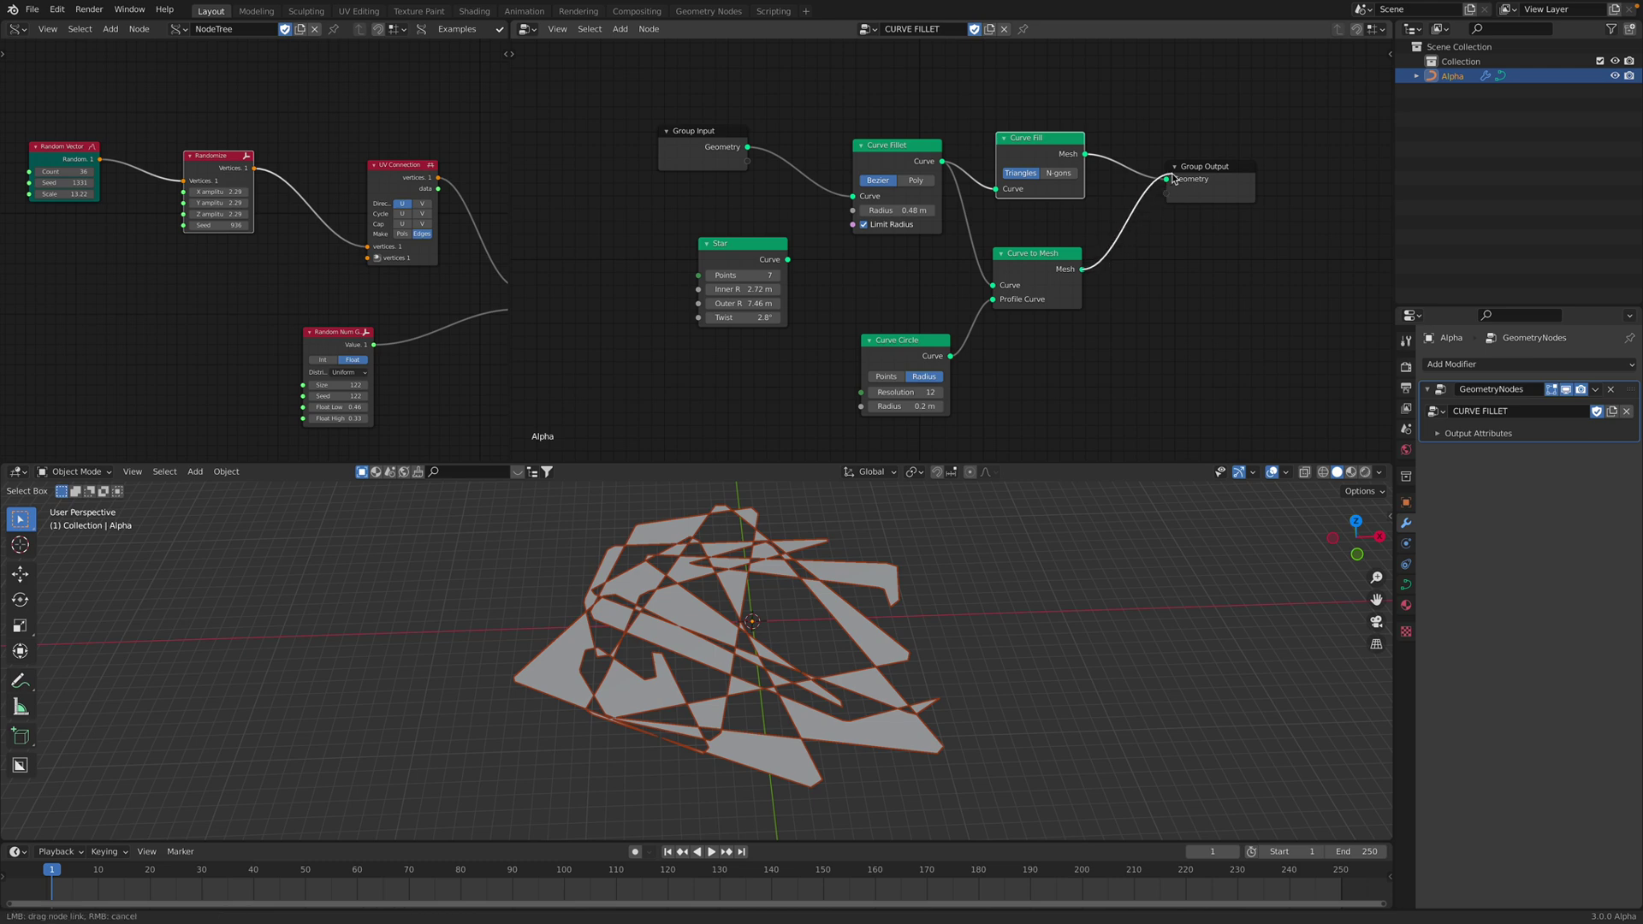
left_click_drag(1174, 178, 1171, 182)
left_click_drag(1083, 269, 1169, 180)
Move Group Output closer to Curve to Mesh and save the file.
left_click_drag(1196, 188, 1151, 245)
middle_click_drag(807, 655, 871, 629)
key("ctrl+s")
Widen the Sverchok node editor by narrowing the CURVE FILLET editor, bringing its Polyline Viewer into view.
scroll(426, 313, "up", 1)
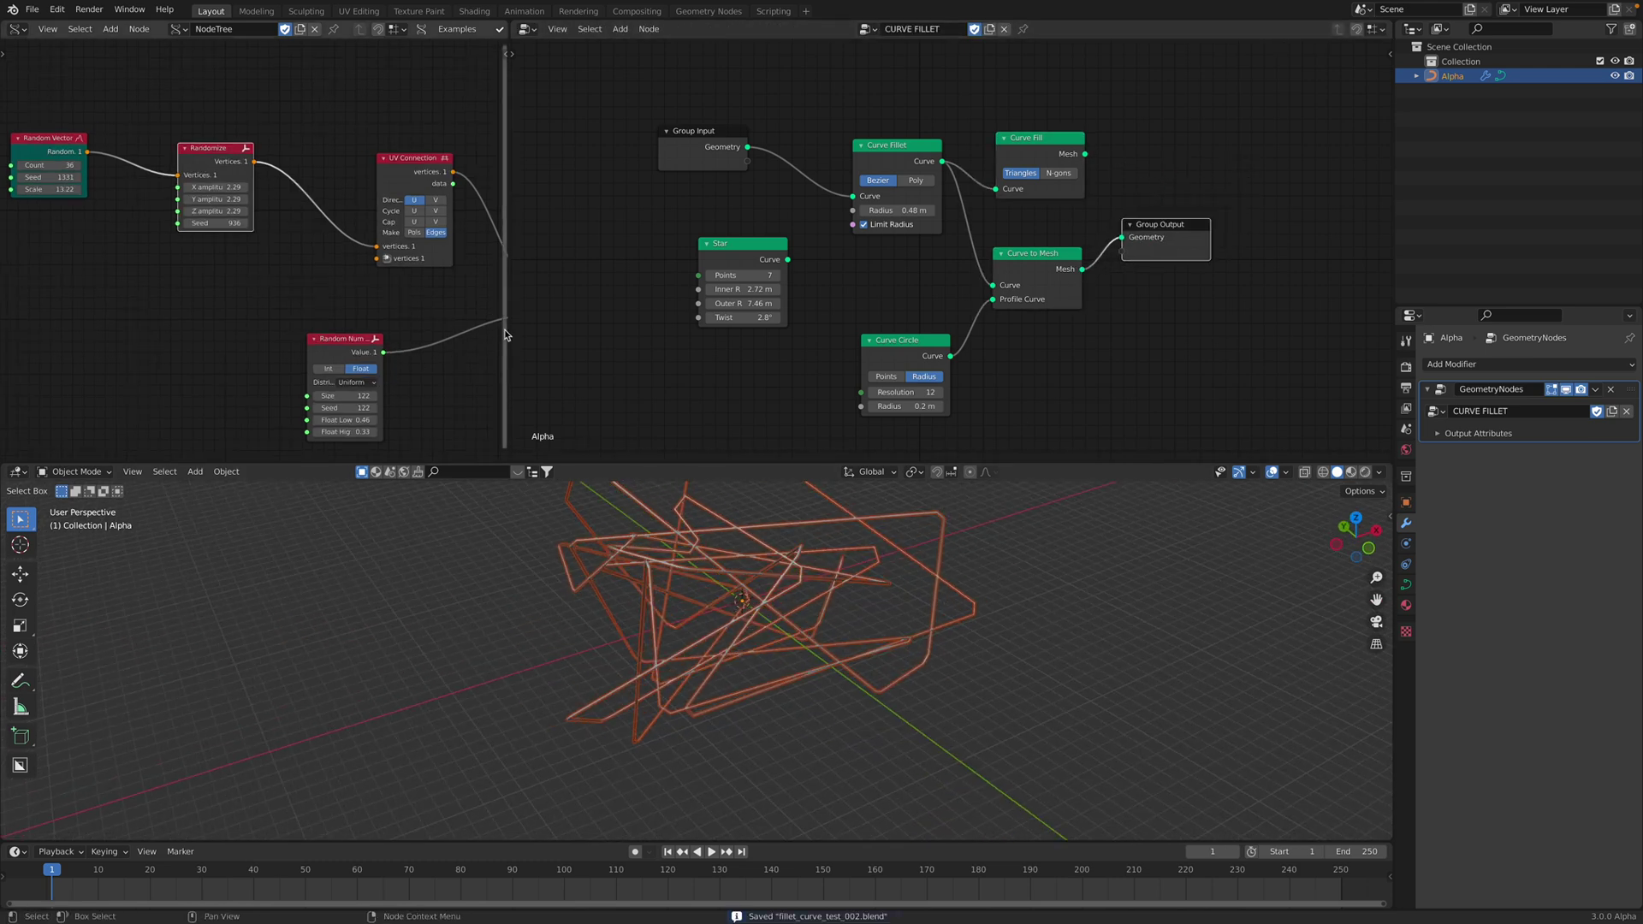
left_click_drag(508, 335, 733, 342)
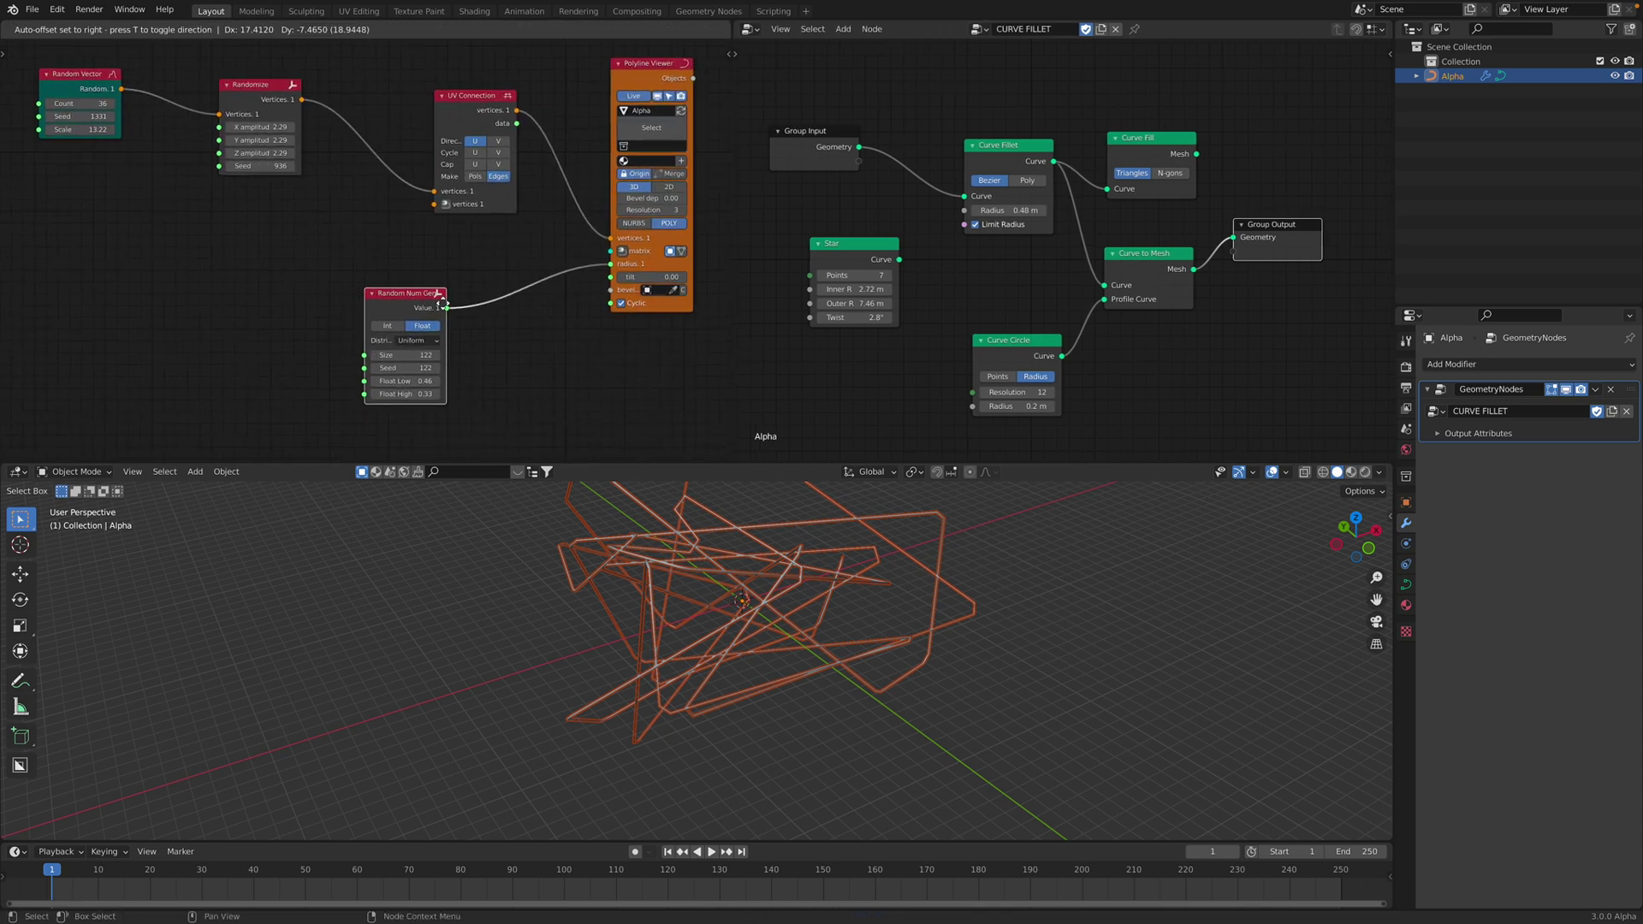
Delete the Random Num Gen node and set the Polyline Viewer's radius to 1.87.
left_click_drag(442, 304, 467, 299)
key("x")
left_click_drag(640, 265, 770, 265)
Set the Curve Circle's radius to 0.22 m to thicken the tubes.
mouse_move(1017, 406)
left_mouse_down()
mouse_move(1045, 406)
mouse_move(1026, 406)
left_mouse_up()
middle_click_drag(359, 245, 367, 279)
left_click_drag(1017, 406, 1007, 406)
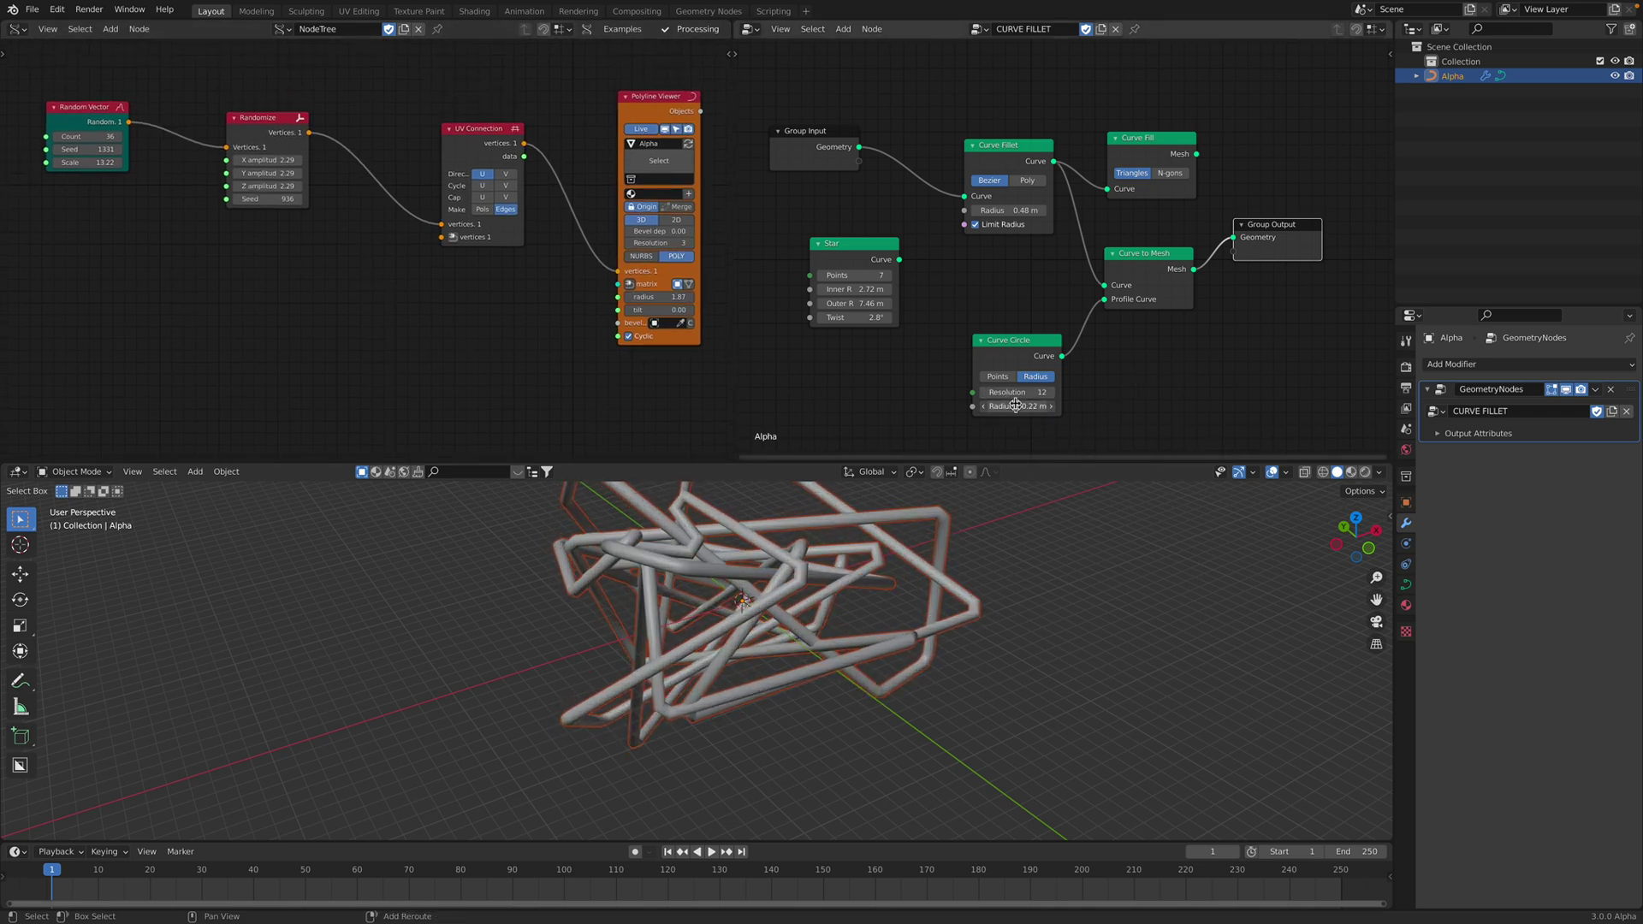
Switch Curve Fillet to Poly mode with a radius of 0.64 m and save the file.
left_click(1027, 180)
left_click_drag(1010, 219, 1039, 218)
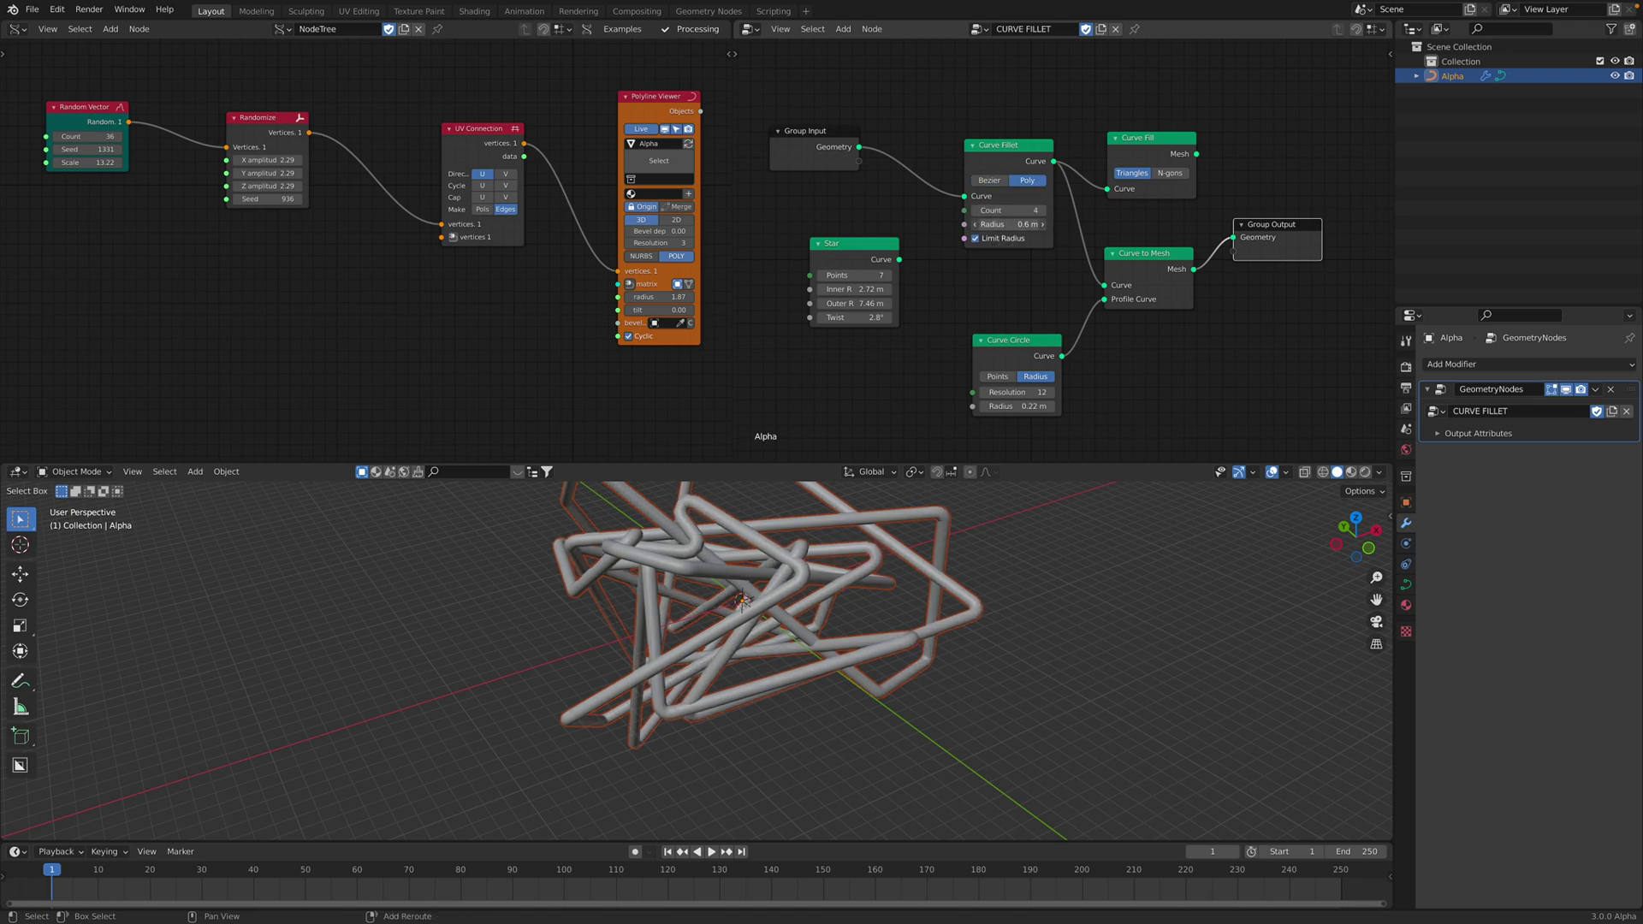
middle_click_drag(866, 557, 920, 603)
key("ctrl+s")
Add a Hilbert3d node to the Sverchok tree and place it below the Randomize node.
middle_click_drag(89, 228, 164, 243)
key("shift+a")
left_click(177, 291)
type("hilbe")
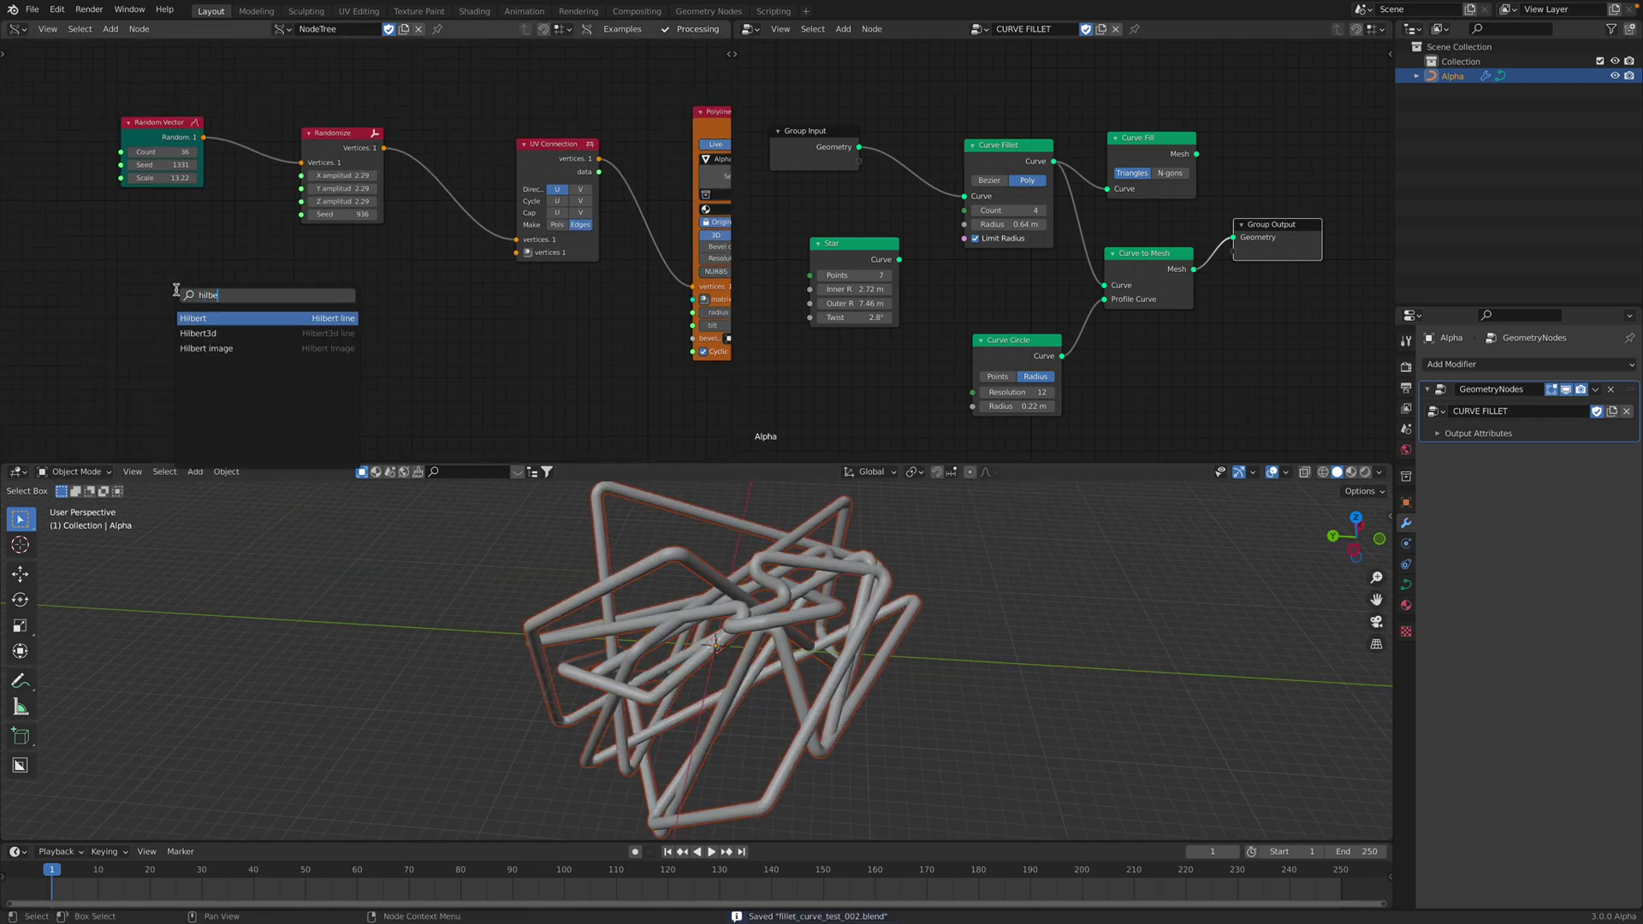
key("Down")
key("Return")
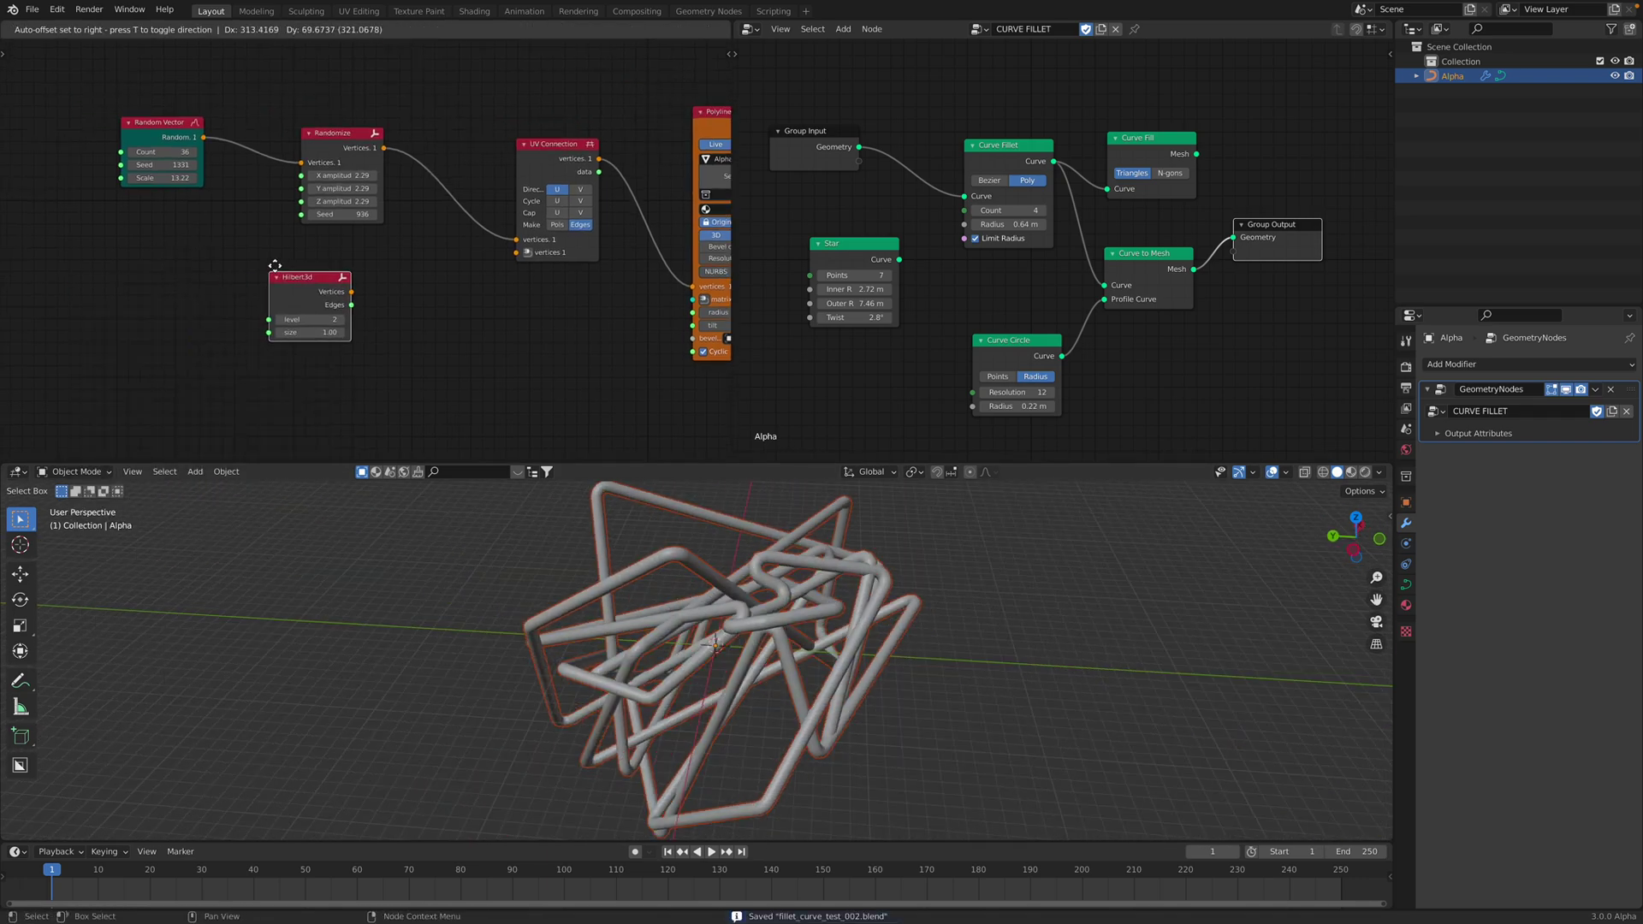
left_click(272, 265)
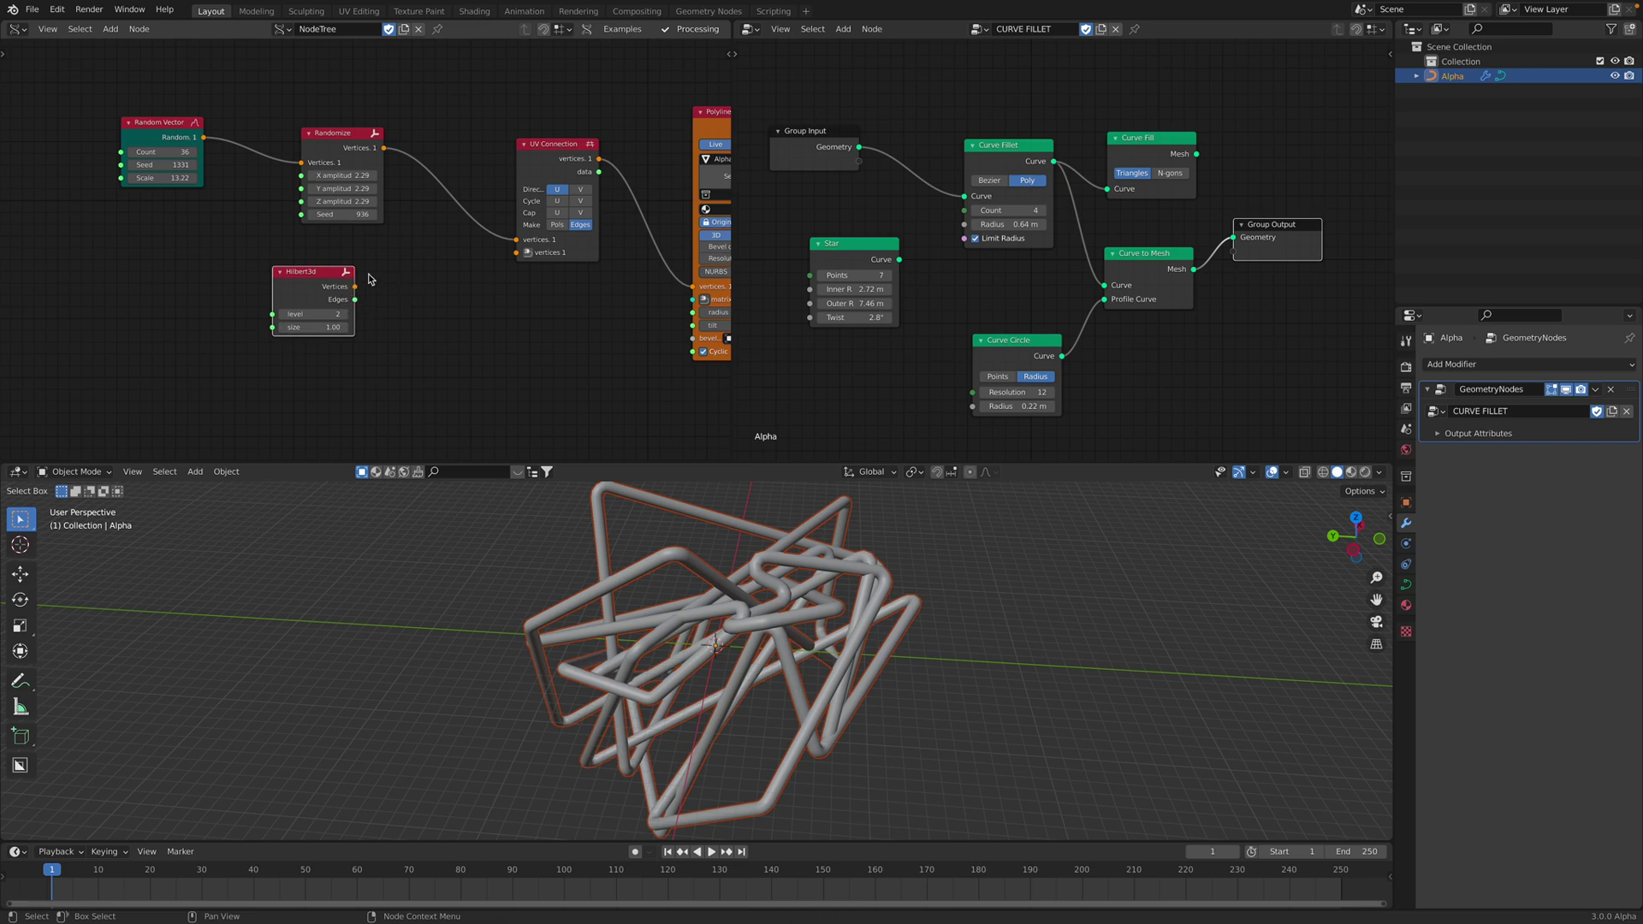
Link Hilbert3d's vertices to UV Connection in place of Randomize, and set the Curve Circle's radius to 0.02 m.
left_click_drag(355, 286, 516, 239)
middle_click_drag(763, 649, 690, 664)
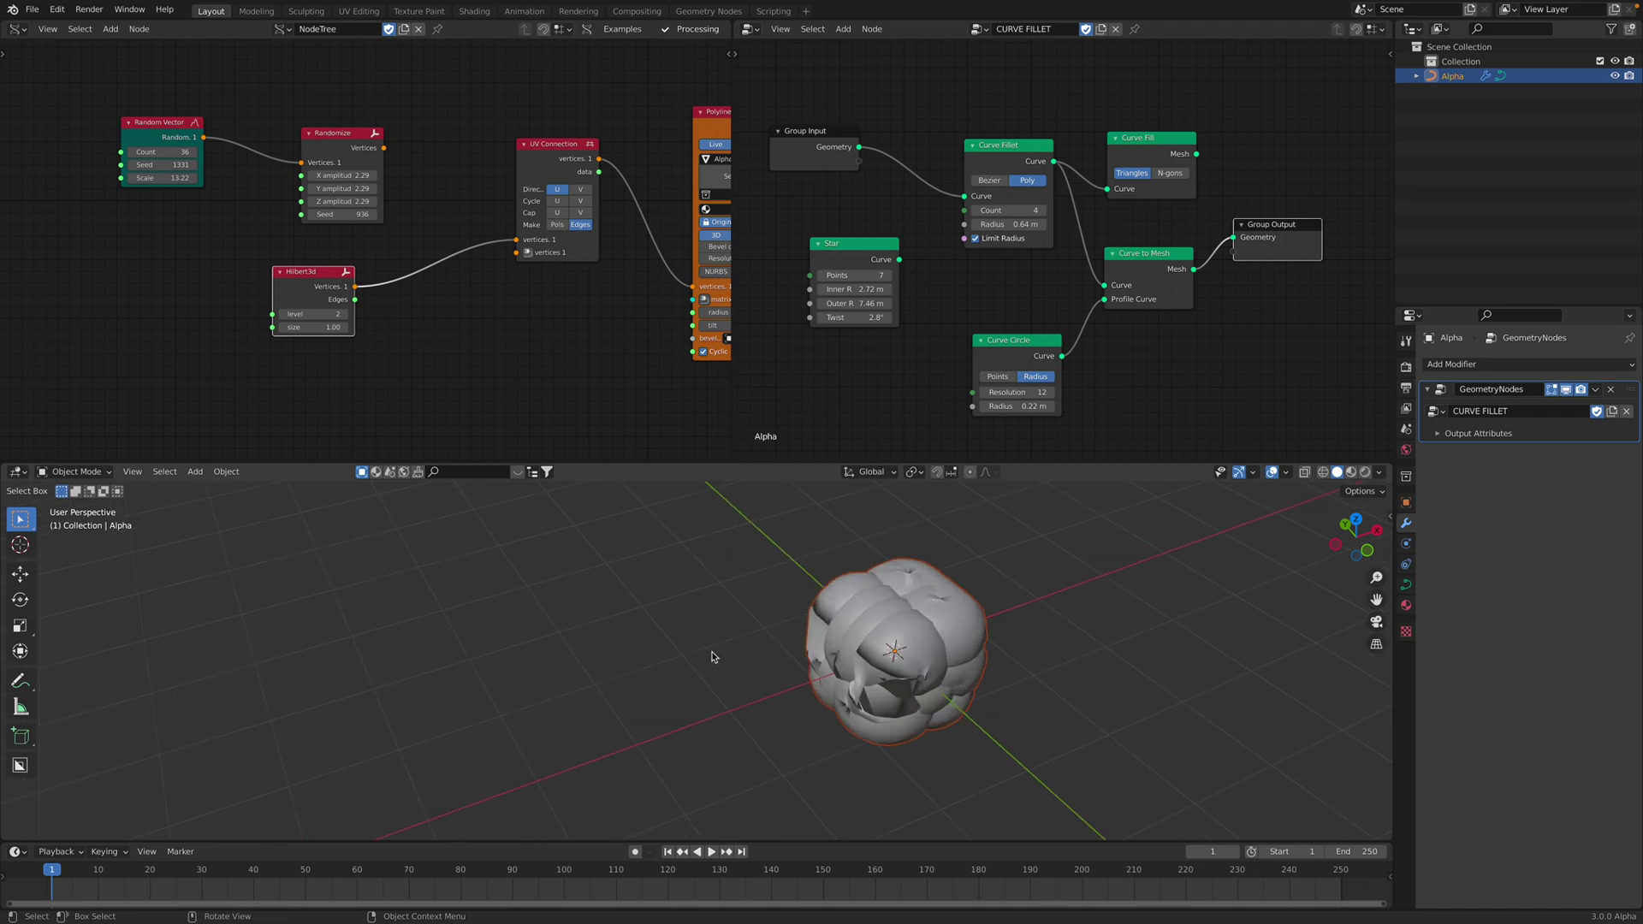
left_click_drag(1023, 405, 975, 406)
scroll(884, 642, "up", 5)
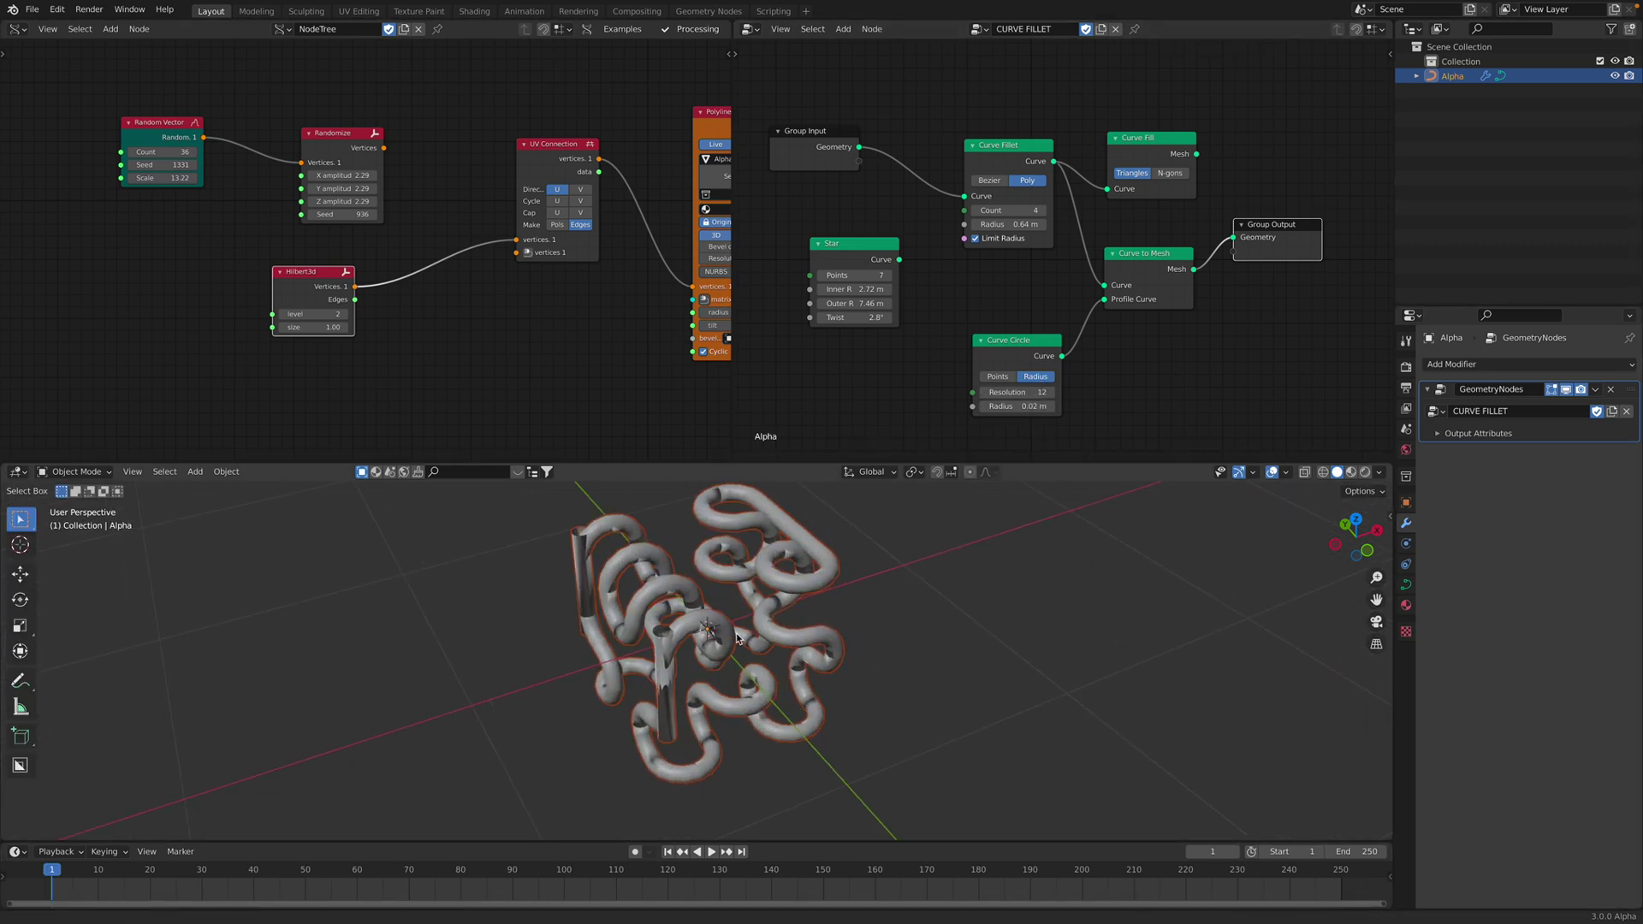
Undo a trial change of Hilbert3d's size, and set the Curve Fillet radius to 0.1 m.
middle_click_drag(556, 667, 591, 638)
left_click_drag(320, 329, 307, 329)
key("ctrl+z")
mouse_move(1027, 225)
left_mouse_down()
mouse_move(975, 225)
mouse_move(999, 224)
left_mouse_up()
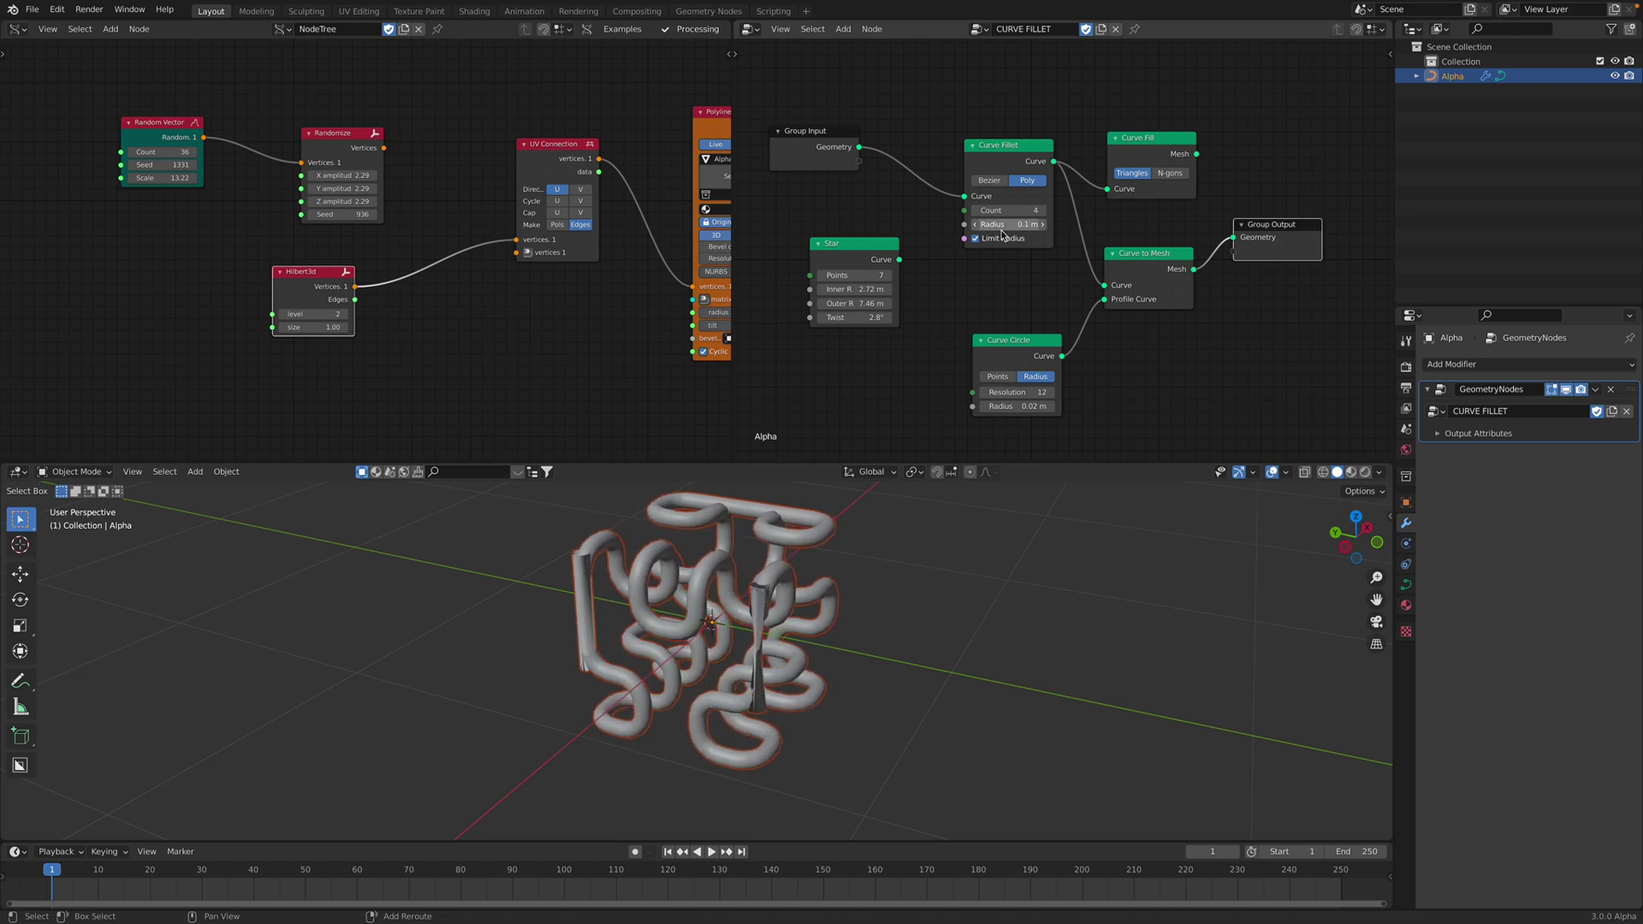
Turn the Polyline Viewer's Cyclic option off and on again to compare the open and closed curve.
middle_click_drag(680, 363, 409, 341)
scroll(409, 342, "up", 1)
left_click(443, 345)
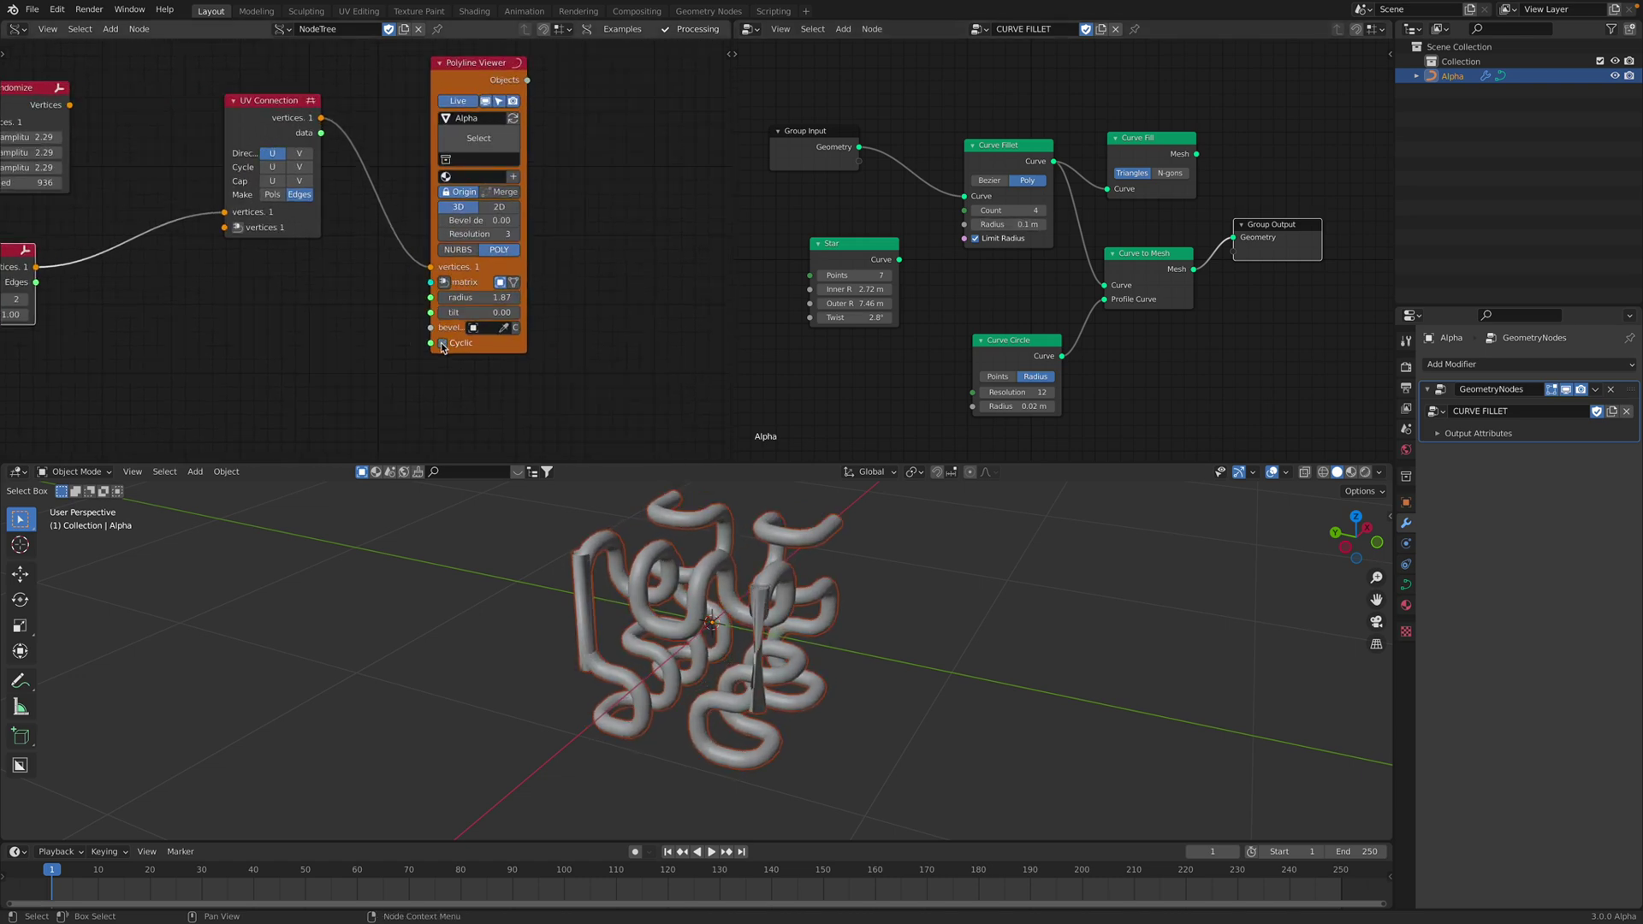
middle_click_drag(480, 561, 436, 550)
left_click(455, 344)
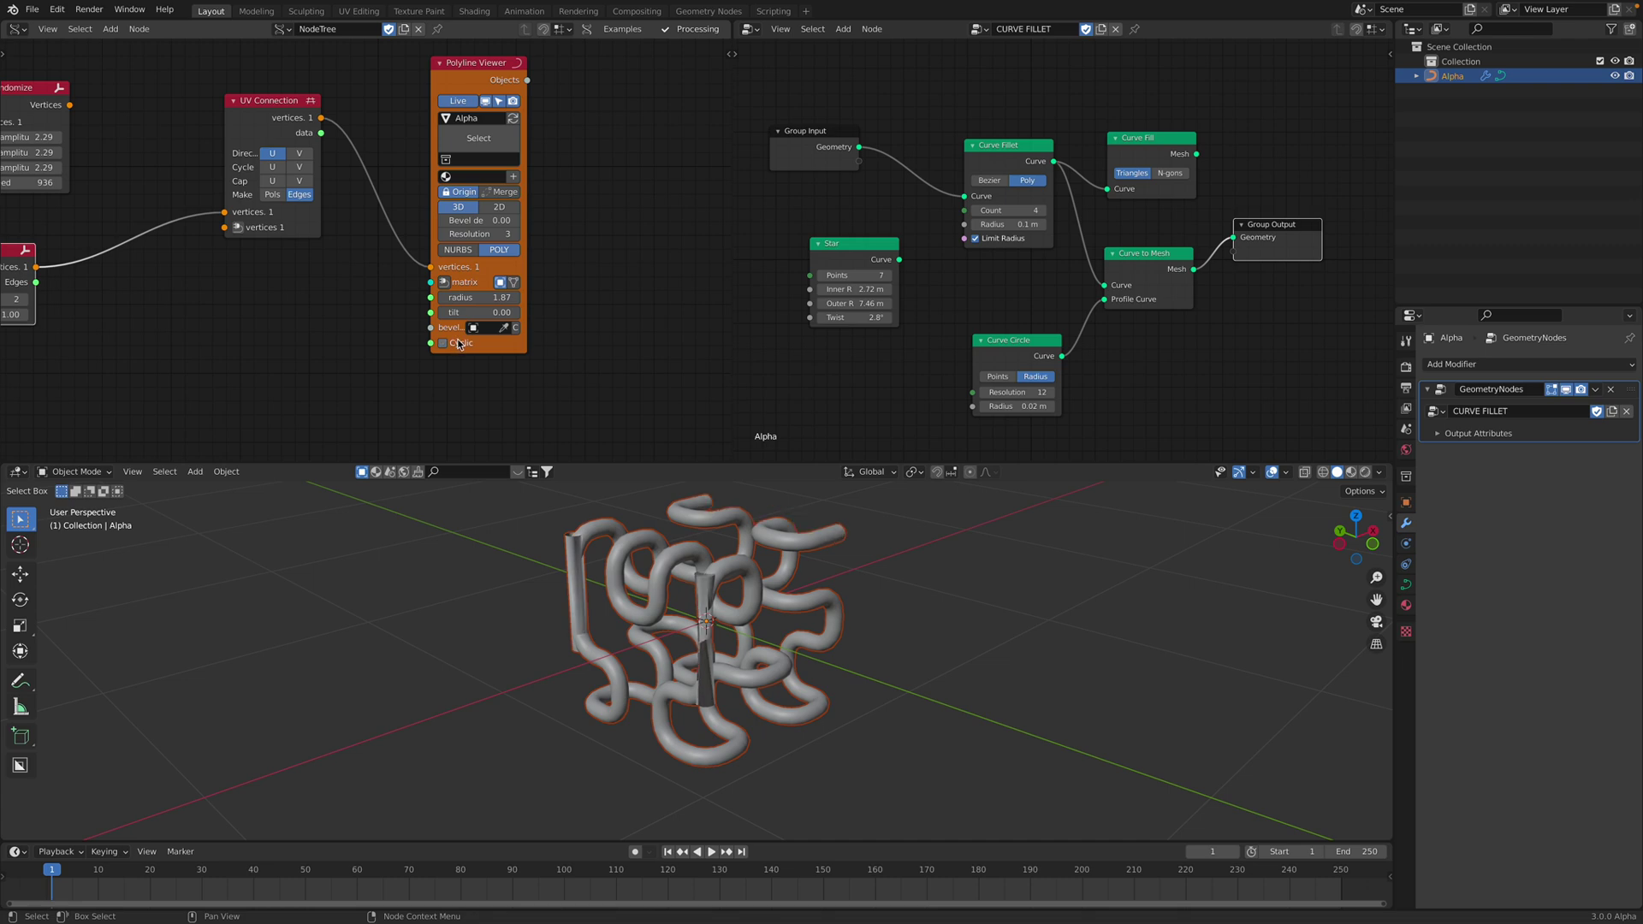
middle_click_drag(736, 513, 752, 479)
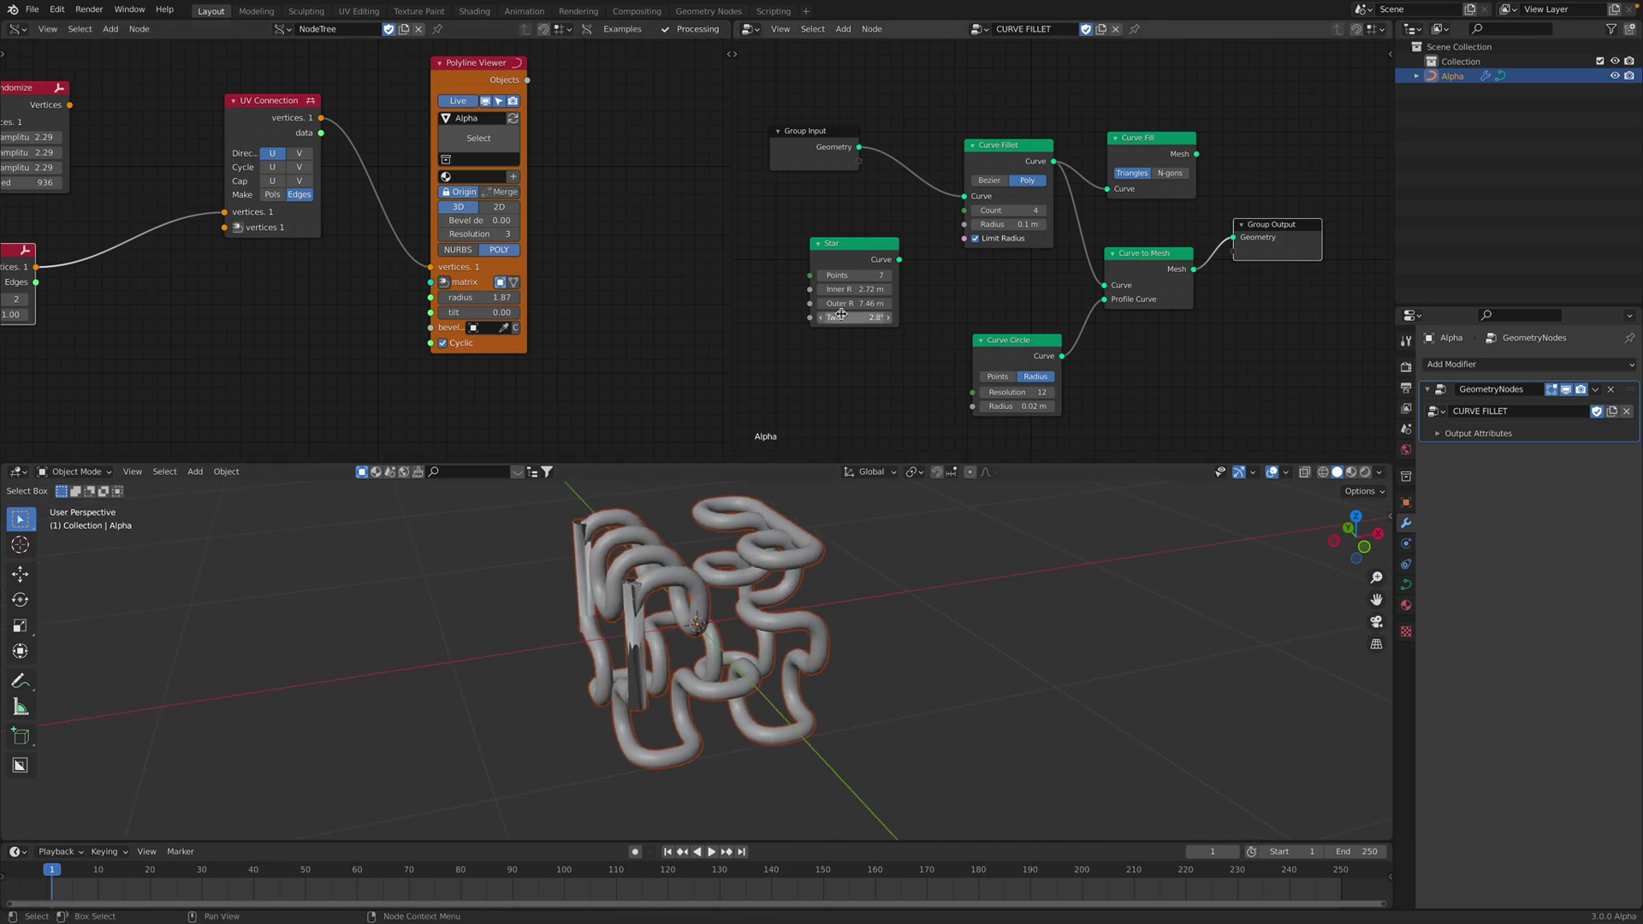
Move the Curve Fillet node slightly closer to Group Input.
mouse_move(1017, 406)
left_mouse_down()
mouse_move(1078, 405)
mouse_move(984, 406)
mouse_move(1078, 406)
mouse_move(1018, 406)
left_mouse_up()
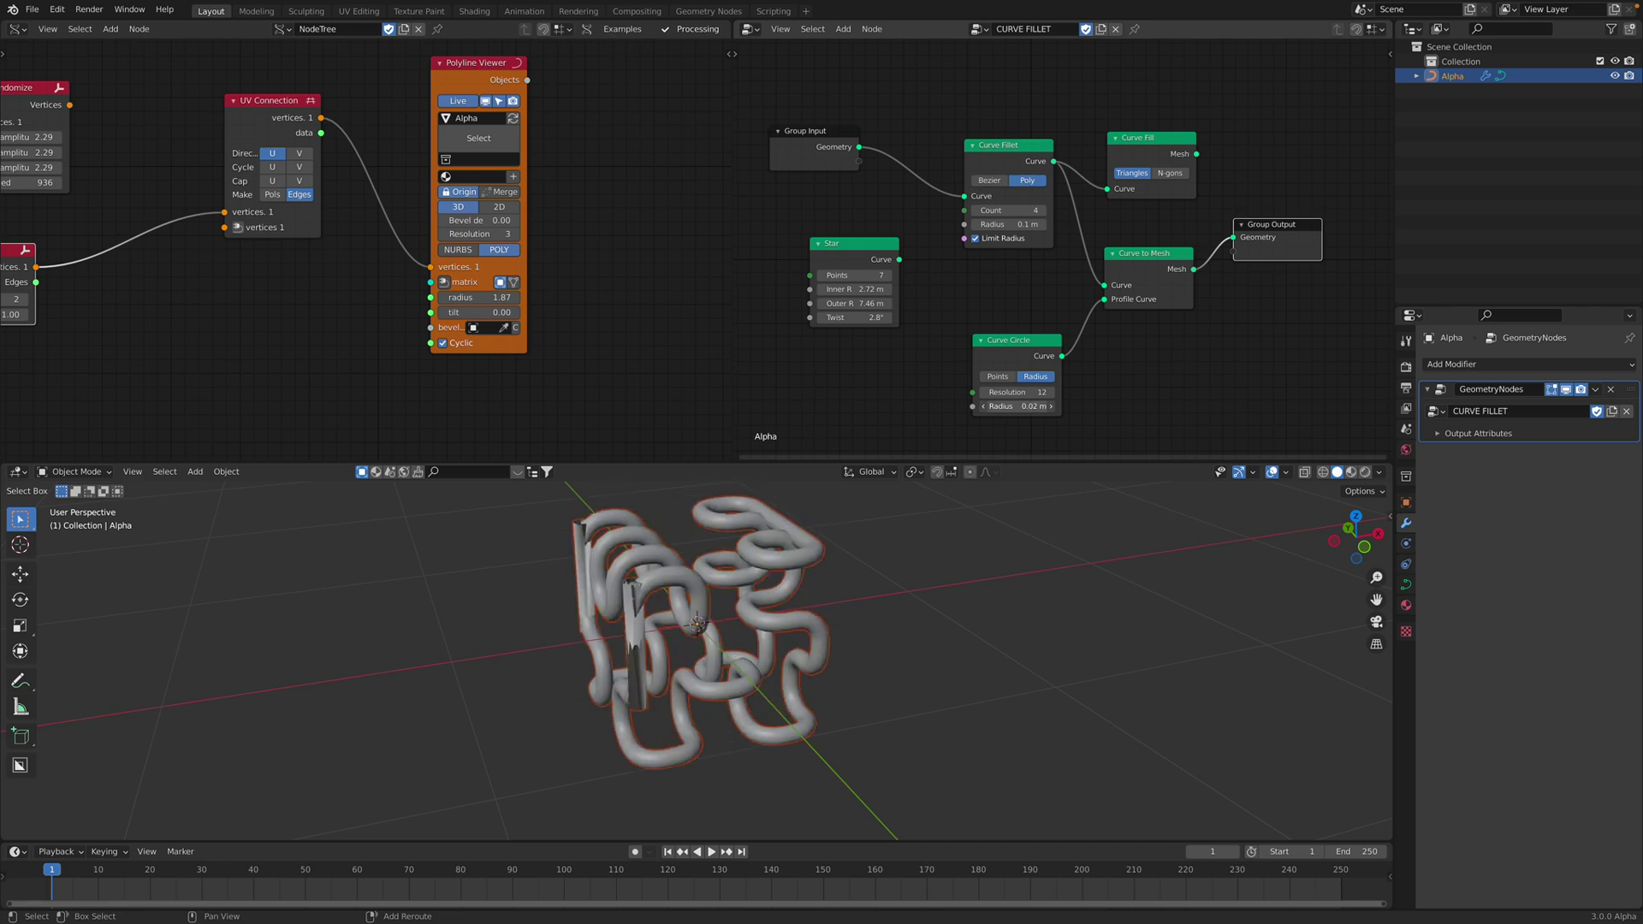
left_click(975, 211)
left_click_drag(1046, 214, 1031, 215)
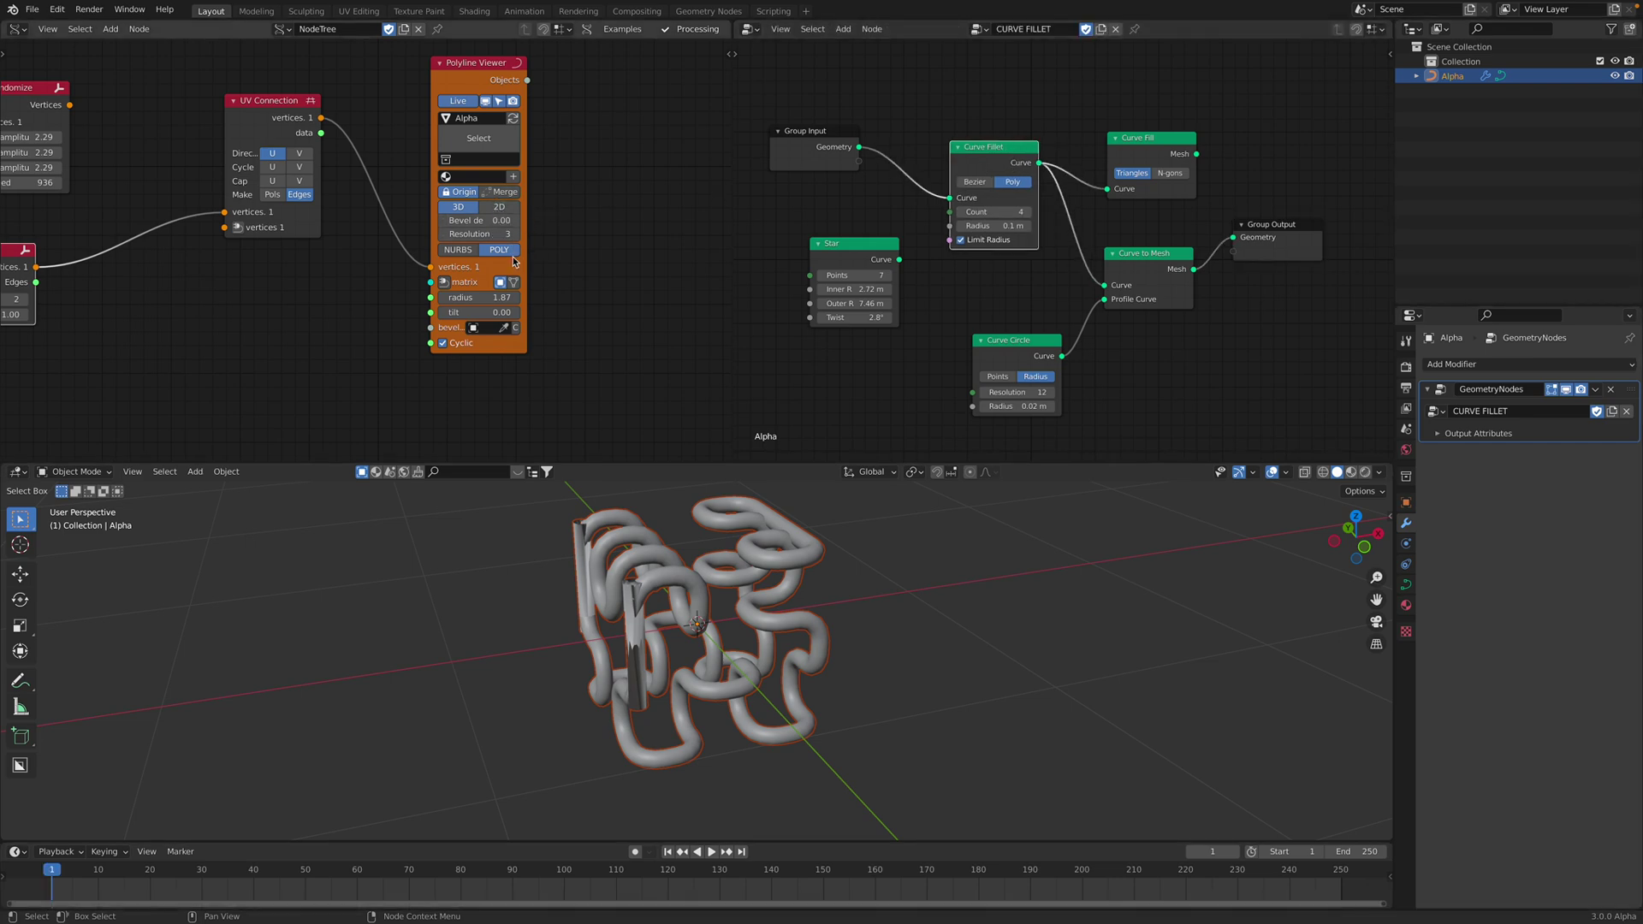
Keep the Polyline Viewer's curve type at POLY and set its radius to 0.64.
left_click(479, 251)
left_click(499, 250)
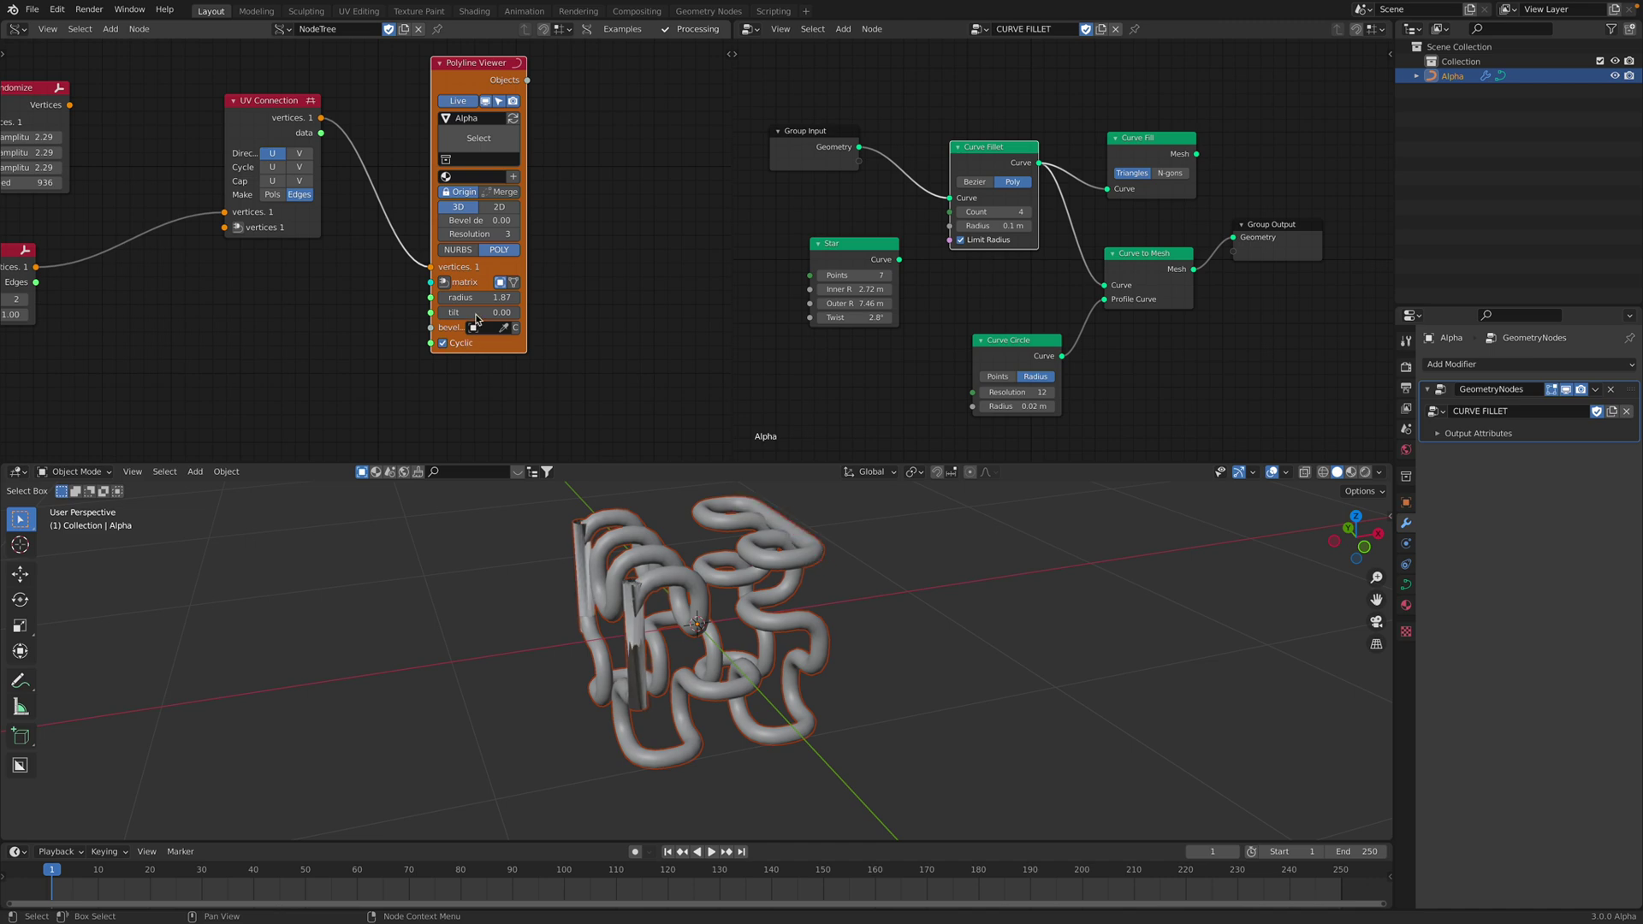
left_click_drag(470, 297, 416, 297)
middle_click_drag(676, 613, 834, 638)
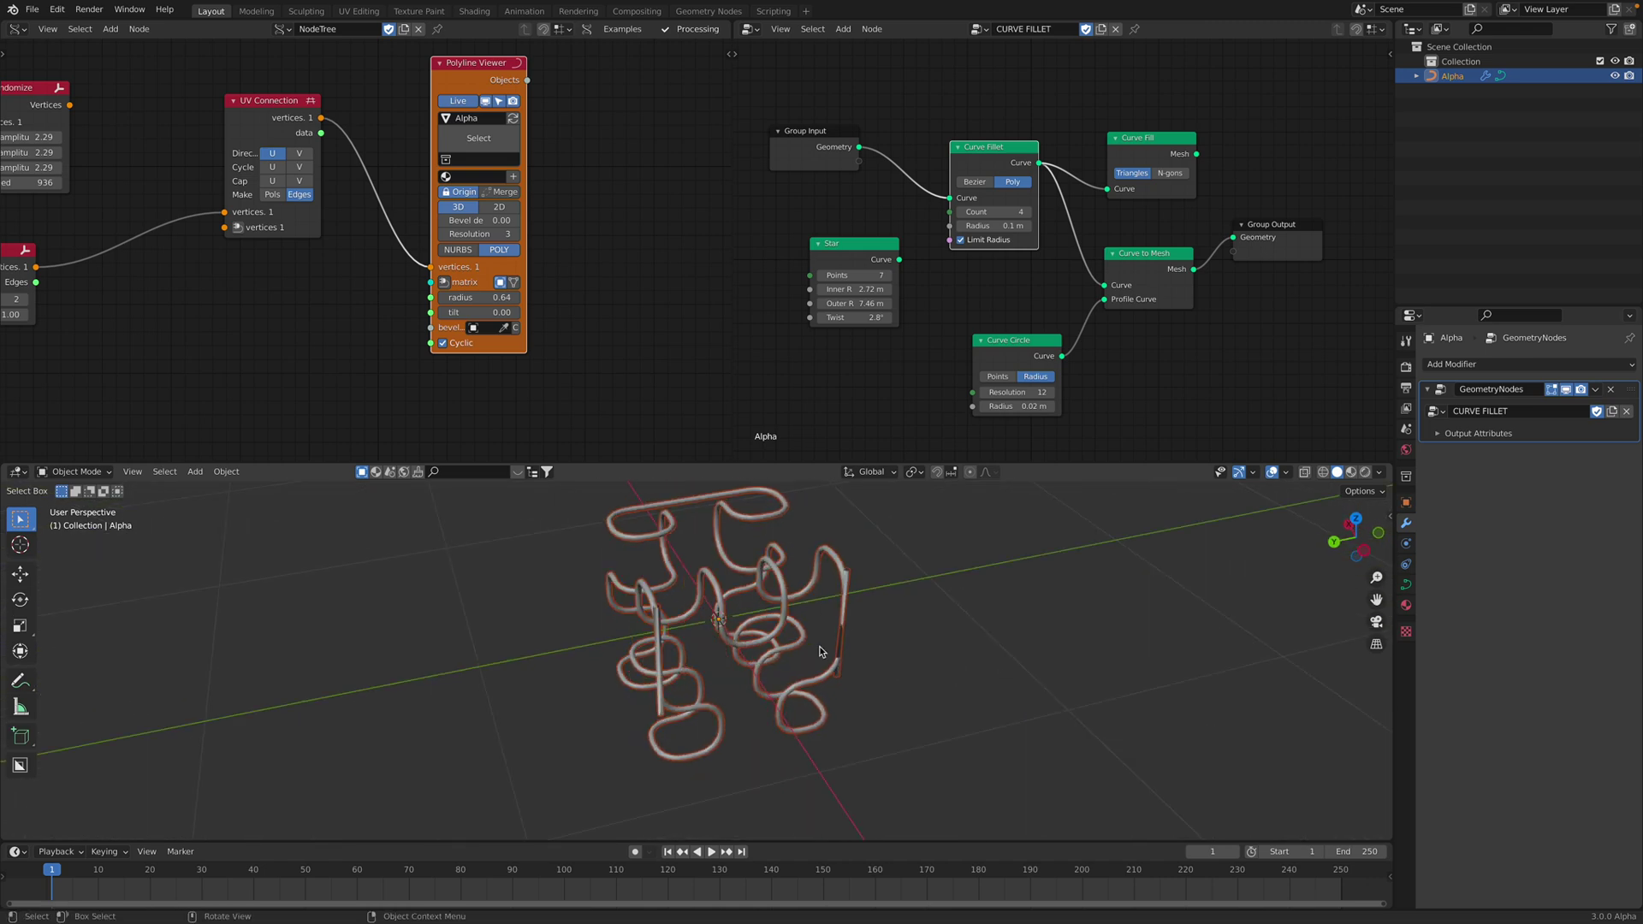
Raise Hilbert3d's level to 4 and inspect the dense tube cube with the object deselected.
key("Home")
left_click_drag(121, 244, 216, 232)
left_click(189, 289)
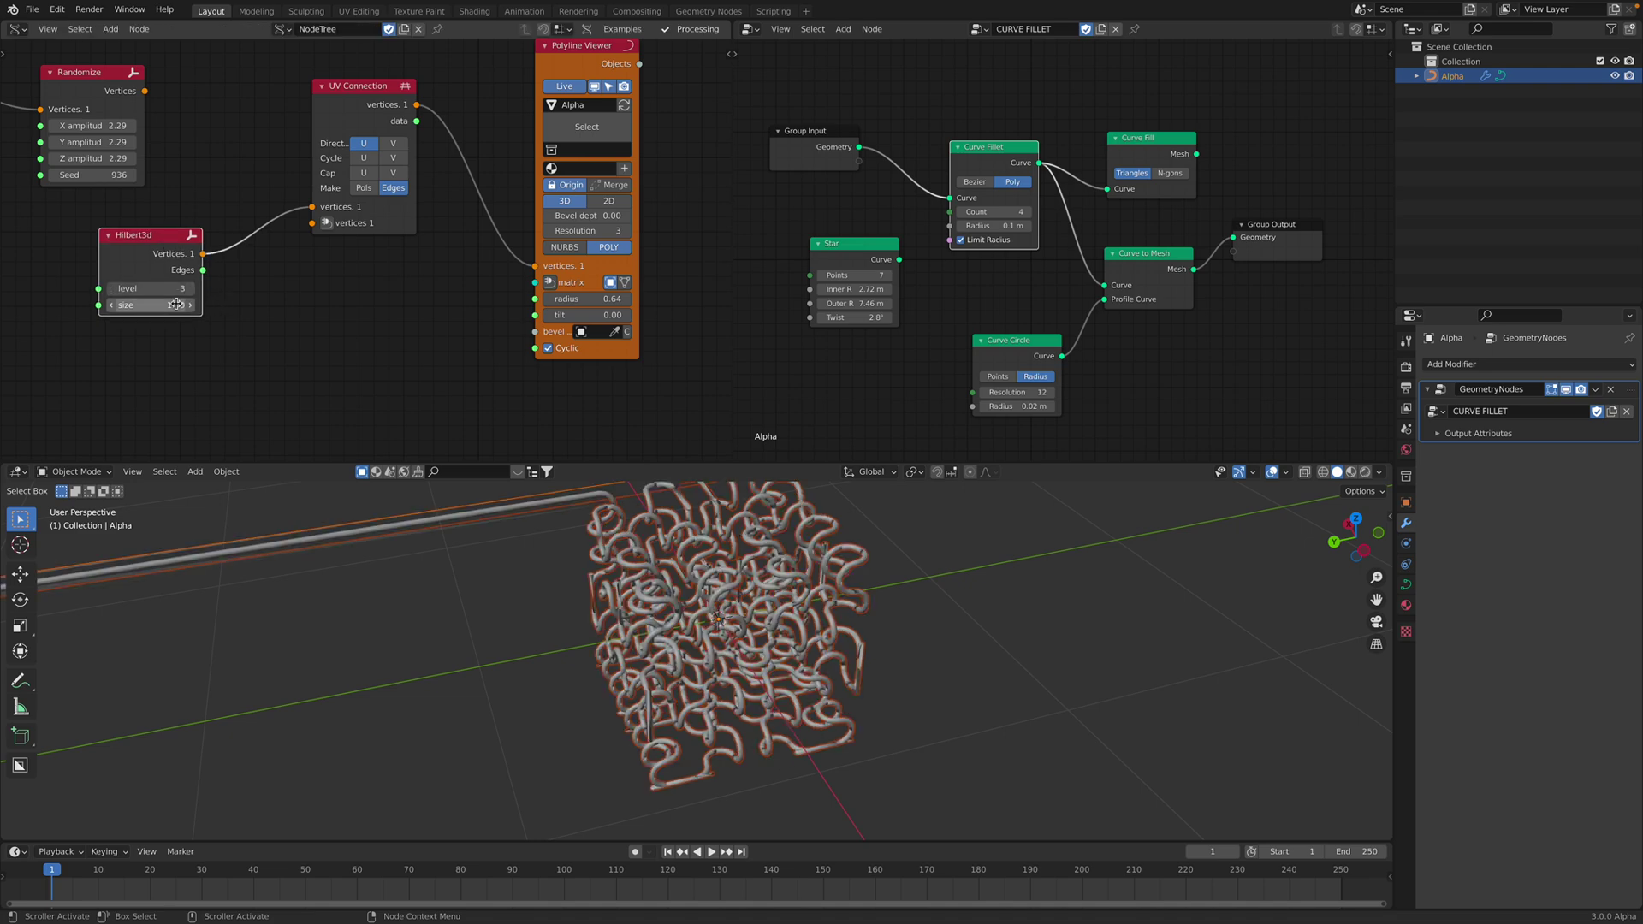
left_click(190, 289)
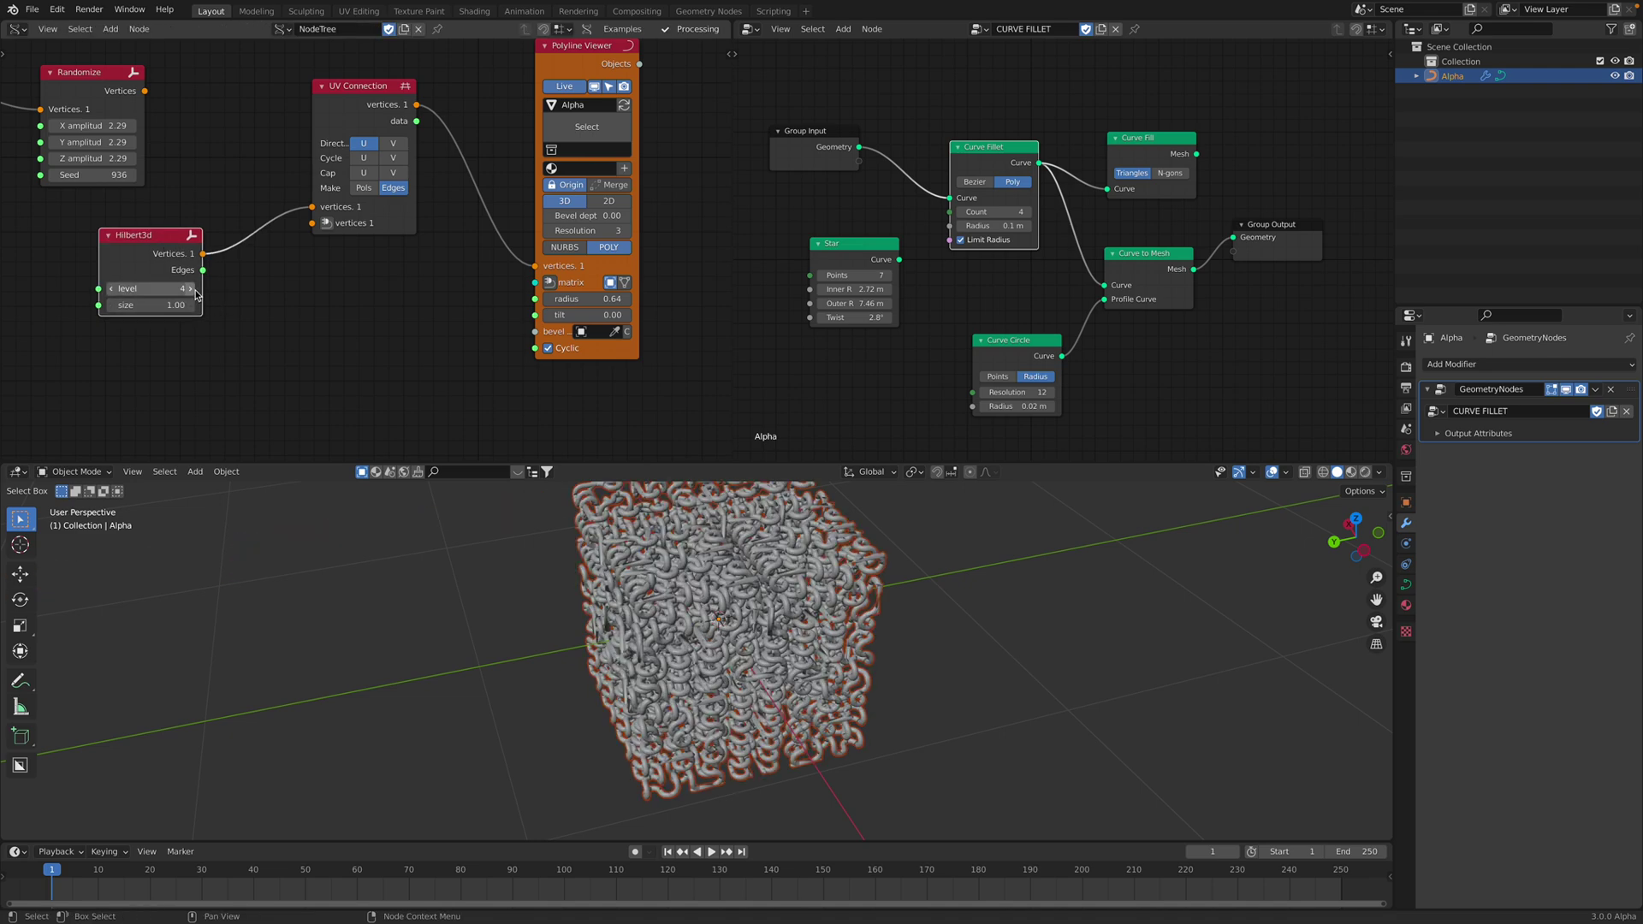
middle_click_drag(723, 655, 704, 596)
left_click(887, 612)
scroll(704, 596, "up", 1)
scroll(711, 605, "down", 4)
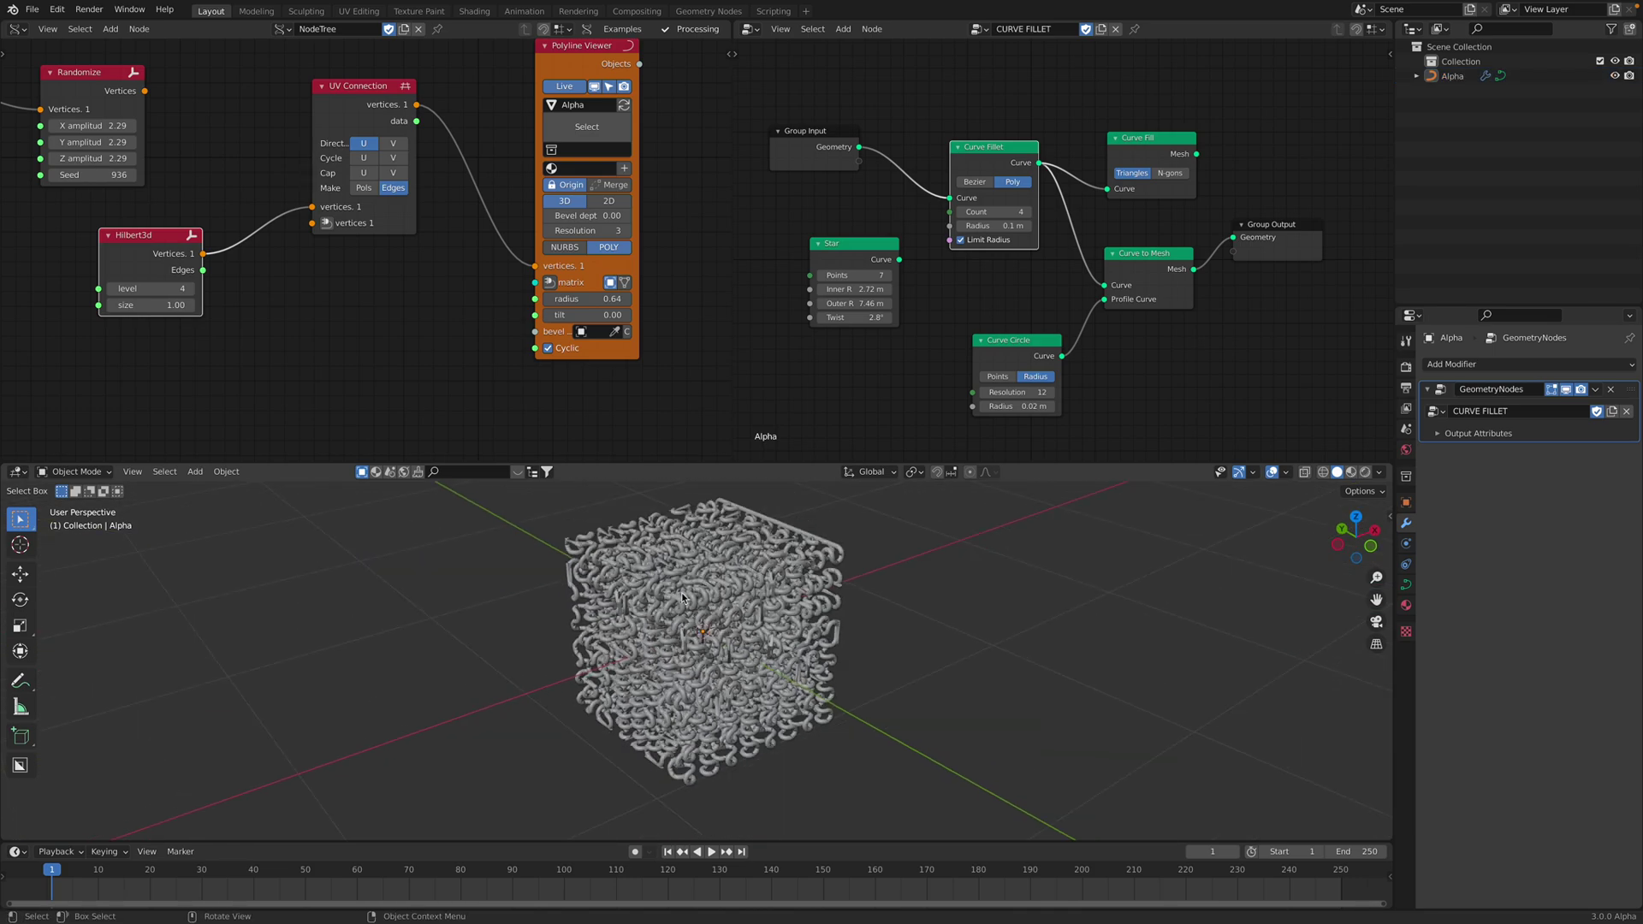
Set Hilbert3d's level to 3, select the tube object and save the file.
left_click(111, 289)
left_click(112, 290)
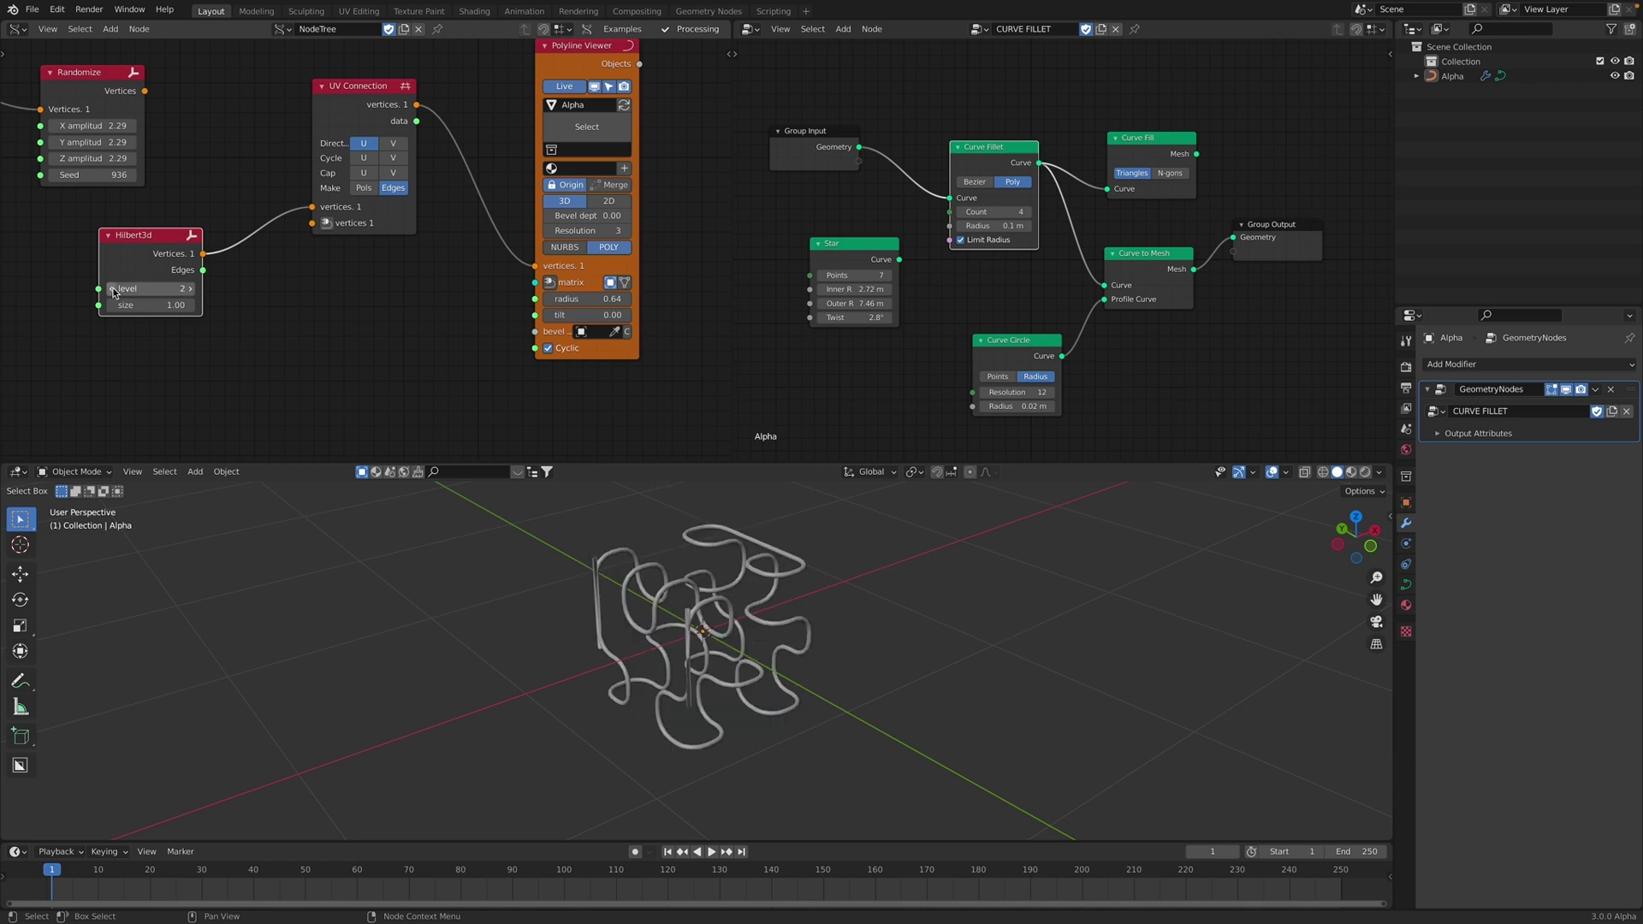
scroll(199, 287, "up", 1, "ctrl")
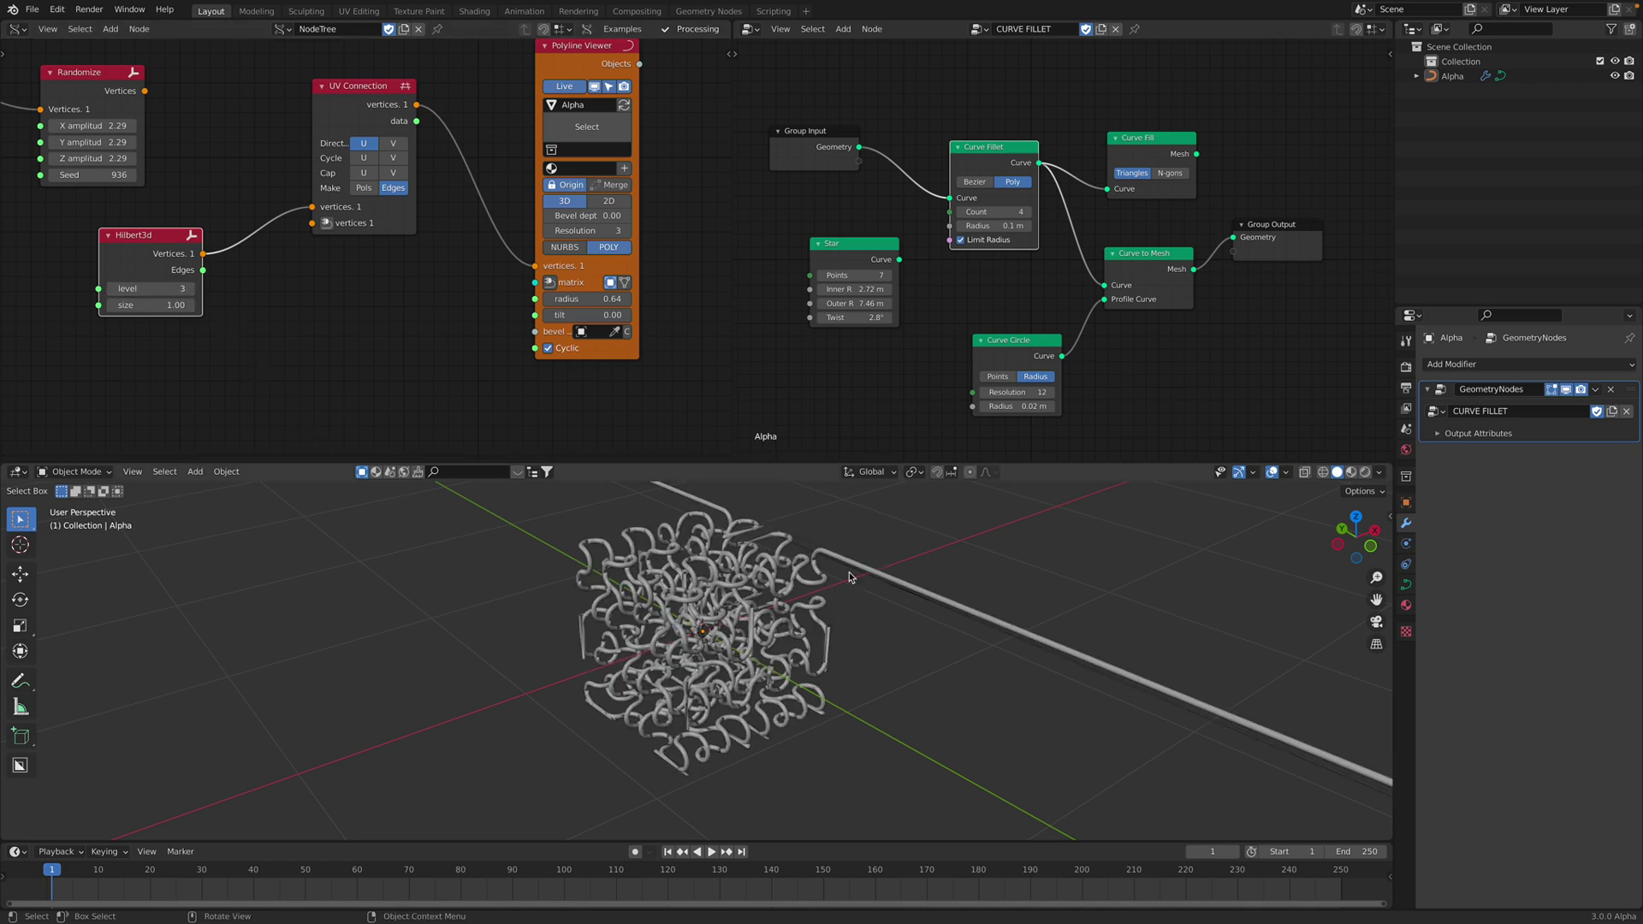
left_click(899, 576)
middle_click_drag(887, 627, 990, 605)
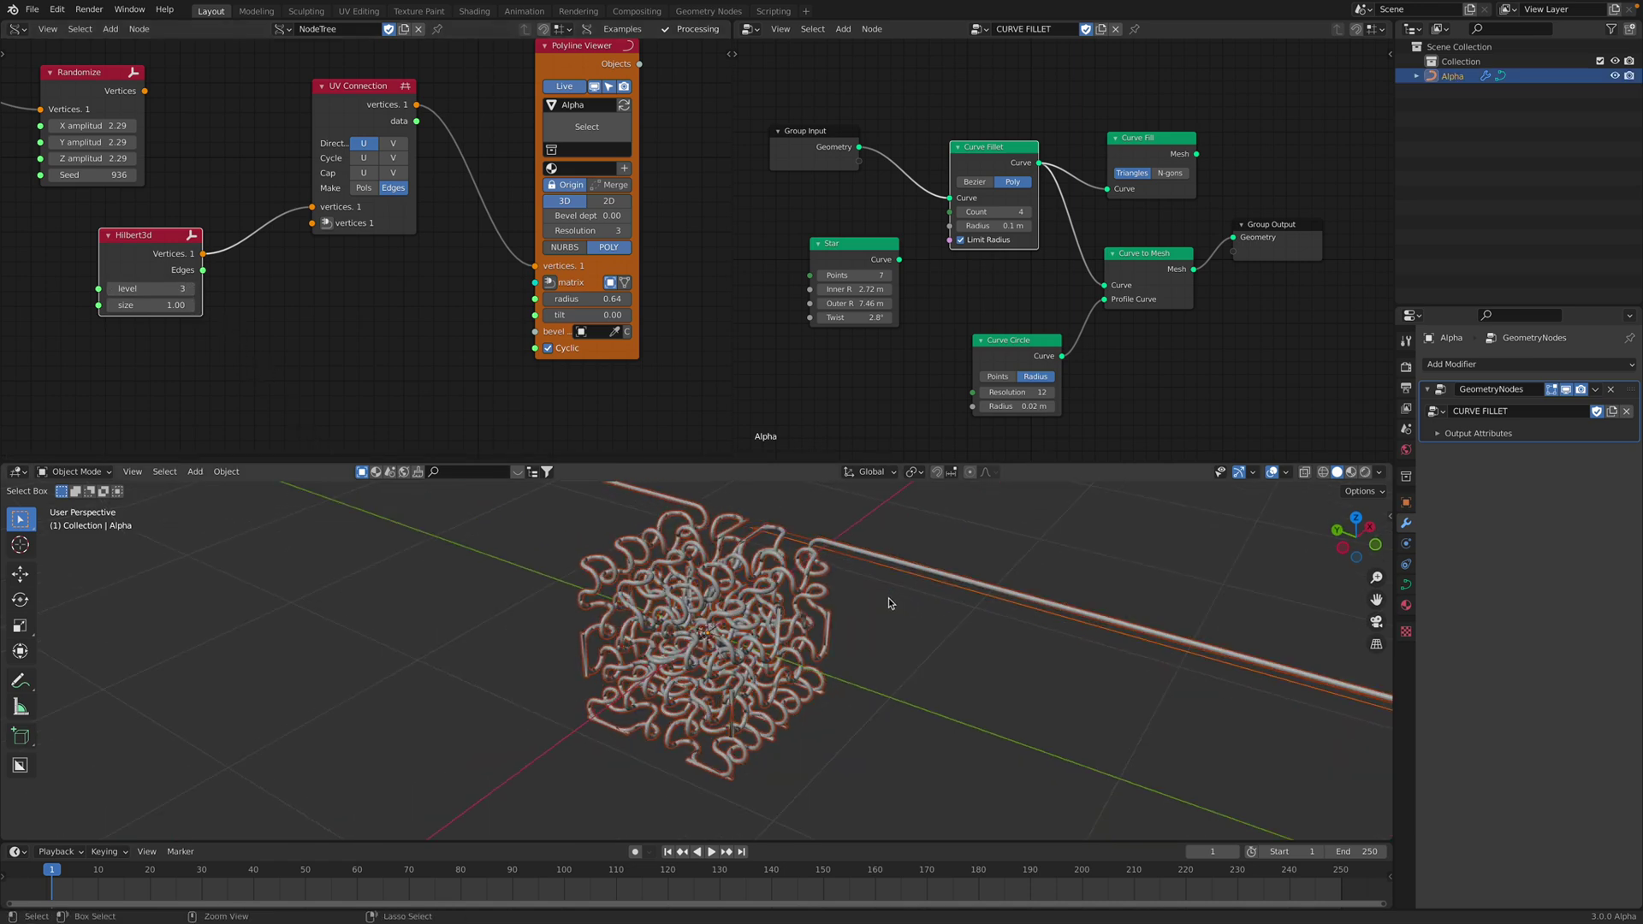
key("ctrl+s")
Open the recent file curve_fillet_rounding_003.blend and view its pipe model from another angle.
left_click(31, 9)
mouse_move(82, 55)
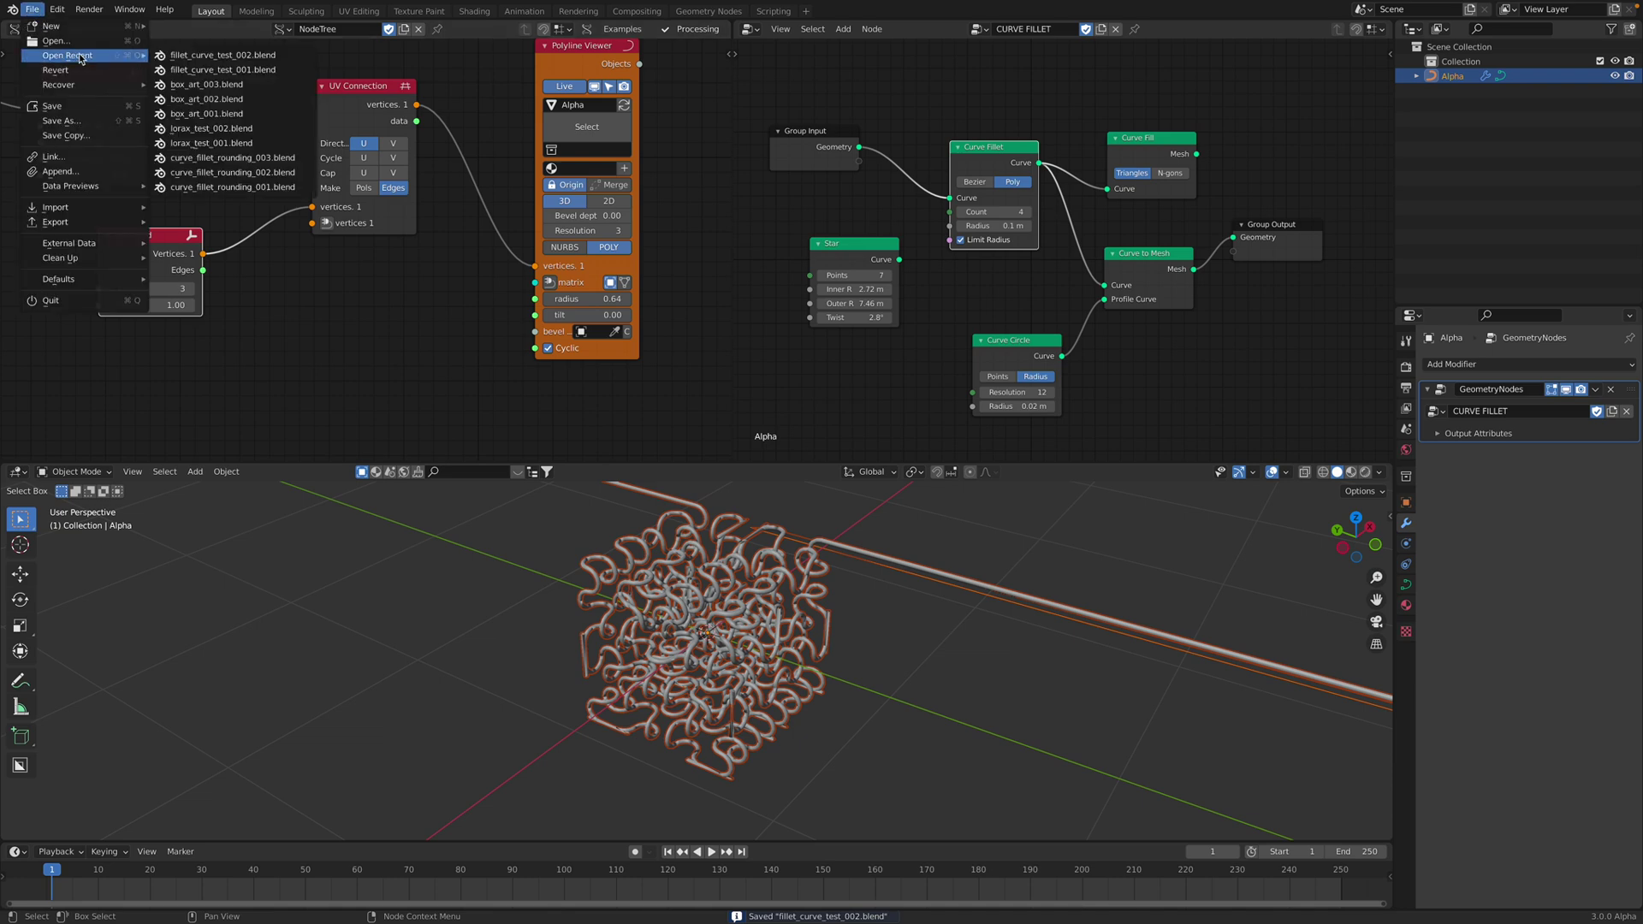
left_click(250, 159)
middle_click_drag(980, 567, 835, 563)
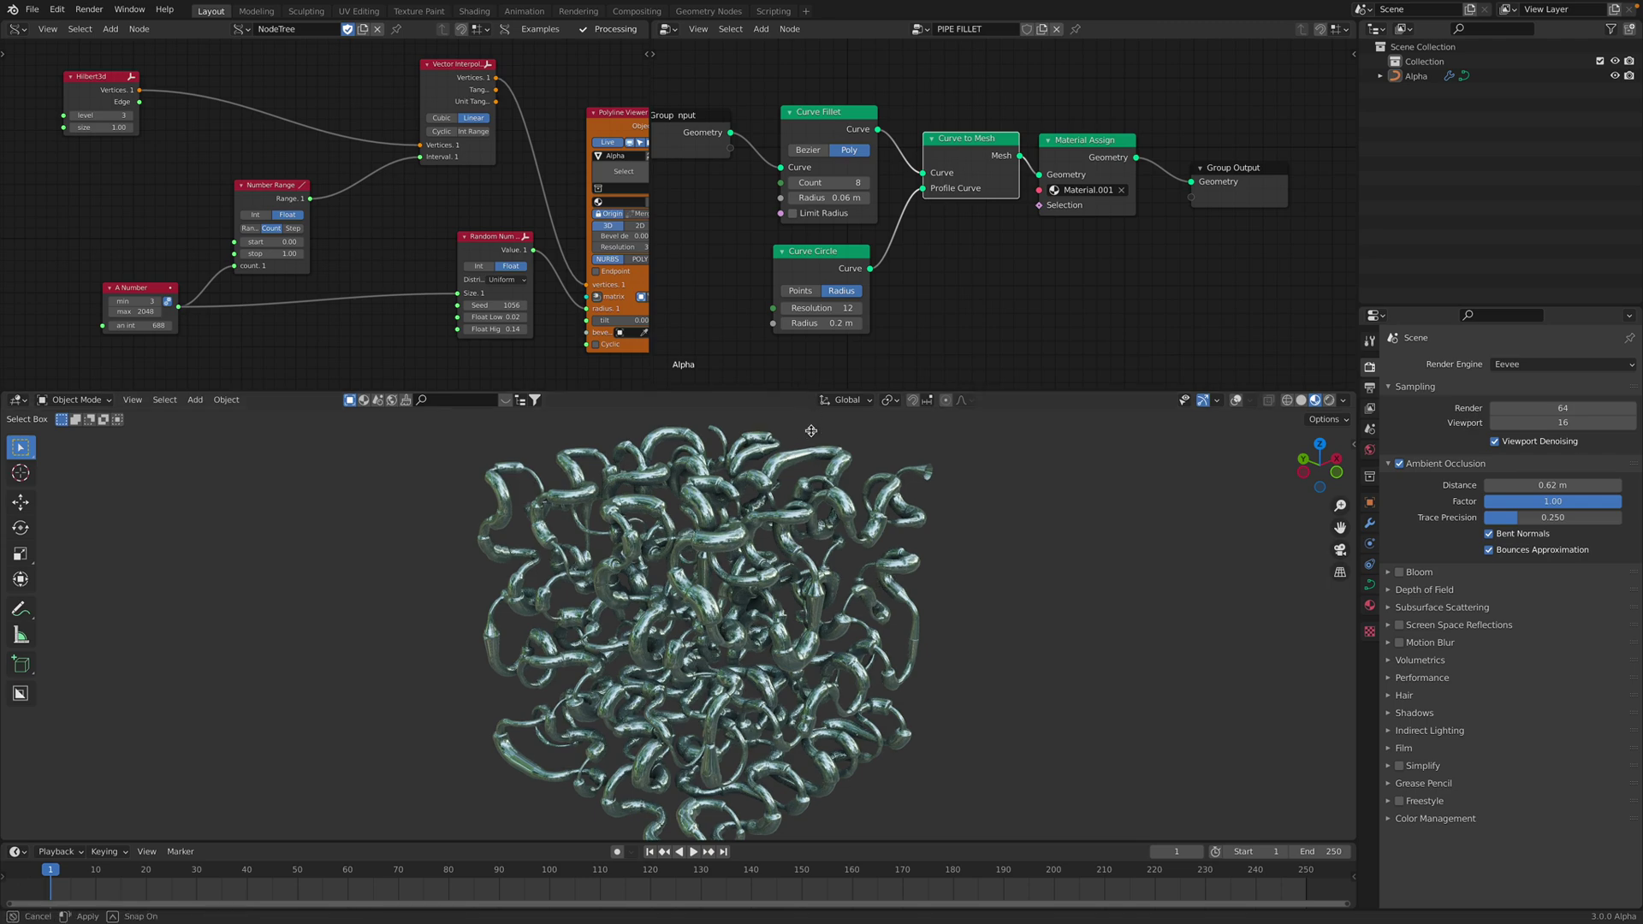
Enlarge the node editors vertically and bring the full PIPE FILLET tree and the Polyline Viewer into view.
left_click_drag(815, 392, 821, 494)
middle_click_drag(953, 354, 1000, 320)
scroll(999, 320, "down", 2)
middle_click_drag(405, 317, 358, 287)
scroll(360, 288, "up", 1)
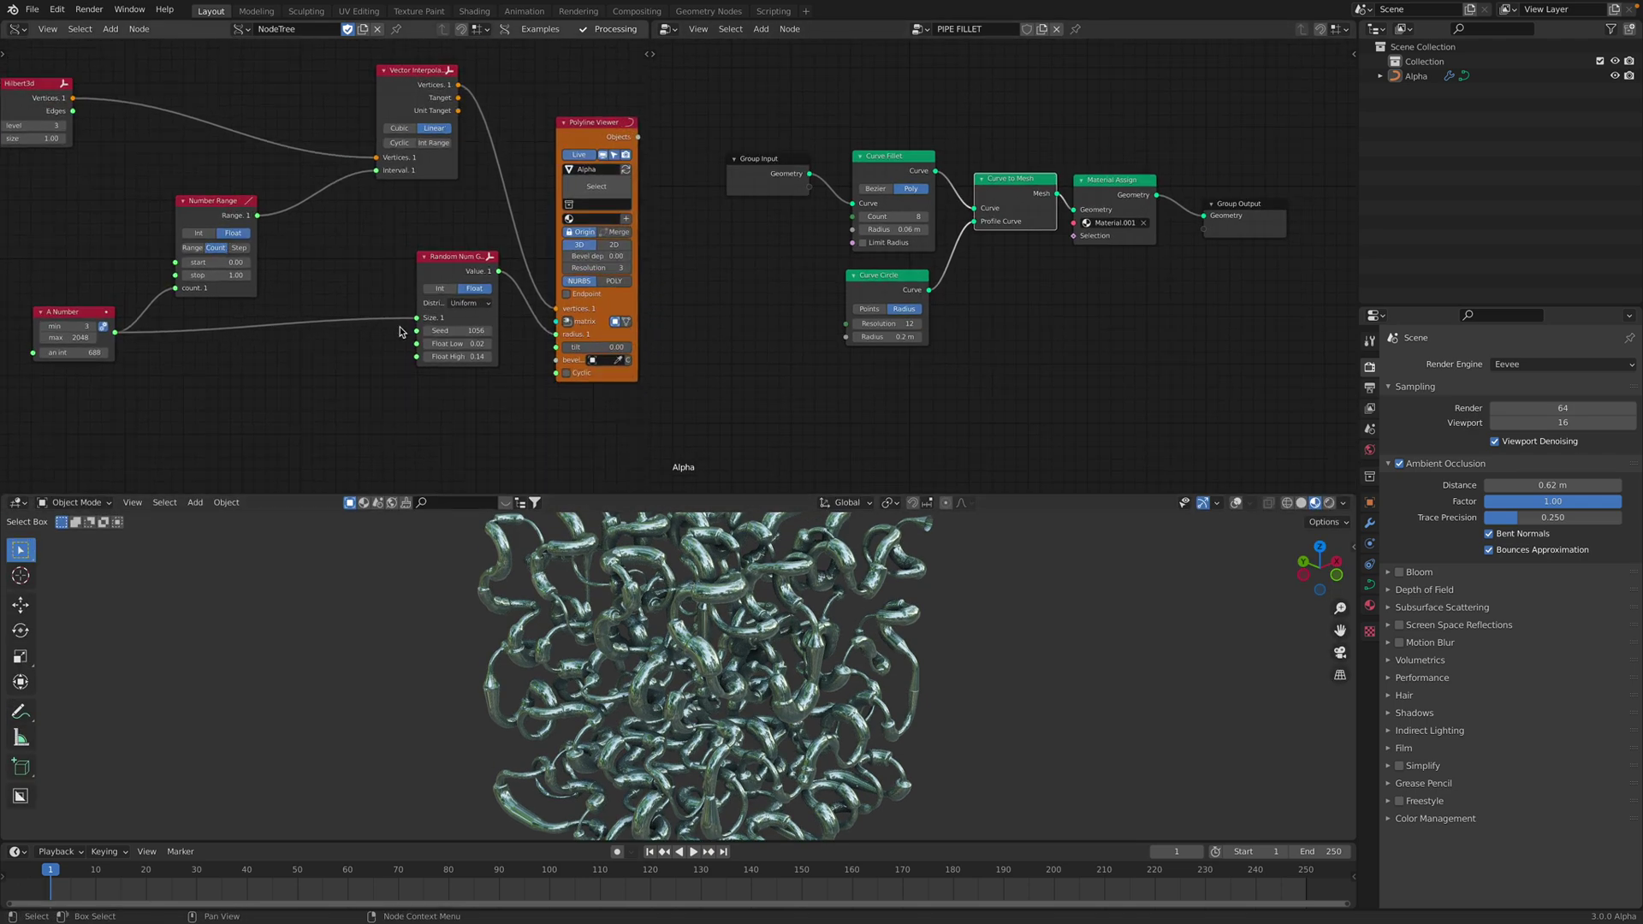
Set the Random Num Gen node's seed to 1080 to vary the pipe thickness.
left_click_drag(450, 334, 473, 334)
mouse_move(737, 629)
middle_mouse_down()
mouse_move(808, 623)
mouse_move(686, 625)
mouse_move(761, 627)
middle_mouse_up()
scroll(809, 623, "down", 2)
Move the Hilbert3d node above Number Range and bring Vector Interpolation closer to both.
middle_click_drag(264, 223, 333, 267)
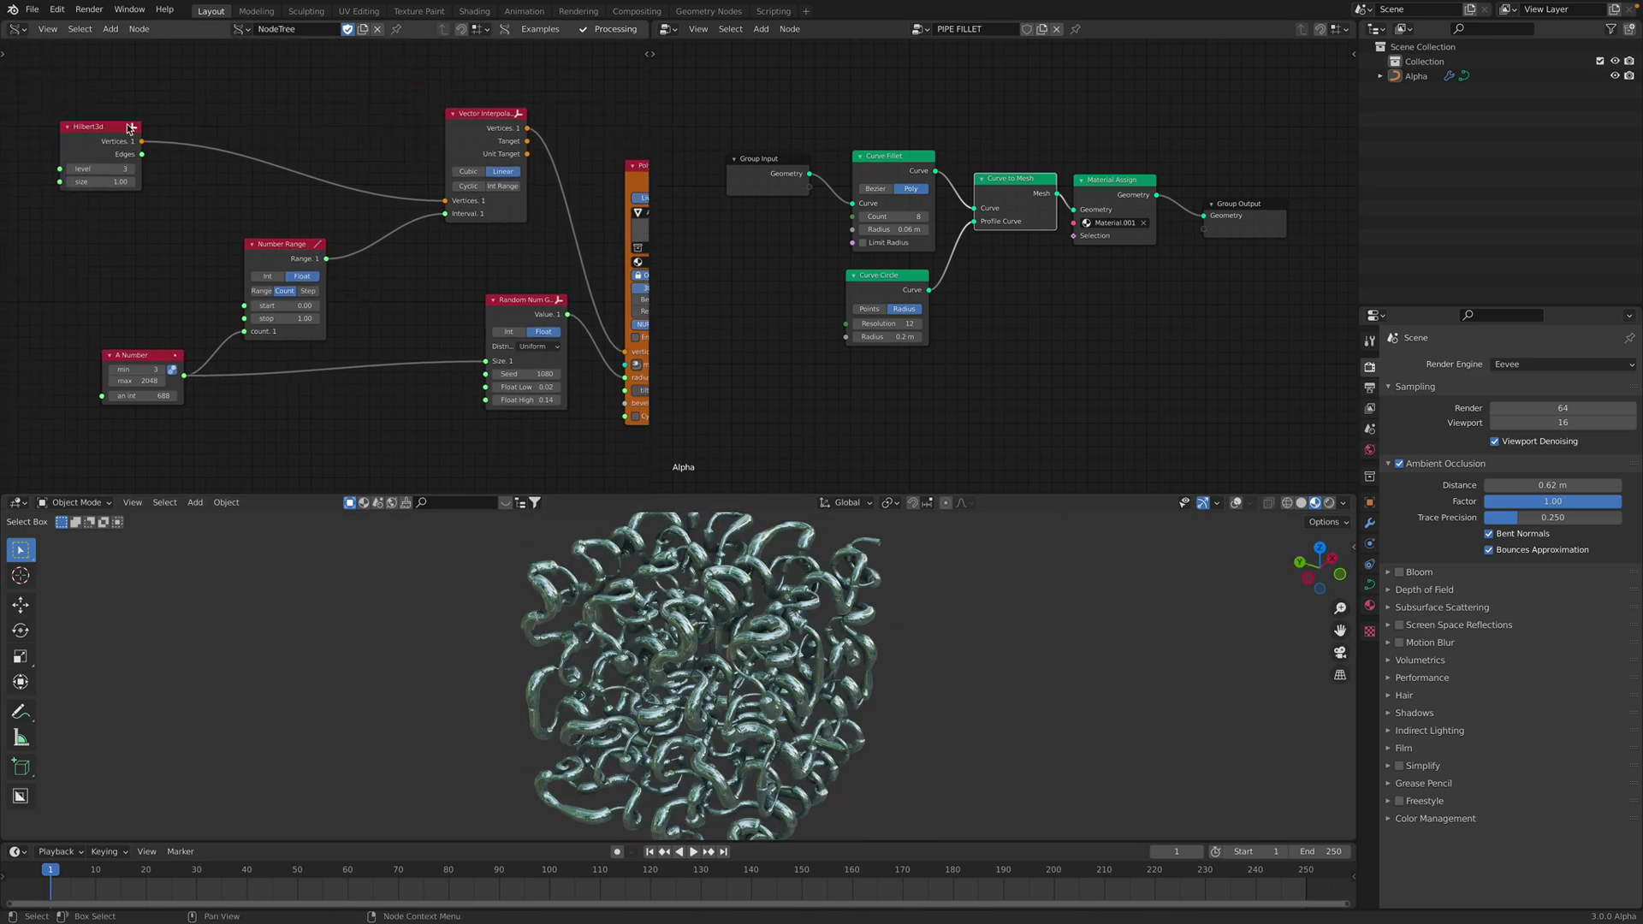
left_click_drag(104, 132, 267, 134)
middle_click_drag(267, 134, 249, 143)
left_click_drag(249, 144, 268, 135)
middle_click_drag(368, 171, 375, 152)
scroll(374, 152, "up", 2)
left_click_drag(499, 128, 451, 137)
middle_click_drag(451, 138, 378, 144)
middle_click_drag(324, 217, 333, 174)
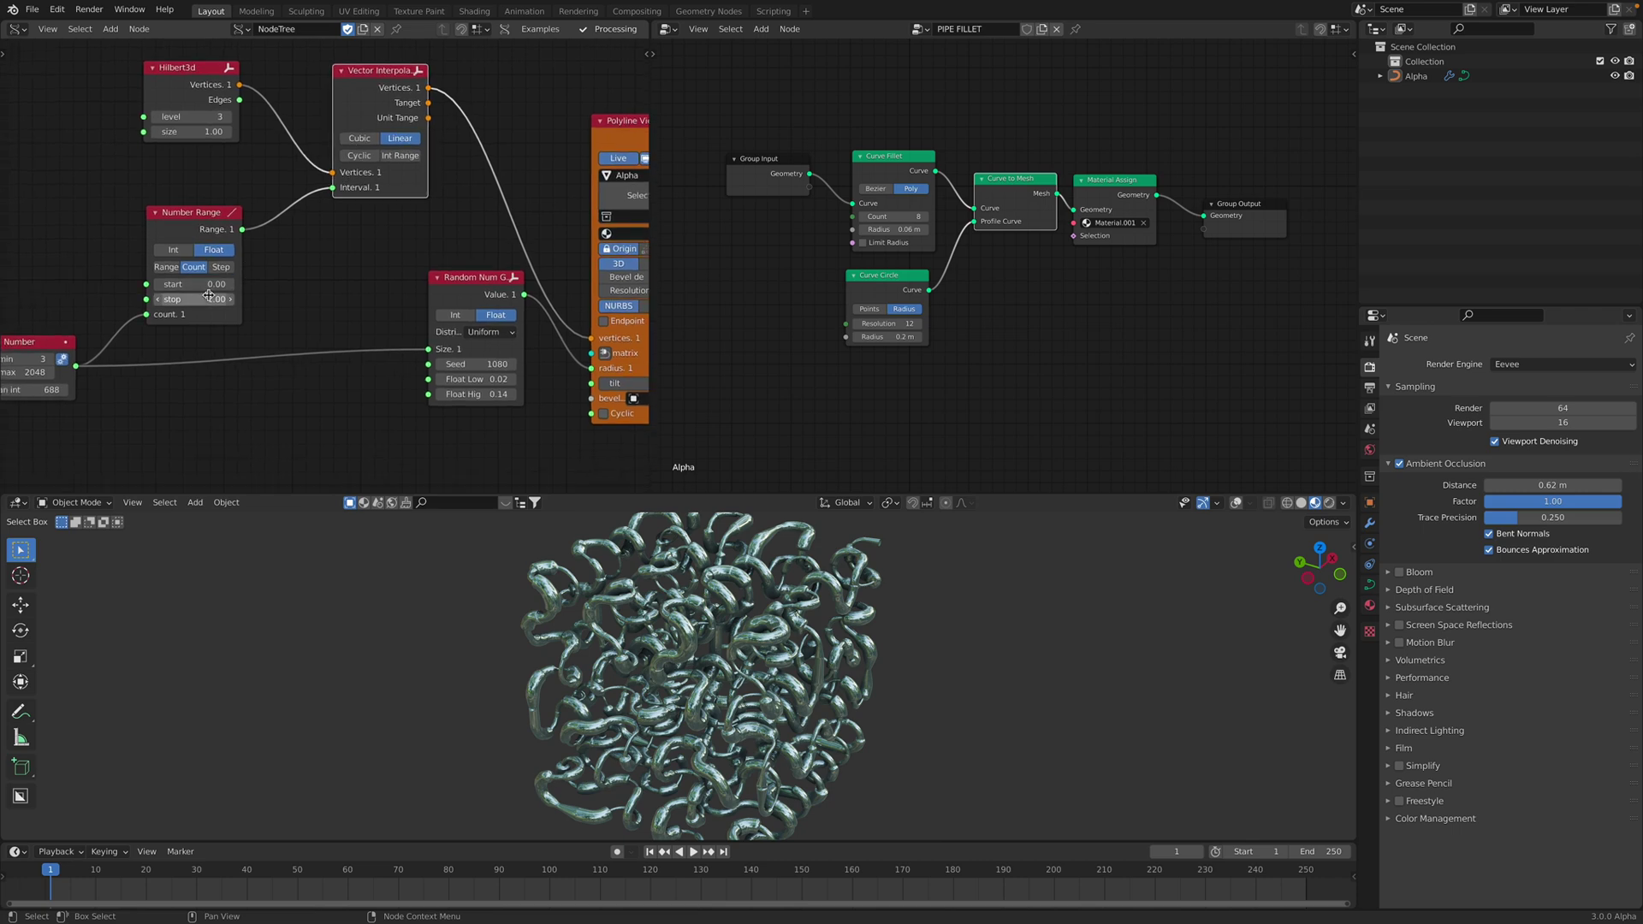
Set the A Number node's integer to 100 and raise it to 336 to try different interpolation counts.
middle_click_drag(93, 368, 127, 348)
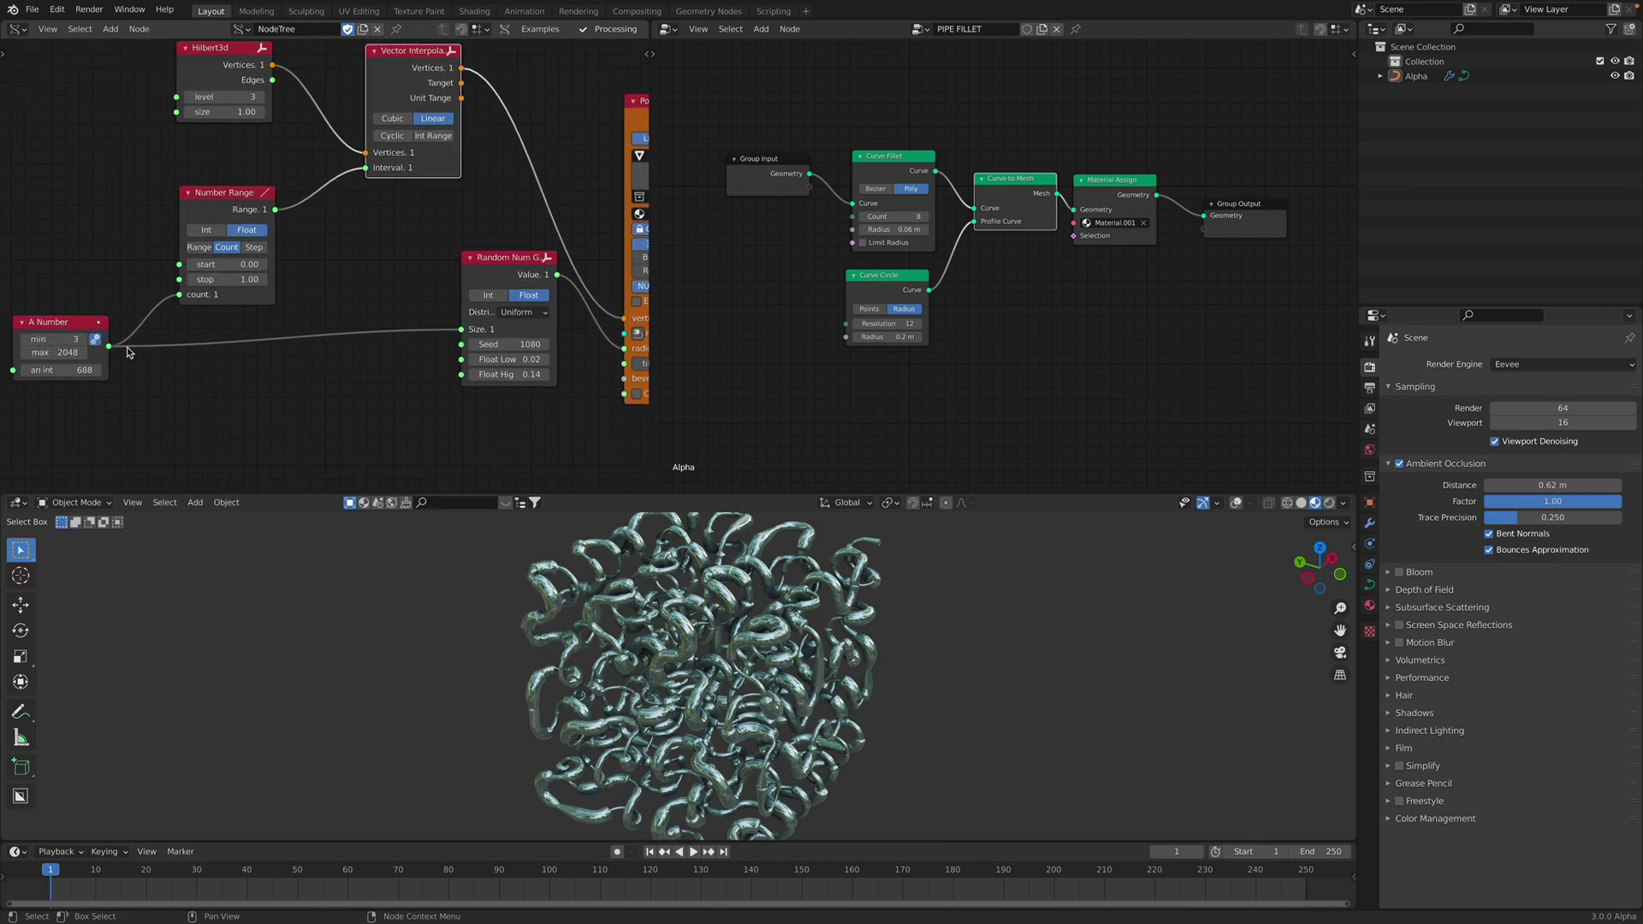
key("Return")
middle_click_drag(422, 672, 467, 673)
left_click(84, 371)
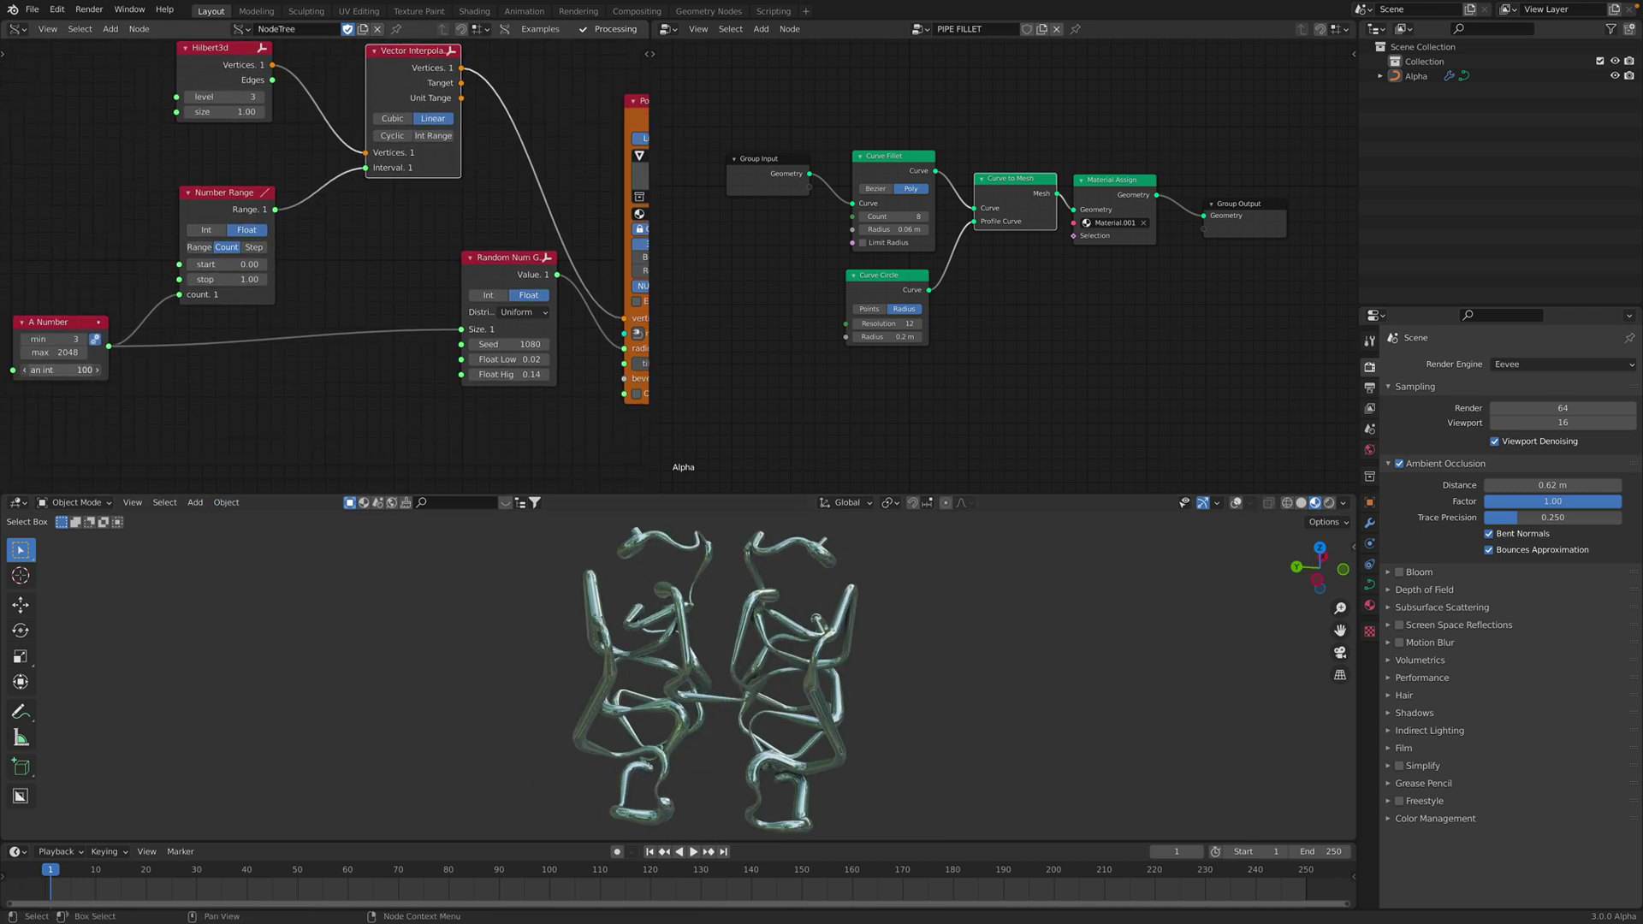
left_click_drag(84, 370, 141, 370)
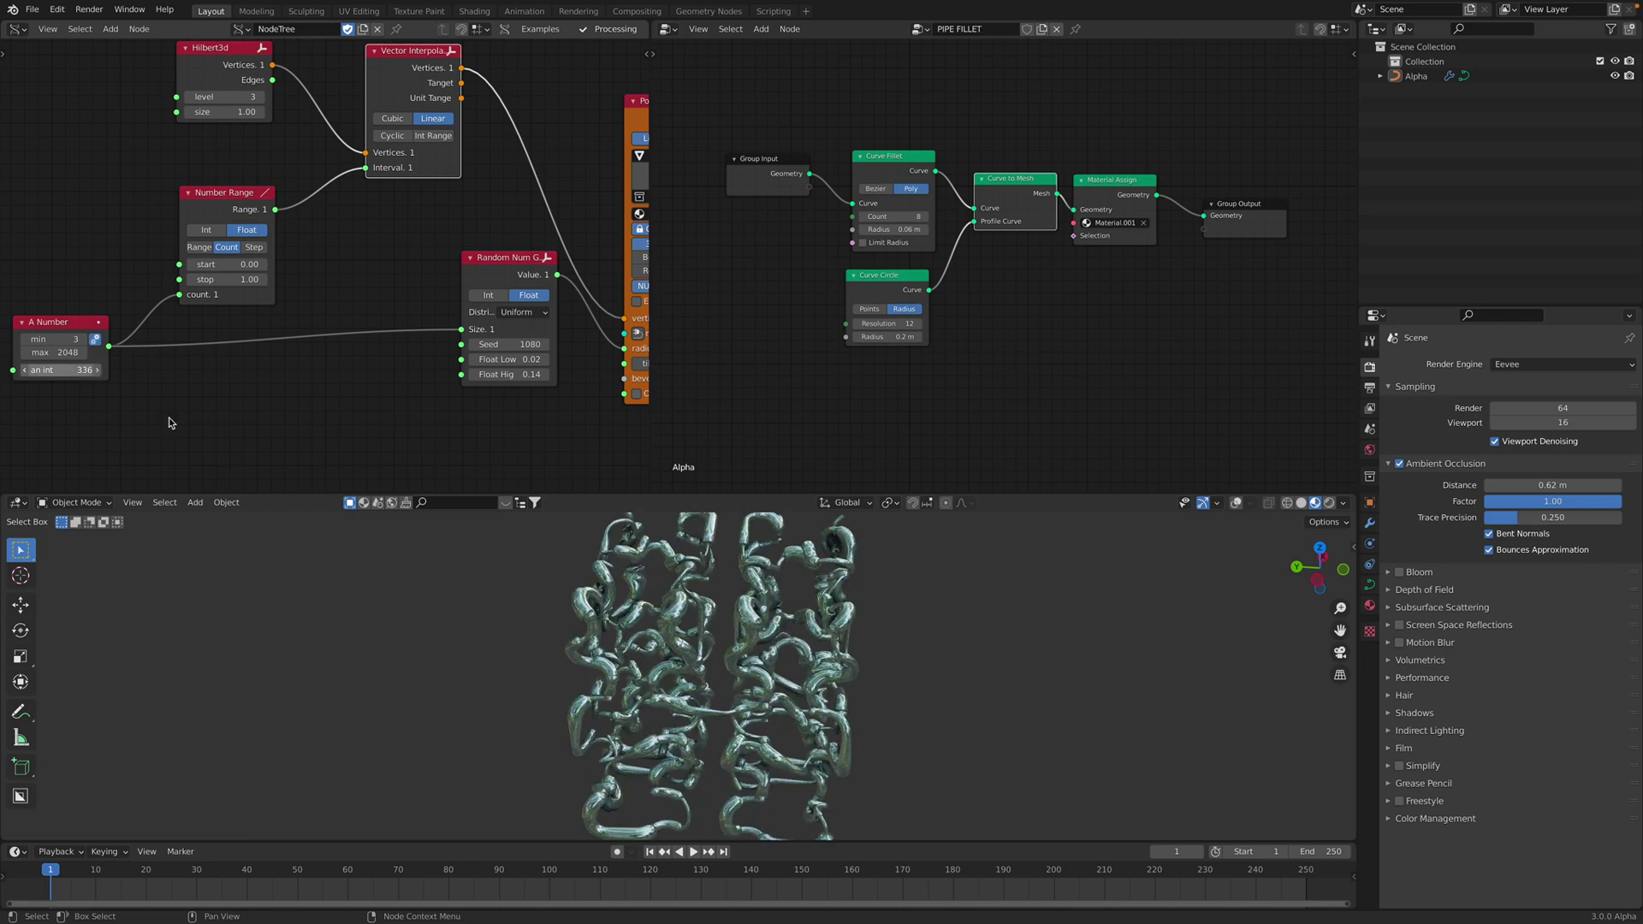
Lower the A Number node's integer to 9 and raise it gradually to 679.
middle_click_drag(342, 590, 393, 581)
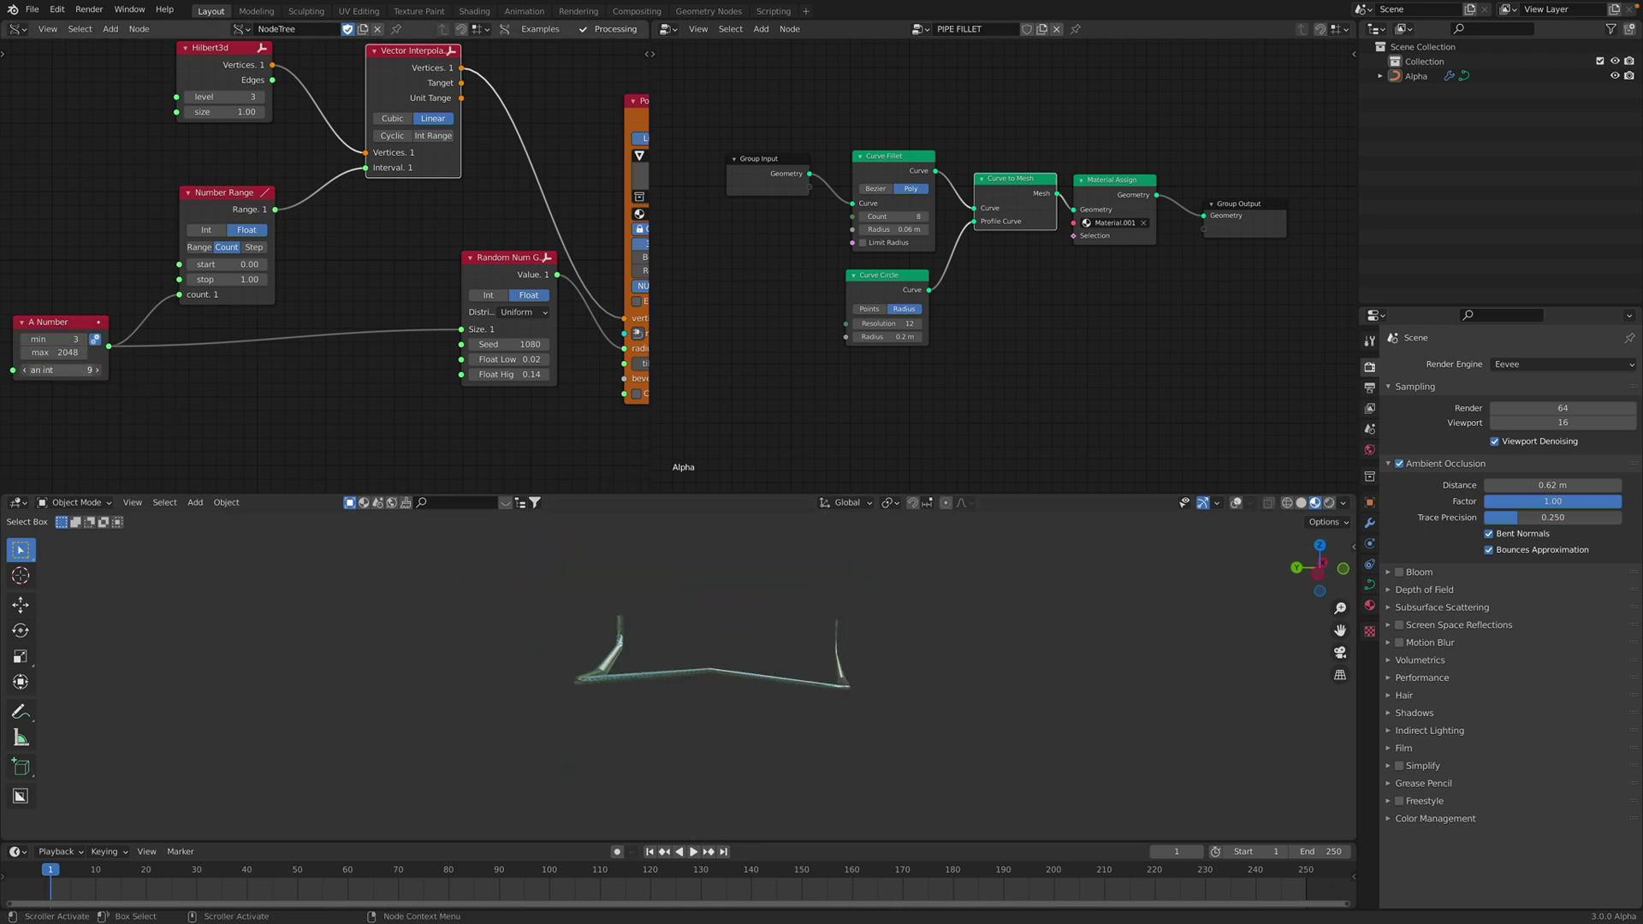
left_click_drag(62, 370, 71, 370)
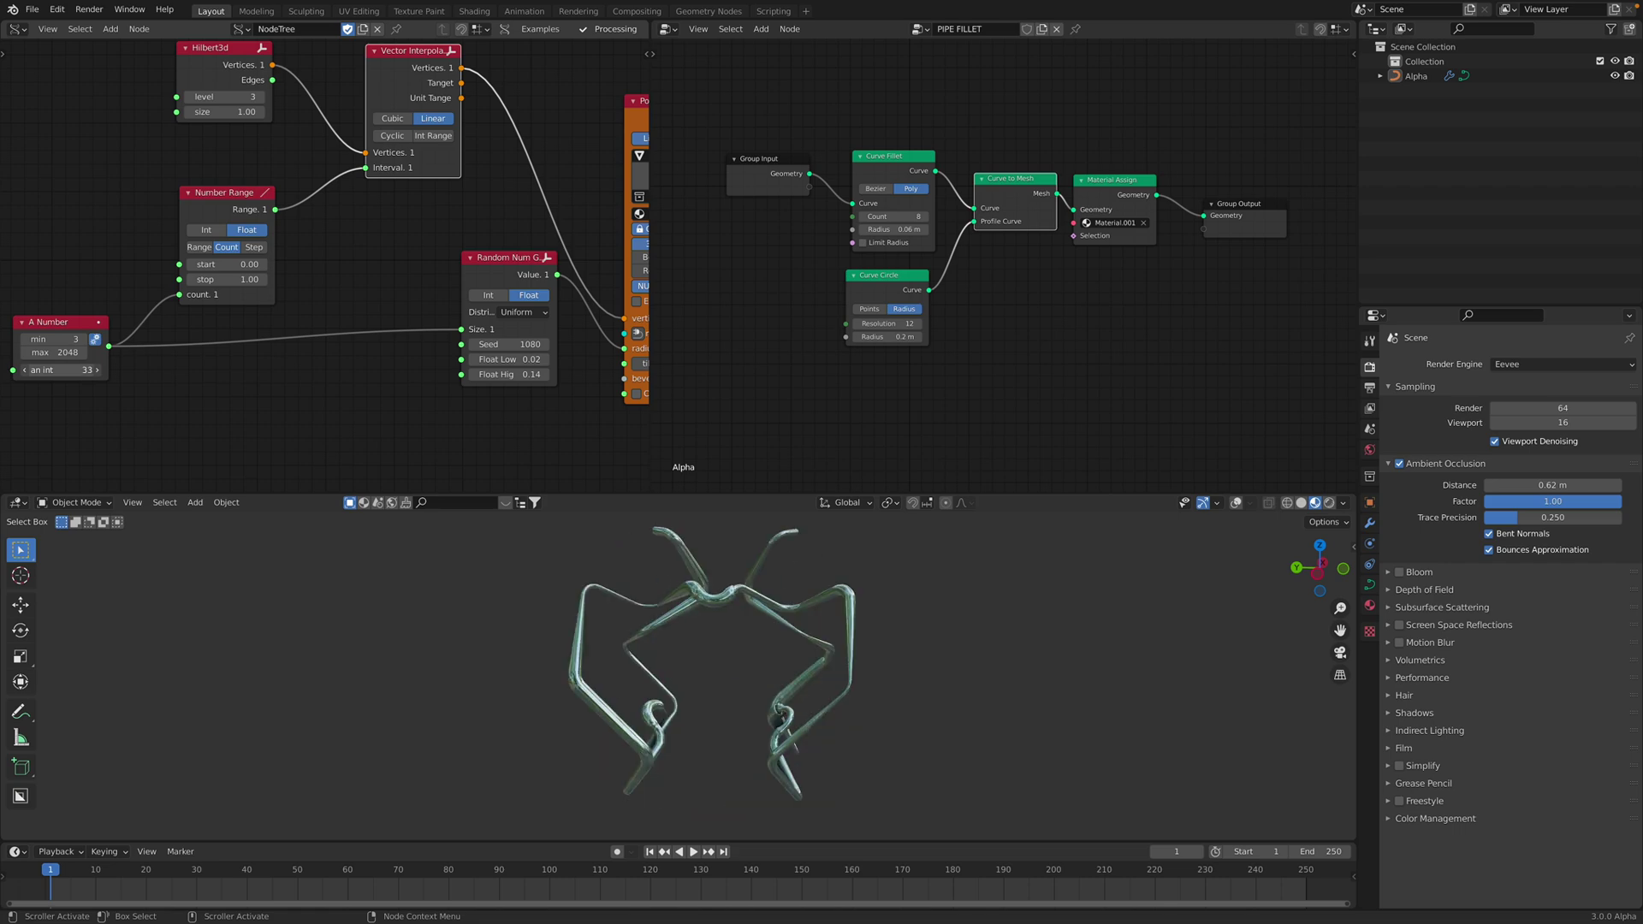
middle_click_drag(97, 394, 110, 398)
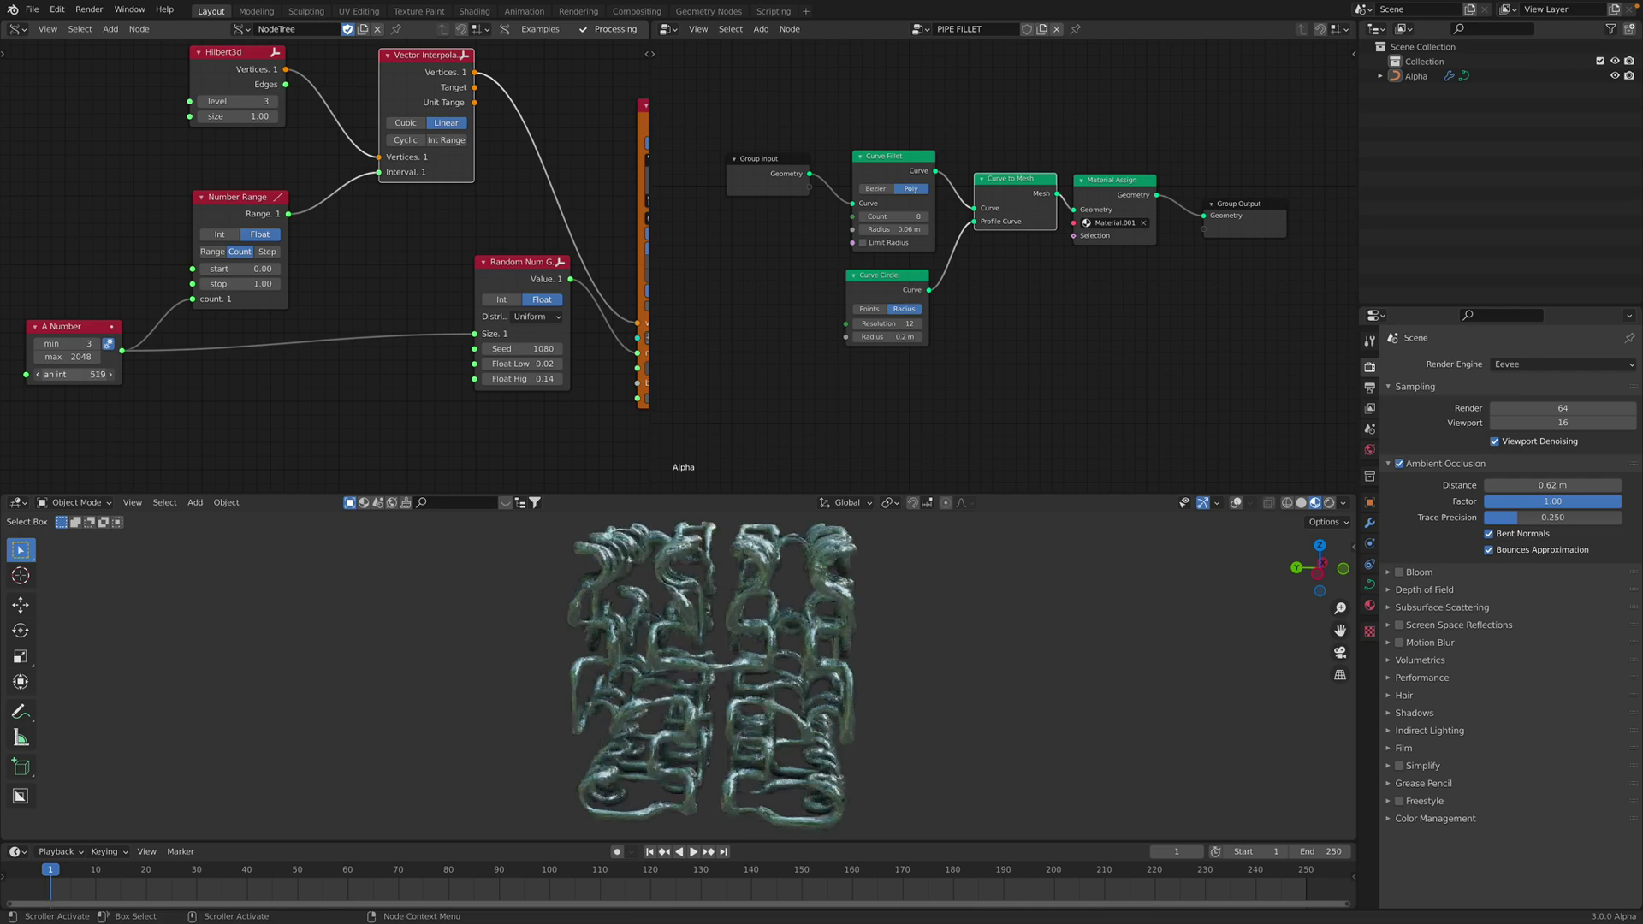
middle_click_drag(935, 744, 764, 774)
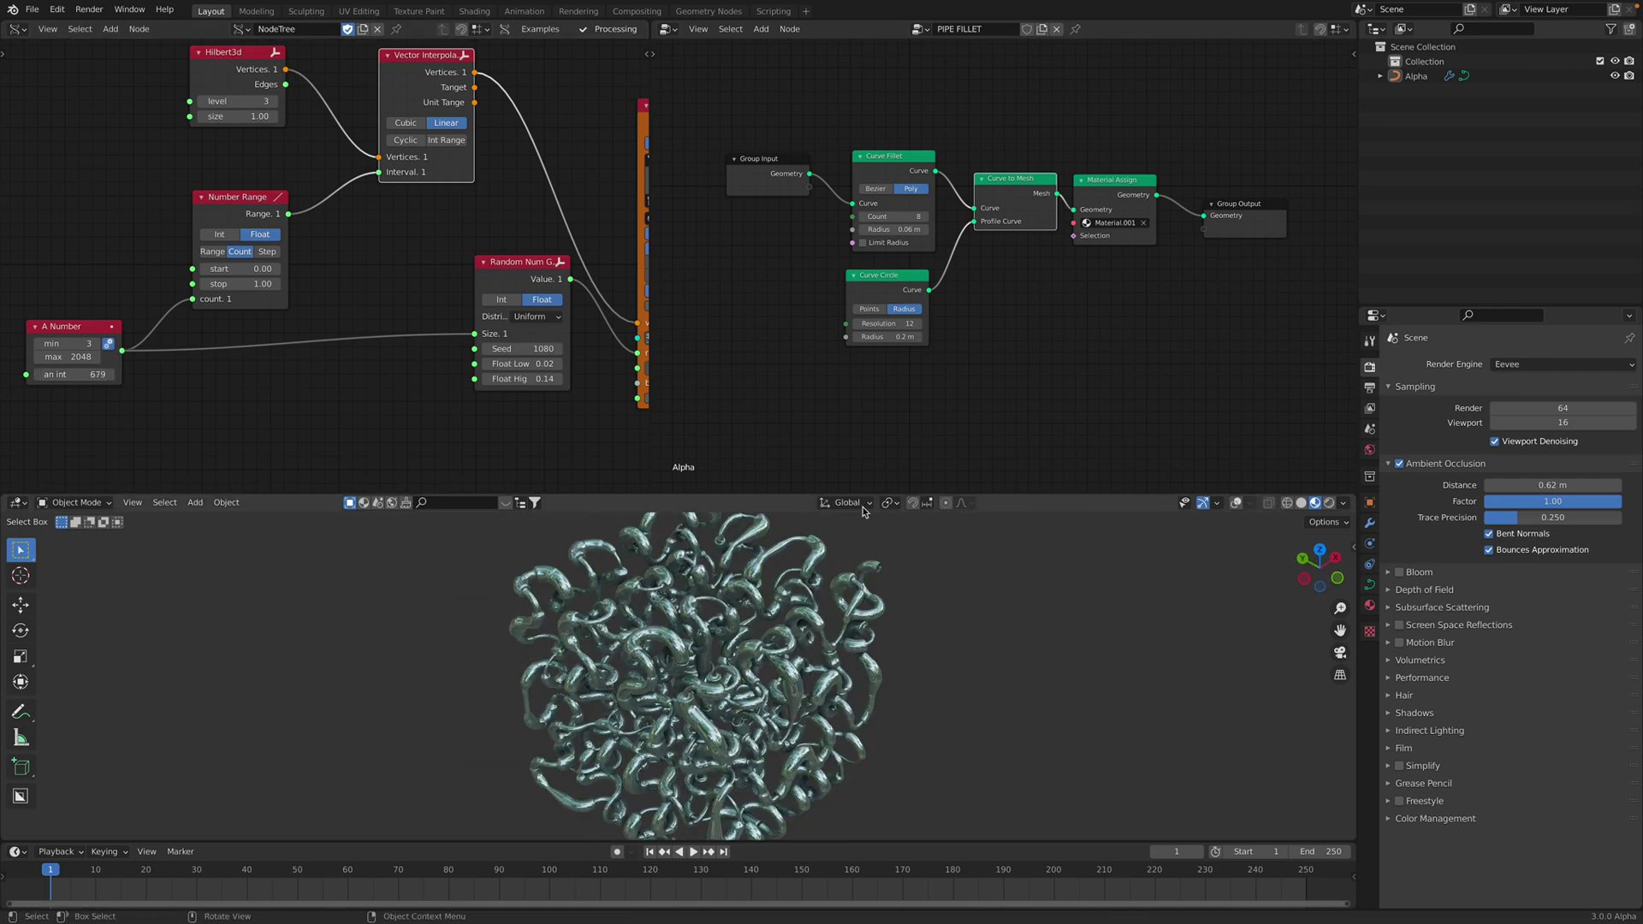
Enlarge the 3D viewport vertically and move the Random Num Gen node farther from the Polyline Viewer.
left_click_drag(869, 494, 860, 412)
middle_click_drag(569, 190, 402, 224)
scroll(403, 224, "down", 1)
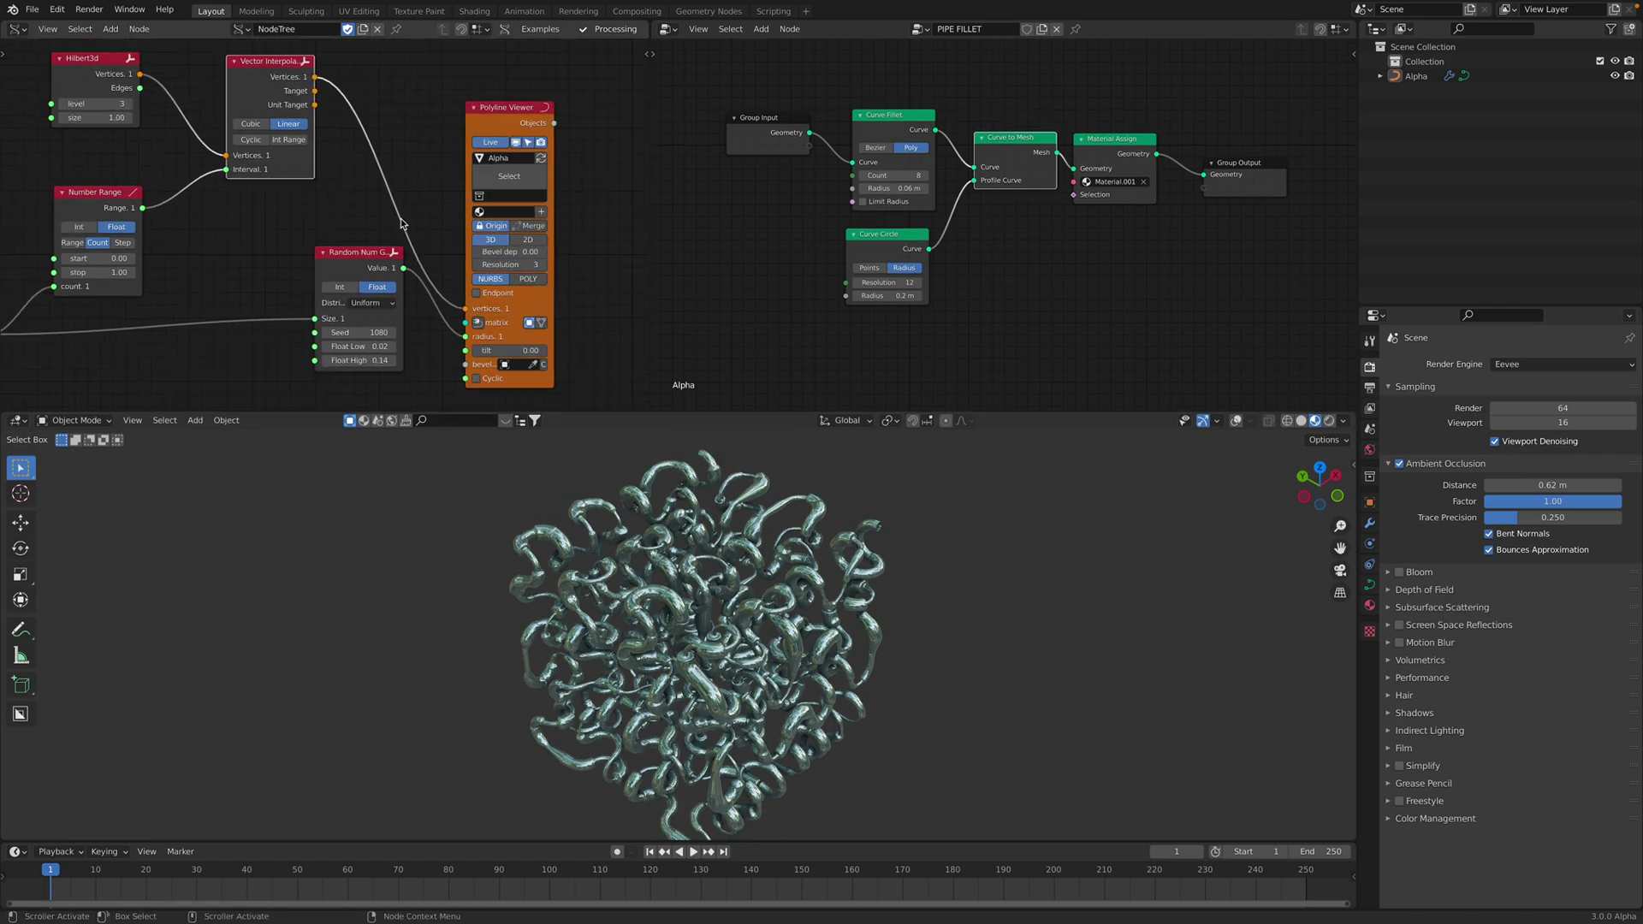
left_click_drag(349, 253, 295, 240)
scroll(295, 250, "up", 1)
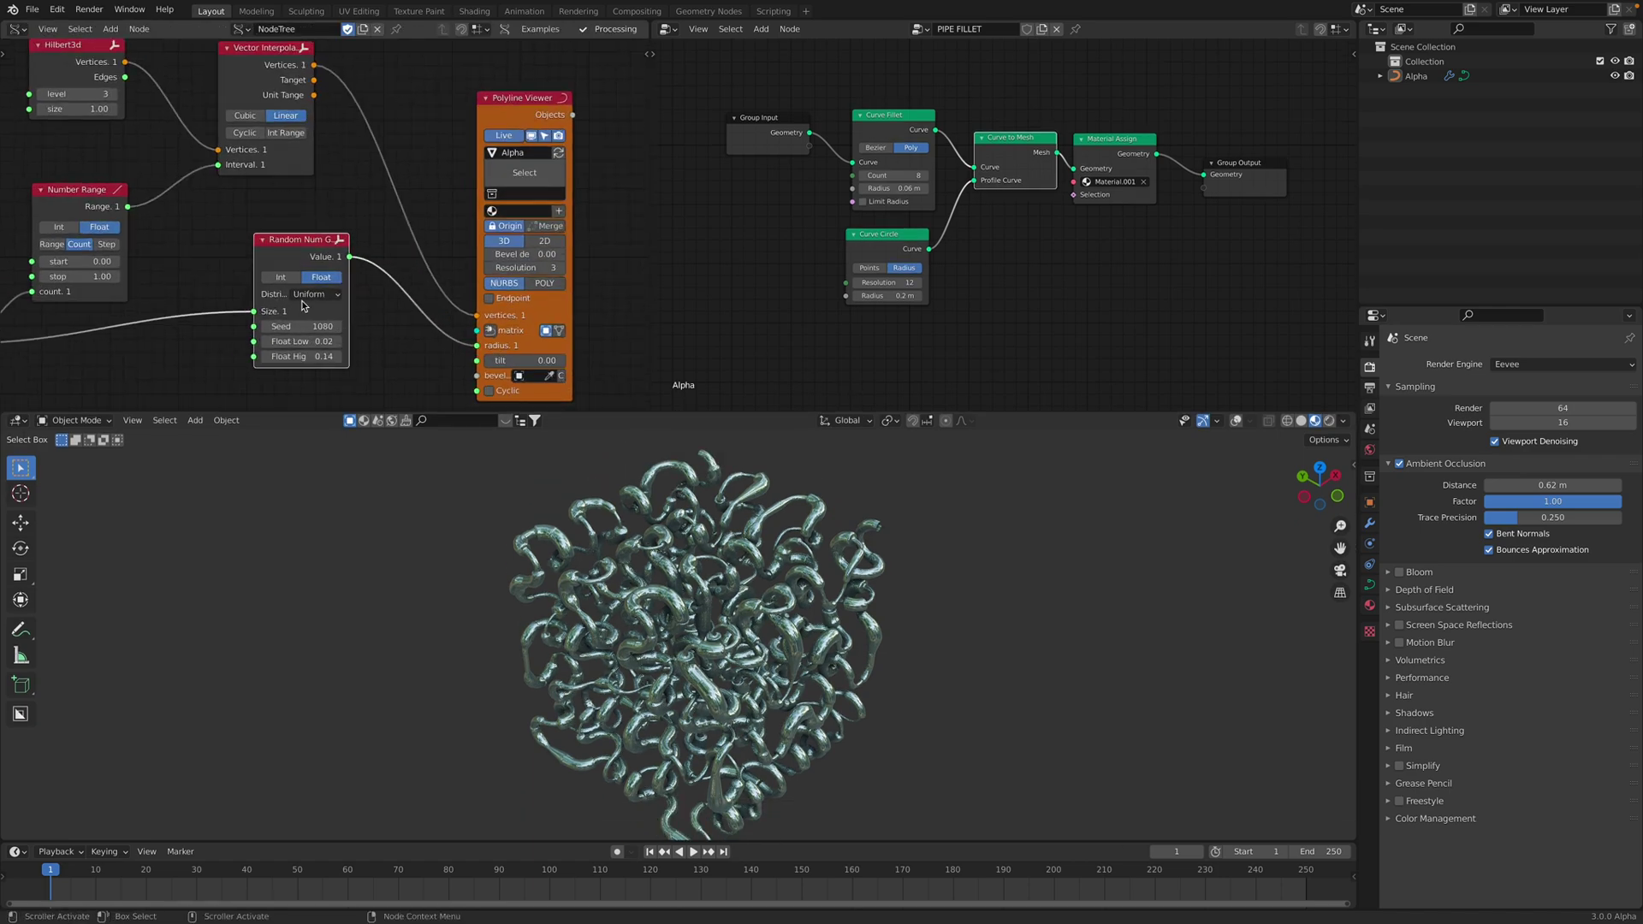
Disconnect the random values from the Polyline Viewer's radius and set the Curve Circle's radius to 0.84 m.
left_click_drag(476, 346, 409, 369)
middle_click_drag(733, 623, 827, 586)
scroll(826, 587, "up", 3)
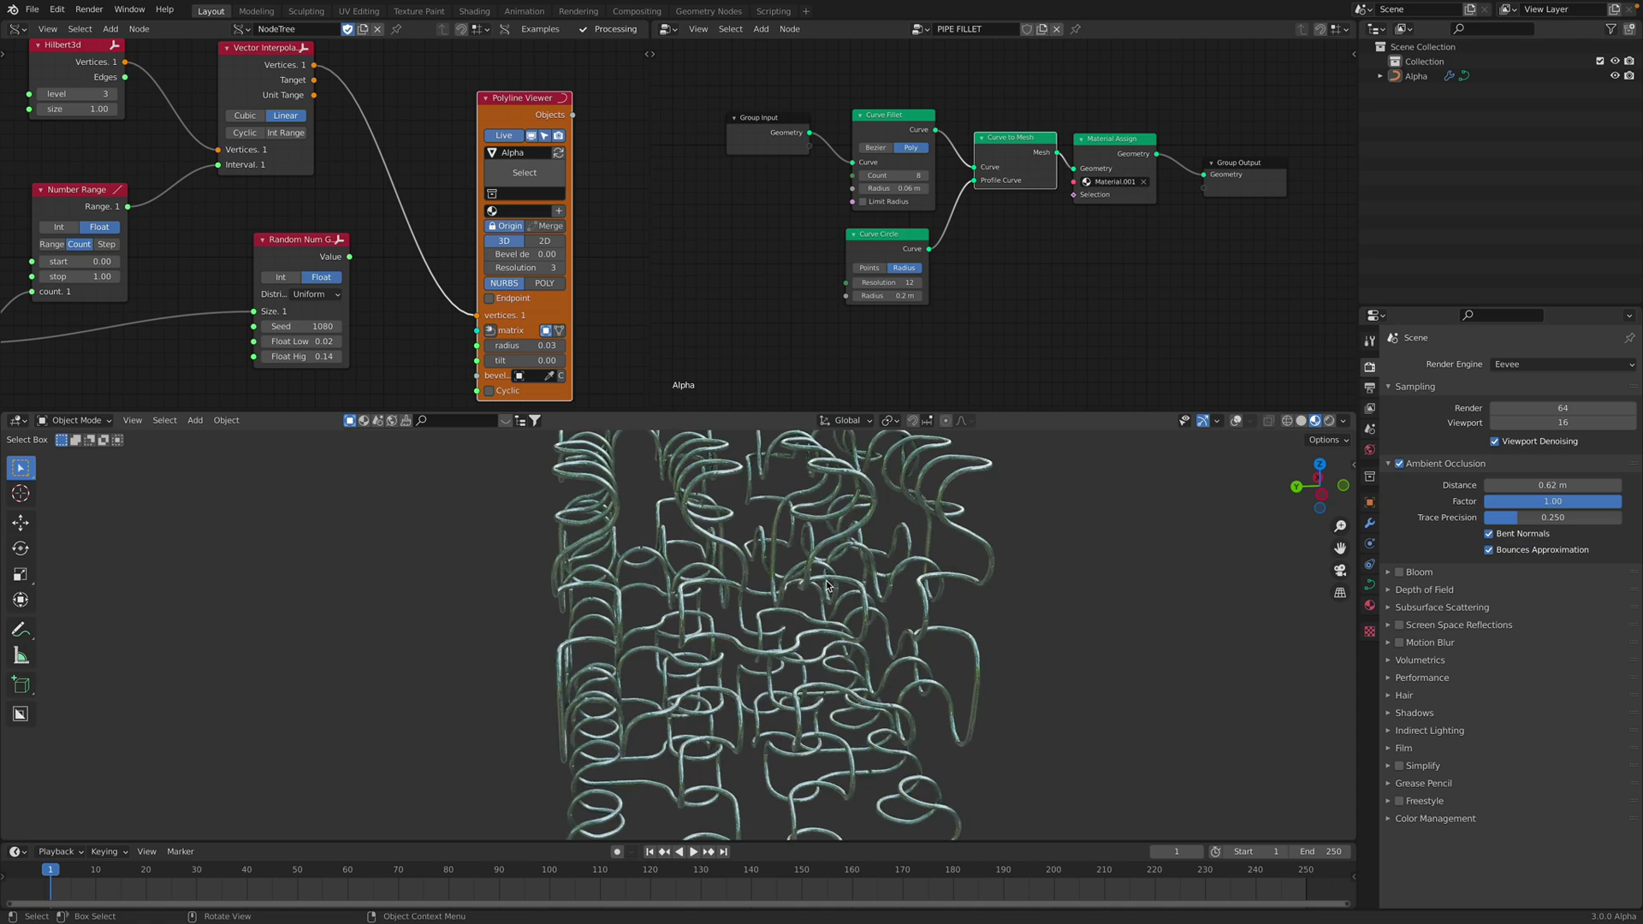
left_click_drag(890, 295, 959, 295)
middle_click_drag(821, 556, 863, 635)
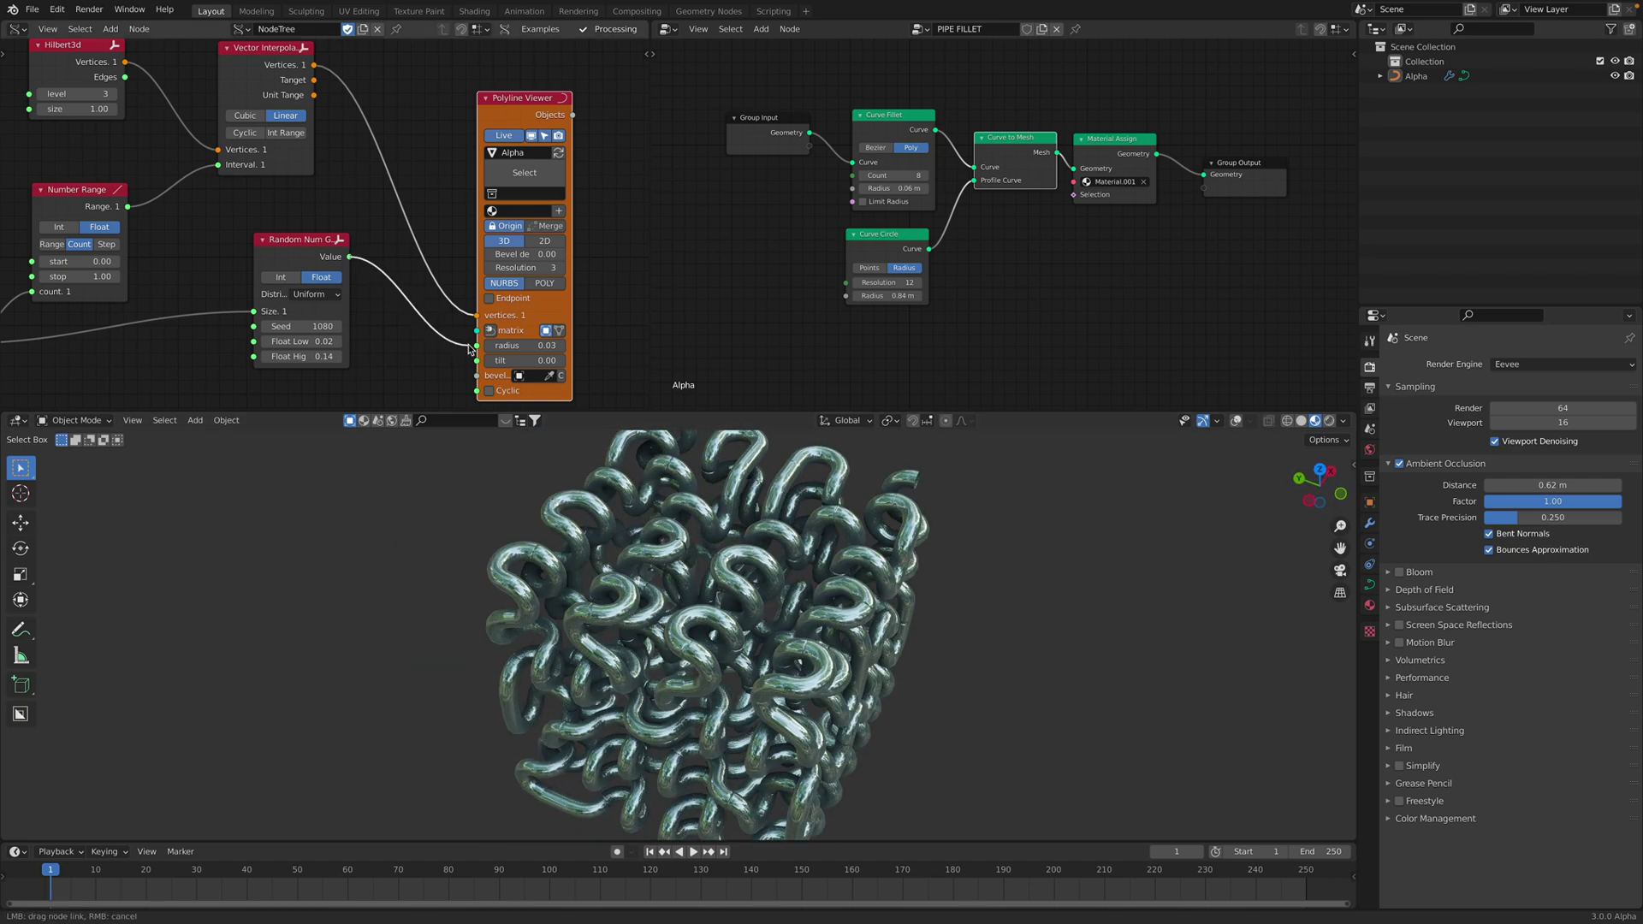
Reconnect the Random Num Gen values to the Polyline Viewer's radius, with Float Low at -0.04 and Float High at 0.05.
left_click_drag(475, 350, 476, 346)
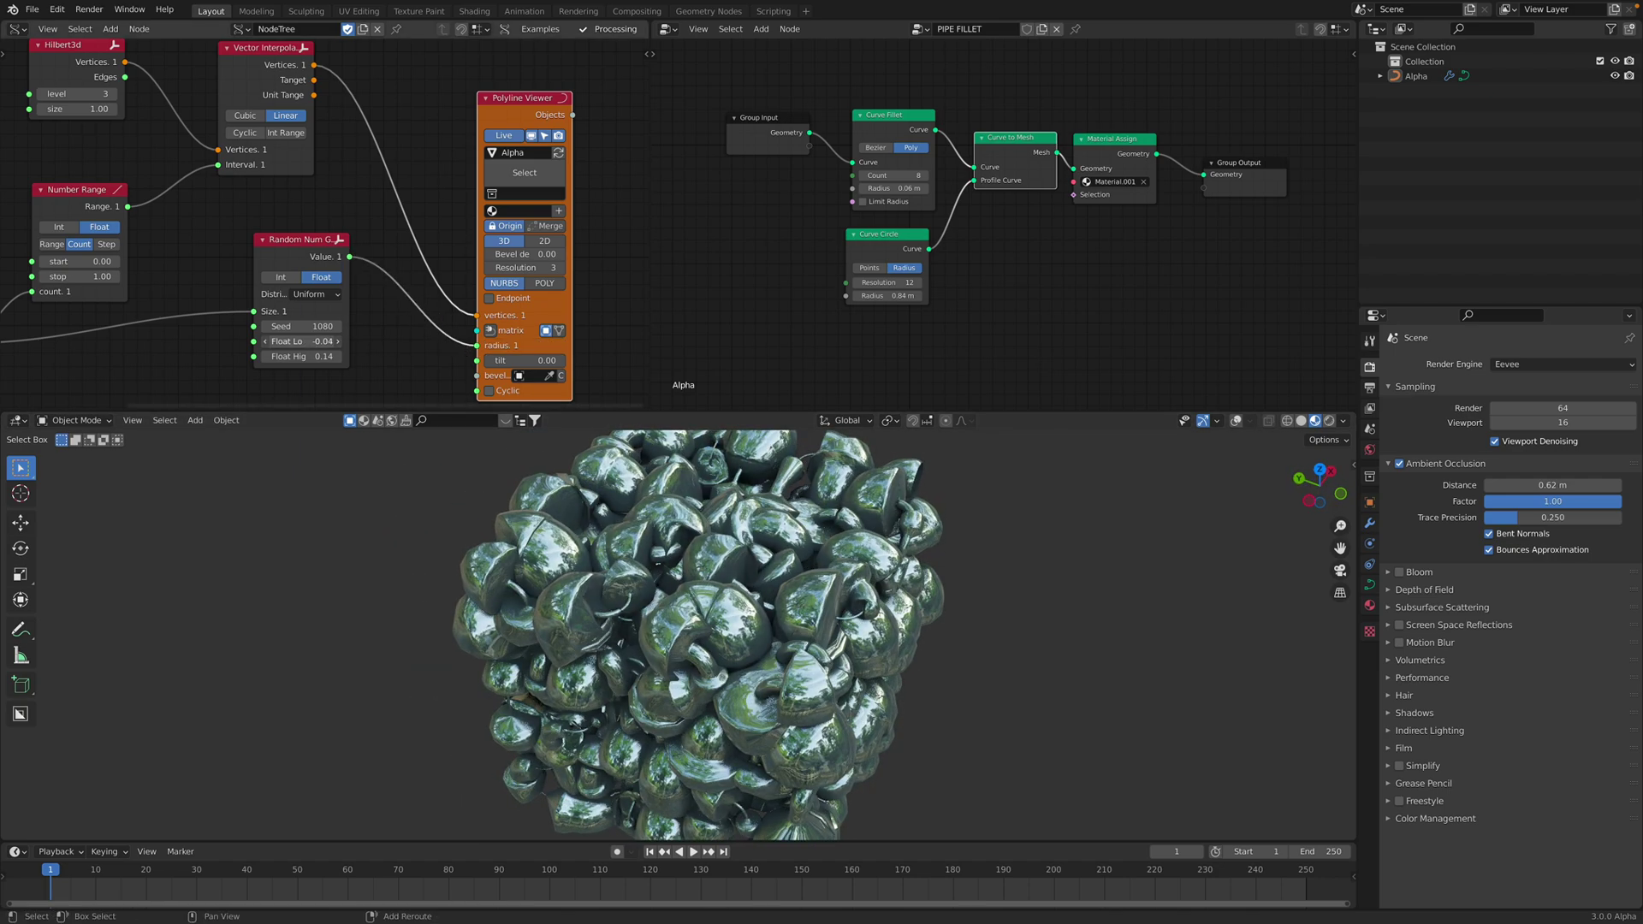
left_click_drag(309, 353, 274, 353)
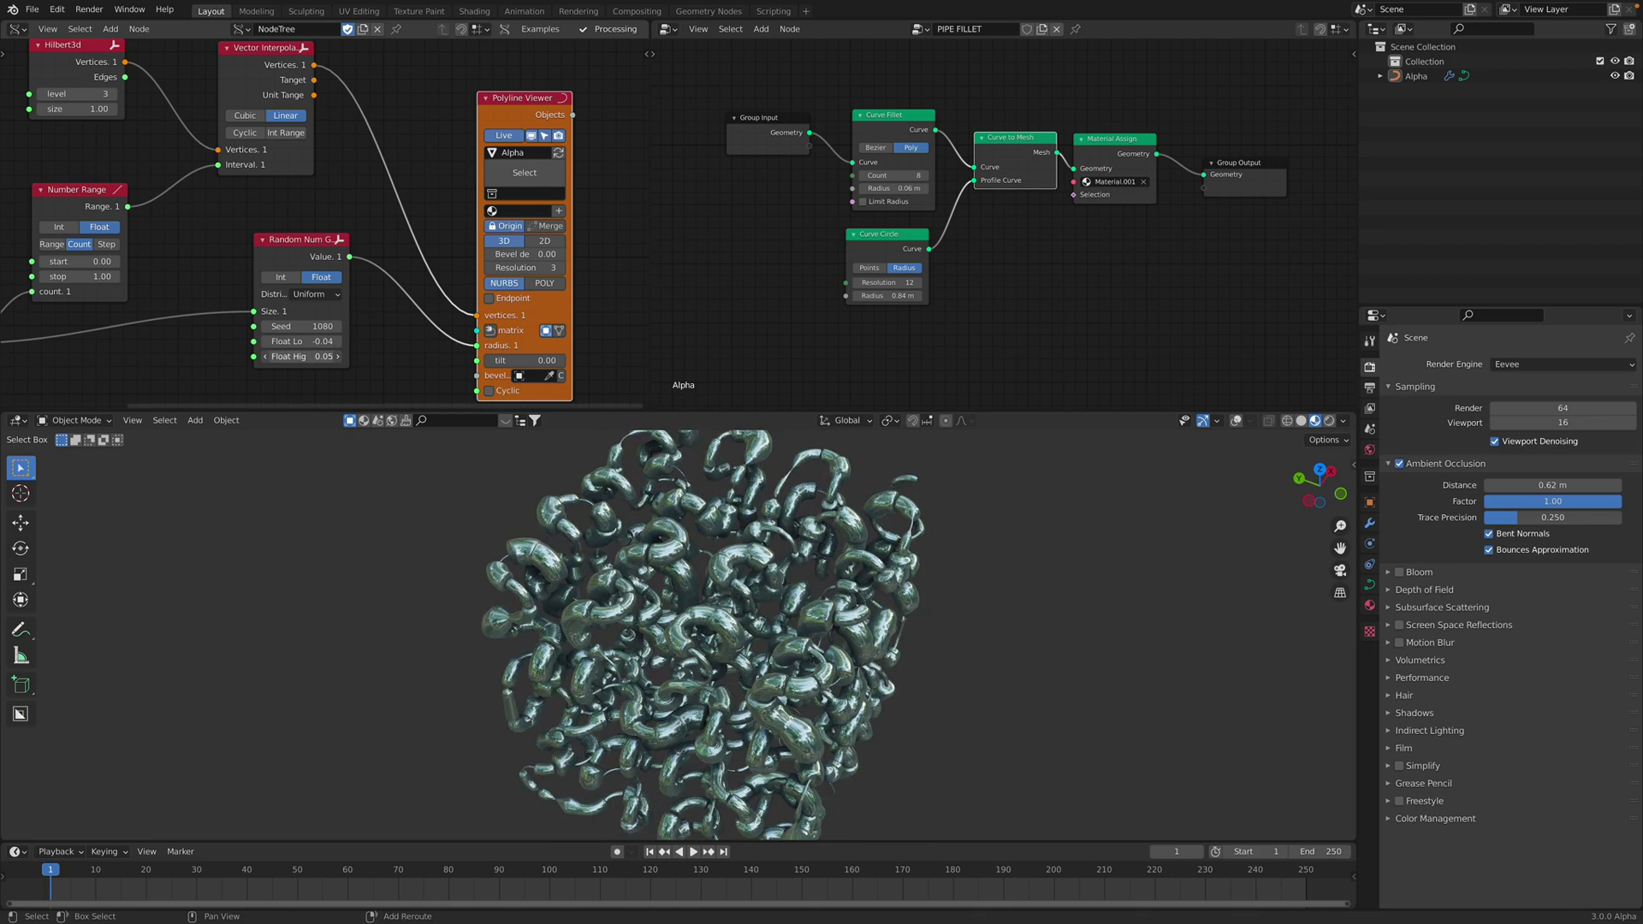
middle_click_drag(832, 622, 801, 579, "alt")
scroll(1015, 205, "up", 2)
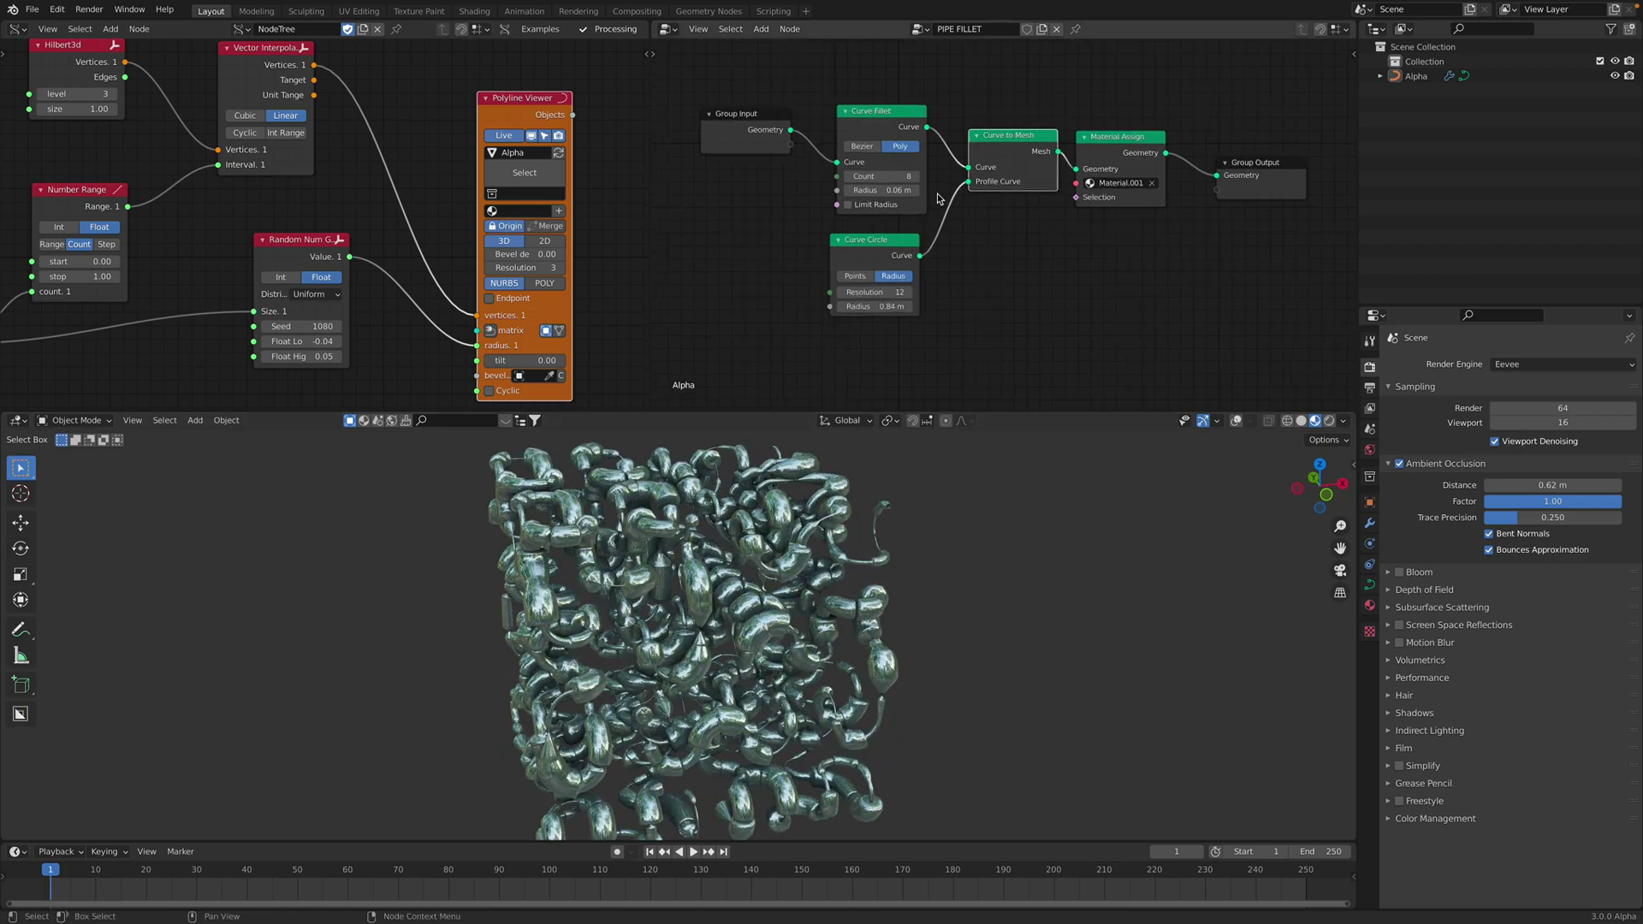
Set the Curve Fillet radius to 0.12 m and mute and unmute the node to compare the tubes with and without rounding.
left_click_drag(832, 184, 812, 184)
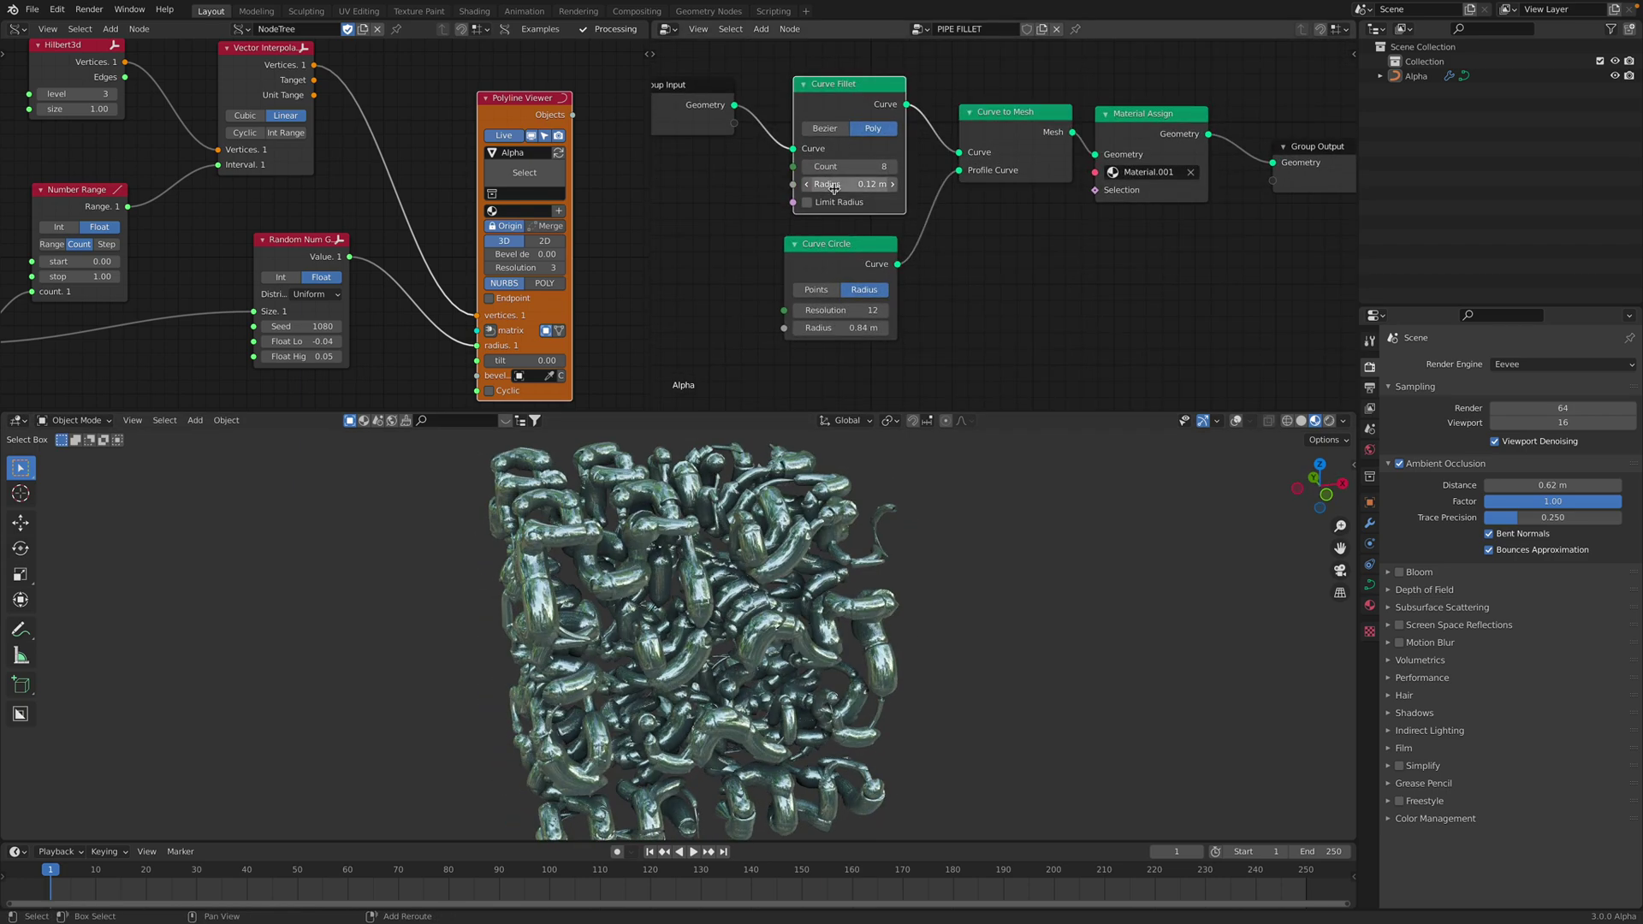
middle_click_drag(847, 466, 877, 496)
middle_click_drag(757, 526, 796, 496)
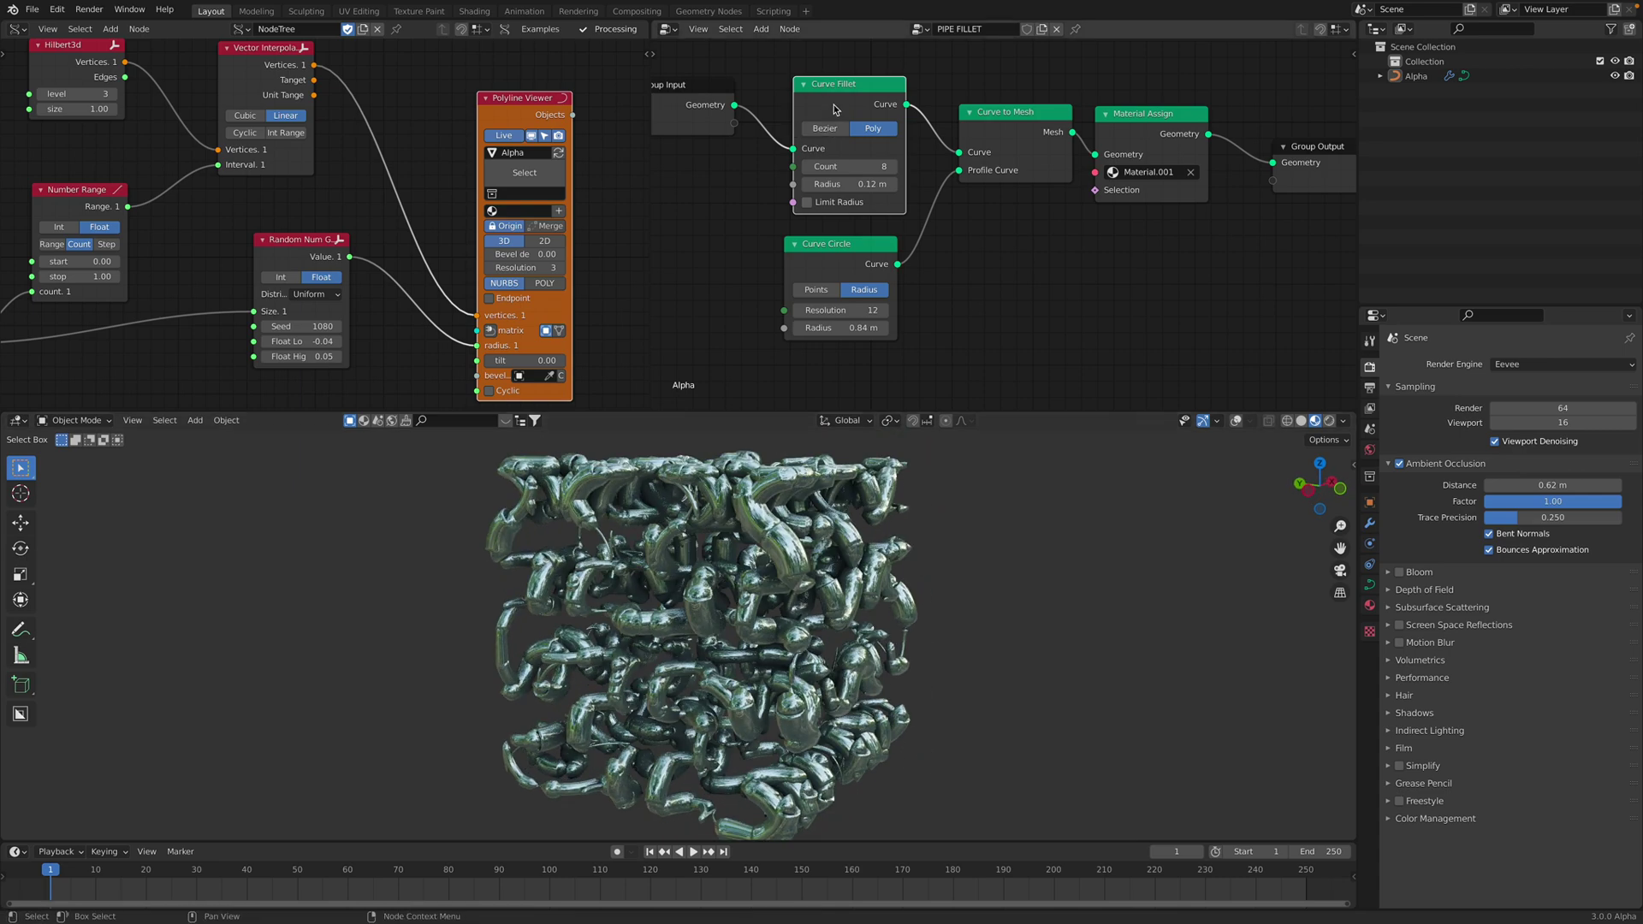
key("m")
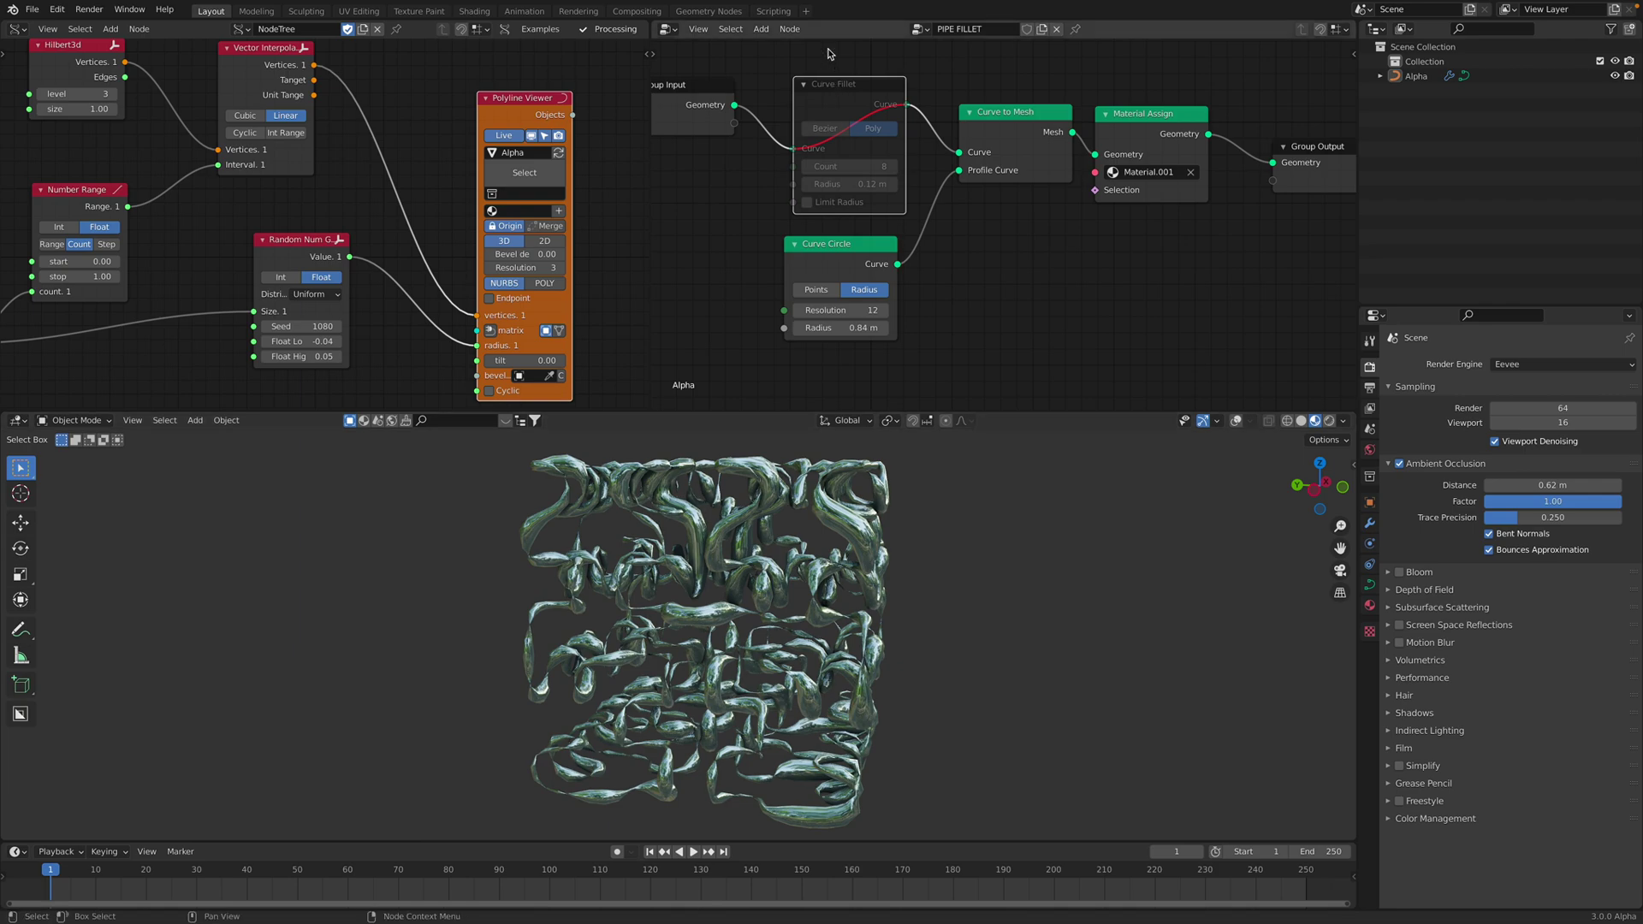
key("m")
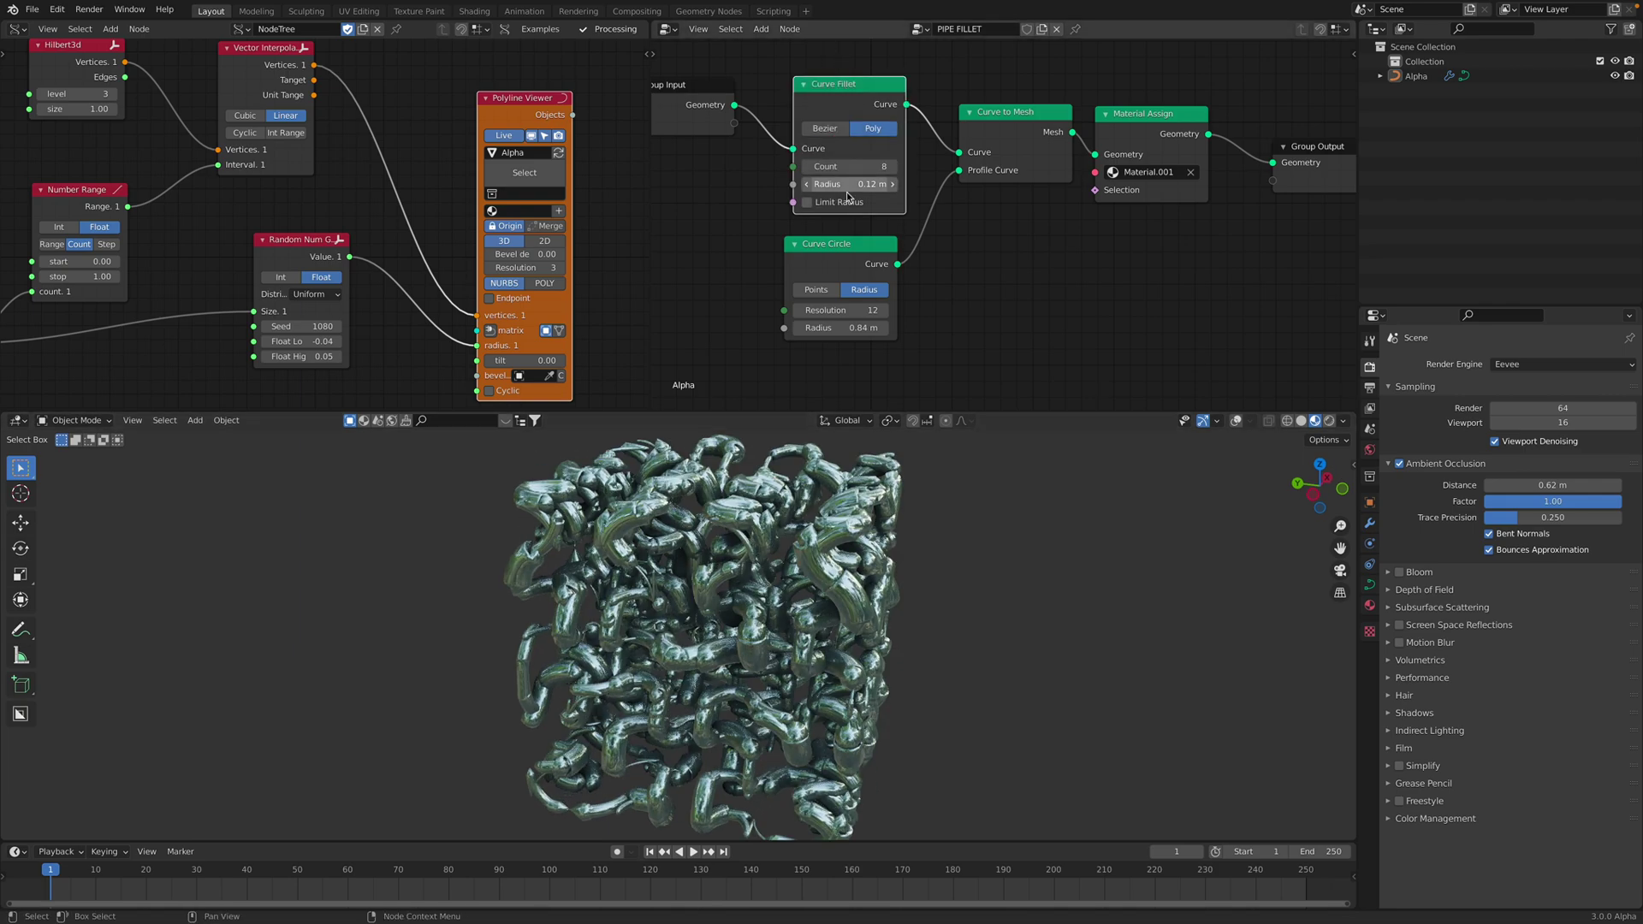
Raise the Curve Fillet radius to 0.26 m, enable Limit Radius, lower the radius to 0.18 m and save the file.
left_click_drag(849, 184, 862, 184)
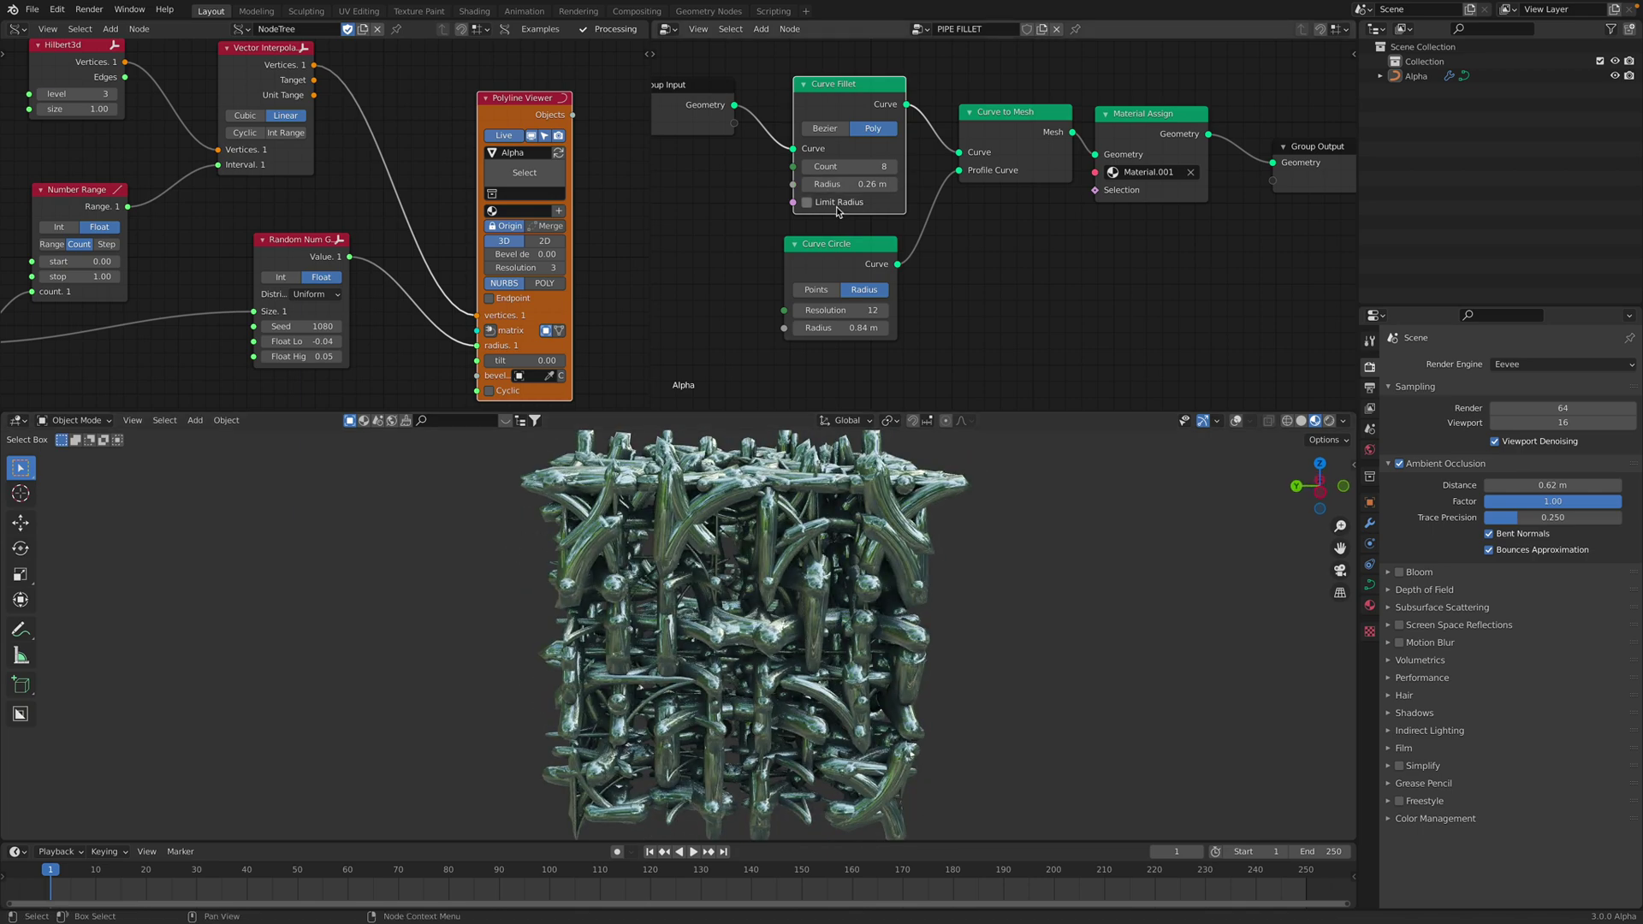
left_click(807, 203)
left_click_drag(870, 184, 834, 183)
middle_click_drag(745, 603, 785, 609)
key("ctrl+s")
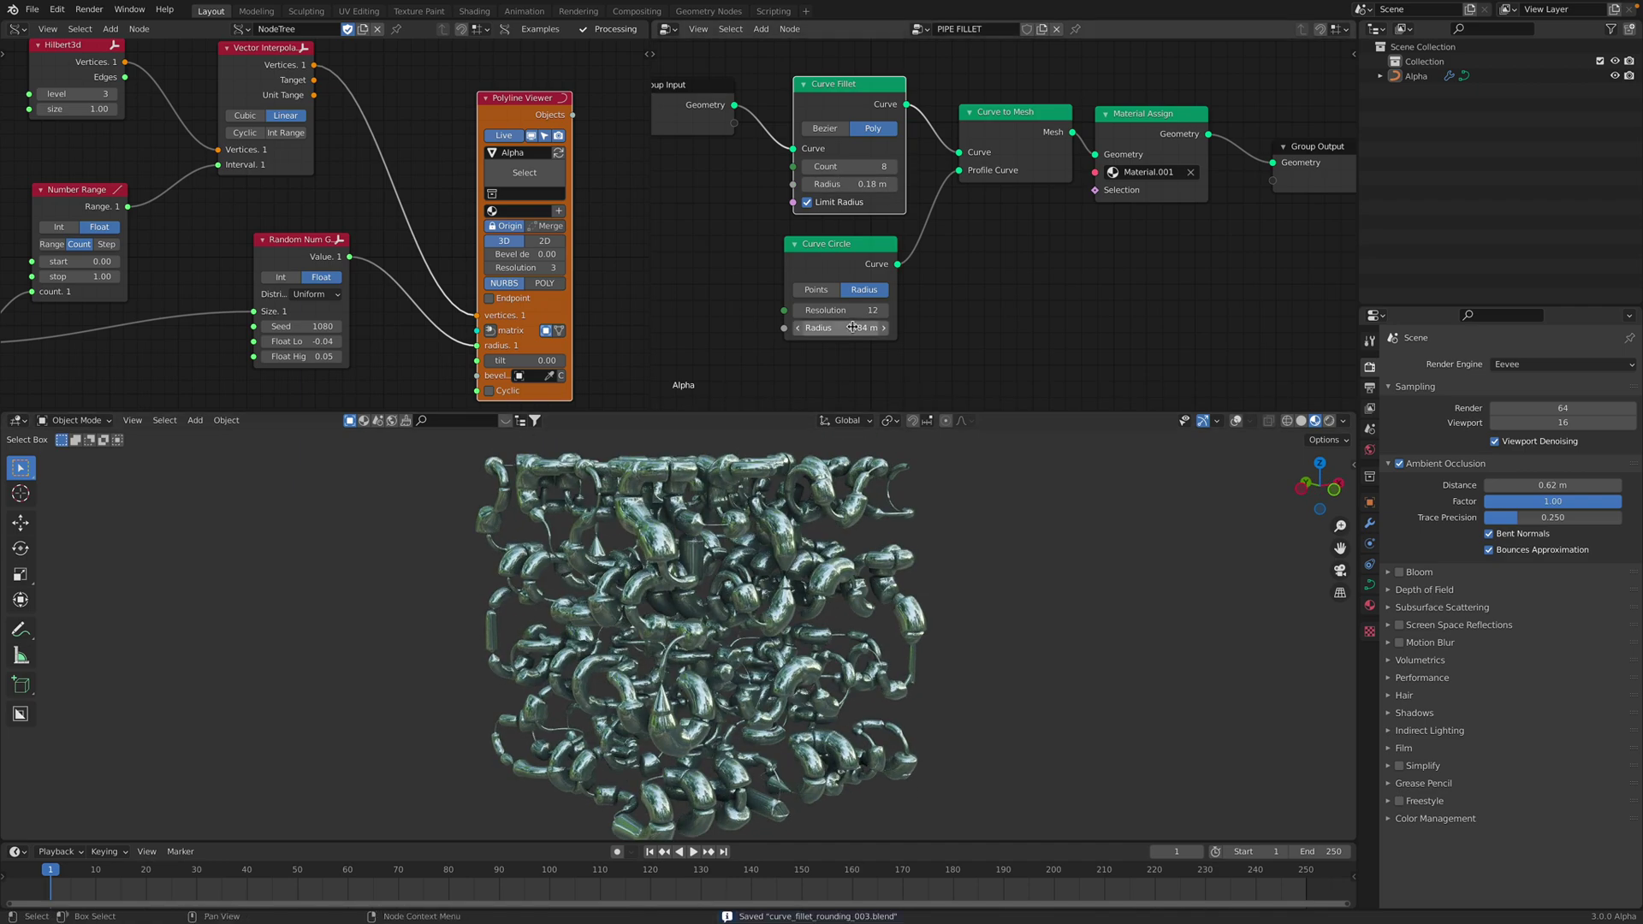
Set the Curve Circle's radius to 1.04 m and tidy the placement of the Curve to Mesh, Material Assign and Group Output nodes.
left_click_drag(843, 328, 864, 328)
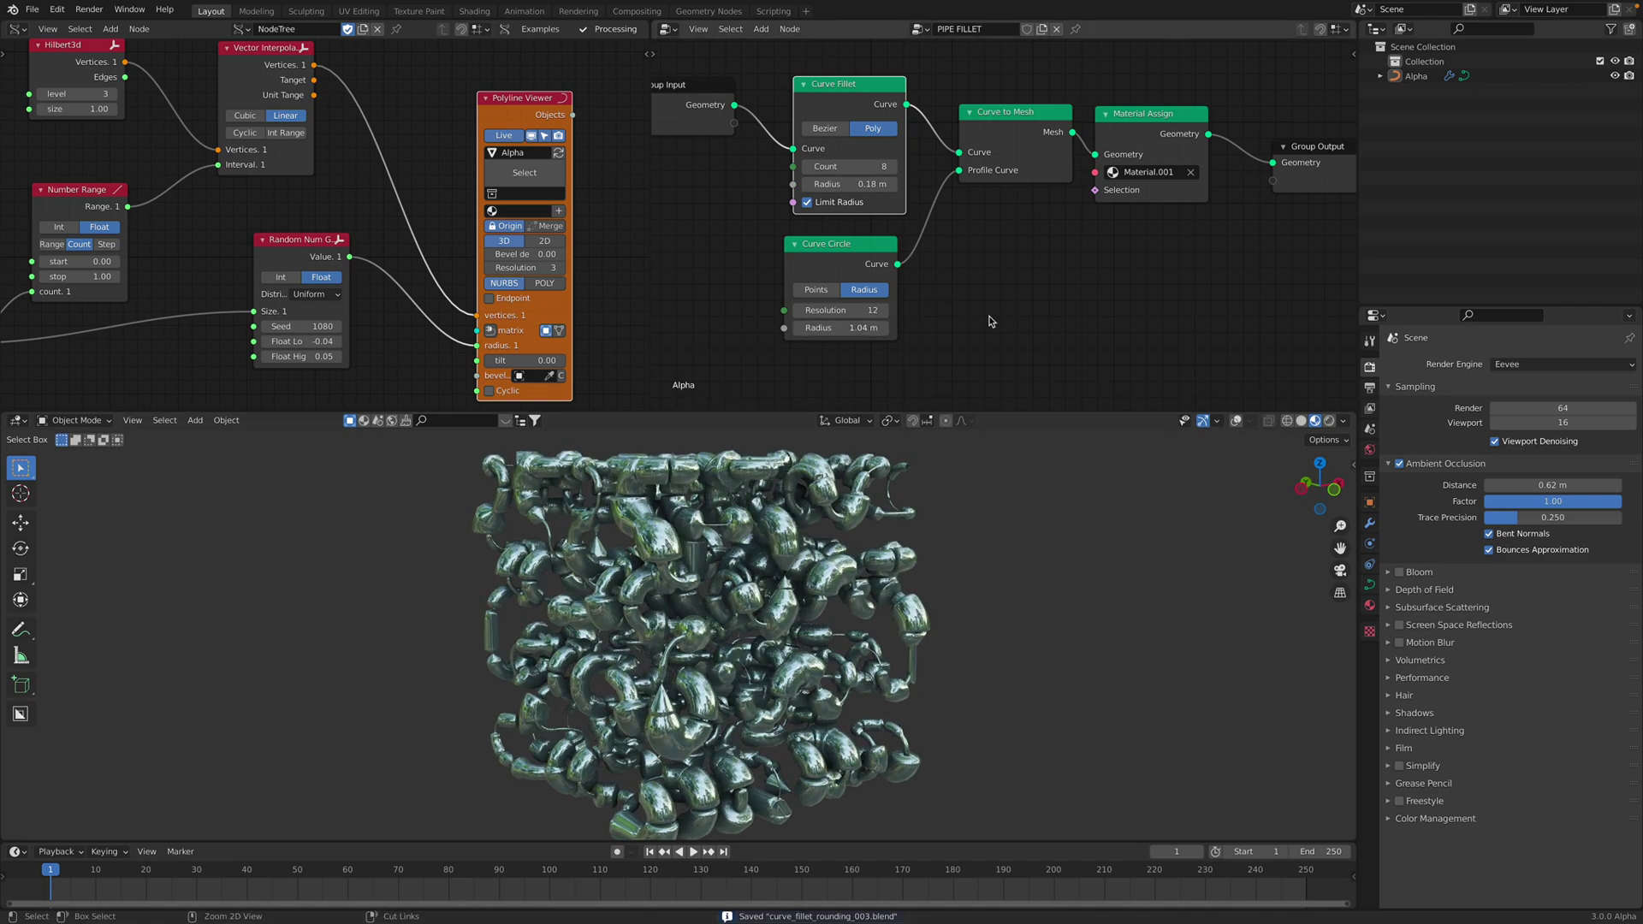
scroll(1014, 229, "down", 1)
left_click_drag(1020, 136, 1019, 128)
left_click_drag(1133, 140, 1136, 133)
left_click_drag(1245, 164, 1240, 158)
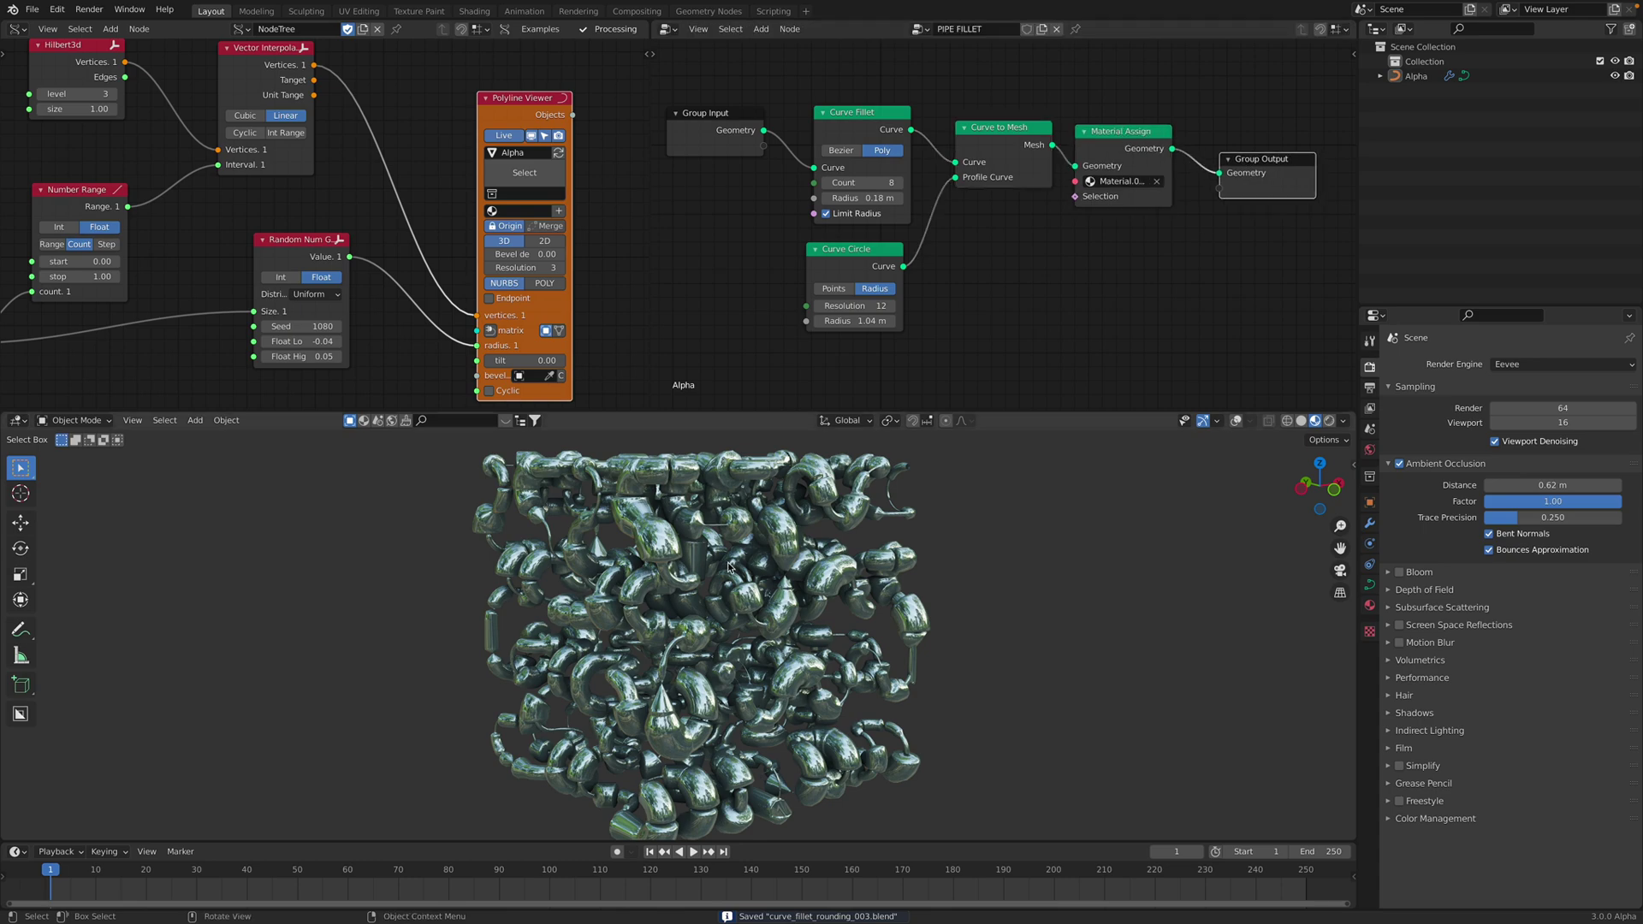
Lower the Metallic value of the Alpha object's Material.001 to 0.820 and save the file.
scroll(733, 560, "down", 2)
middle_click_drag(731, 562, 751, 563)
left_click(1416, 76)
left_click(1370, 605)
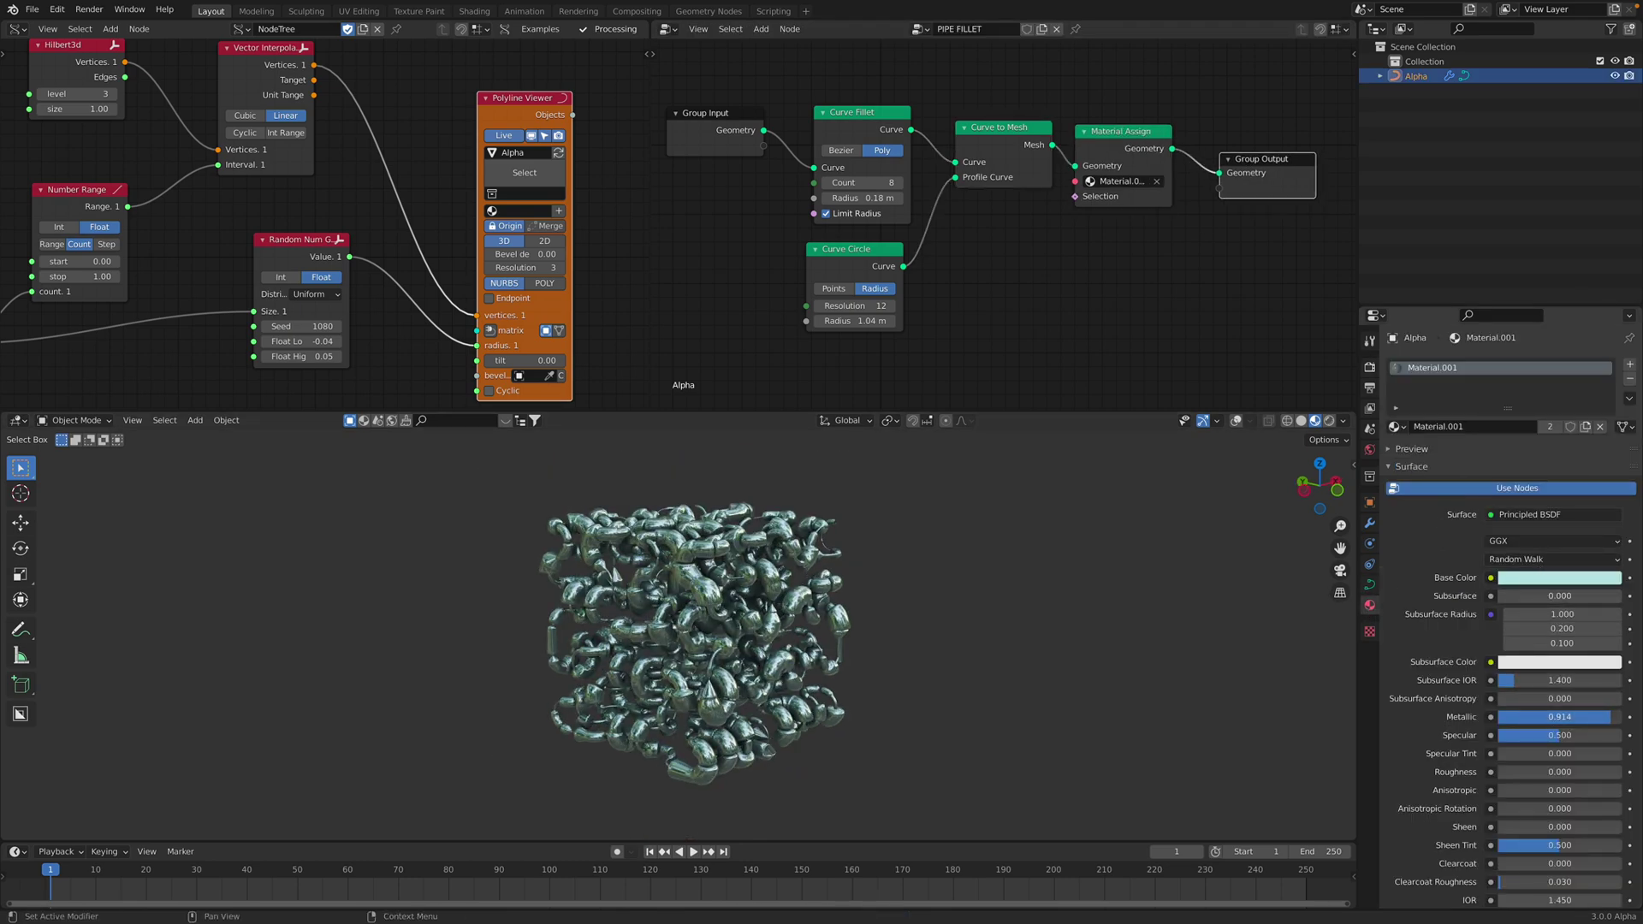
mouse_move(1611, 717)
left_mouse_down()
mouse_move(1576, 717)
mouse_move(1617, 717)
mouse_move(1601, 717)
left_mouse_up()
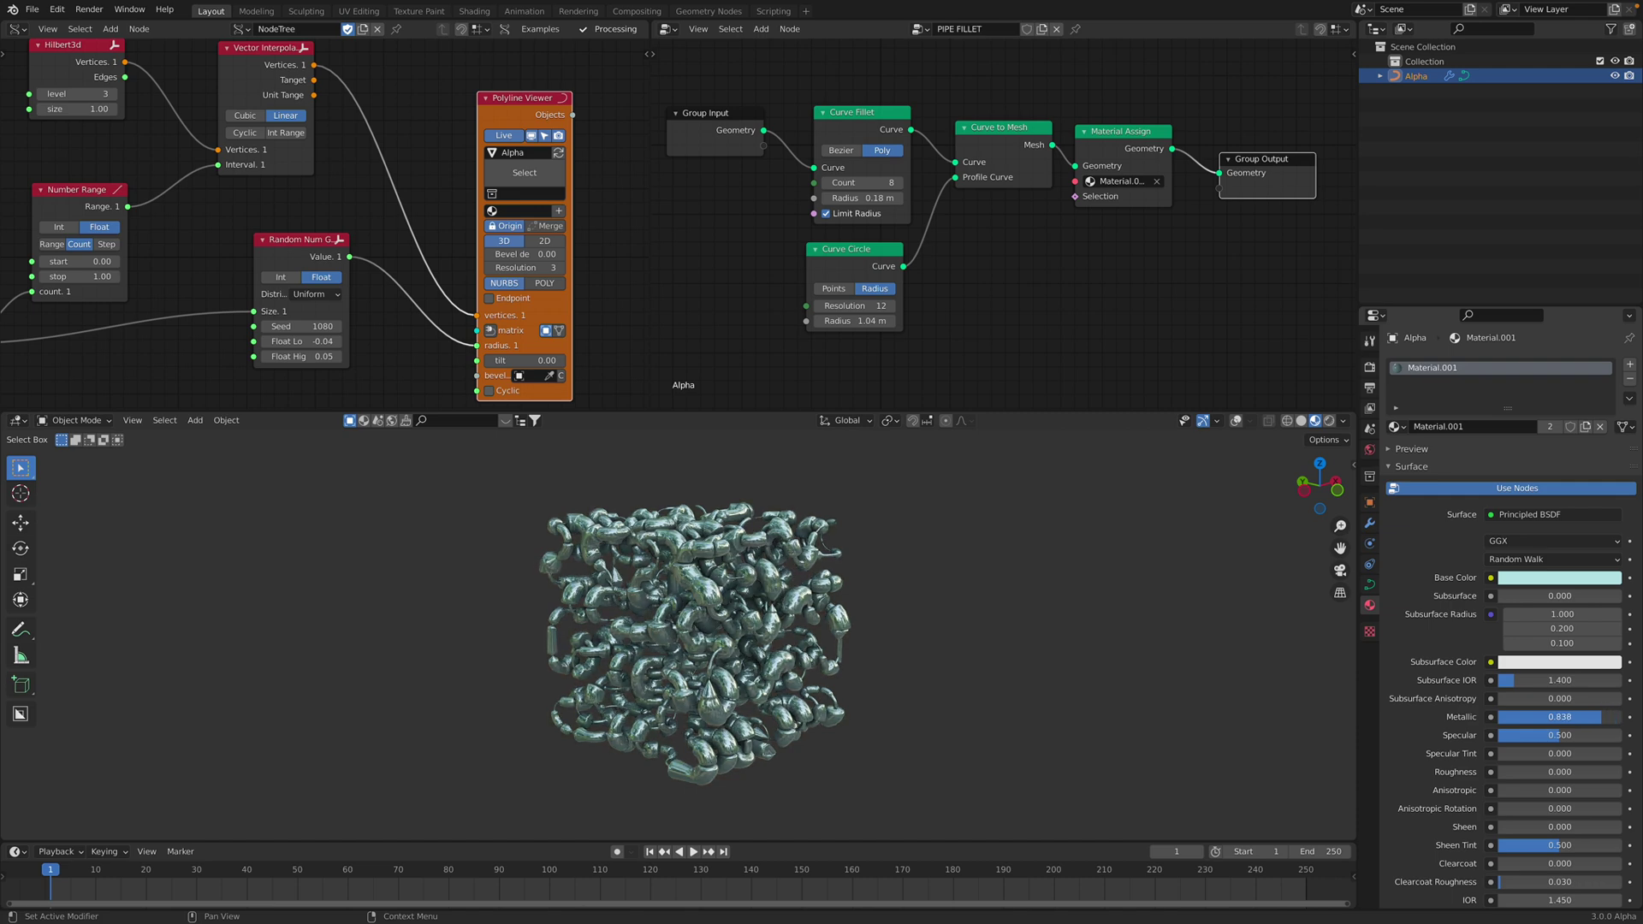
middle_click_drag(1163, 650, 808, 586)
key("ctrl+s")
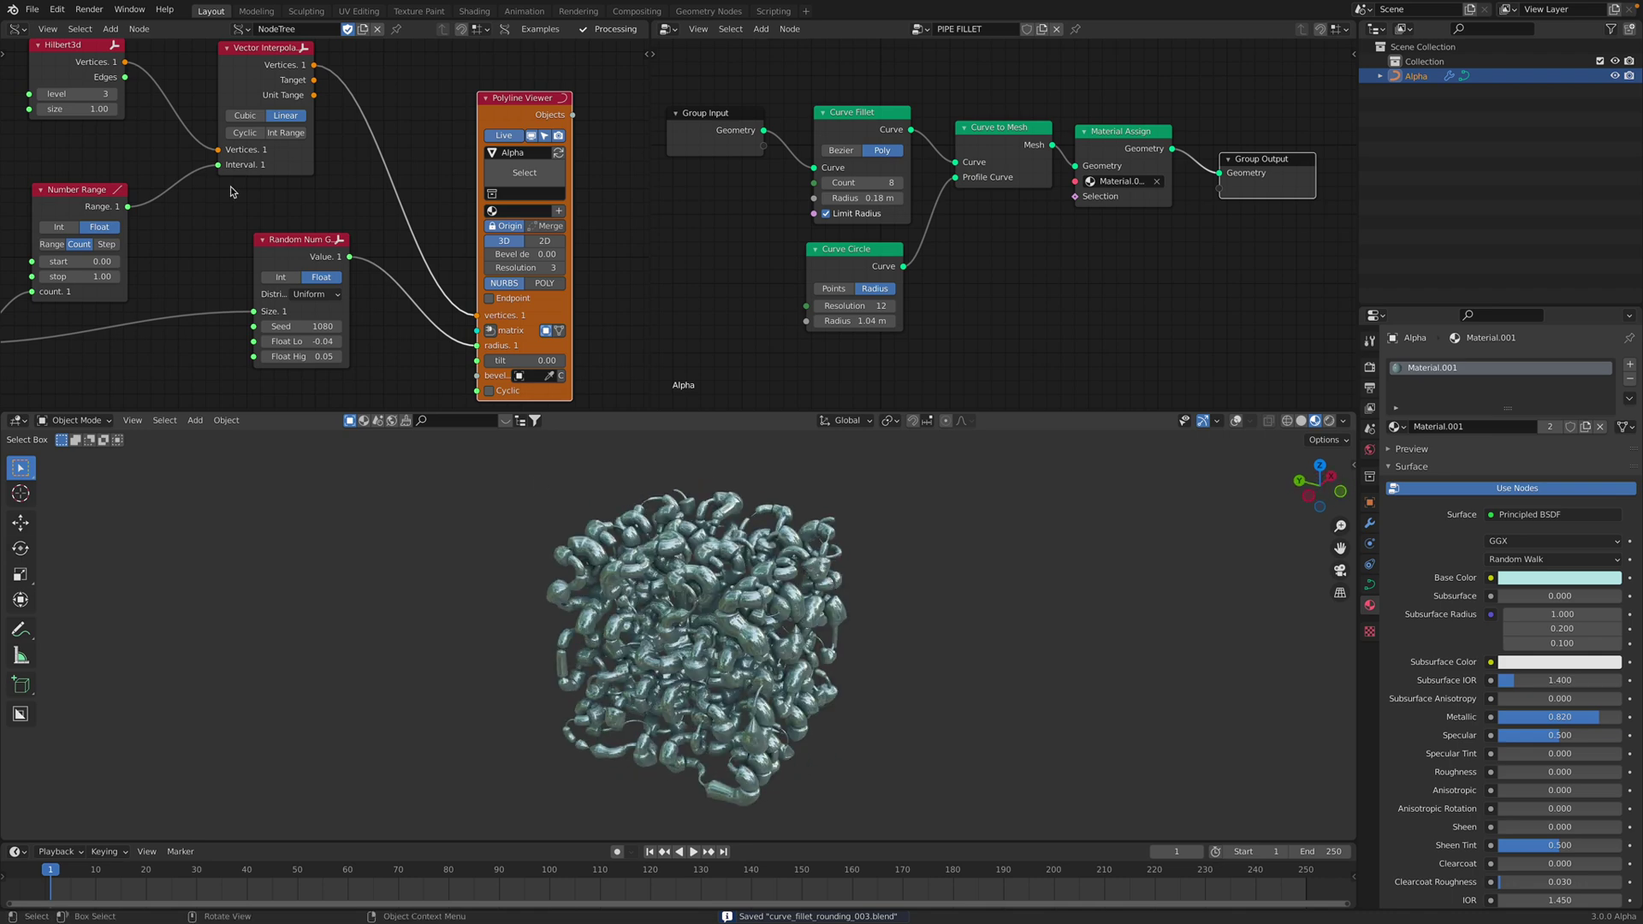
Move the Curve Fillet and Group Input nodes slightly higher in the geometry node tree.
scroll(753, 70, "up", 2)
left_click_drag(917, 137, 908, 106)
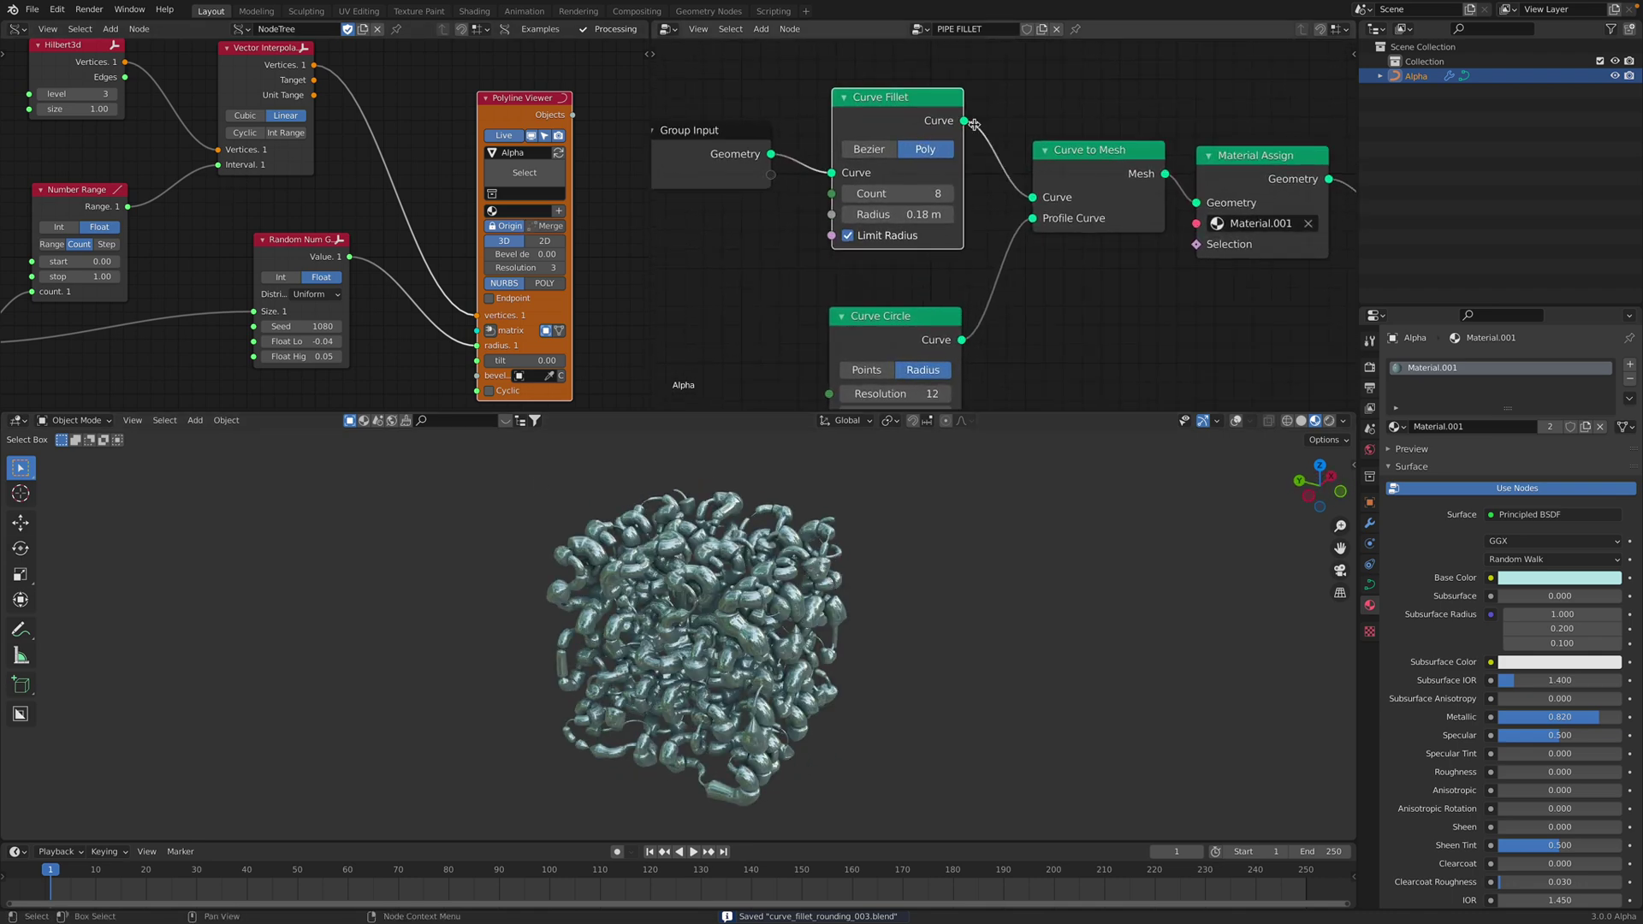
middle_click_drag(882, 116, 971, 151)
left_click_drag(817, 165, 796, 124)
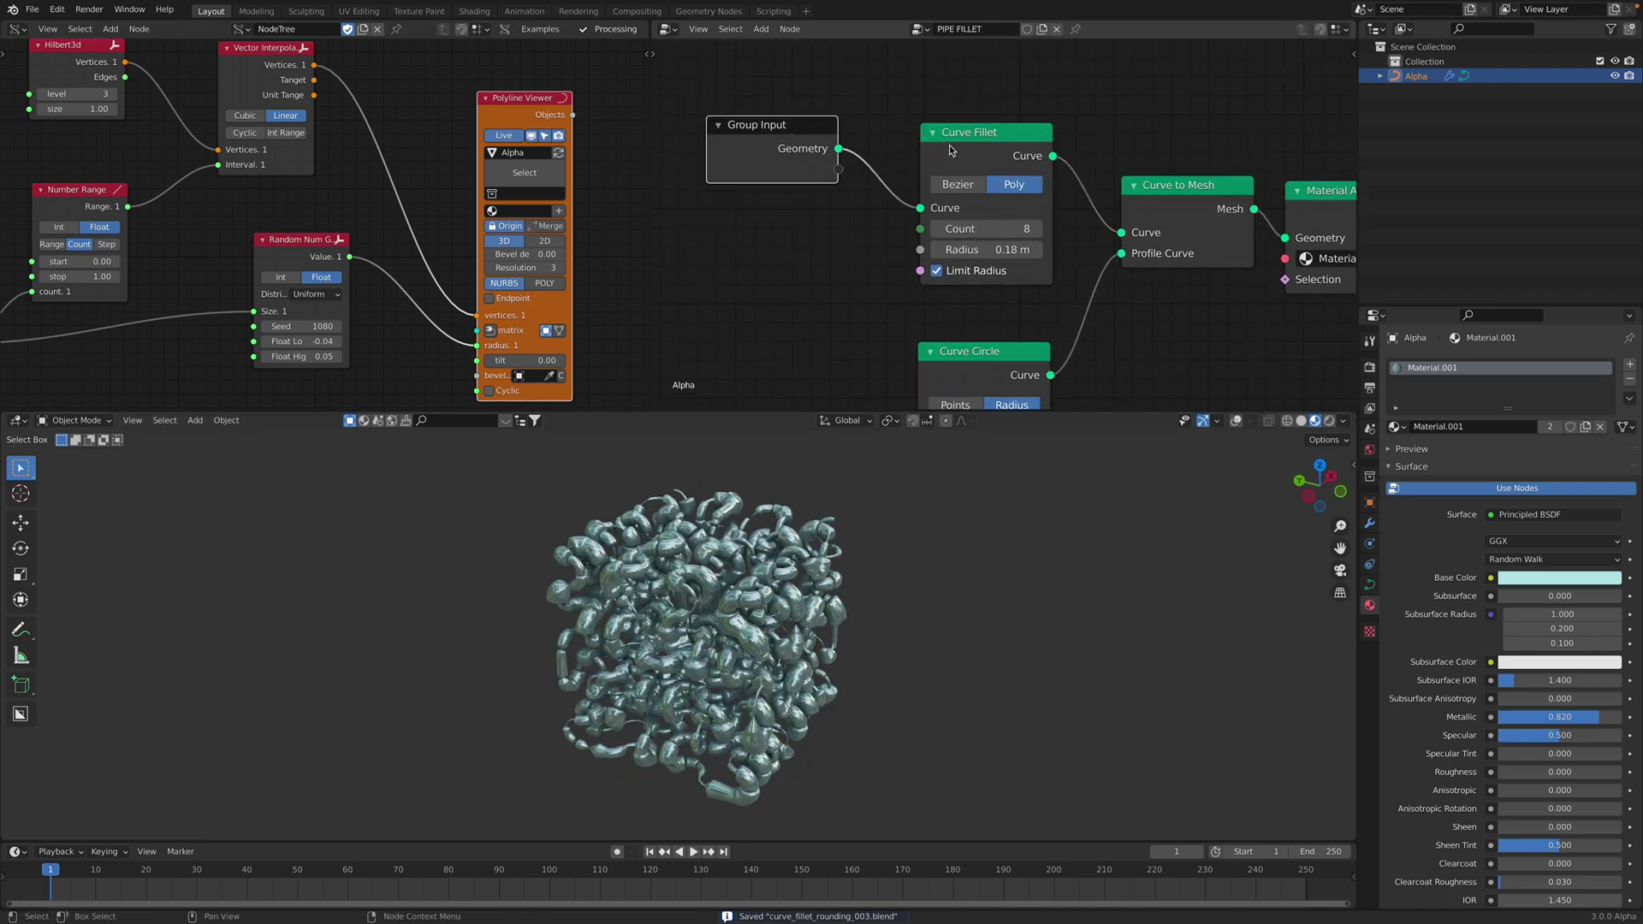
scroll(961, 174, "down", 3)
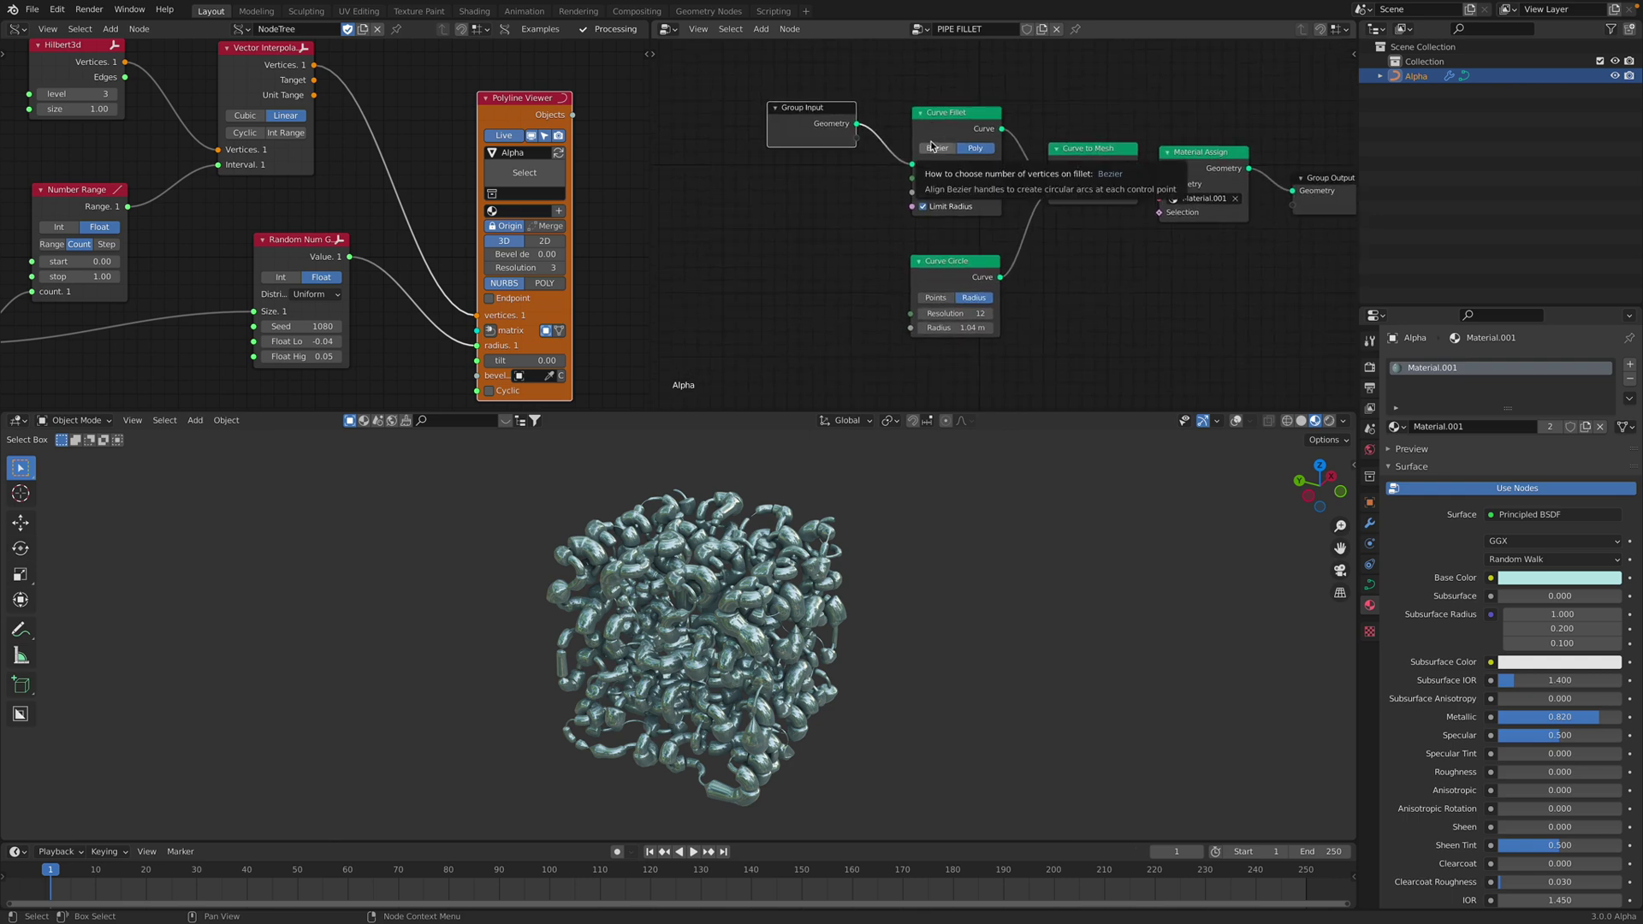
Widen the Sverchok node editor, bring the Polyline Viewer closer to the other nodes and shift the Hilbert3d node away from Vector Interpolation.
middle_click_drag(834, 565, 872, 556)
scroll(591, 227, "down", 3)
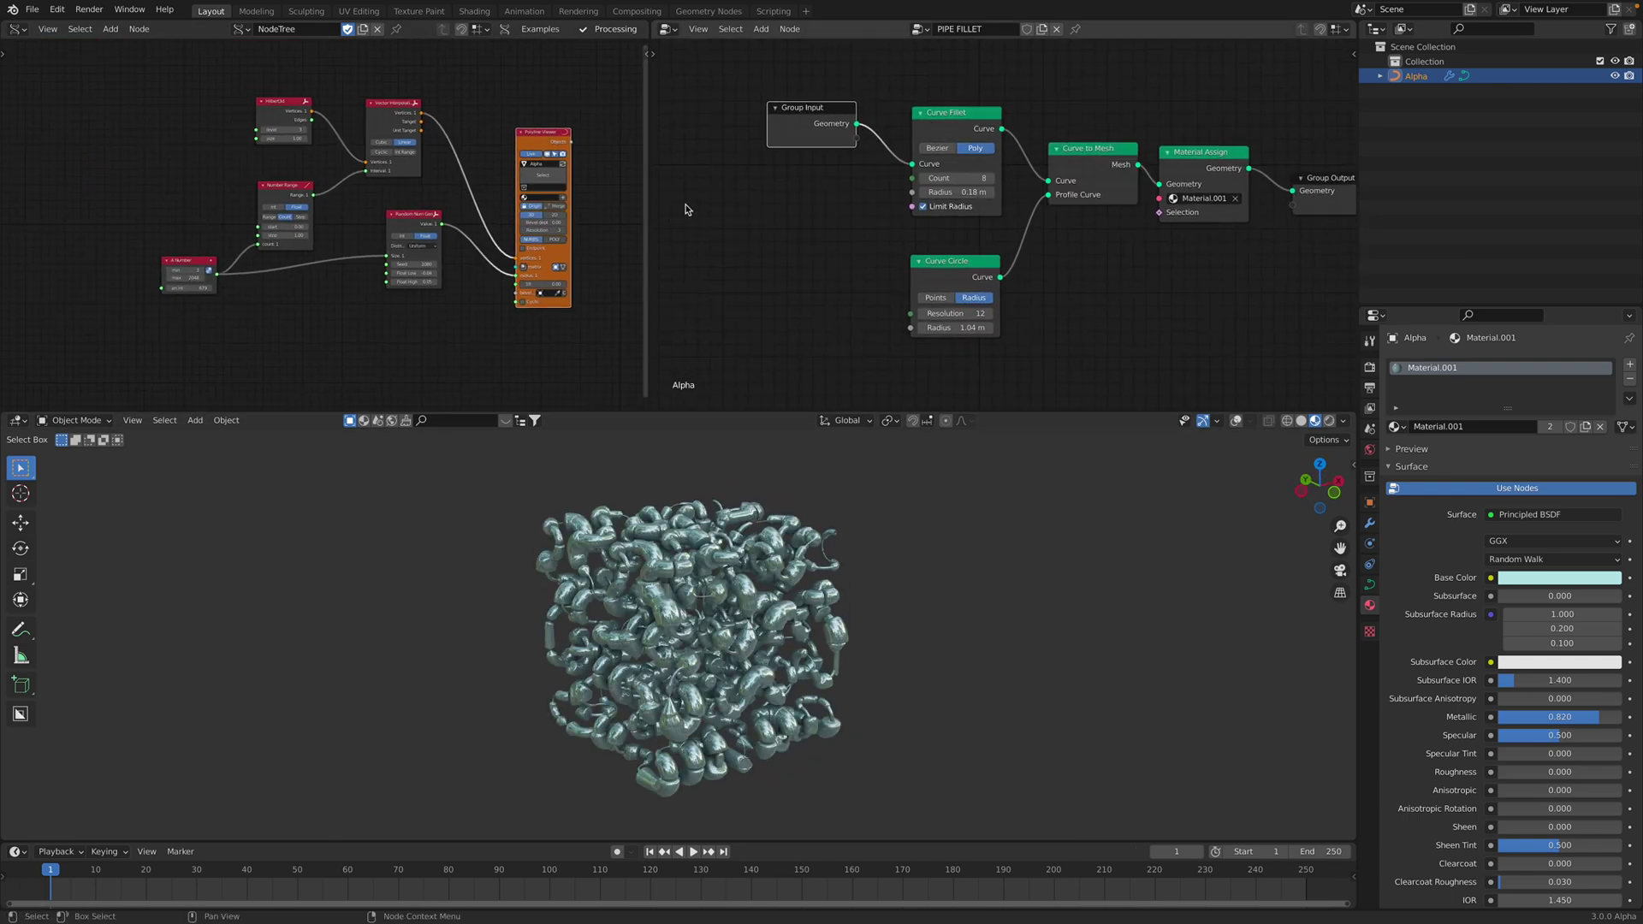
left_click_drag(651, 192, 746, 180)
scroll(622, 118, "up", 3)
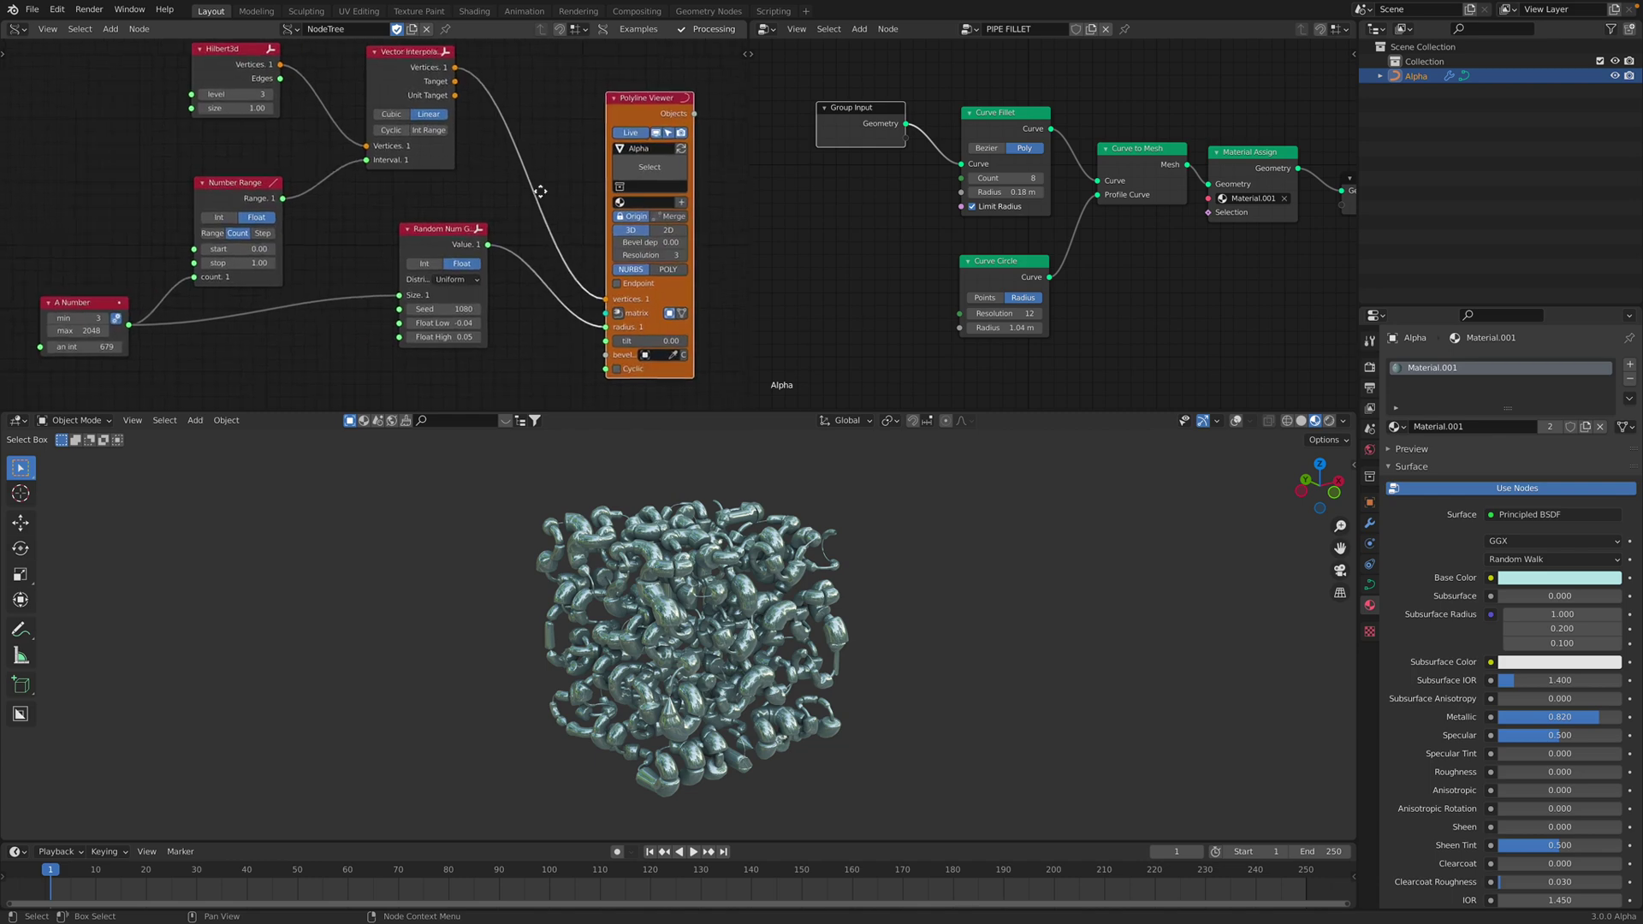
left_click_drag(622, 118, 207, 71)
middle_click_drag(826, 596, 860, 597)
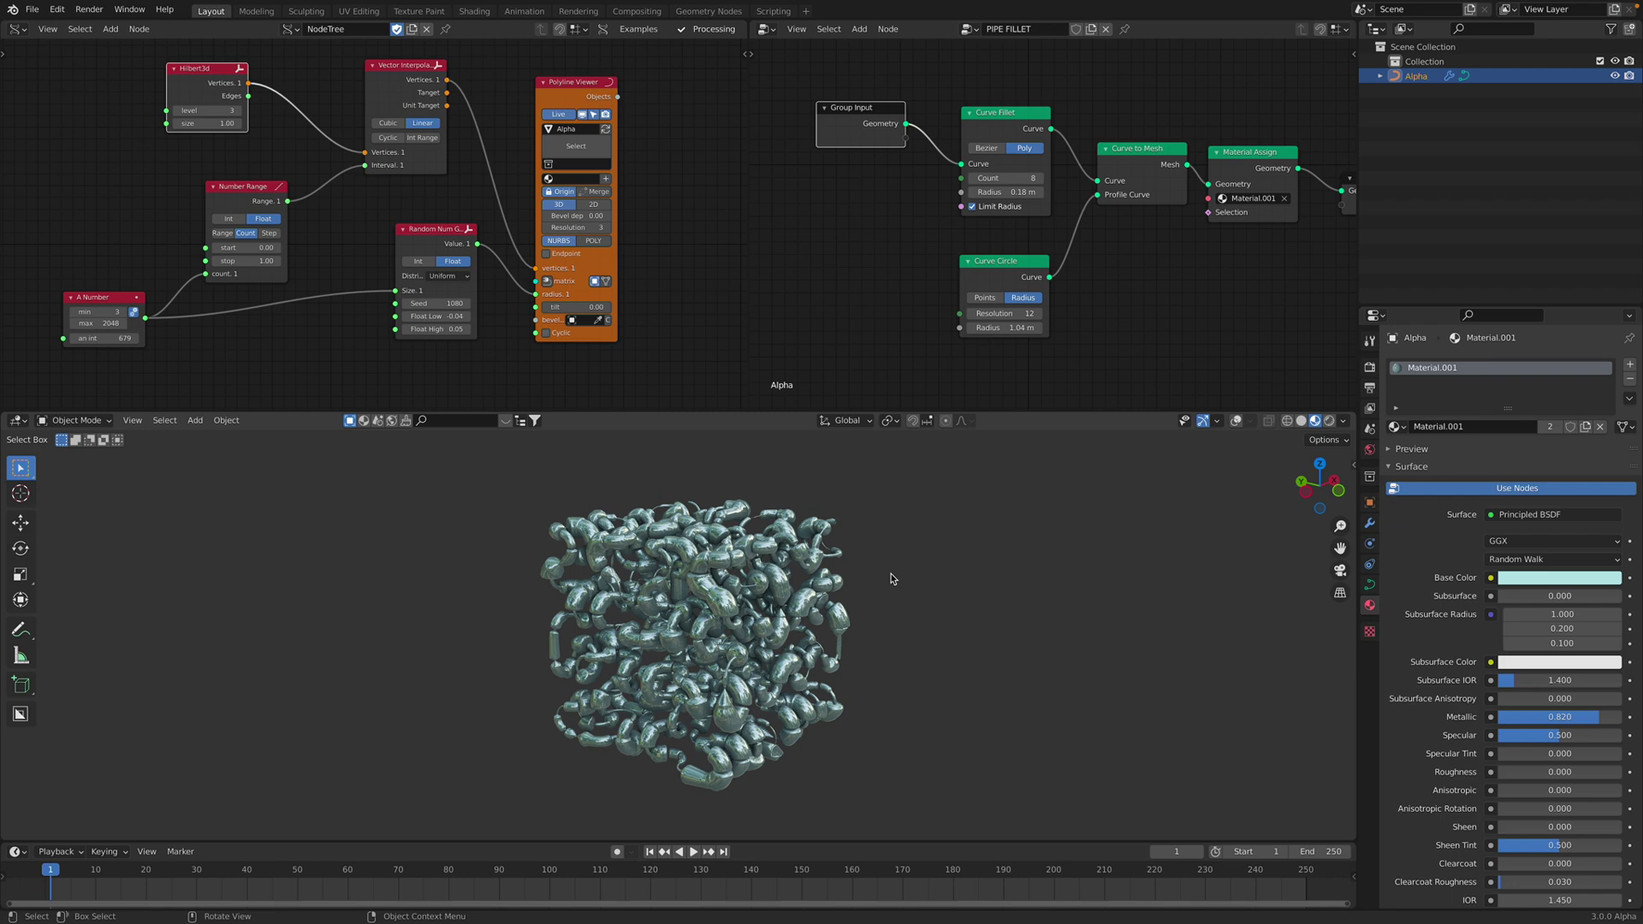